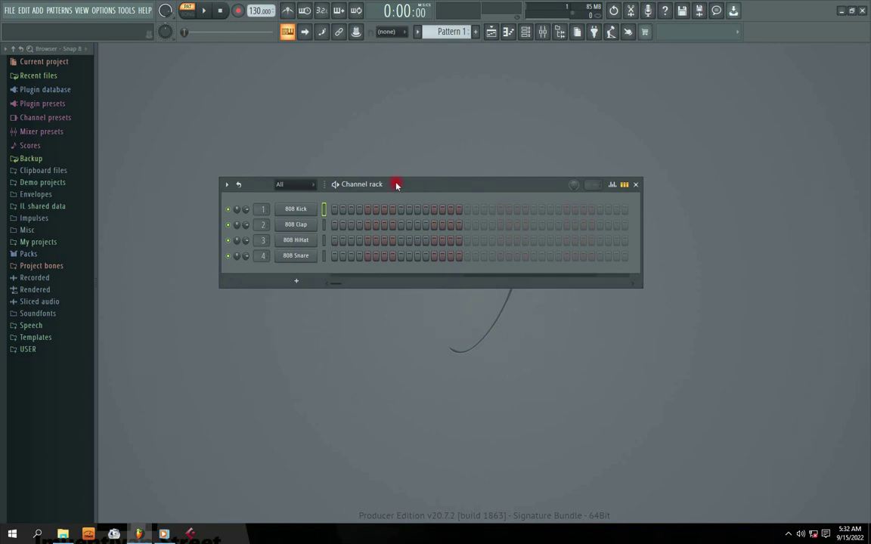
pyautogui.moveTo(397, 187); pyautogui.dragTo(359, 199)
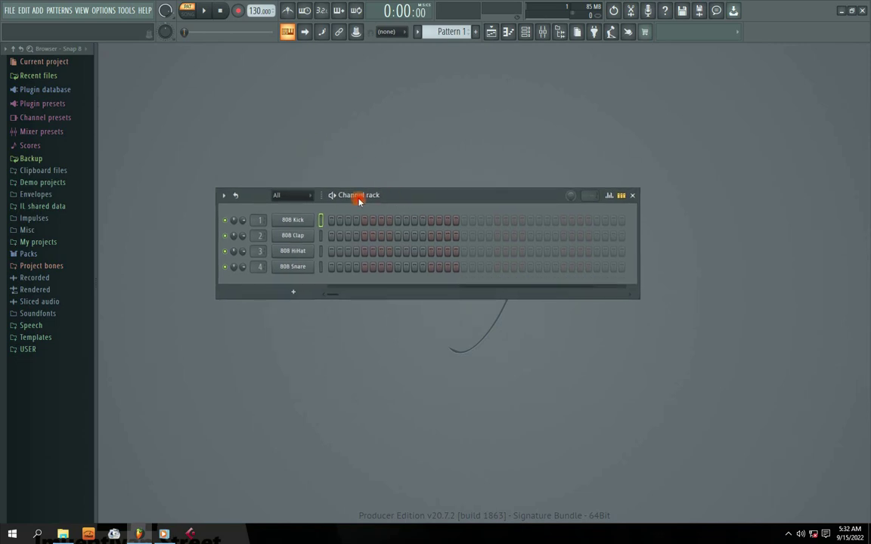
pyautogui.click(331, 220)
pyautogui.moveTo(390, 200); pyautogui.dragTo(403, 182)
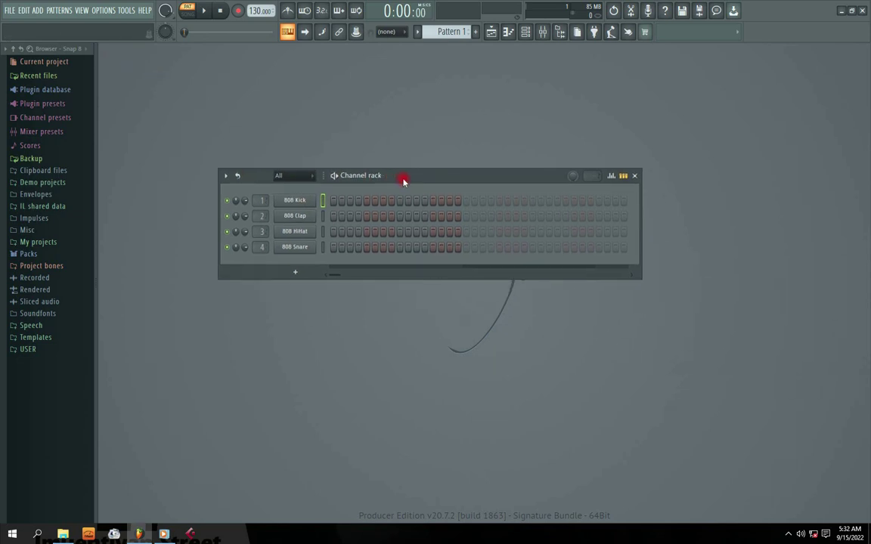
pyautogui.click(612, 236)
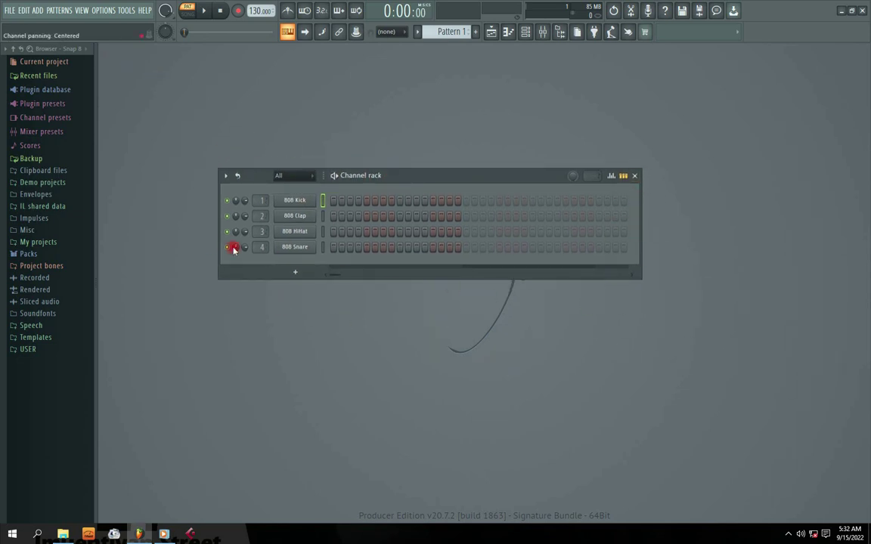
# Open the 808 Kick and 808 Clap channel settings one after the other, audition each sample, and close them.
pyautogui.click(295, 201)
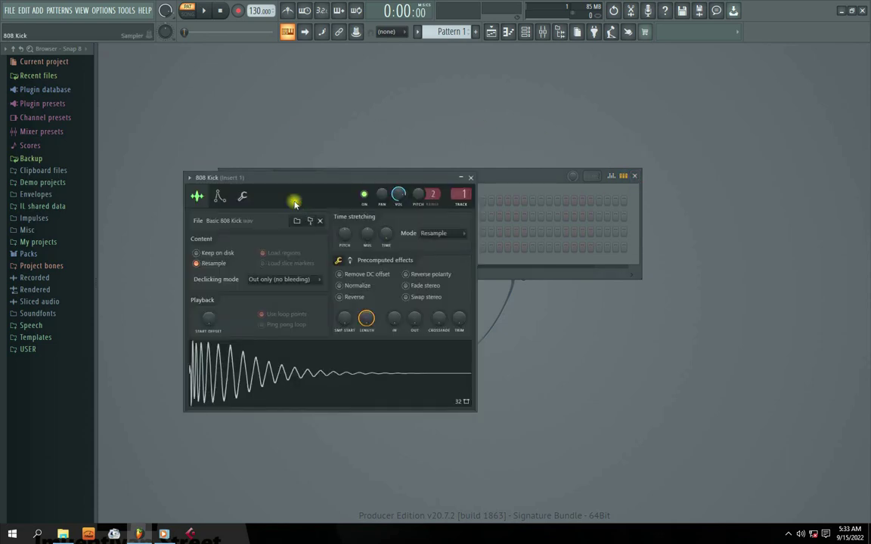
pyautogui.moveTo(248, 355); pyautogui.dragTo(235, 376)
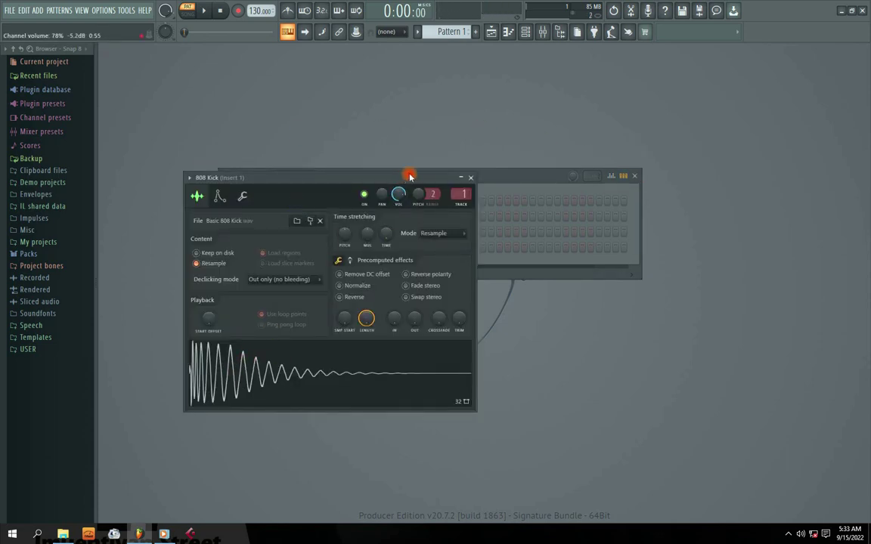
pyautogui.click(471, 177)
pyautogui.click(291, 219)
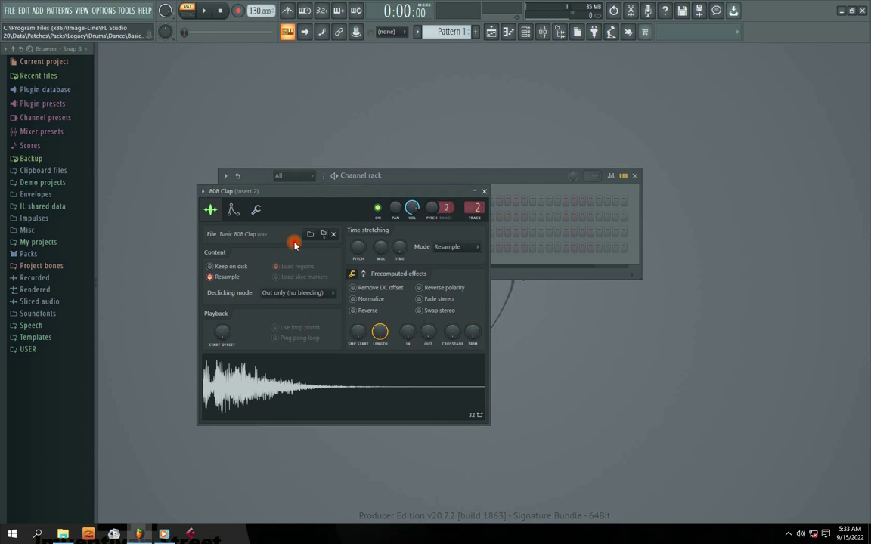
pyautogui.click(234, 393)
pyautogui.click(484, 191)
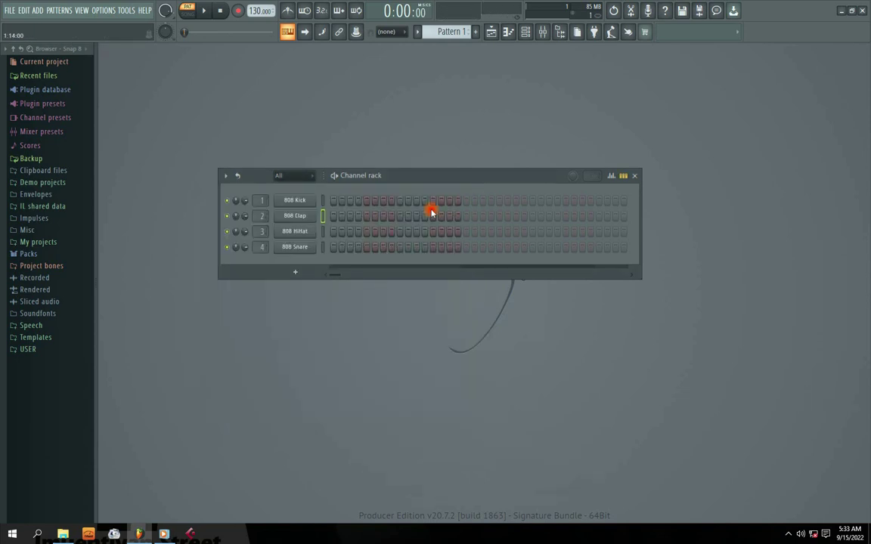
# Open the 808 HiHat and 808 Snare channel settings, audition the snare sample, and close them.
pyautogui.click(286, 231)
pyautogui.click(394, 98)
pyautogui.click(291, 245)
pyautogui.click(202, 281)
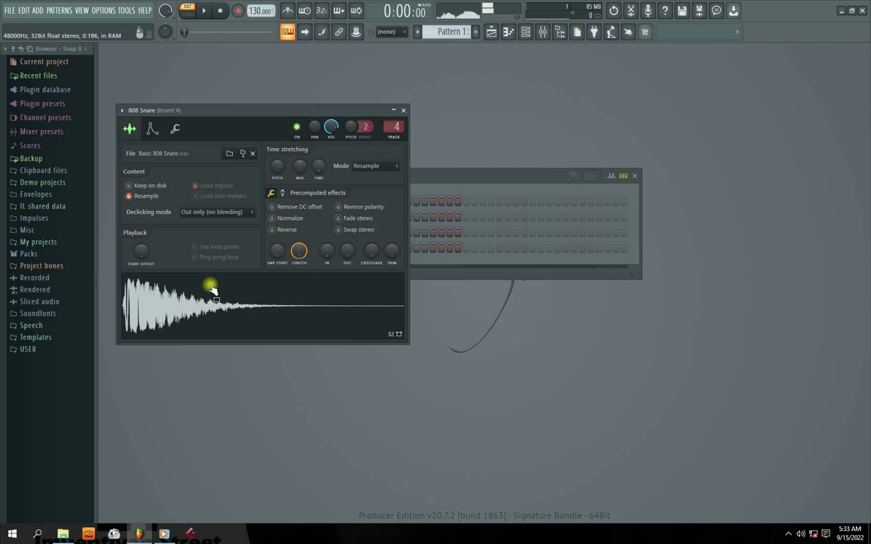
pyautogui.click(403, 110)
# Fill the 808 Kick channel's row with step hits and clear the whole row again.
pyautogui.moveTo(382, 179); pyautogui.dragTo(384, 201)
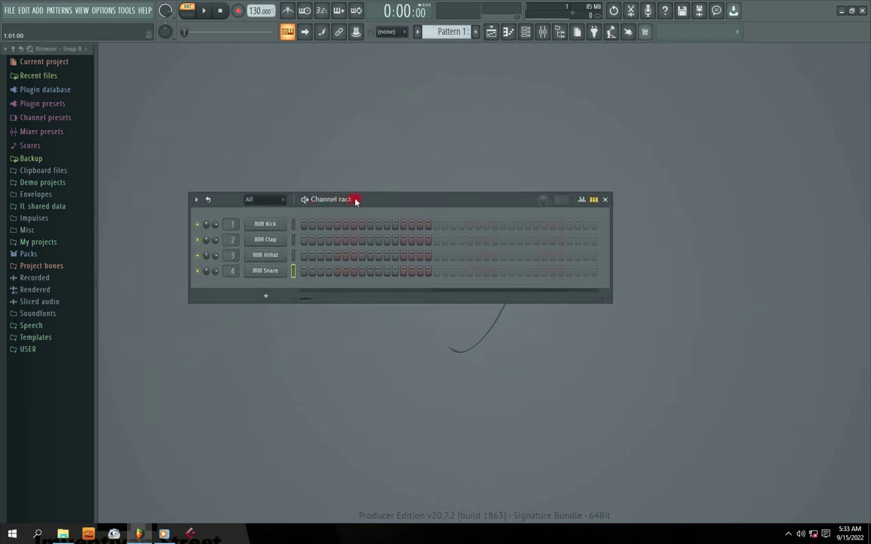
pyautogui.click(305, 225)
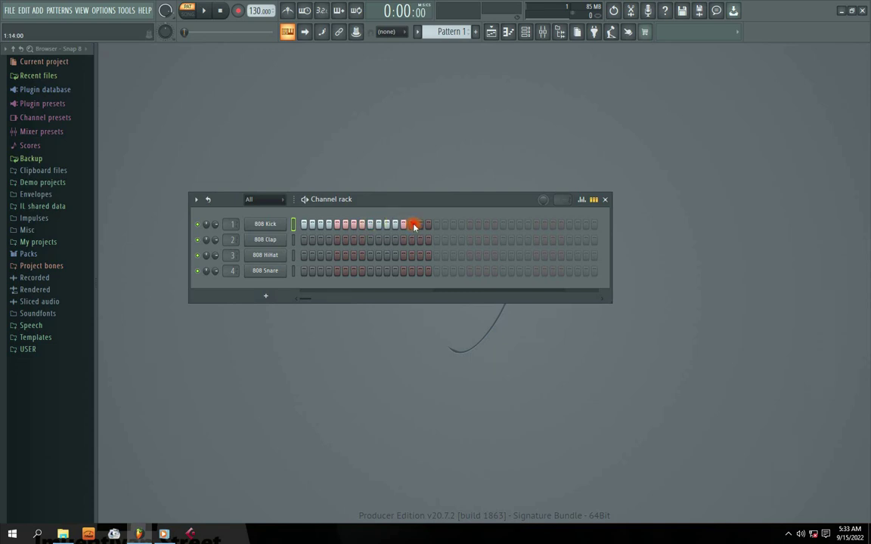
pyautogui.moveTo(427, 226); pyautogui.dragTo(300, 226)
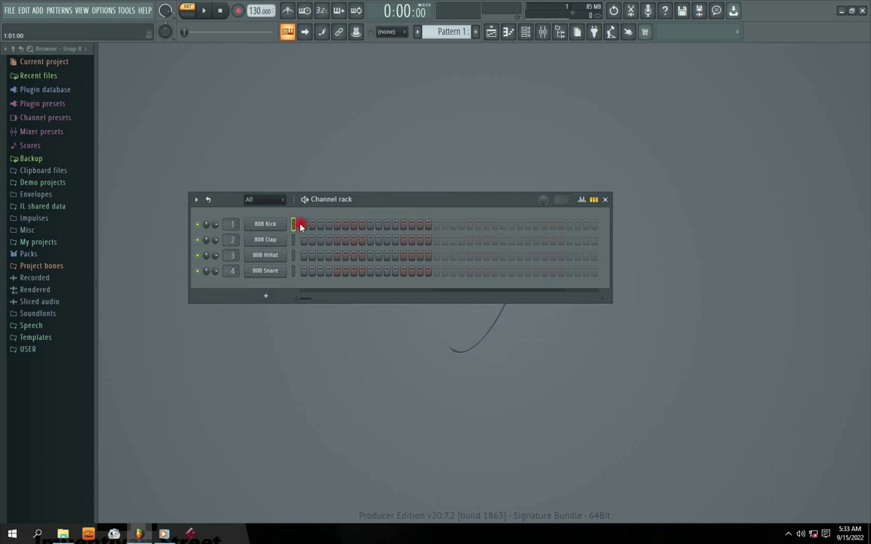
# Program and play a test beat with 808 Kick hits on steps 1, 4 and 8 and 808 Clap hits on steps 5 and 11.
pyautogui.click(304, 225)
pyautogui.moveTo(344, 202); pyautogui.dragTo(350, 215)
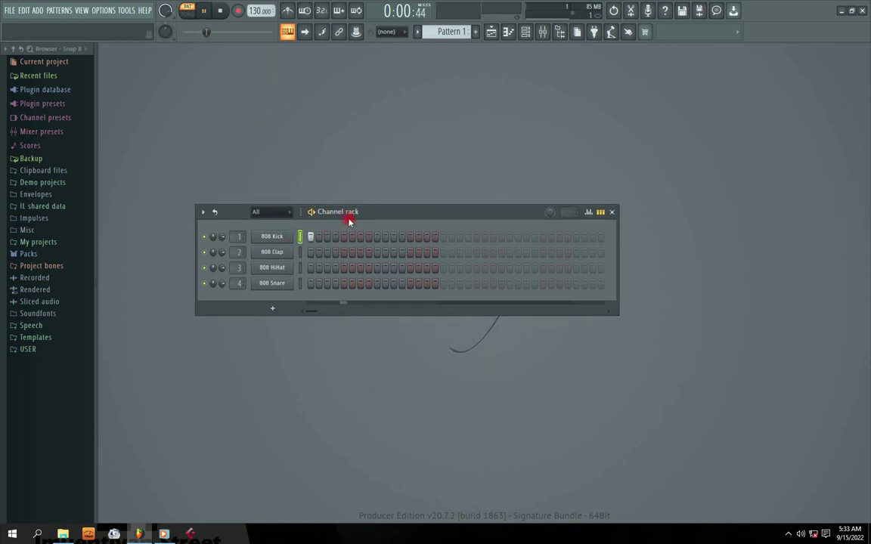
pyautogui.click(335, 237)
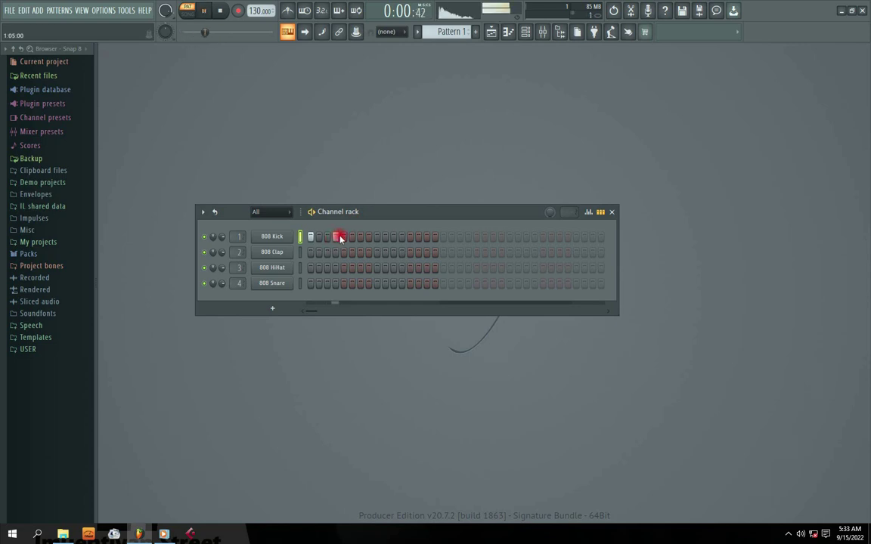
pyautogui.click(369, 239)
pyautogui.click(346, 254)
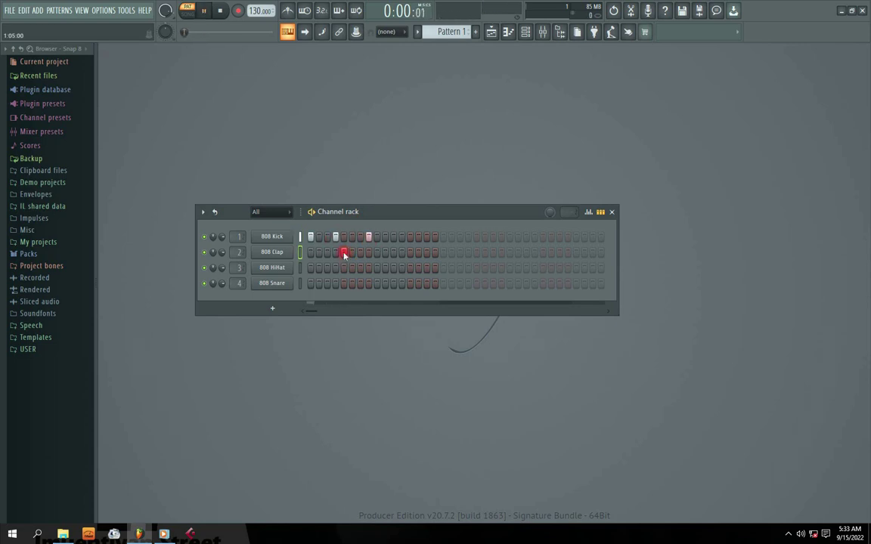
pyautogui.press('space')
pyautogui.click(393, 254)
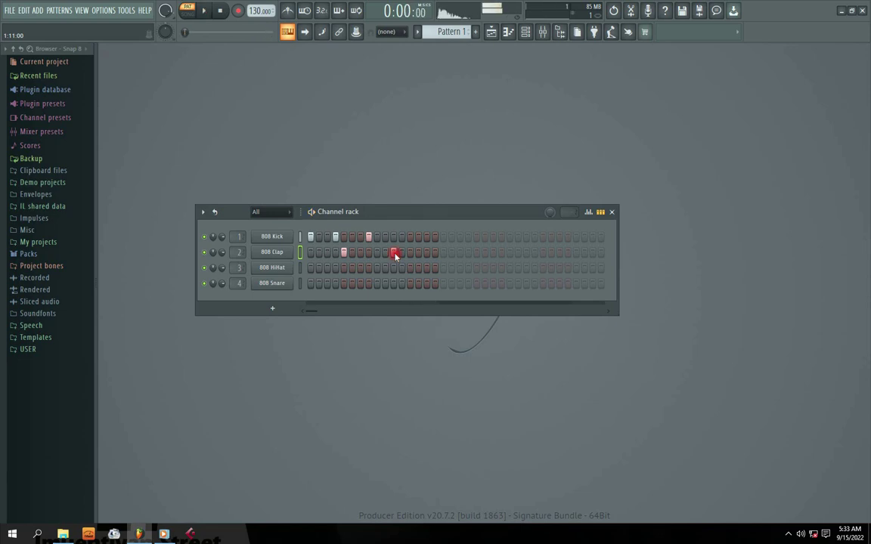
pyautogui.press('space')
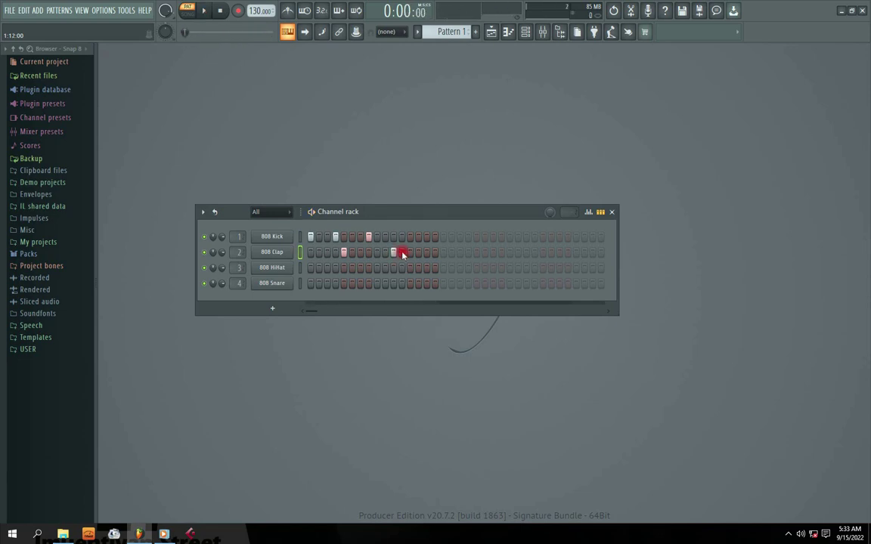
pyautogui.moveTo(344, 215); pyautogui.dragTo(356, 172)
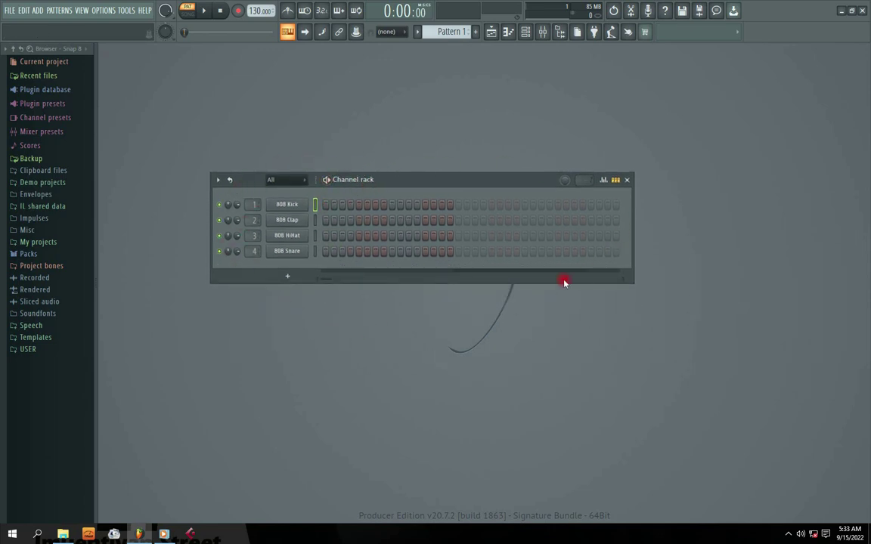
pyautogui.moveTo(411, 186); pyautogui.dragTo(388, 183)
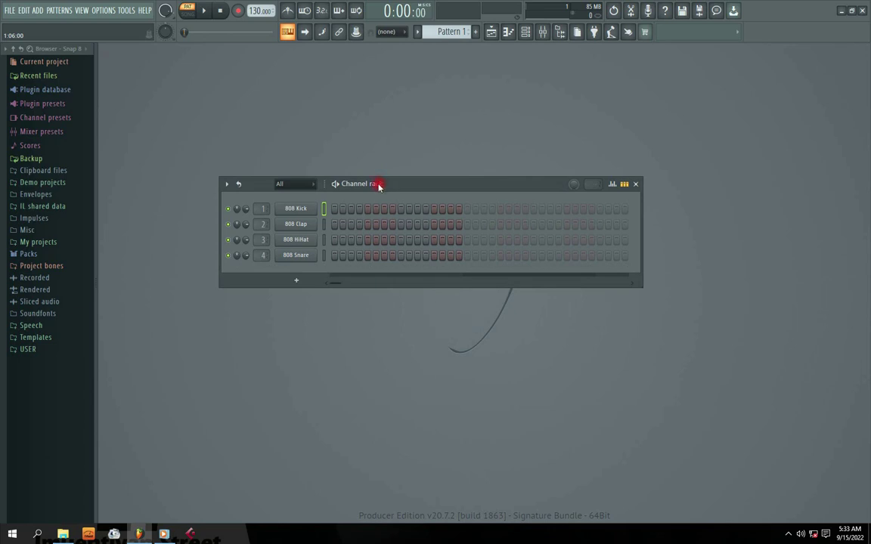
pyautogui.click(34, 255)
pyautogui.click(281, 215)
pyautogui.moveTo(381, 192); pyautogui.dragTo(382, 197)
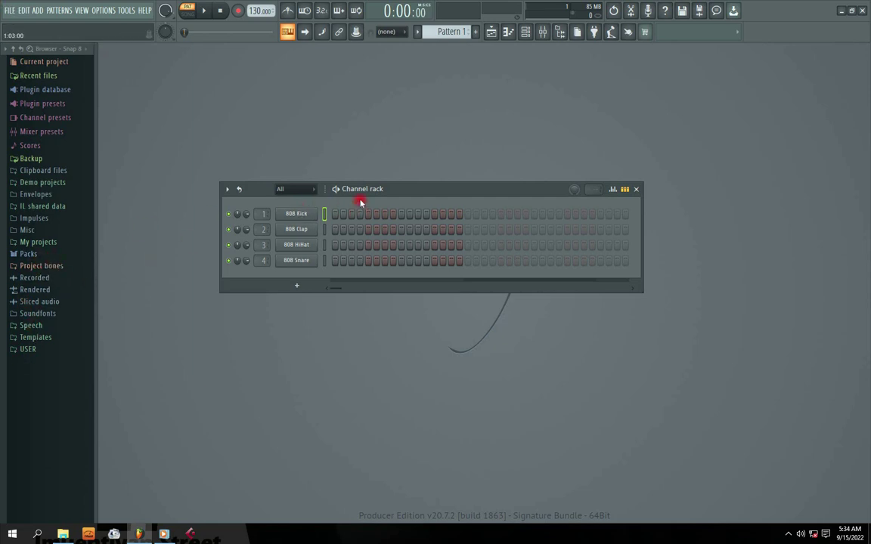
# Expand the Packs library in the browser and examine its FLEX, Loops and Instruments folders, including the Guitar subfolder.
pyautogui.click(28, 254)
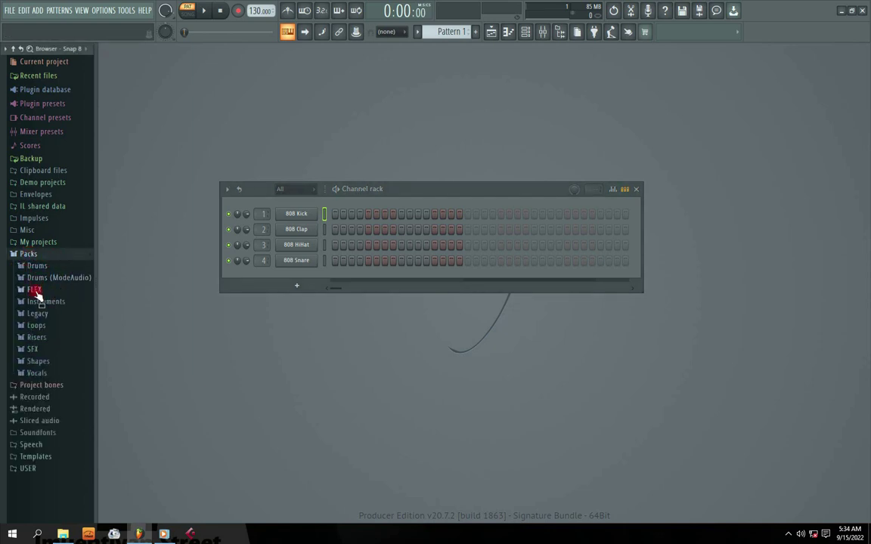
pyautogui.click(34, 290)
pyautogui.click(34, 290)
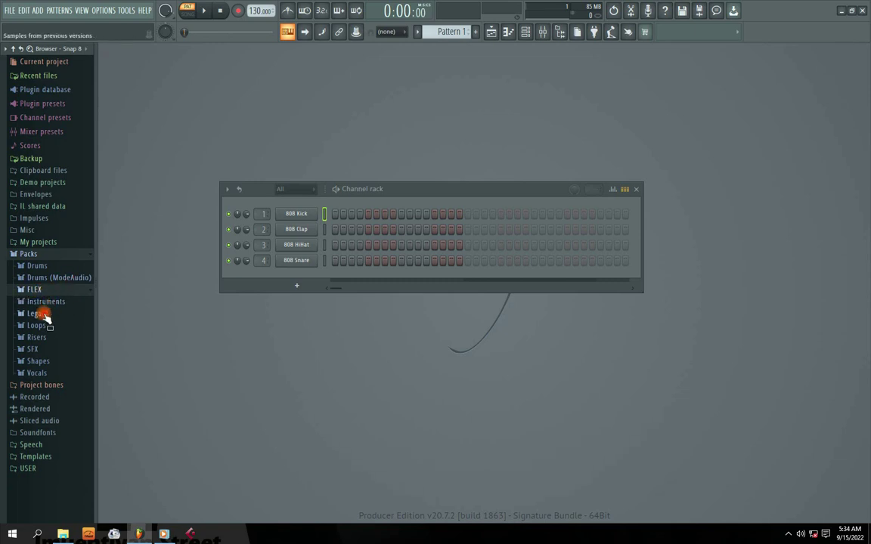
pyautogui.click(35, 326)
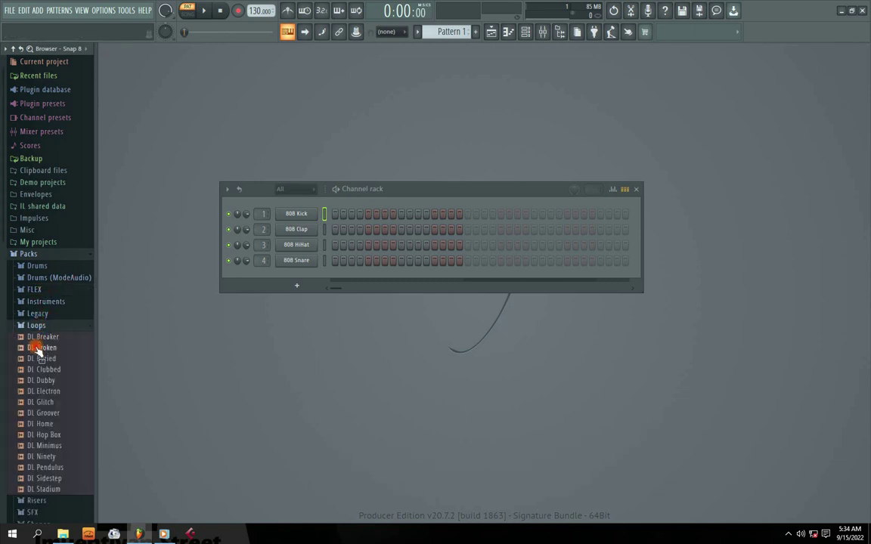
pyautogui.click(34, 326)
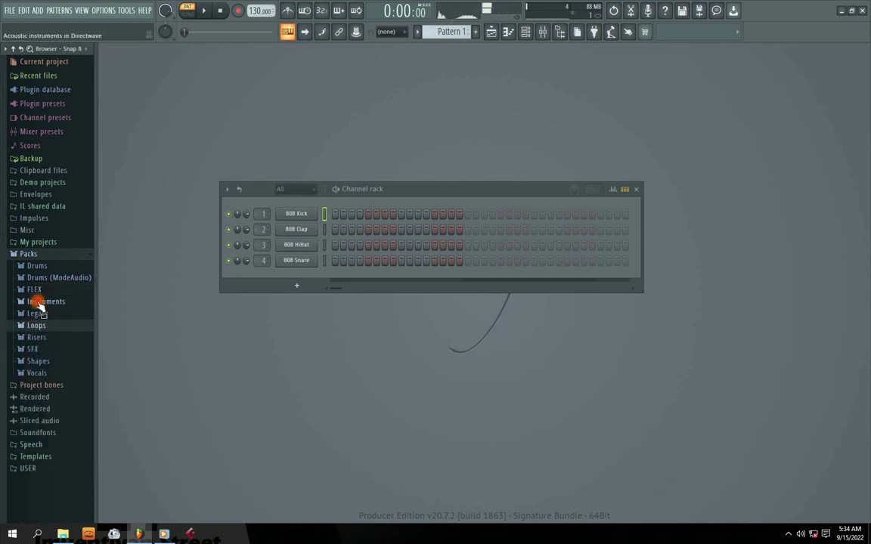
pyautogui.click(32, 302)
pyautogui.click(31, 325)
pyautogui.moveTo(39, 337)
pyautogui.mouseDown()
pyautogui.moveTo(294, 287)
pyautogui.moveTo(39, 338)
pyautogui.mouseUp()
pyautogui.click(37, 325)
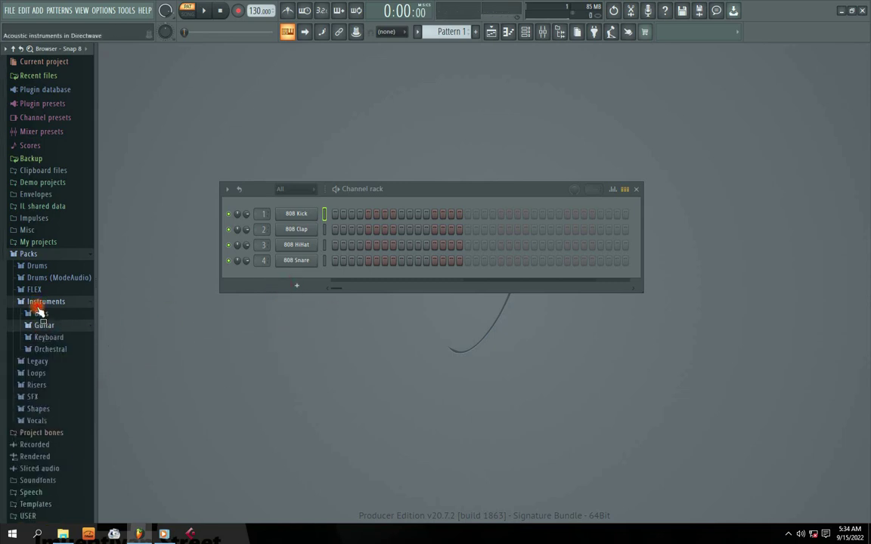
pyautogui.click(36, 256)
pyautogui.click(34, 254)
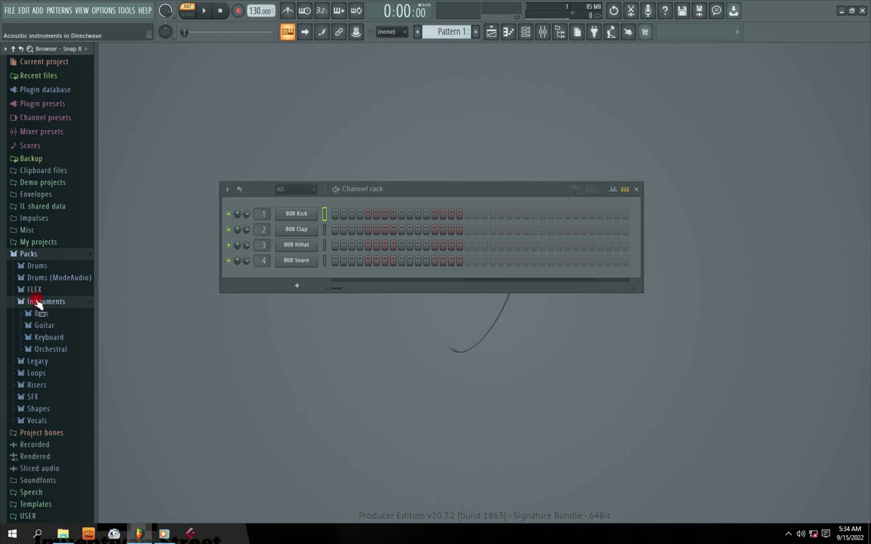
pyautogui.click(46, 302)
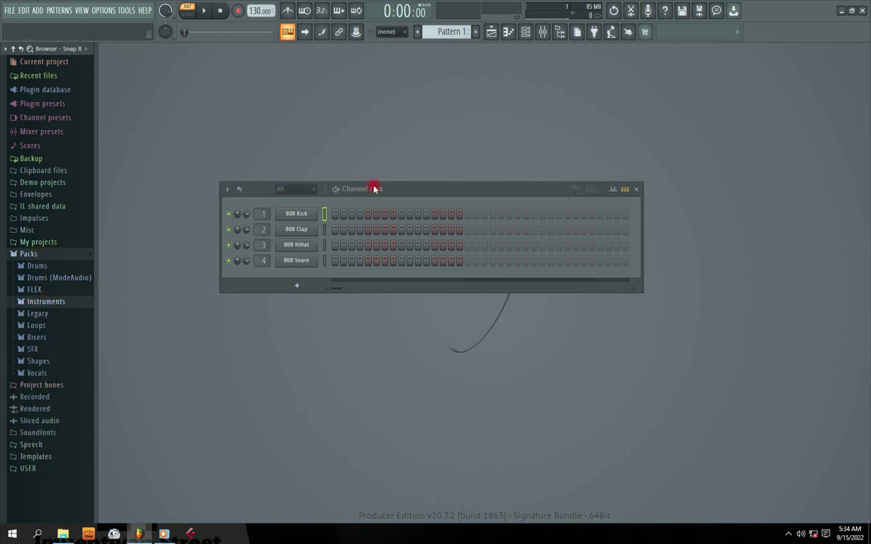
# Open the Kicks folder of the Drums pack and add the Alma Kick sample as a new channel below 808 Snare.
pyautogui.moveTo(373, 187); pyautogui.dragTo(371, 217)
pyautogui.click(356, 245)
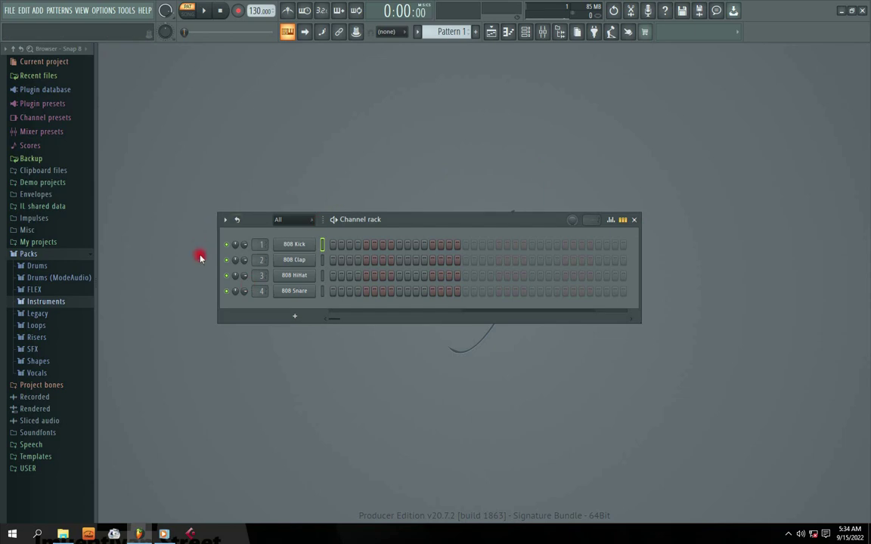
pyautogui.click(35, 266)
pyautogui.click(34, 266)
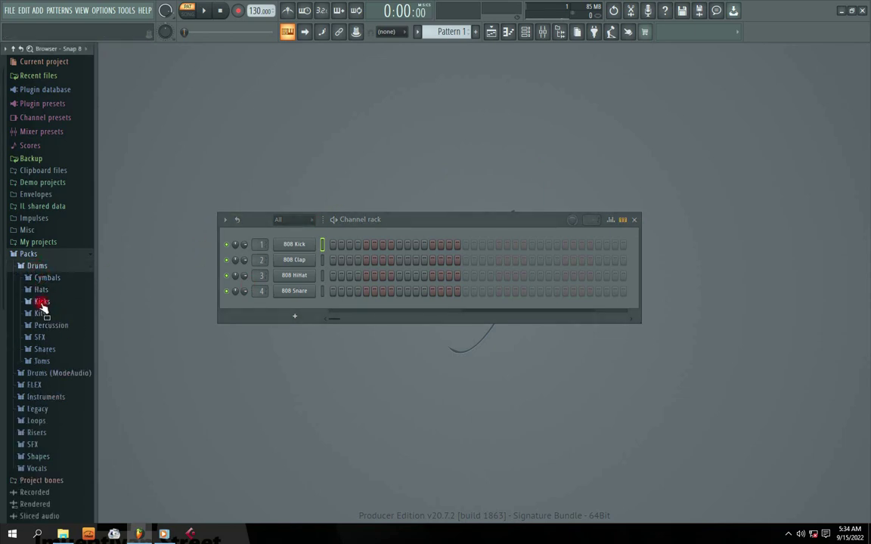
pyautogui.click(41, 302)
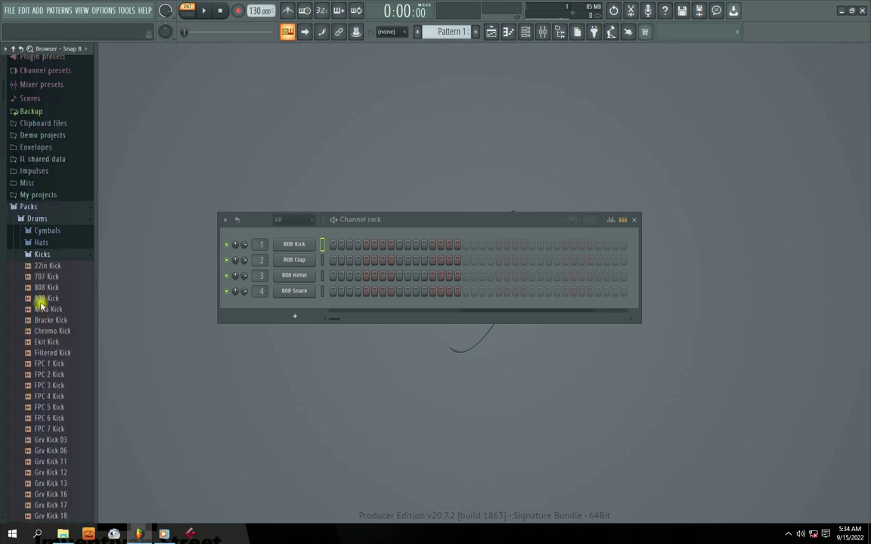
pyautogui.moveTo(335, 220); pyautogui.dragTo(374, 205)
pyautogui.moveTo(30, 311); pyautogui.dragTo(284, 283)
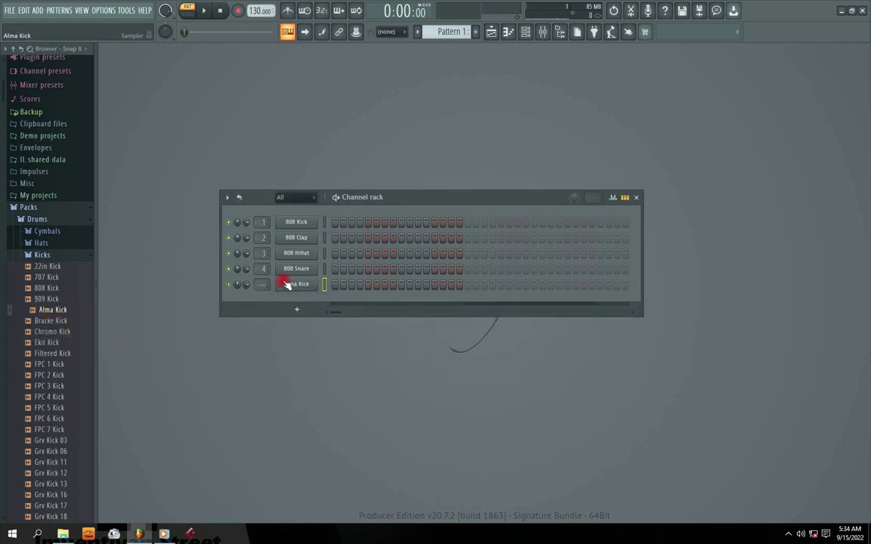
# Preview the Bracke Kick sample and add it as a new channel below Alma Kick.
pyautogui.click(40, 322)
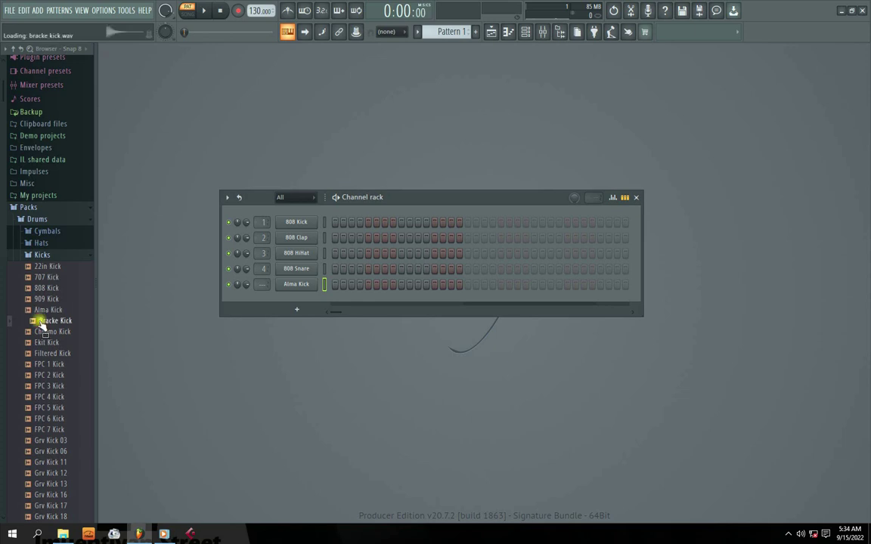
pyautogui.moveTo(41, 322); pyautogui.dragTo(292, 300)
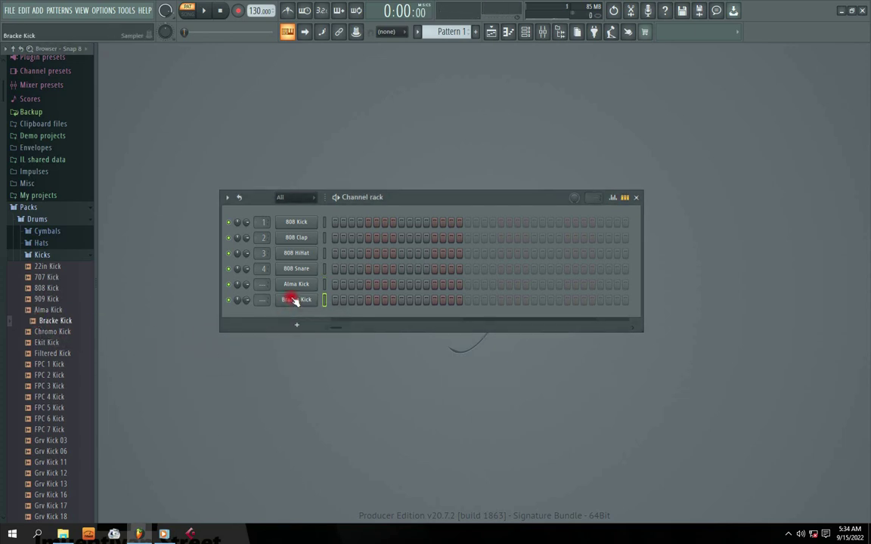
pyautogui.moveTo(409, 202); pyautogui.dragTo(365, 195)
# Open the Bracke Kick and Alma Kick channel settings in turn, audition their samples, and close them.
pyautogui.click(252, 292)
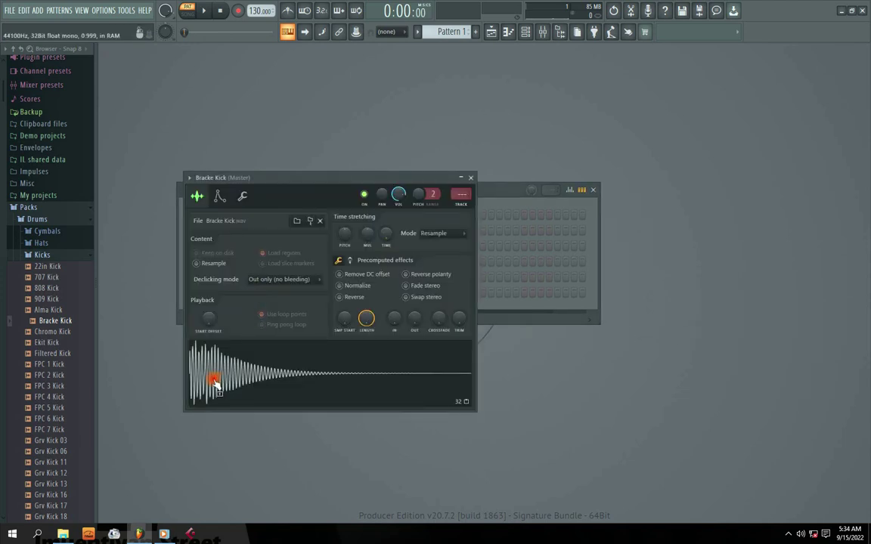
pyautogui.click(471, 178)
pyautogui.click(254, 278)
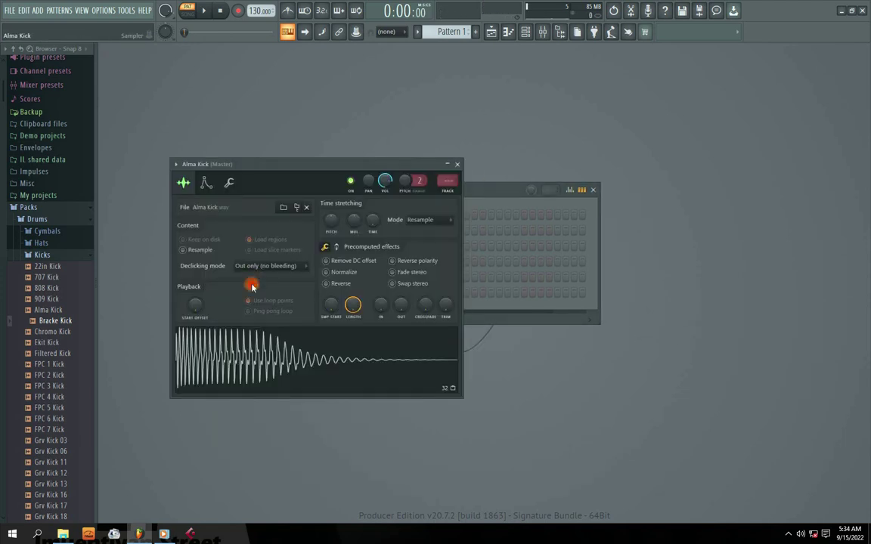
pyautogui.click(229, 346)
pyautogui.click(457, 165)
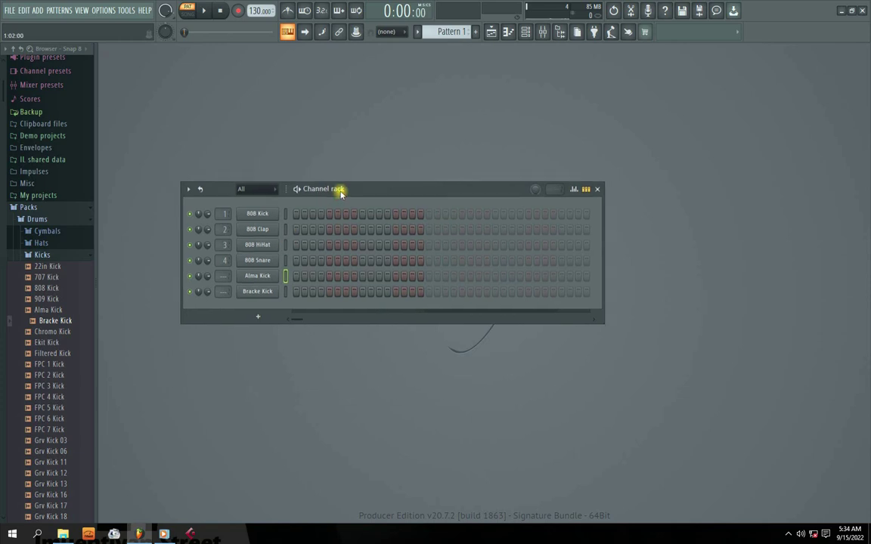
# Preview the FPC 1 Kick sample and add it as a new channel below Bracke Kick.
pyautogui.moveTo(340, 189); pyautogui.dragTo(392, 168)
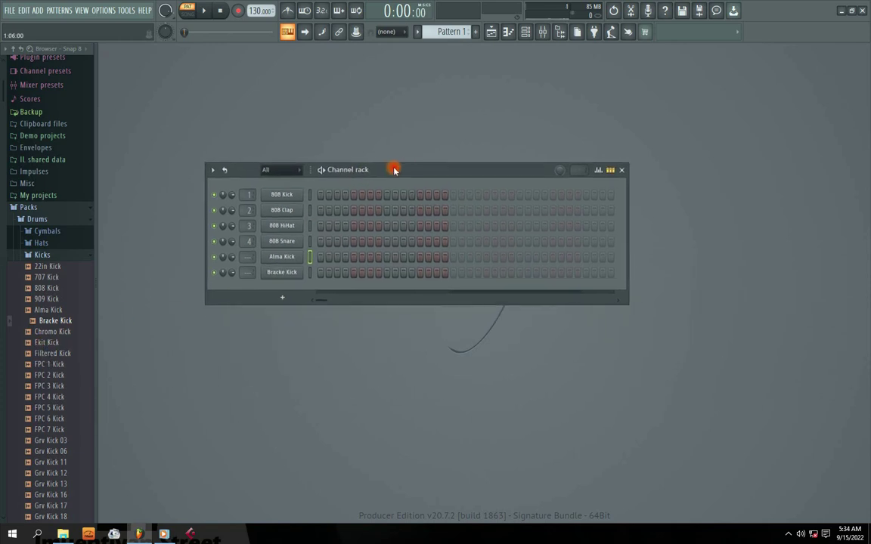
pyautogui.click(40, 365)
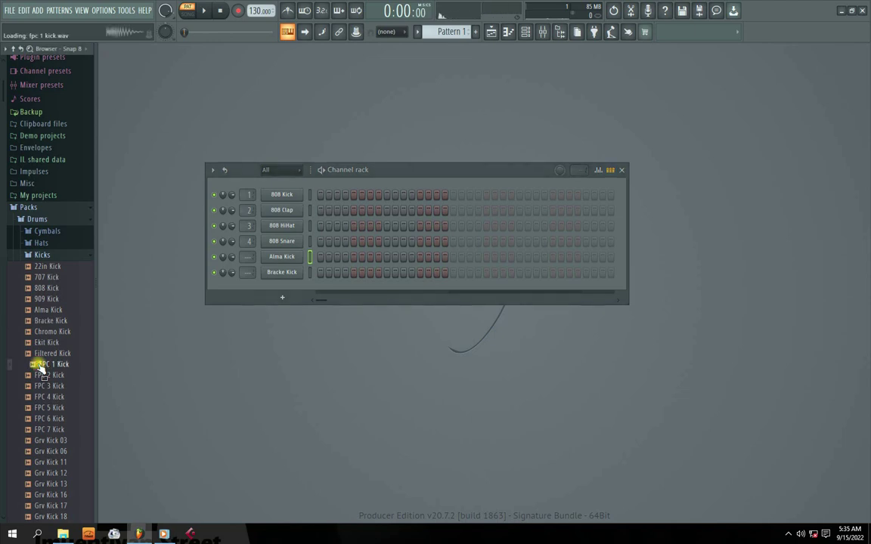
pyautogui.moveTo(41, 366); pyautogui.dragTo(292, 282)
pyautogui.moveTo(326, 171); pyautogui.dragTo(335, 178)
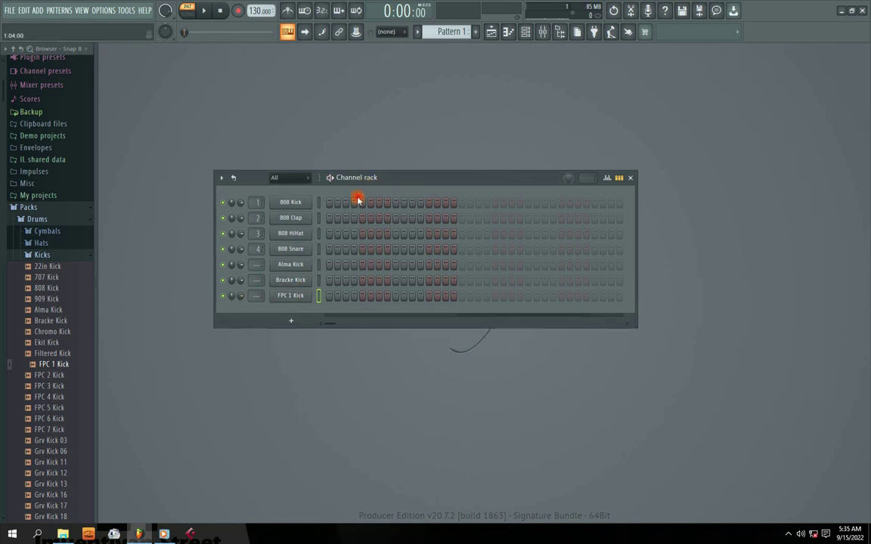
# Open and close the FPC 1 Kick channel settings, and collapse the Kicks folder in the browser.
pyautogui.click(293, 299)
pyautogui.click(481, 182)
pyautogui.moveTo(411, 177)
pyautogui.mouseDown()
pyautogui.moveTo(423, 189)
pyautogui.moveTo(414, 171)
pyautogui.moveTo(414, 191)
pyautogui.moveTo(404, 165)
pyautogui.mouseUp()
pyautogui.click(41, 254)
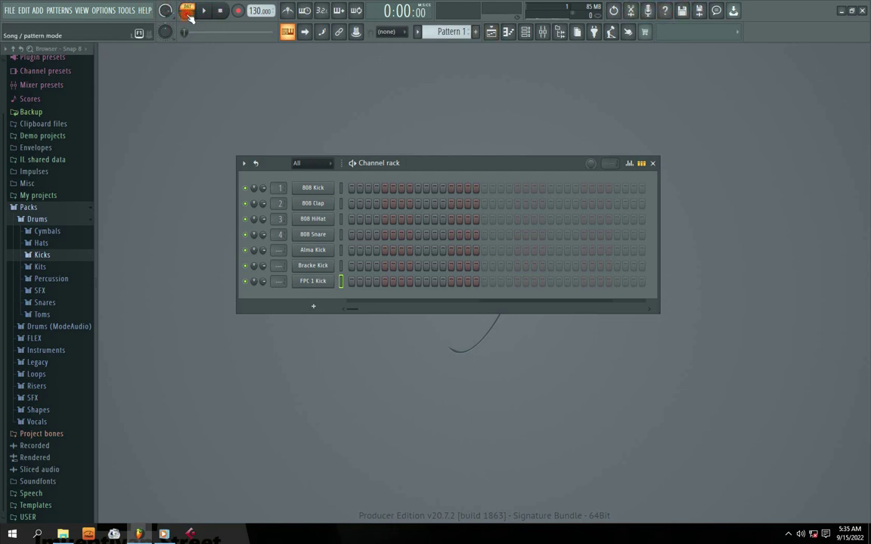
# Reopen the FPC 1 Kick channel settings to examine its sample waveform, and close them.
pyautogui.click(355, 132)
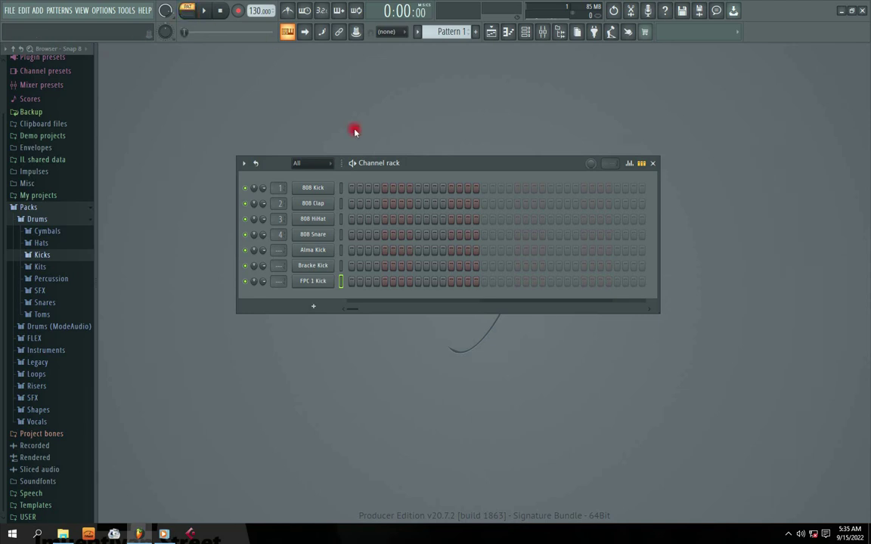
pyautogui.moveTo(411, 164); pyautogui.dragTo(338, 149)
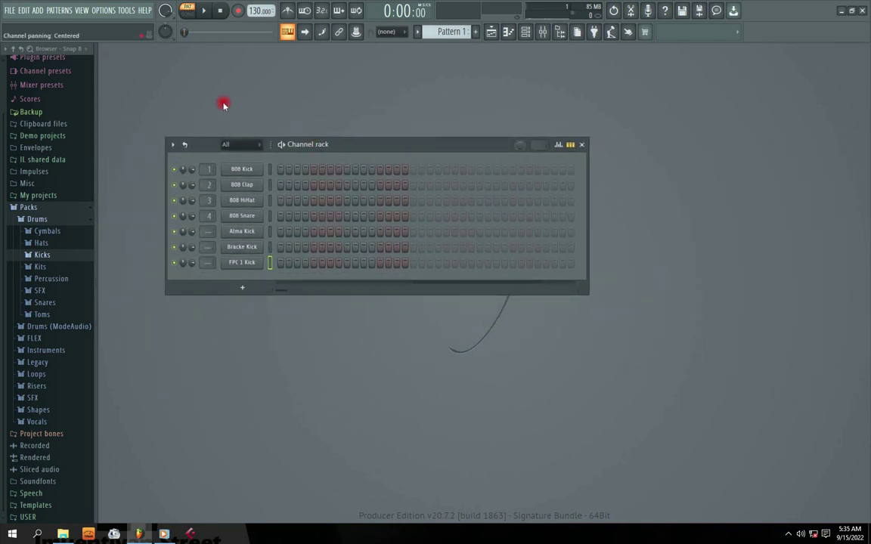
pyautogui.click(239, 263)
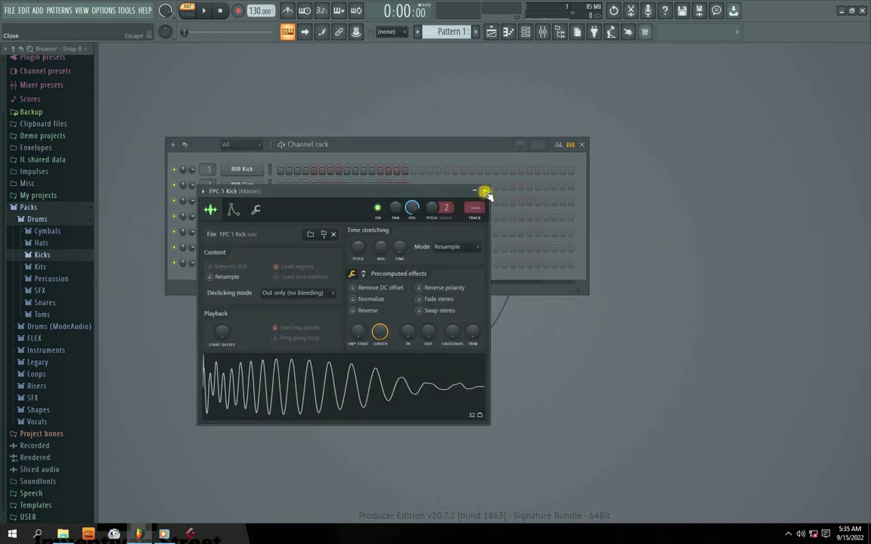
pyautogui.click(488, 195)
pyautogui.moveTo(370, 144); pyautogui.dragTo(365, 120)
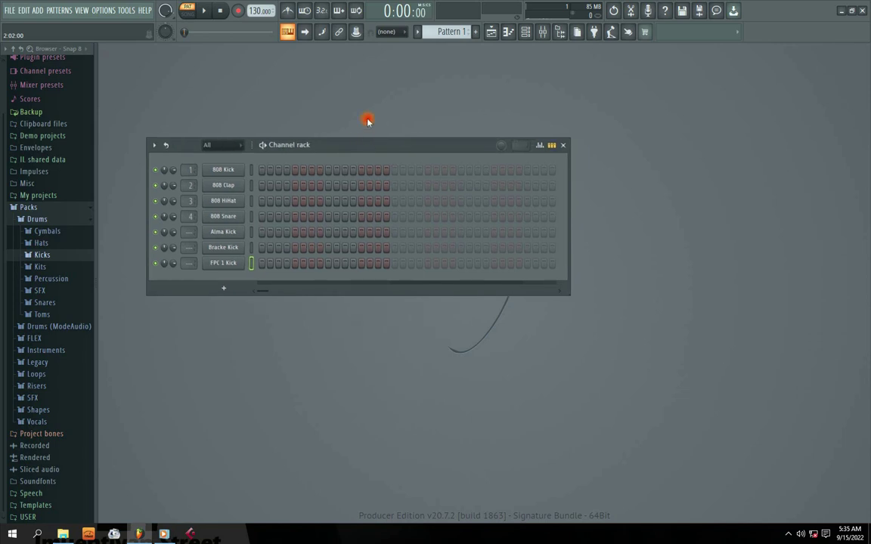
# Open the Playlist and arrange it beside the channel rack so that both stay accessible.
pyautogui.click(491, 35)
pyautogui.moveTo(499, 129); pyautogui.dragTo(714, 109)
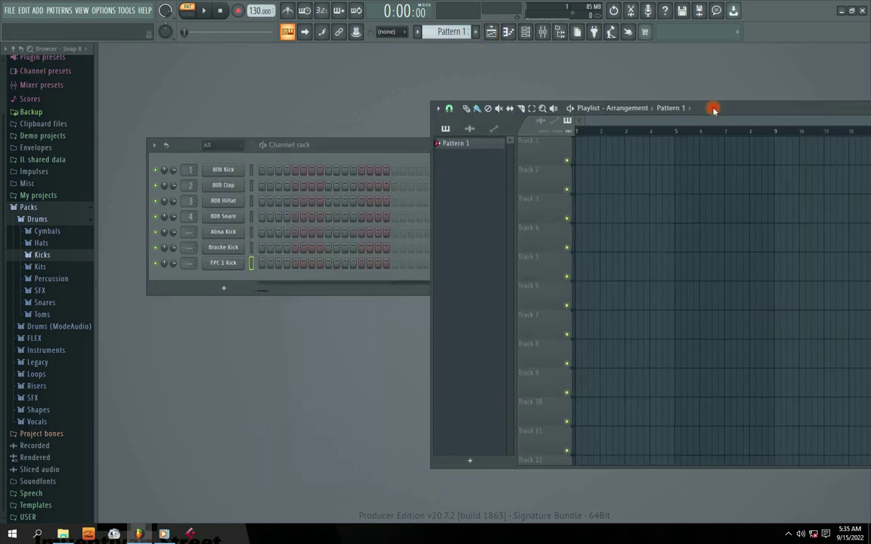
pyautogui.moveTo(388, 152); pyautogui.dragTo(360, 168)
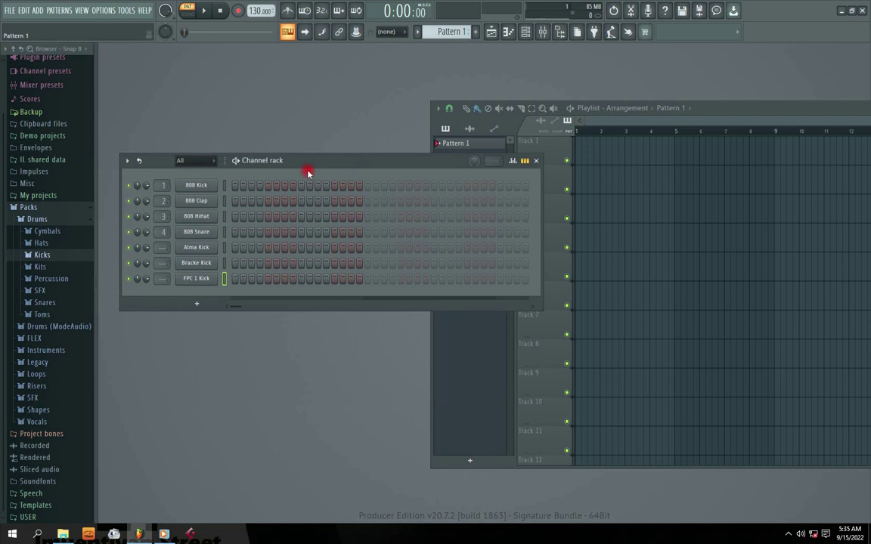
# Program 808 Kick on steps 1, 4, 10, Clap on 6, 11, HiHat on 2, 9, 14 and Snare on 6, 9, and play the pattern.
pyautogui.click(234, 185)
pyautogui.click(259, 185)
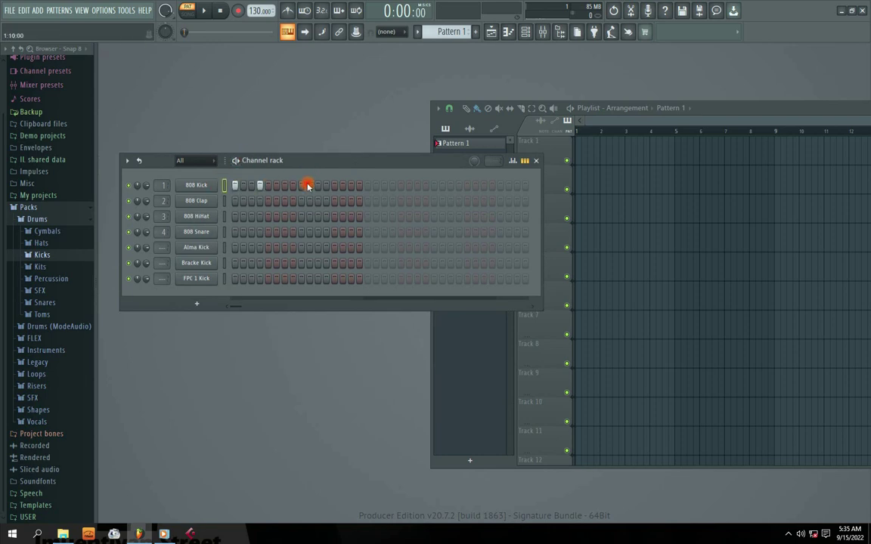
pyautogui.click(342, 216)
pyautogui.click(275, 231)
pyautogui.click(301, 231)
pyautogui.press('space')
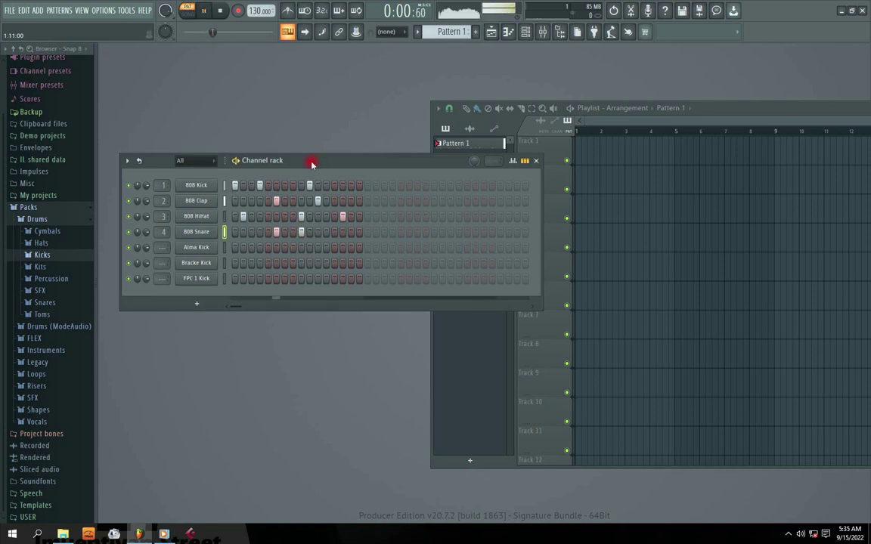
pyautogui.moveTo(311, 163); pyautogui.dragTo(265, 217)
pyautogui.press('space')
# Select Pattern 1 in the Playlist and paint its clips along Track 1 from bar 1 through bar 13.
pyautogui.moveTo(470, 148); pyautogui.dragTo(486, 148)
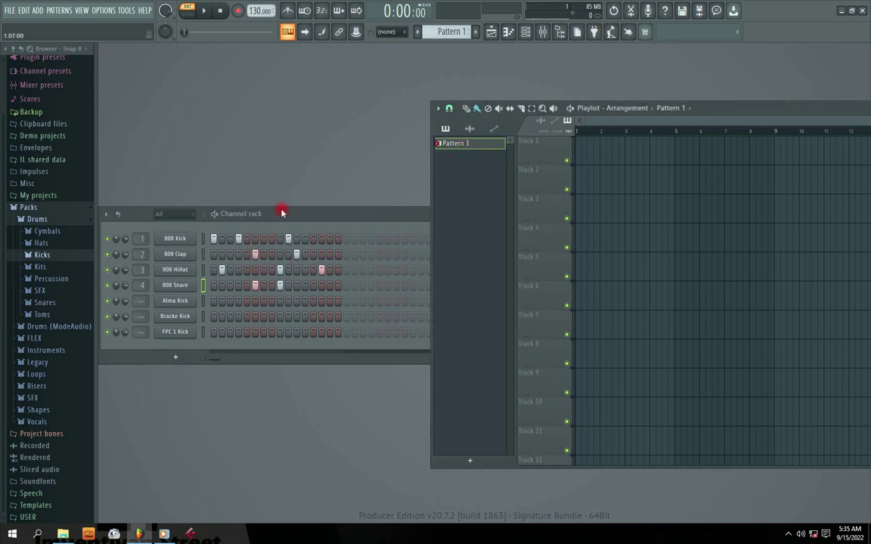
pyautogui.moveTo(282, 214); pyautogui.dragTo(290, 196)
pyautogui.moveTo(718, 112); pyautogui.dragTo(533, 91)
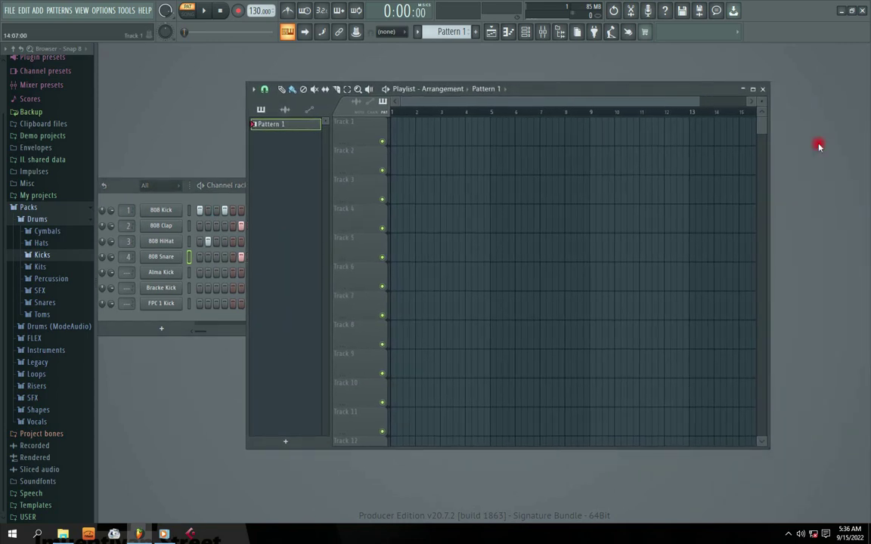
pyautogui.moveTo(772, 211); pyautogui.dragTo(784, 211)
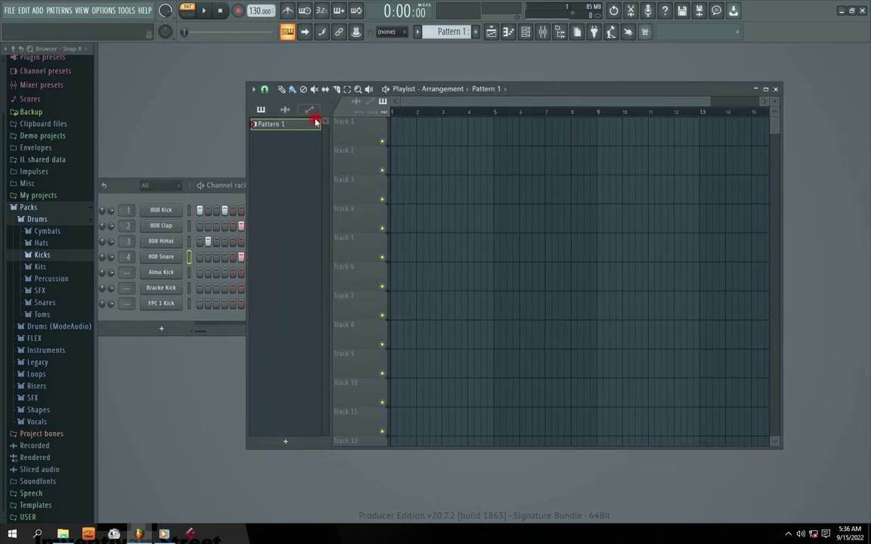
pyautogui.click(399, 136)
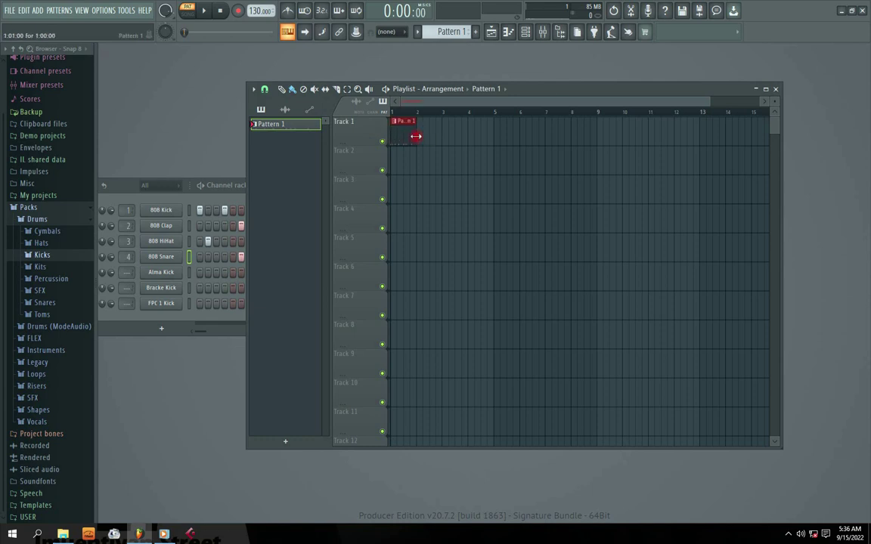
pyautogui.moveTo(420, 139); pyautogui.dragTo(463, 136)
pyautogui.moveTo(608, 134); pyautogui.dragTo(712, 123)
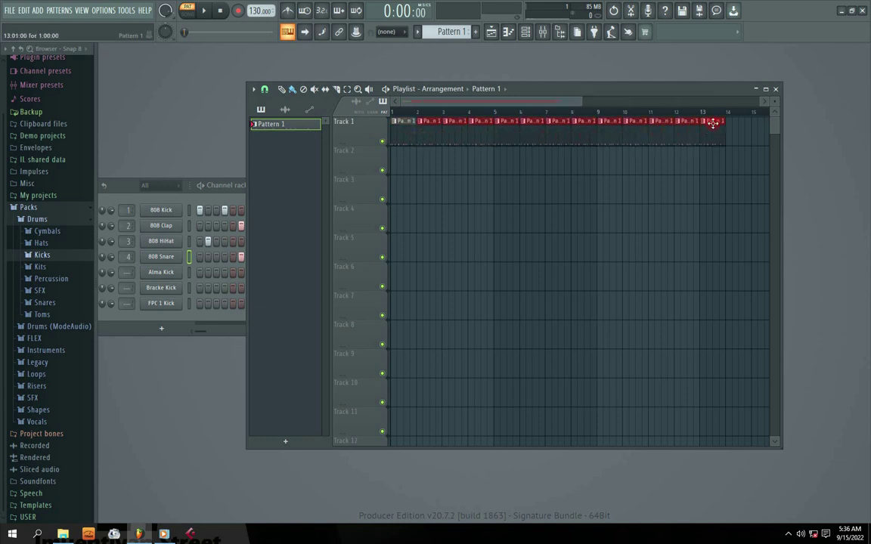
# Maximize the Playlist, extend the Pattern 1 clips on Track 1 through bar 24, and switch to song mode.
pyautogui.doubleClick(555, 90)
pyautogui.moveTo(310, 65); pyautogui.dragTo(452, 62)
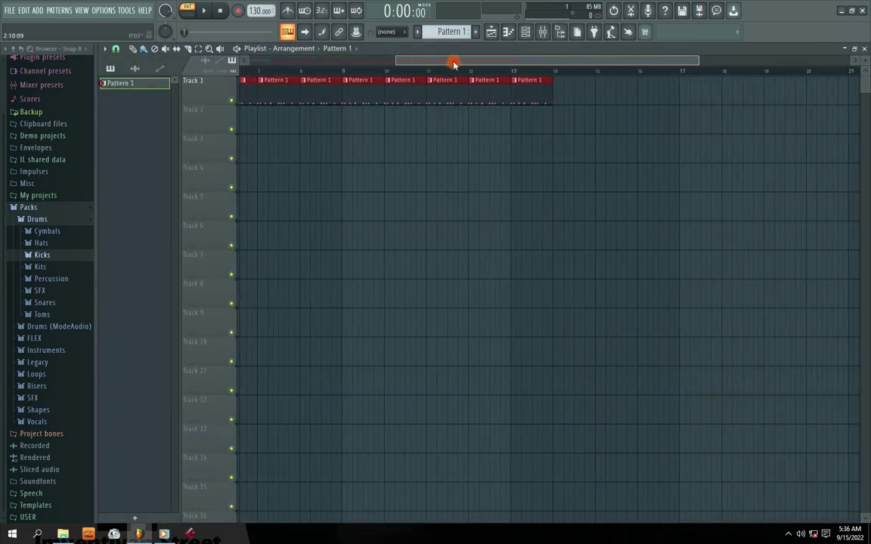
pyautogui.moveTo(360, 96); pyautogui.dragTo(783, 97)
pyautogui.click(468, 75)
pyautogui.moveTo(481, 62); pyautogui.dragTo(304, 40)
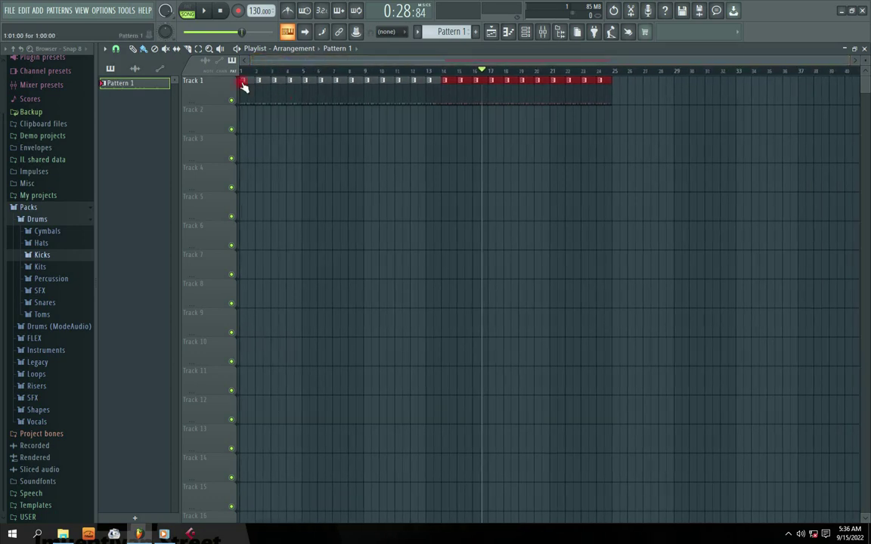
# Erase the Track 1 clips from bar 7 onward and repaint Pattern 1 continuously through bar 37.
pyautogui.moveTo(630, 86); pyautogui.dragTo(328, 81)
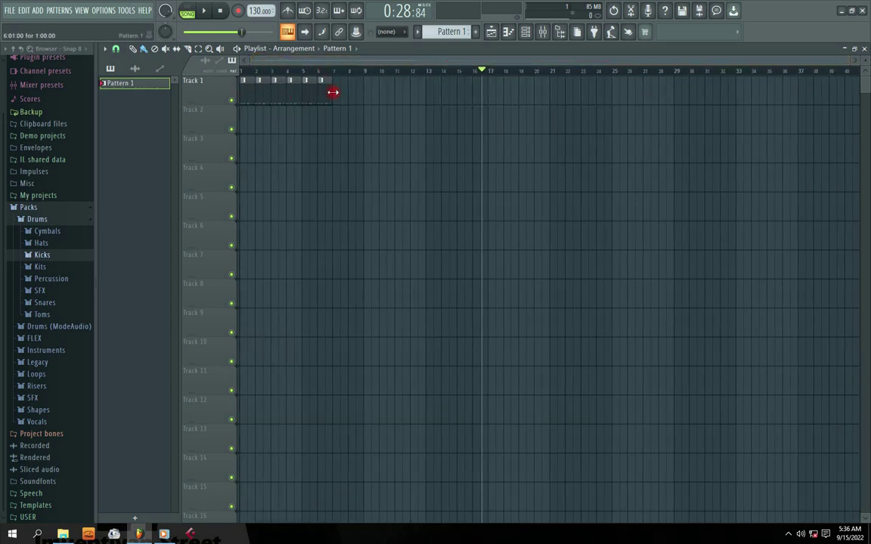
pyautogui.moveTo(361, 97); pyautogui.dragTo(806, 100)
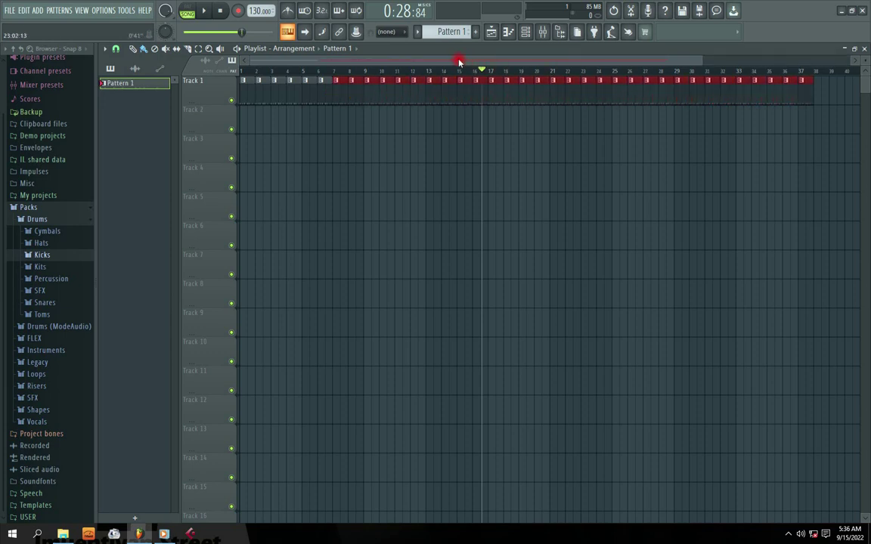
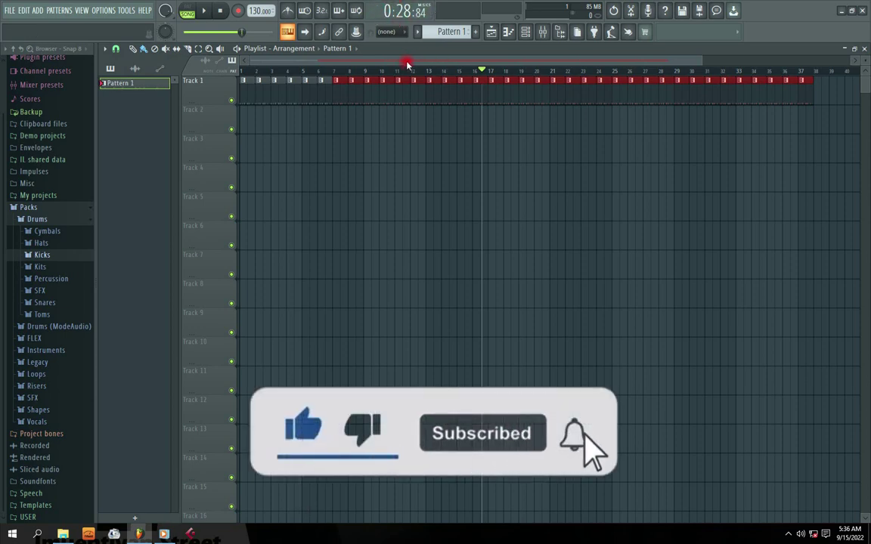
# Return the song position to the start, play the arrangement briefly, and move the position marker to about bar 33.
pyautogui.press('space')
pyautogui.press('space')
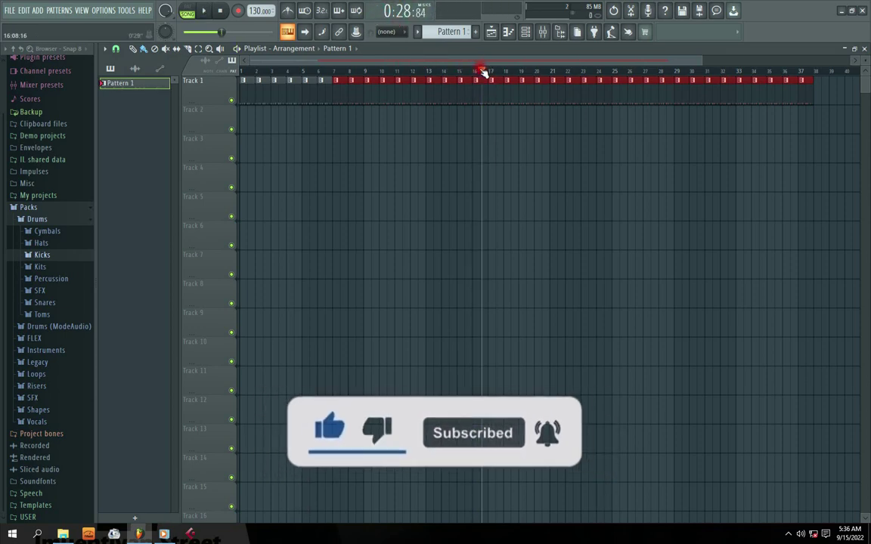
pyautogui.moveTo(483, 68); pyautogui.dragTo(214, 78)
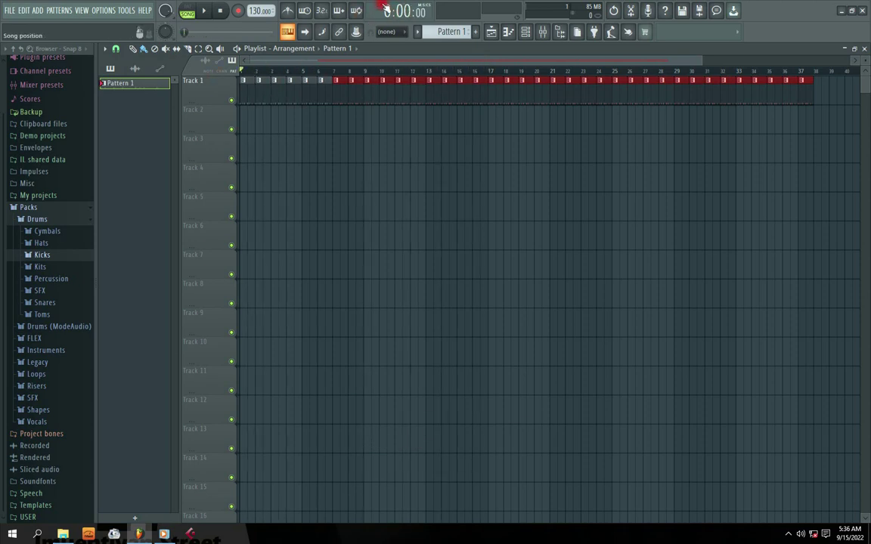
pyautogui.press('space')
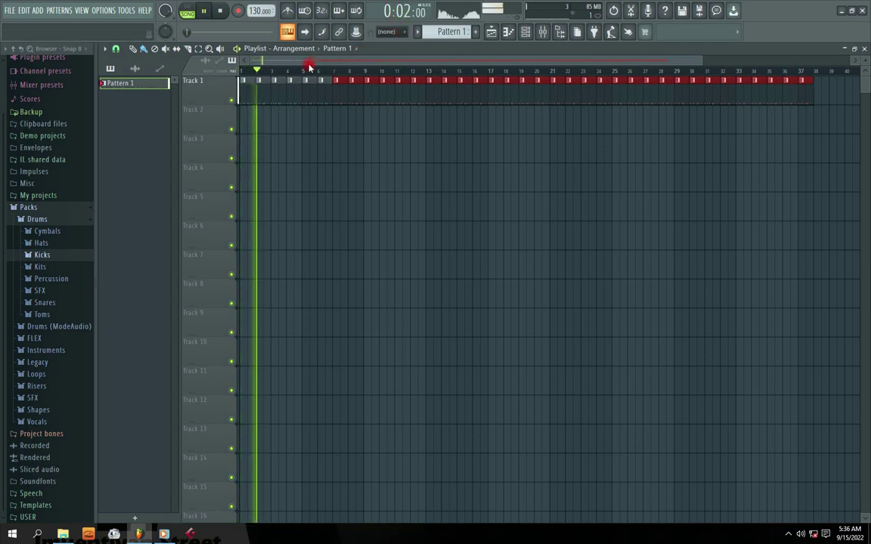
pyautogui.press('space')
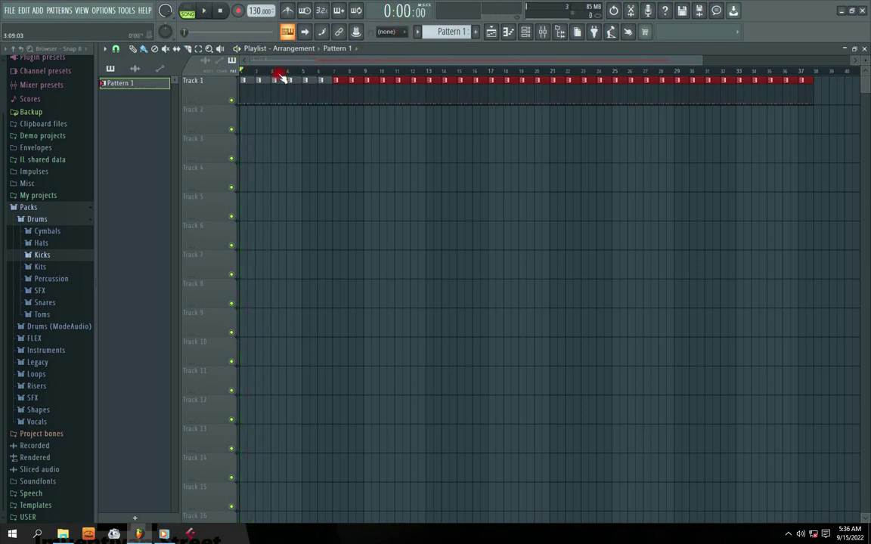
pyautogui.moveTo(244, 70)
pyautogui.mouseDown()
pyautogui.moveTo(518, 79)
pyautogui.moveTo(739, 71)
pyautogui.mouseUp()
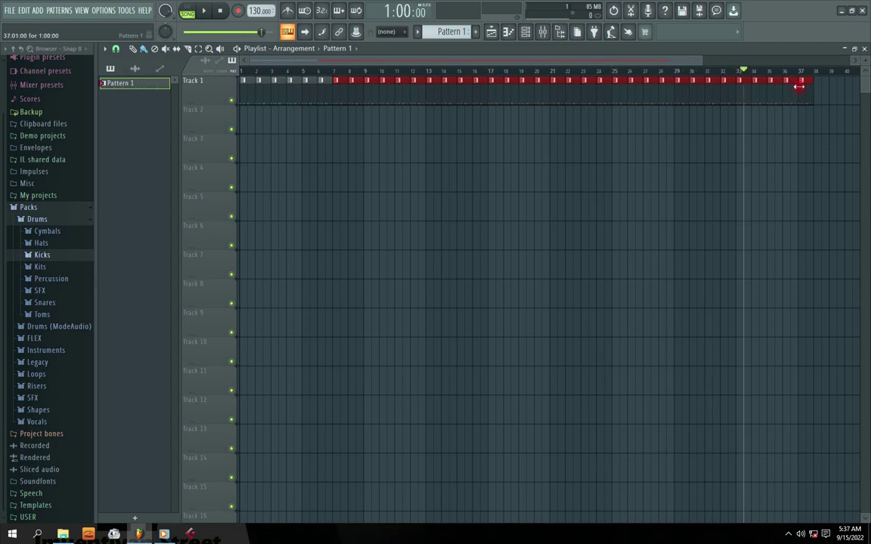
# Continue the Pattern 1 clips on Track 1 from bar 38 through bar 55.
pyautogui.moveTo(468, 59); pyautogui.dragTo(678, 61)
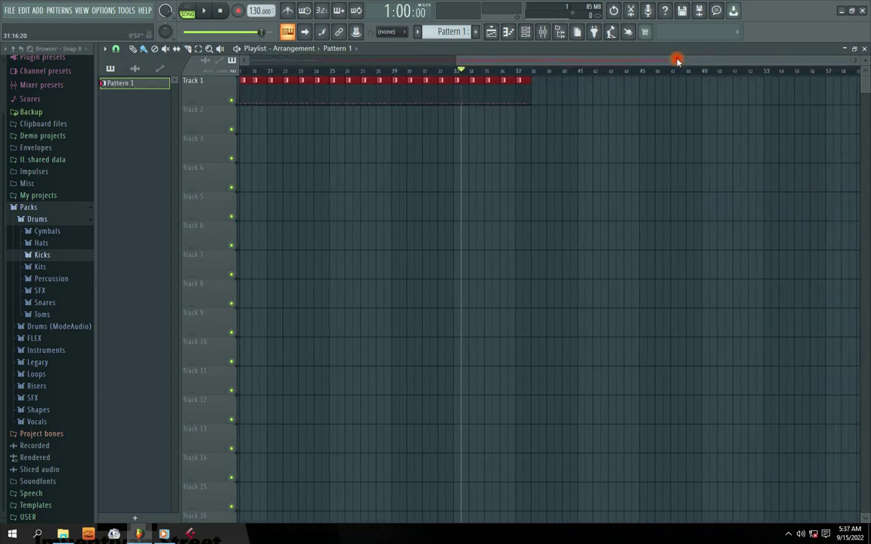
pyautogui.click(538, 93)
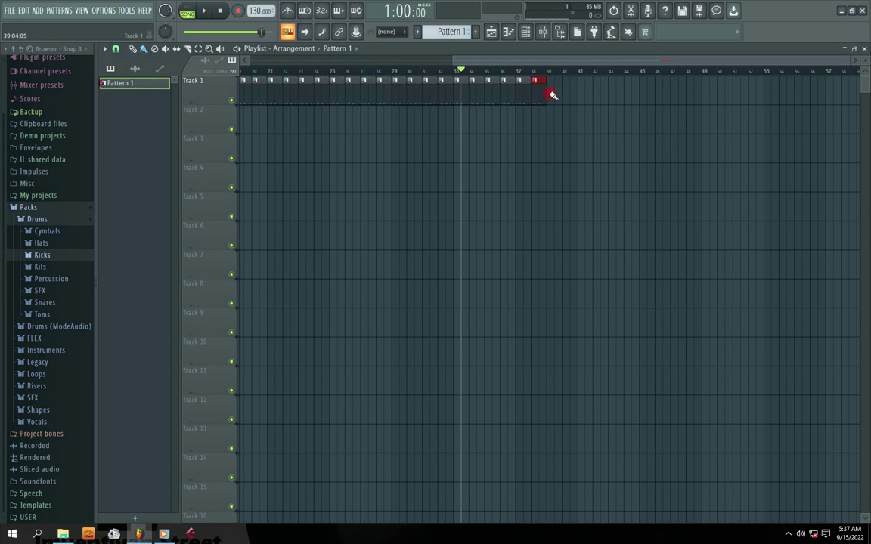
pyautogui.moveTo(550, 91); pyautogui.dragTo(788, 95)
pyautogui.moveTo(534, 64)
pyautogui.mouseDown()
pyautogui.moveTo(652, 74)
pyautogui.moveTo(565, 78)
pyautogui.moveTo(552, 64)
pyautogui.moveTo(582, 65)
pyautogui.mouseUp()
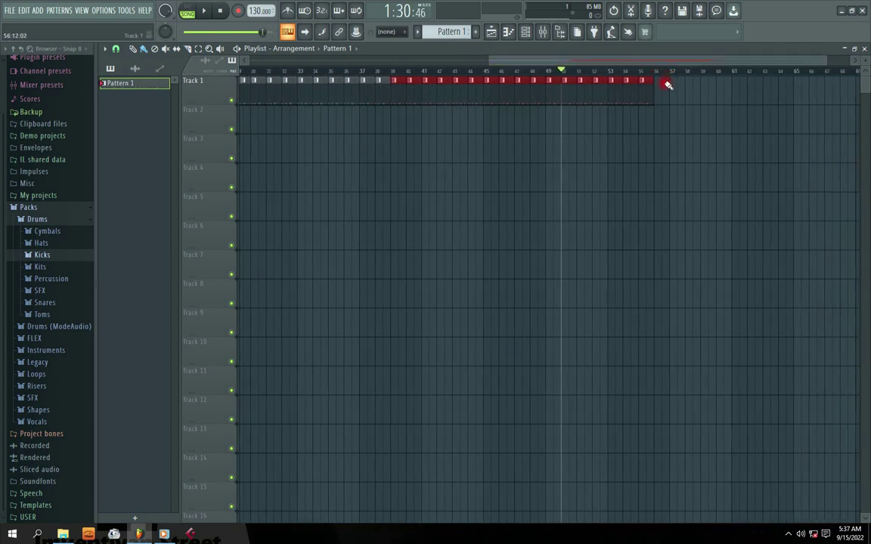
# Place a single Pattern 1 clip on Track 3 at bar 41 and erase it.
pyautogui.click(431, 140)
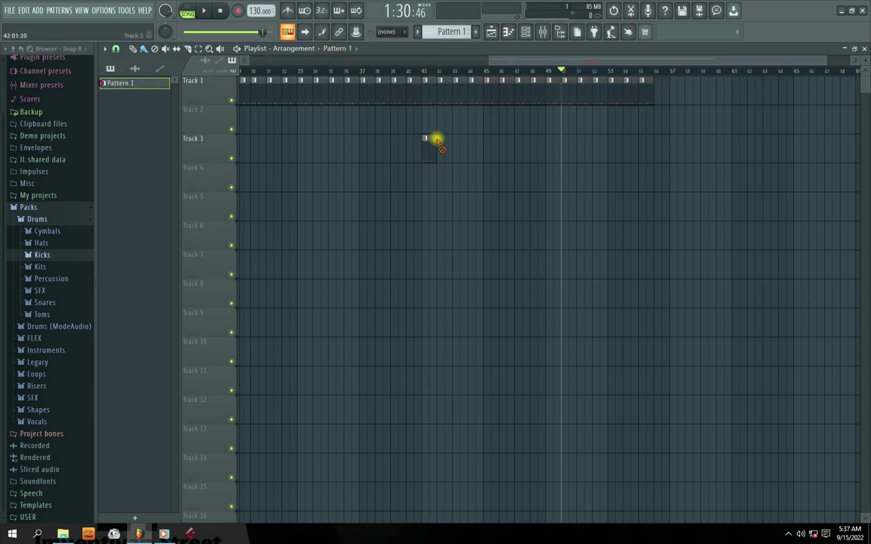
pyautogui.click(671, 92)
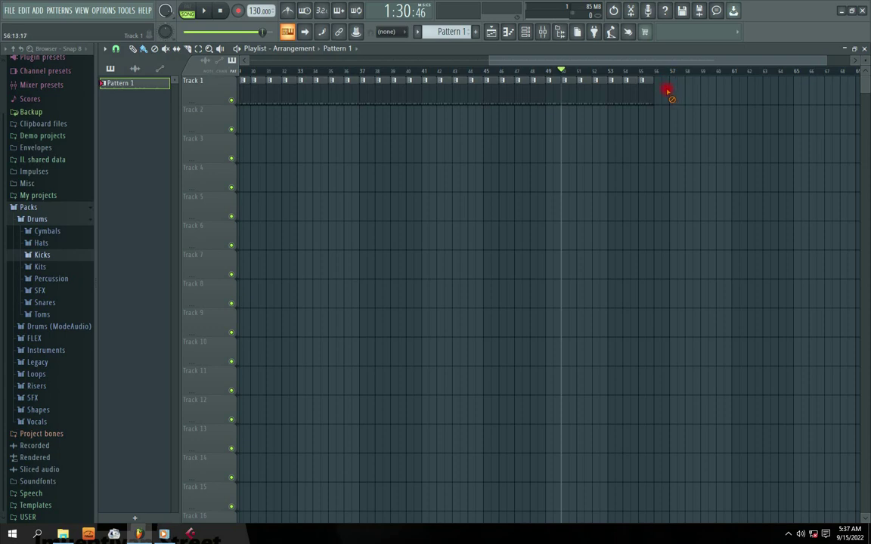
# Erase all Pattern 1 clips from Track 1, working back from bar 55 to bar 1.
pyautogui.moveTo(668, 92); pyautogui.dragTo(263, 86)
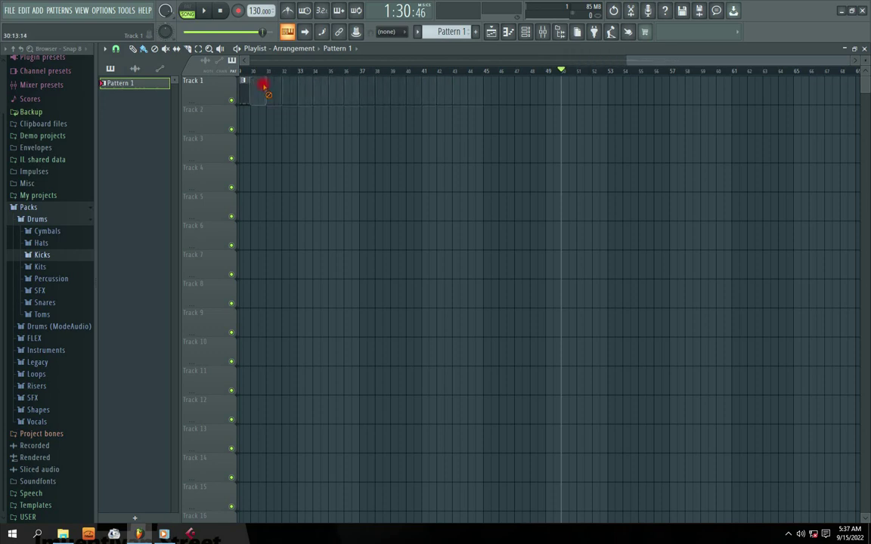
pyautogui.moveTo(658, 66); pyautogui.dragTo(460, 56)
pyautogui.moveTo(608, 83); pyautogui.dragTo(302, 85)
pyautogui.moveTo(382, 57); pyautogui.dragTo(332, 58)
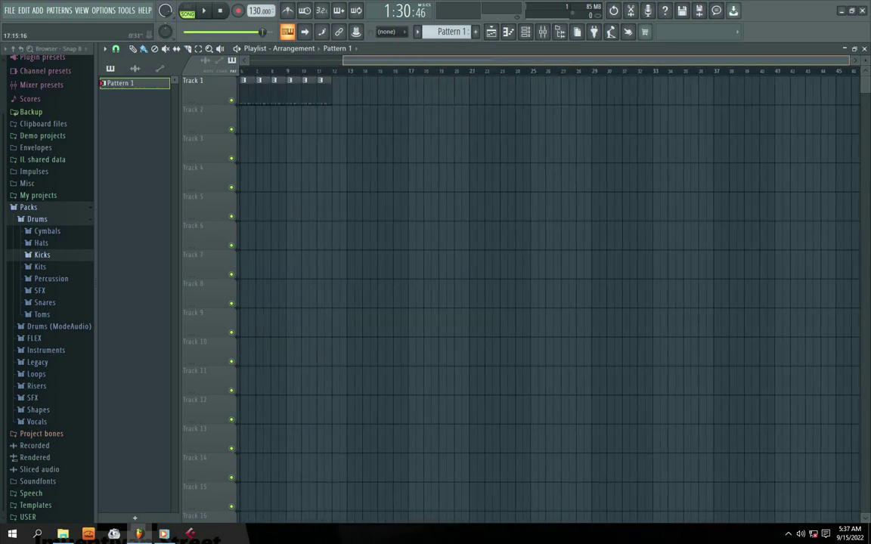
pyautogui.moveTo(489, 88); pyautogui.dragTo(245, 85)
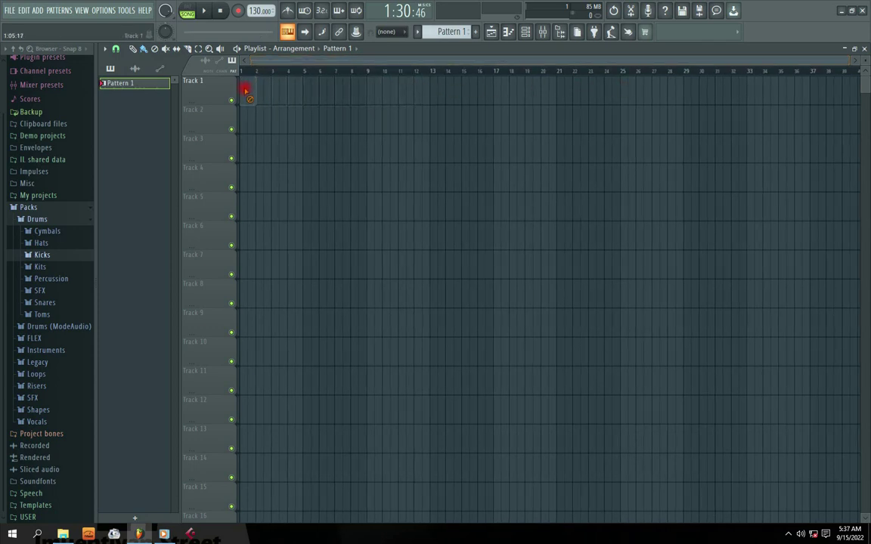
# Restore the Playlist to a smaller window, move it aside and place the Channel rack next to it.
pyautogui.doubleClick(597, 51)
pyautogui.moveTo(480, 87); pyautogui.dragTo(786, 91)
pyautogui.moveTo(315, 187); pyautogui.dragTo(350, 168)
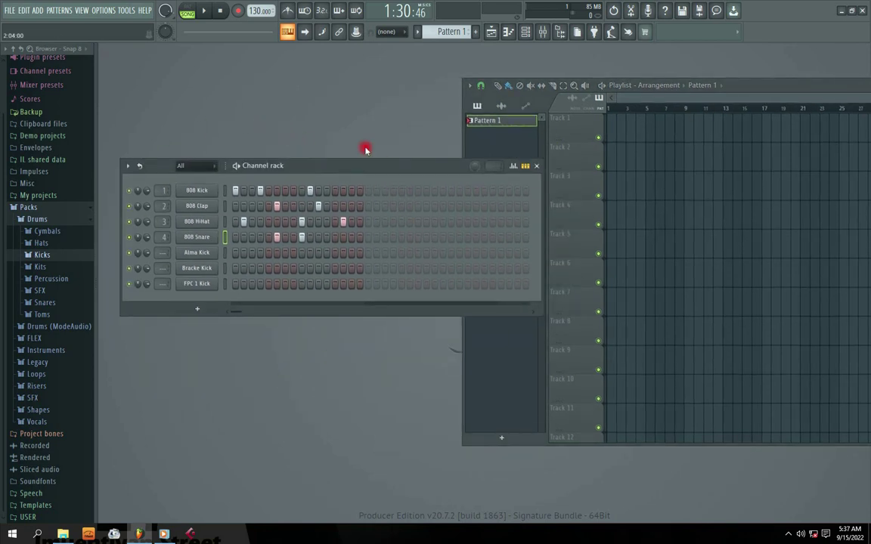
pyautogui.moveTo(311, 168); pyautogui.dragTo(309, 170)
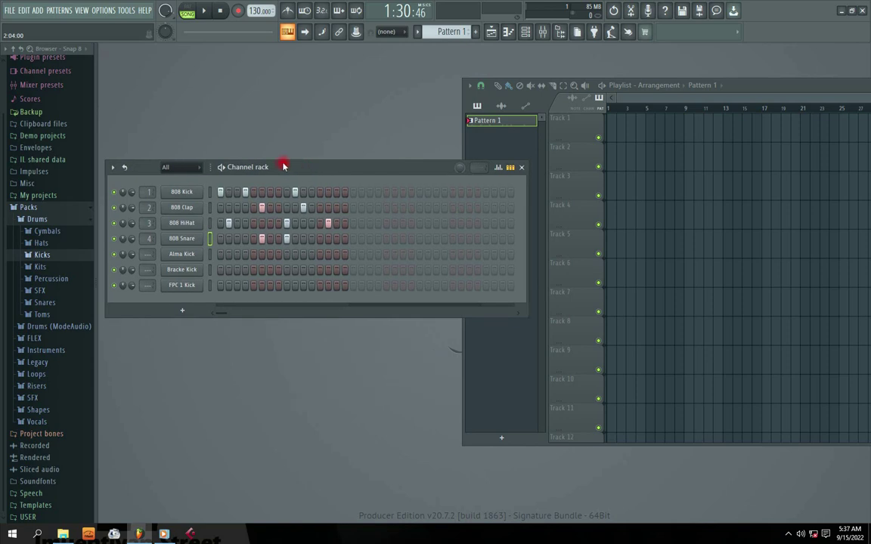
pyautogui.moveTo(309, 168); pyautogui.dragTo(348, 180)
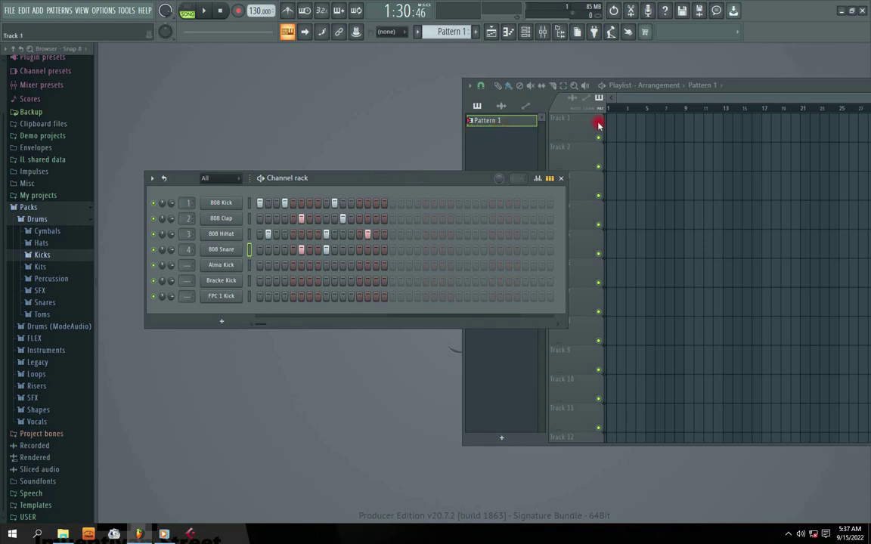
# In pattern mode, add steps 1, 2 and 8 to 808 Clap, step 4 to 808 Snare, and steps 5 and 10 to Alma Kick.
pyautogui.click(187, 10)
pyautogui.moveTo(338, 178)
pyautogui.mouseDown()
pyautogui.moveTo(369, 142)
pyautogui.moveTo(350, 168)
pyautogui.mouseUp()
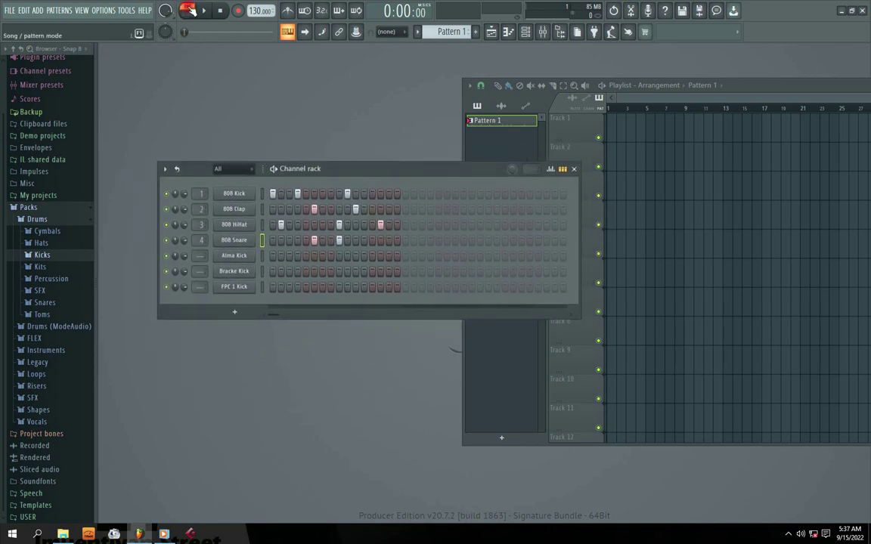
pyautogui.moveTo(331, 170)
pyautogui.mouseDown()
pyautogui.moveTo(367, 145)
pyautogui.moveTo(339, 156)
pyautogui.mouseUp()
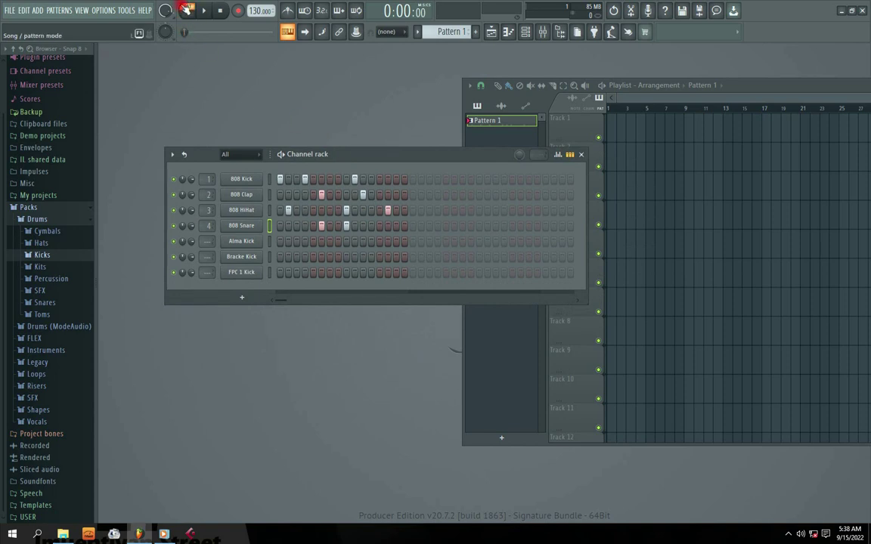
pyautogui.click(279, 195)
pyautogui.click(288, 195)
pyautogui.click(312, 241)
pyautogui.click(354, 241)
# Play Pattern 1 briefly in pattern mode and stop it.
pyautogui.press('space')
pyautogui.moveTo(362, 157); pyautogui.dragTo(347, 156)
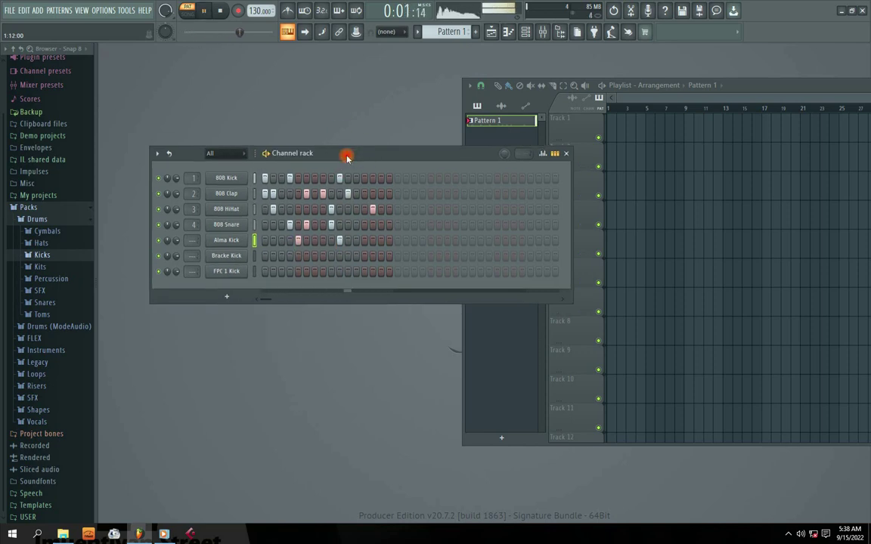
pyautogui.press('space')
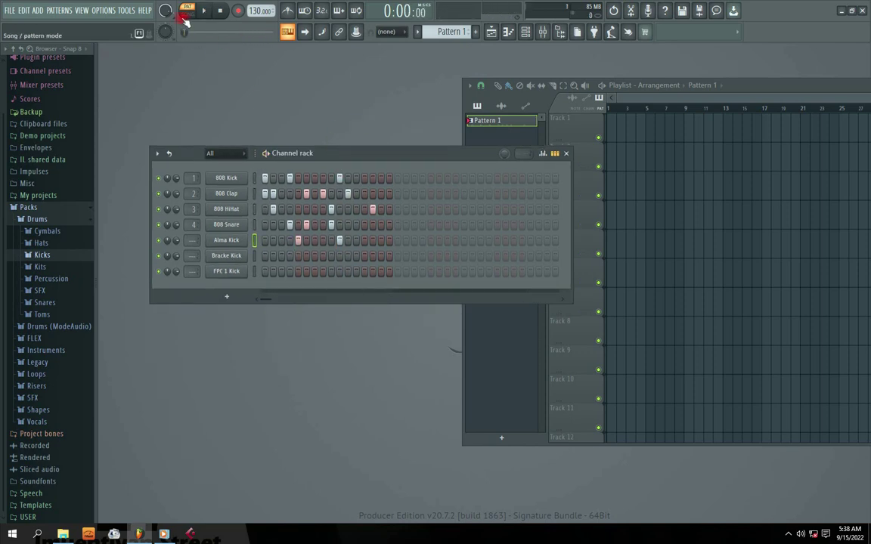
# Switch to song mode, play the empty arrangement briefly, and move the Playlist closer to the Channel rack.
pyautogui.click(187, 13)
pyautogui.click(605, 109)
pyautogui.click(352, 154)
pyautogui.press('space')
pyautogui.moveTo(753, 86); pyautogui.dragTo(665, 65)
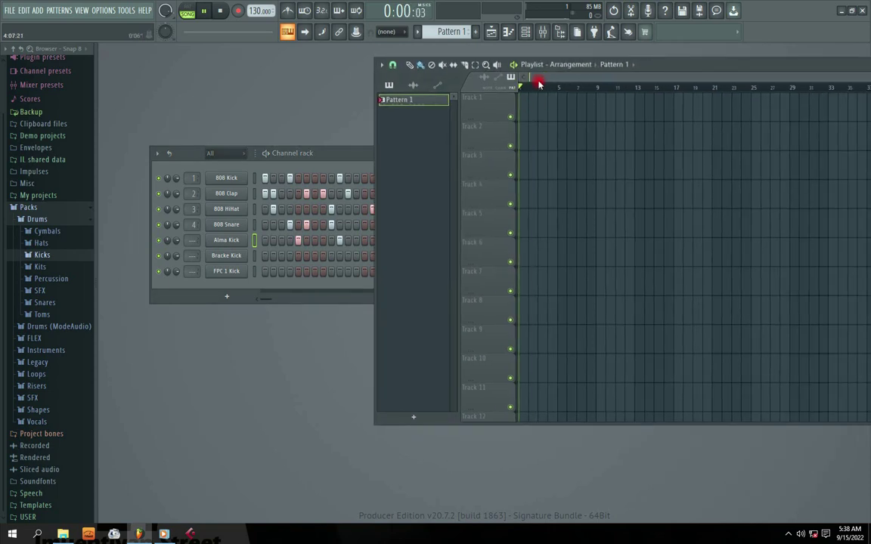
pyautogui.press('space')
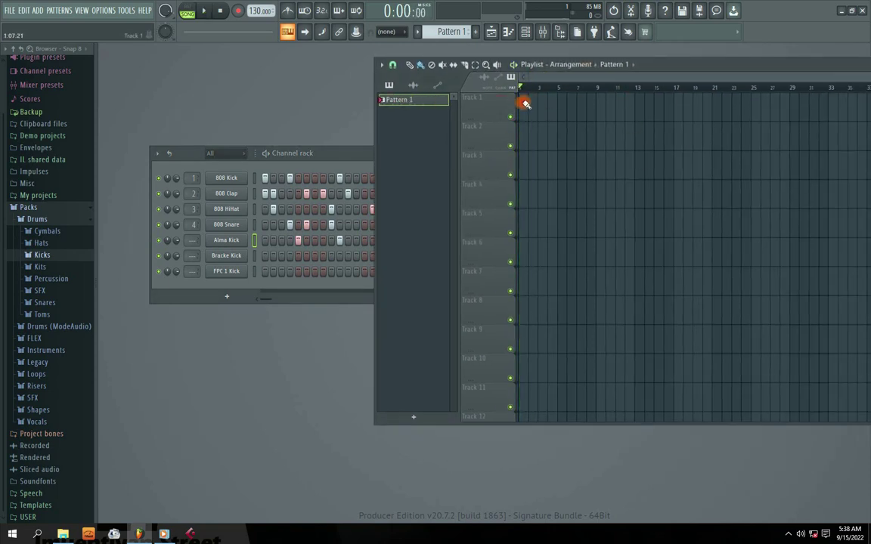
# Paint Pattern 1 clips on Track 1 from bar 1 through bar 37 and play the arrangement briefly.
pyautogui.moveTo(525, 108); pyautogui.dragTo(837, 111)
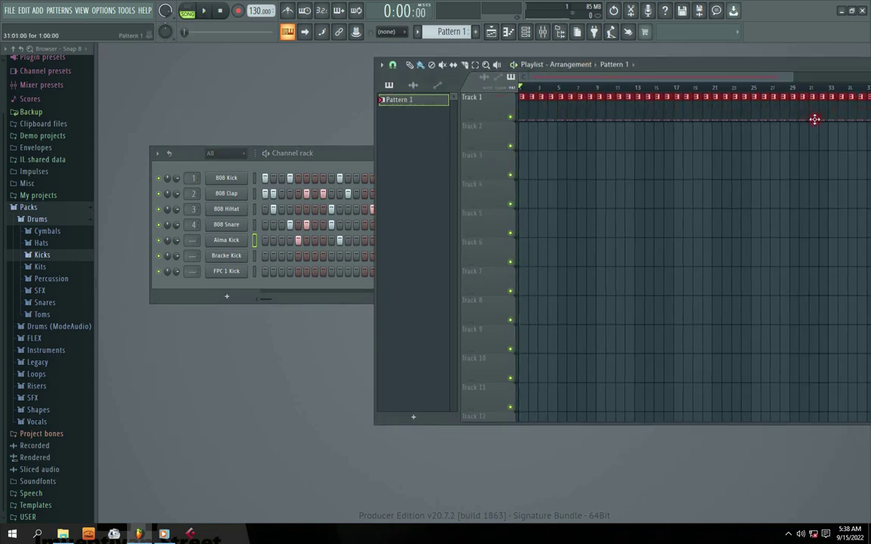
pyautogui.press('space')
pyautogui.click(326, 151)
pyautogui.press('space')
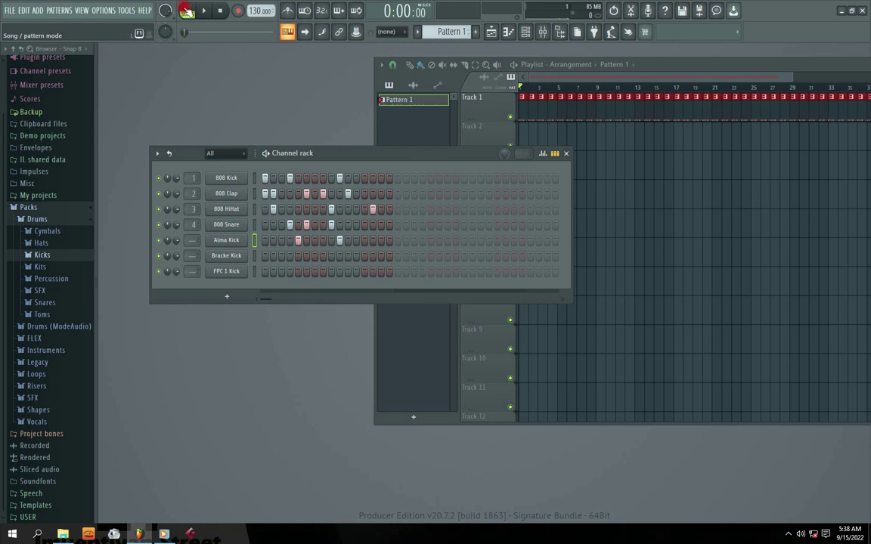
# In pattern mode, add steps 4, 9 and 12 to Bracke Kick and play the pattern briefly.
pyautogui.click(290, 256)
pyautogui.click(330, 257)
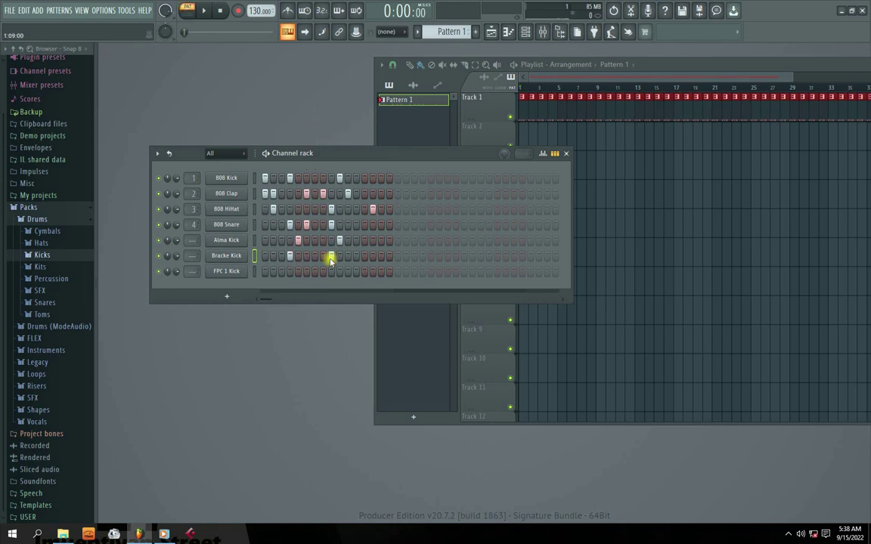
pyautogui.moveTo(395, 145)
pyautogui.mouseDown()
pyautogui.moveTo(359, 188)
pyautogui.moveTo(412, 147)
pyautogui.mouseUp()
pyautogui.press('space')
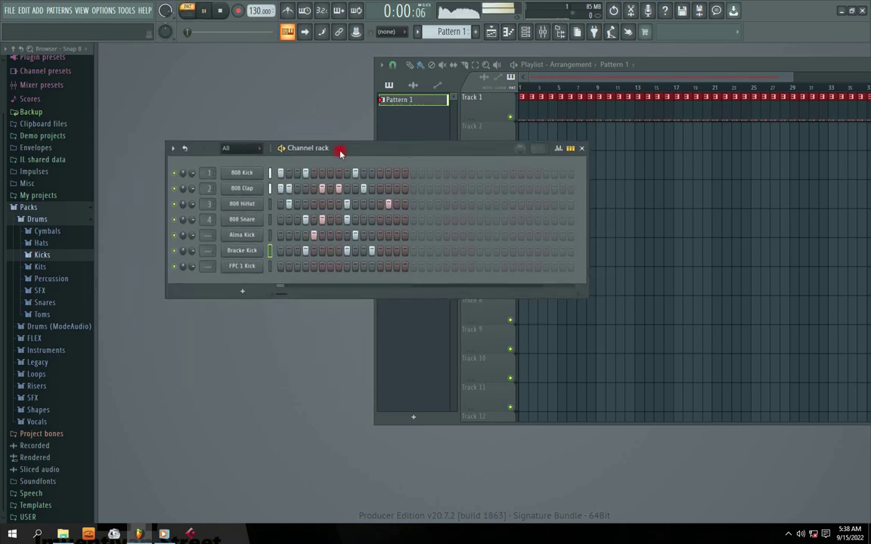
pyautogui.press('space')
pyautogui.moveTo(344, 149); pyautogui.dragTo(332, 149)
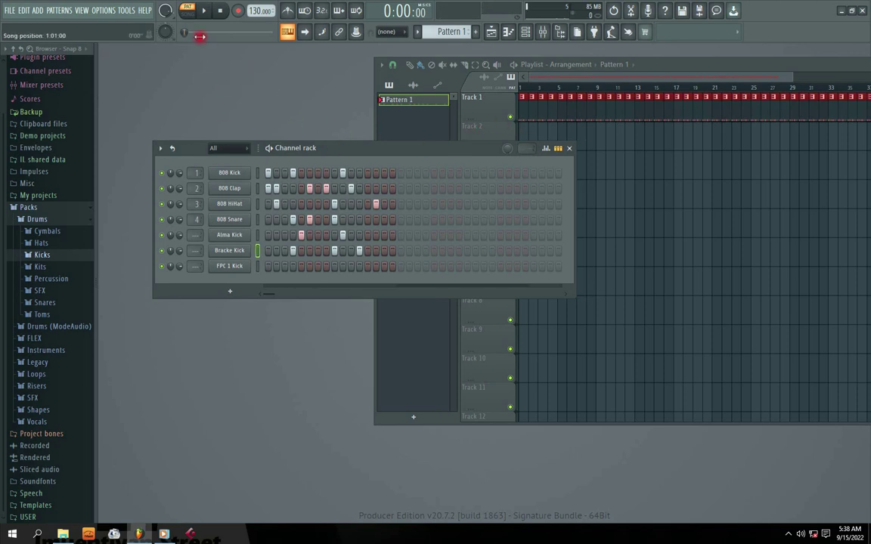
# Switch to song mode, move the song position to bar 5, and erase all Pattern 1 clips from Track 1.
pyautogui.click(188, 13)
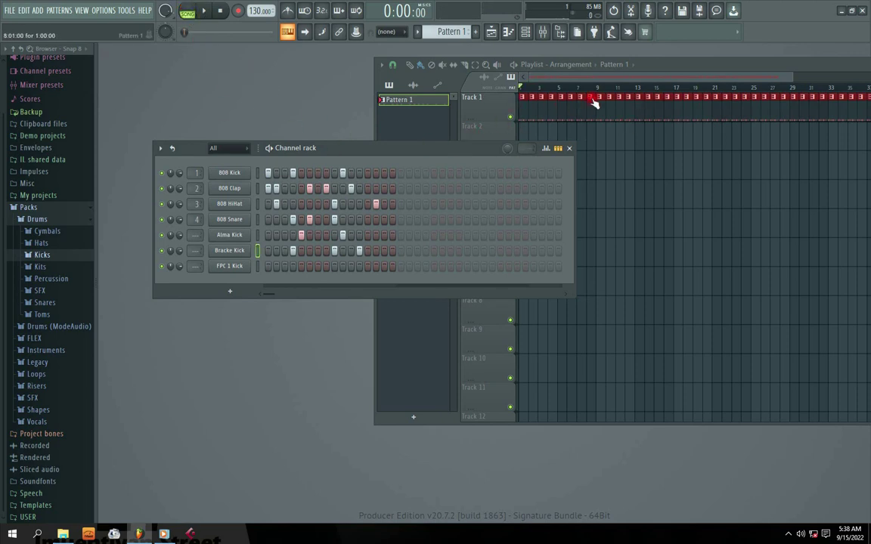
pyautogui.click(687, 68)
pyautogui.moveTo(690, 65); pyautogui.dragTo(657, 66)
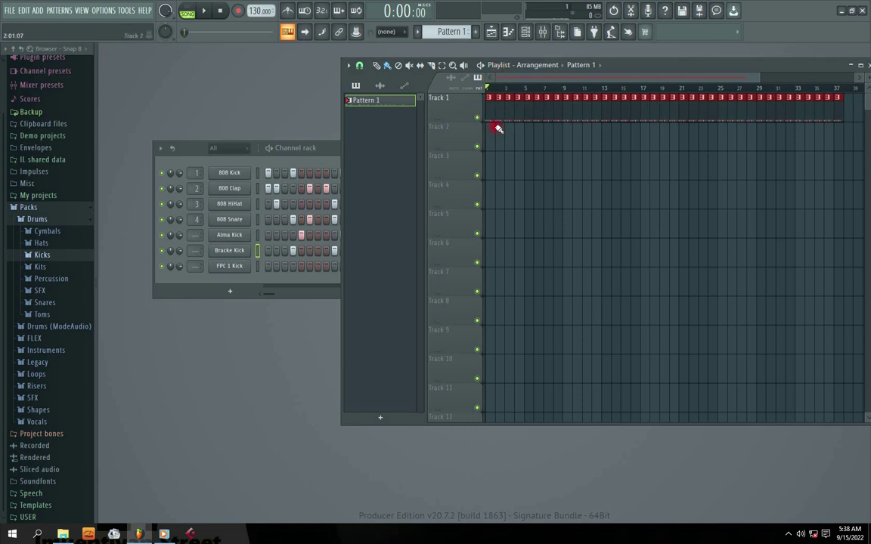
pyautogui.click(188, 13)
pyautogui.moveTo(493, 88); pyautogui.dragTo(525, 89)
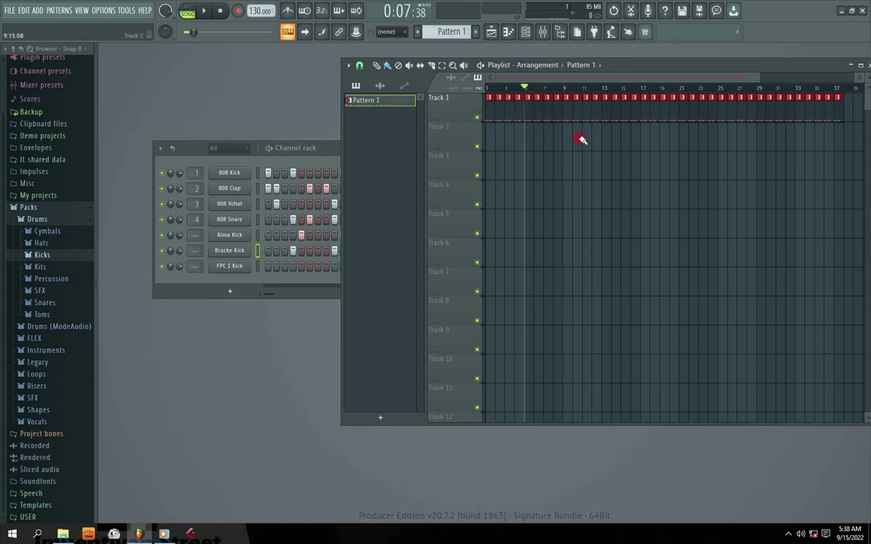
pyautogui.moveTo(841, 97); pyautogui.dragTo(480, 113)
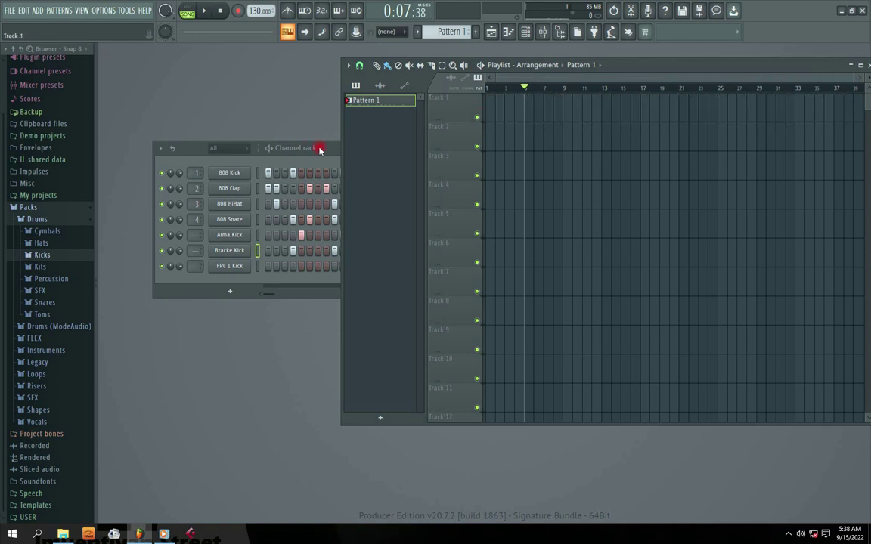
# Close the Playlist and reposition the Channel rack in the middle of the workspace.
pyautogui.moveTo(321, 146); pyautogui.dragTo(370, 170)
pyautogui.moveTo(637, 65); pyautogui.dragTo(475, 88)
pyautogui.click(711, 96)
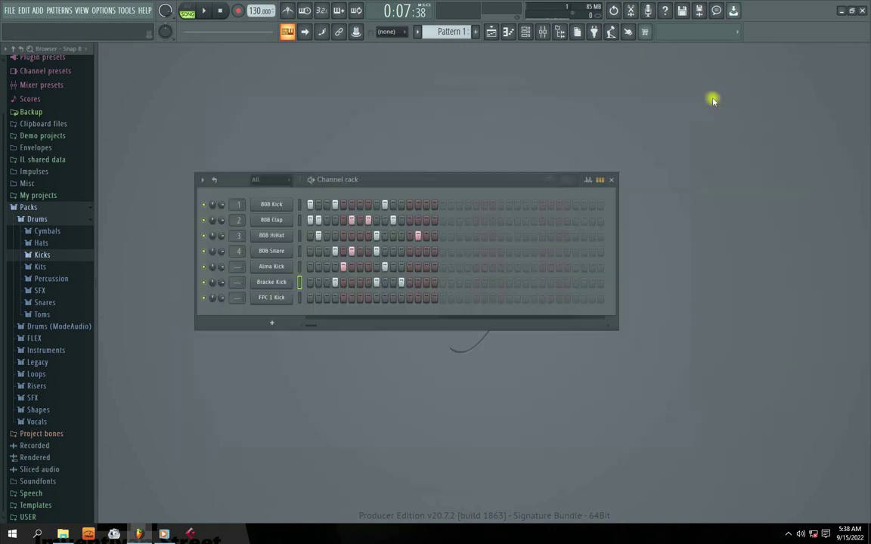
pyautogui.moveTo(383, 186); pyautogui.dragTo(386, 167)
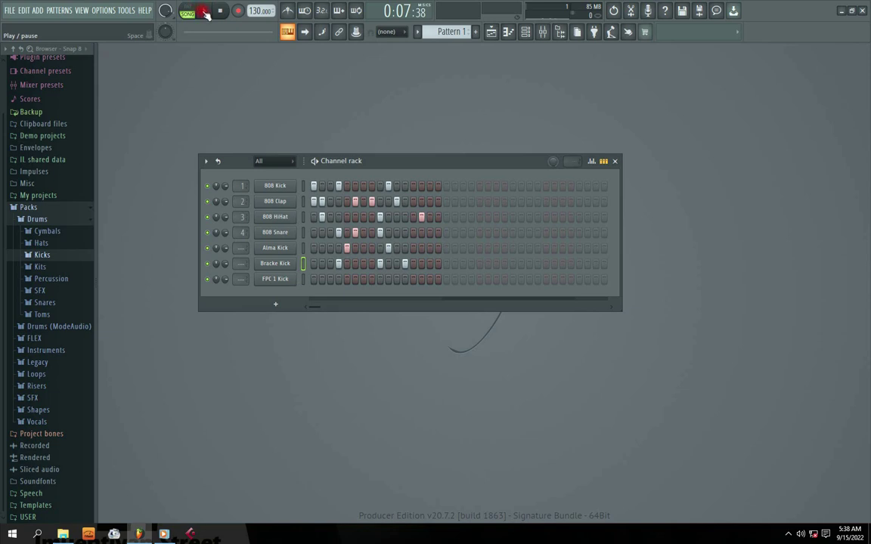
# Remove steps 1, 2, 6 and 8 from the 808 Clap channel.
pyautogui.rightClick(371, 201)
pyautogui.rightClick(354, 201)
pyautogui.rightClick(322, 201)
pyautogui.rightClick(313, 201)
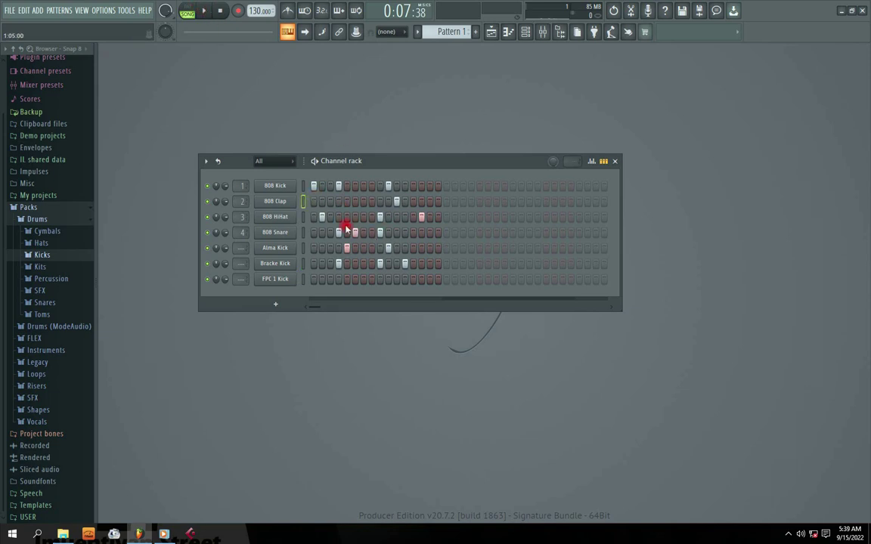
# Switch to pattern mode, play Pattern 1, and stop playback to demonstrate the transport controls.
pyautogui.click(204, 11)
pyautogui.click(187, 11)
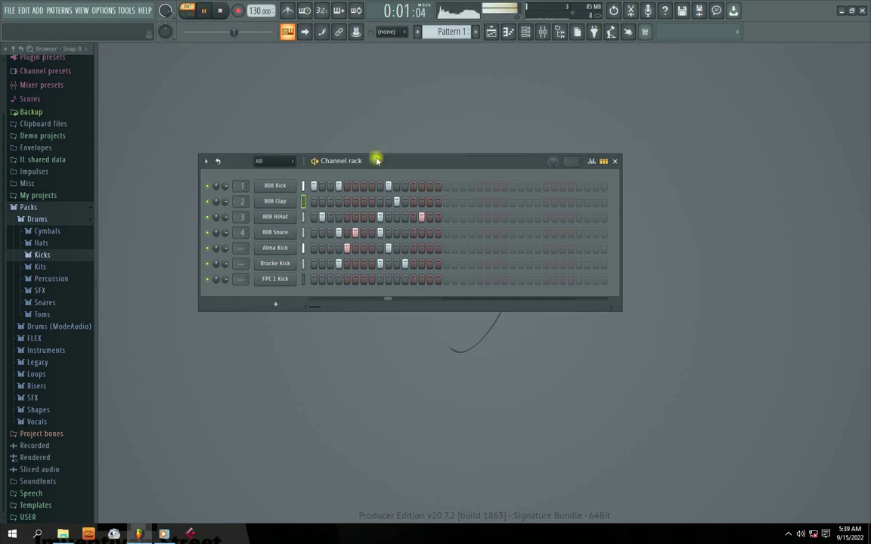
pyautogui.moveTo(377, 161); pyautogui.dragTo(360, 142)
pyautogui.click(220, 10)
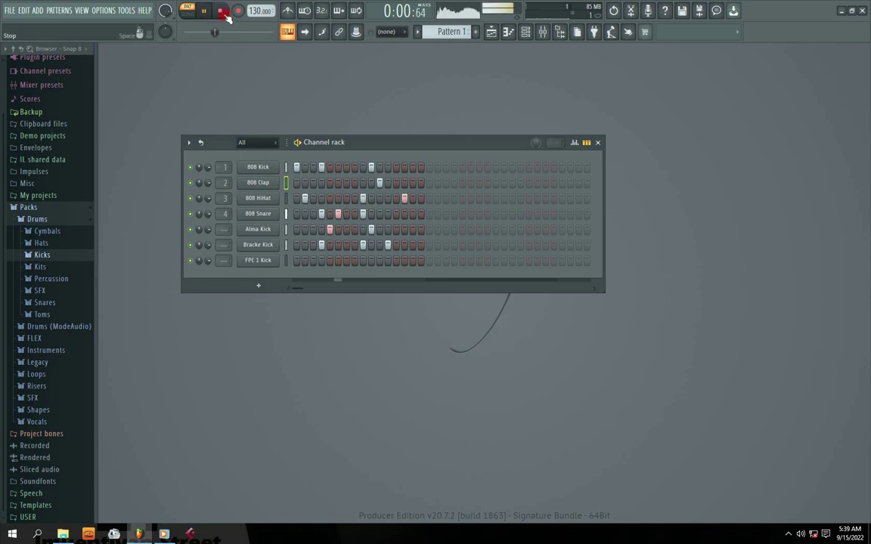
pyautogui.click(223, 11)
pyautogui.press('space')
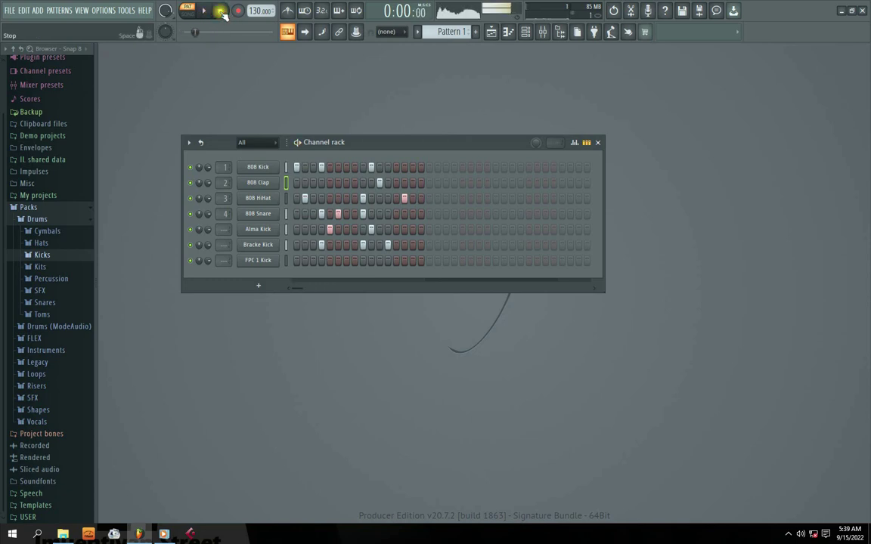
pyautogui.click(225, 11)
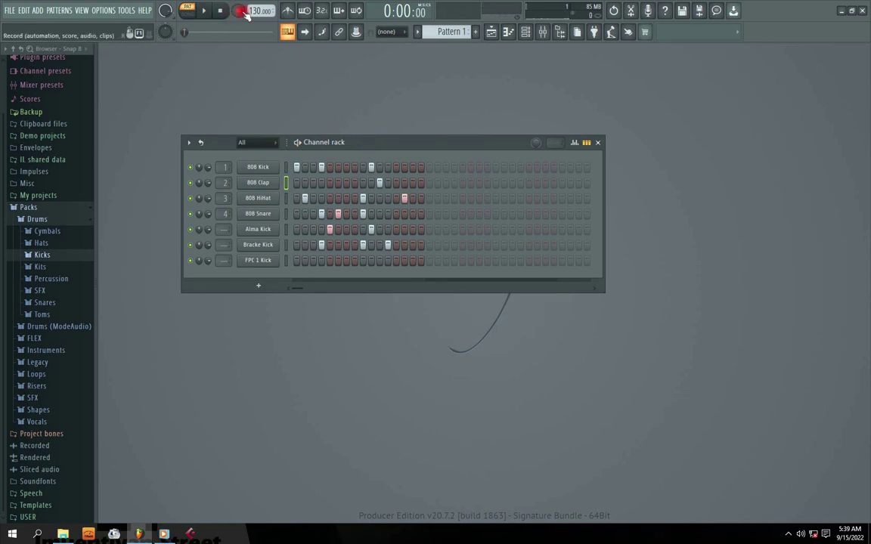
# Clear all steps from the Bracke Kick, Alma Kick and 808 Snare channels.
pyautogui.click(286, 229)
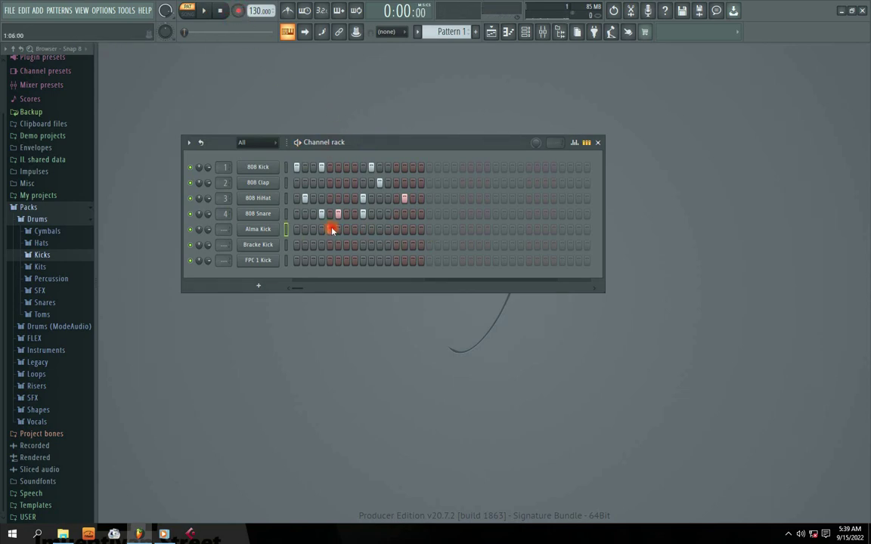
pyautogui.moveTo(387, 213); pyautogui.dragTo(303, 216)
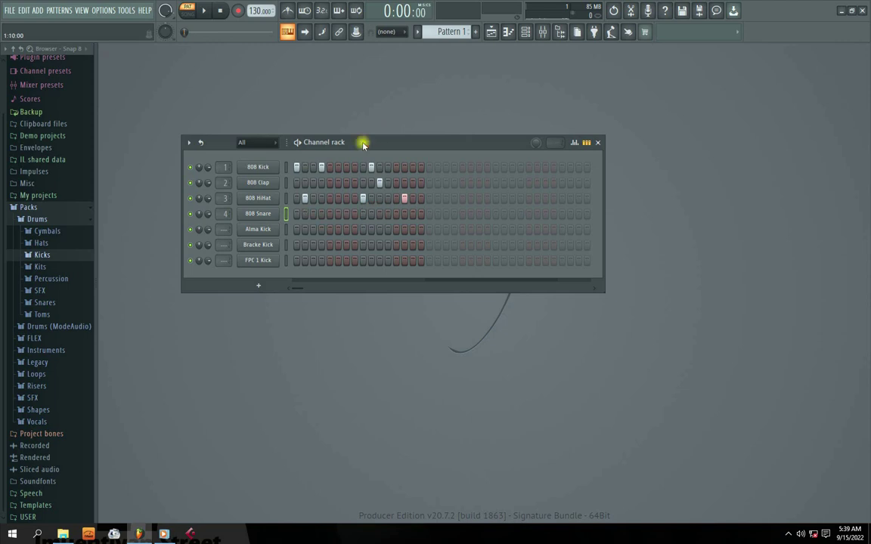
pyautogui.moveTo(363, 143); pyautogui.dragTo(370, 135)
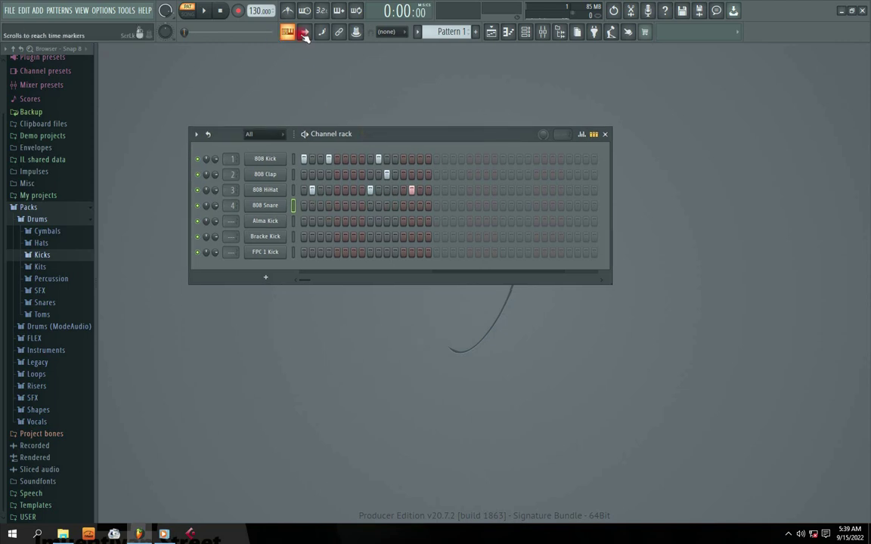
# Arm recording, dismiss the recording type choice, and reopen the Playlist beside the Channel rack.
pyautogui.click(239, 12)
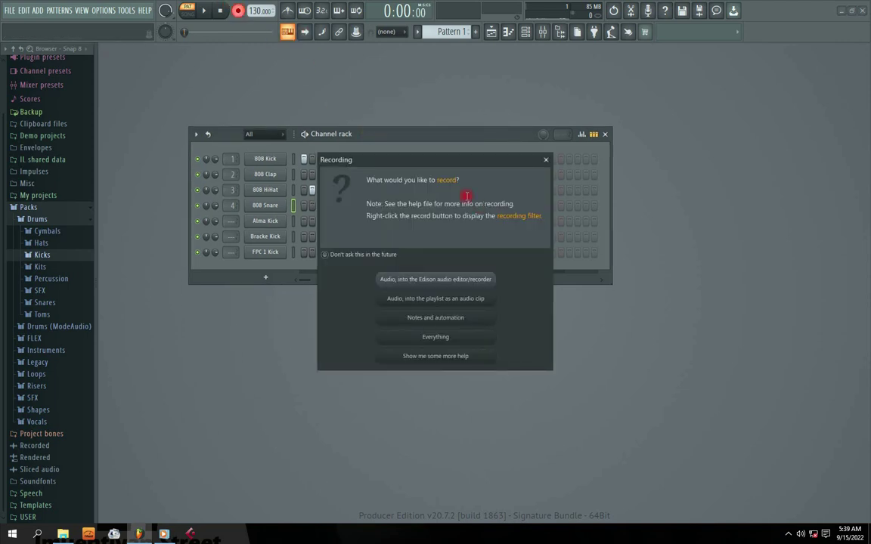
pyautogui.moveTo(439, 163); pyautogui.dragTo(397, 163)
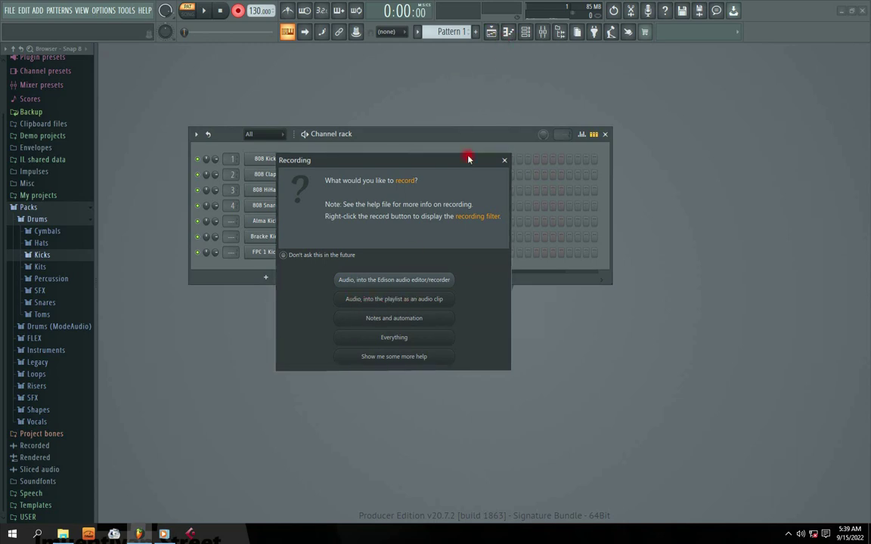
pyautogui.click(505, 159)
pyautogui.click(491, 31)
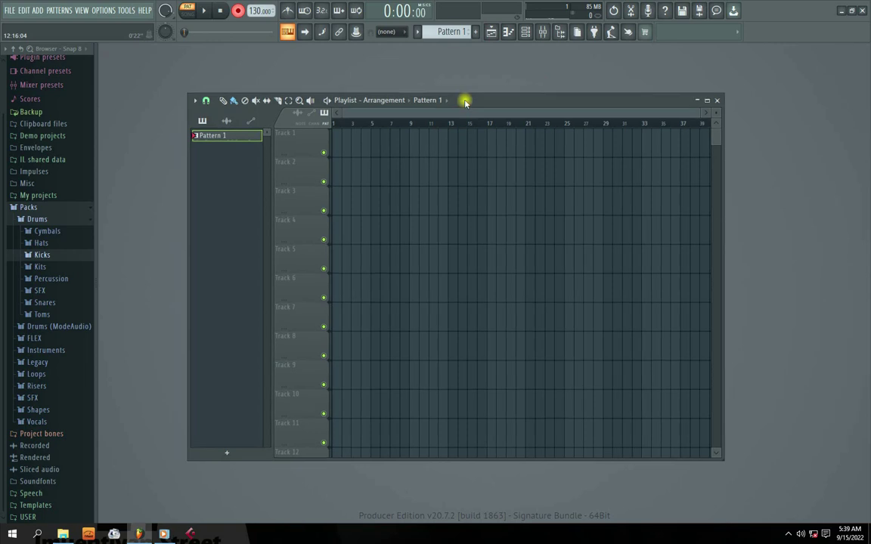
pyautogui.moveTo(465, 102); pyautogui.dragTo(640, 106)
# Arm recording with the Notes and automation option, and again with the Everything option.
pyautogui.click(206, 9)
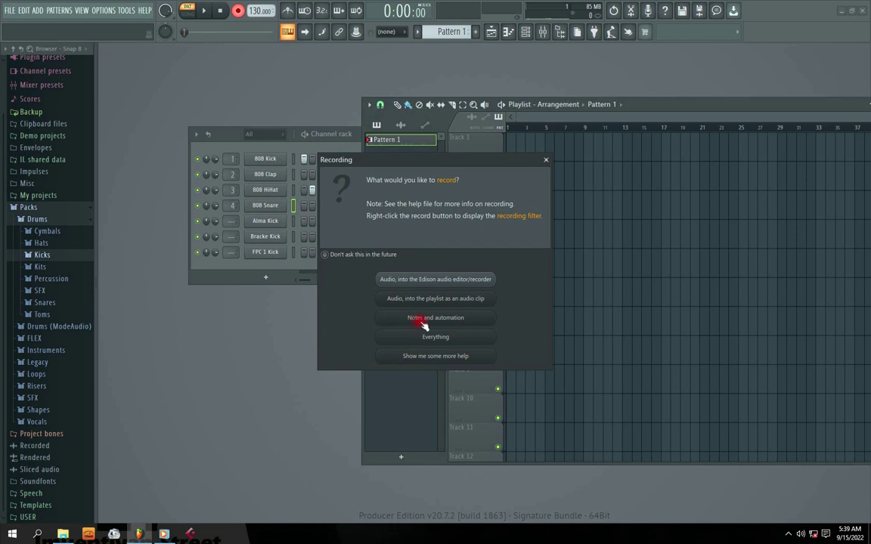
pyautogui.click(426, 319)
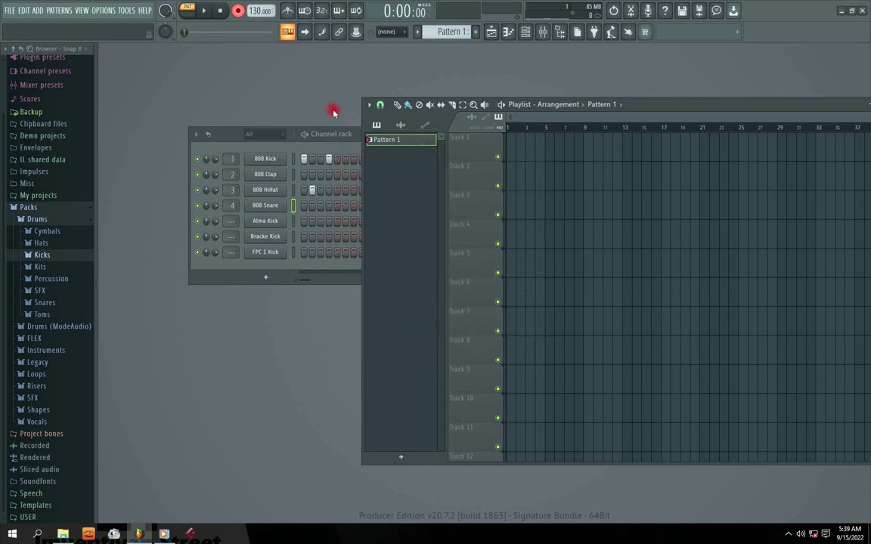
pyautogui.click(237, 11)
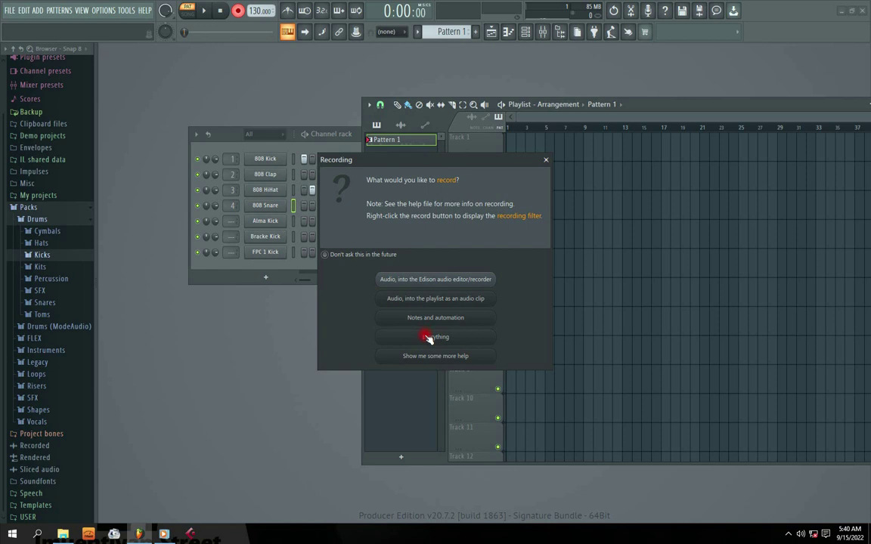
pyautogui.click(427, 338)
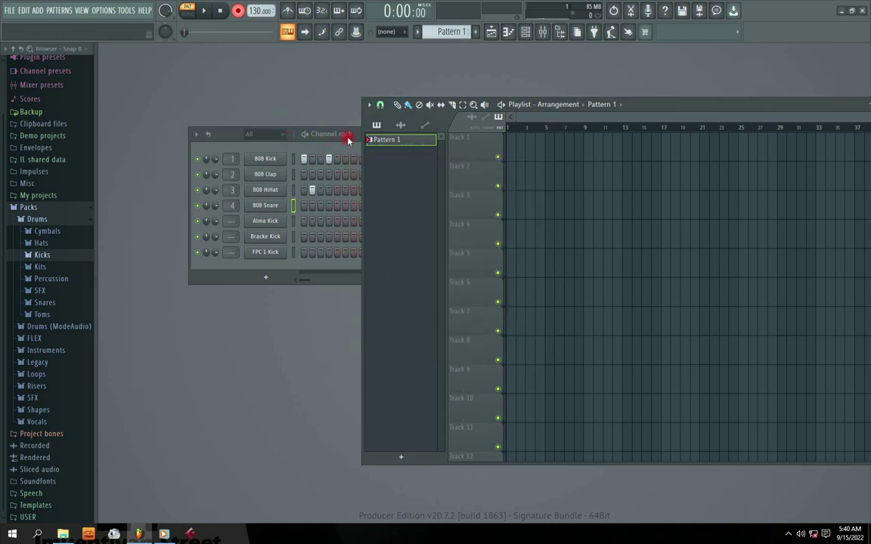
# Select the 808 Snare channel, record live notes for it into Pattern 1 in pattern mode, and stop playback.
pyautogui.moveTo(348, 140); pyautogui.dragTo(287, 115)
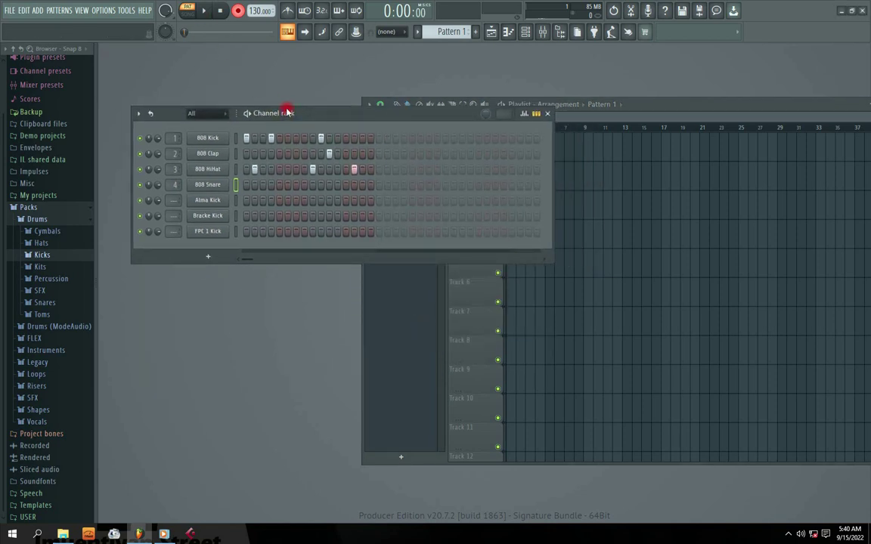
pyautogui.scroll(-1, 238, 185)
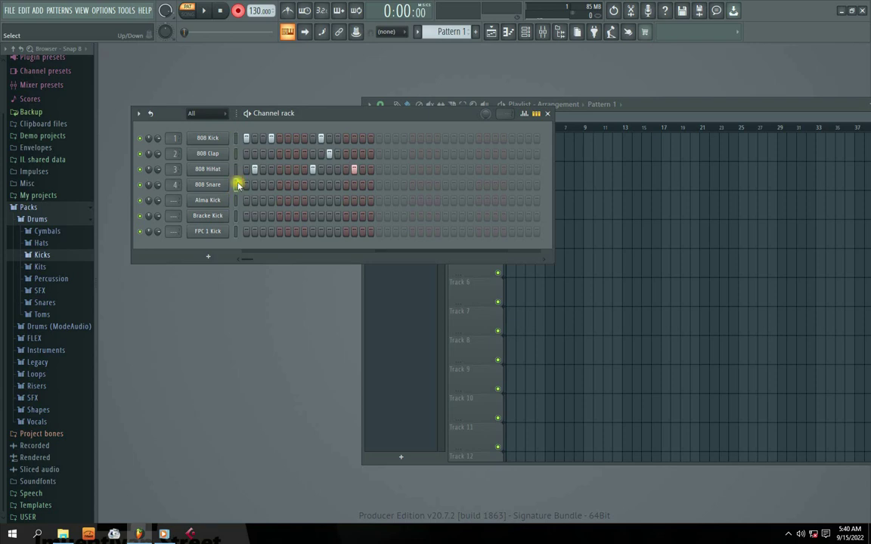
pyautogui.click(237, 185)
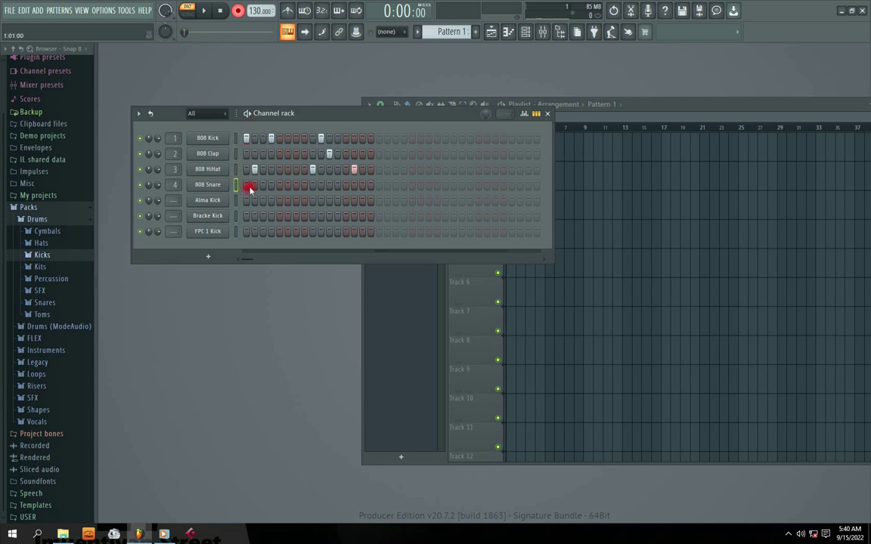
pyautogui.click(207, 13)
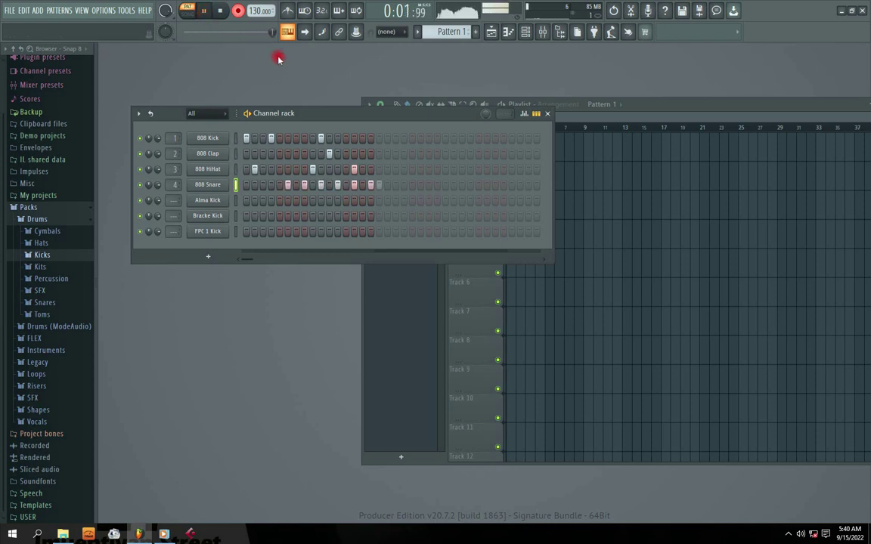
pyautogui.press('space')
# Clear all steps from the 808 HiHat, 808 Clap and 808 Kick channels, keeping the recorded 808 Snare notes.
pyautogui.moveTo(369, 166); pyautogui.dragTo(272, 158)
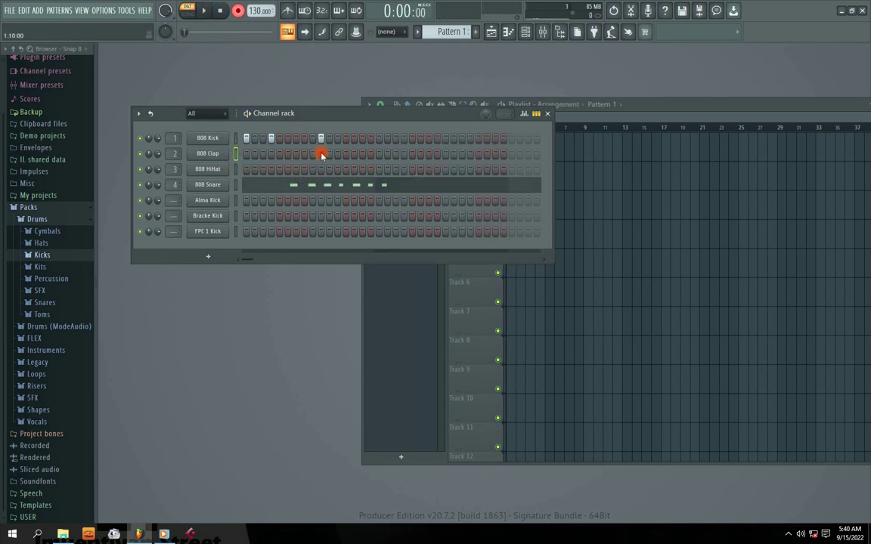
pyautogui.moveTo(327, 134); pyautogui.dragTo(248, 142)
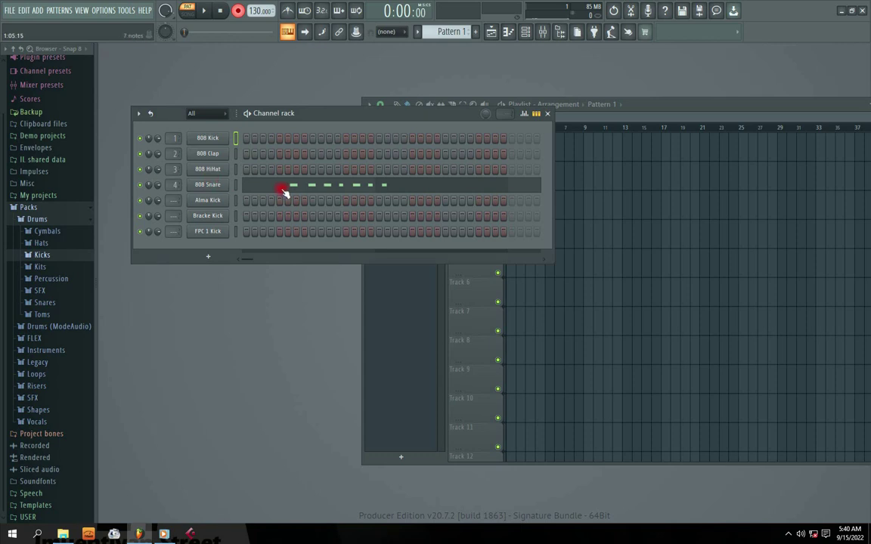
pyautogui.moveTo(321, 117); pyautogui.dragTo(325, 137)
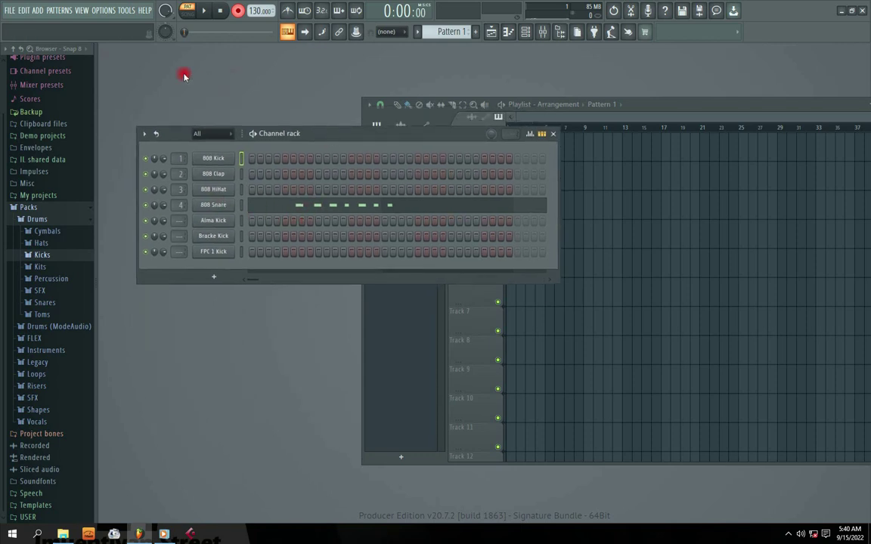
# Switch to song mode with the Playlist in front, record live 808 Kick notes, and stop playback.
pyautogui.click(652, 109)
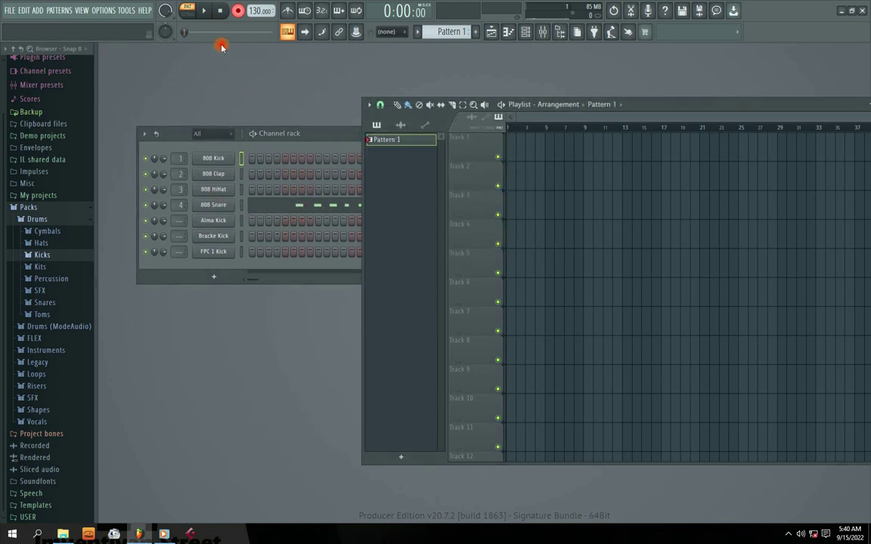
pyautogui.click(187, 15)
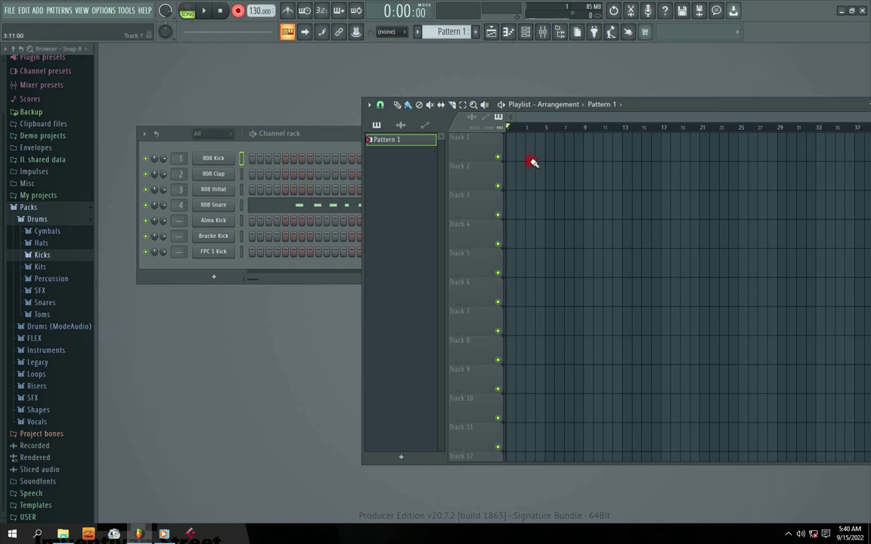
pyautogui.press('space')
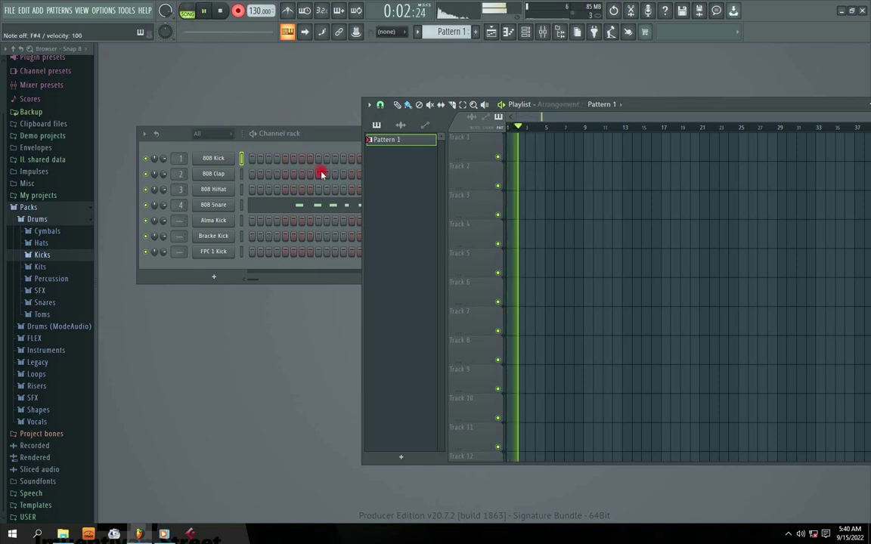
pyautogui.press('space')
pyautogui.moveTo(518, 152); pyautogui.dragTo(612, 155)
# Reposition the Playlist and Channel rack to examine the Pattern 1 clip and the recorded 808 Kick and 808 Snare notes.
pyautogui.moveTo(612, 106); pyautogui.dragTo(482, 94)
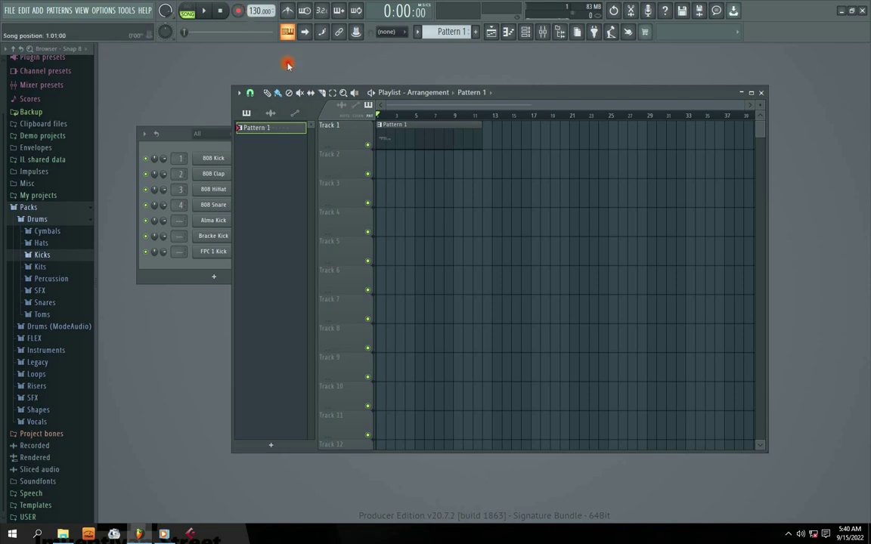
pyautogui.click(191, 136)
pyautogui.moveTo(544, 96); pyautogui.dragTo(674, 114)
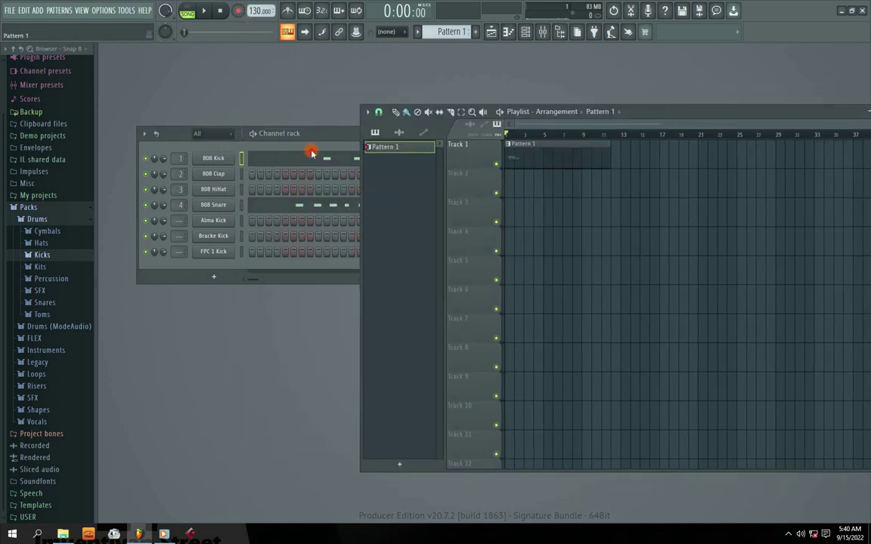
pyautogui.moveTo(310, 140); pyautogui.dragTo(322, 165)
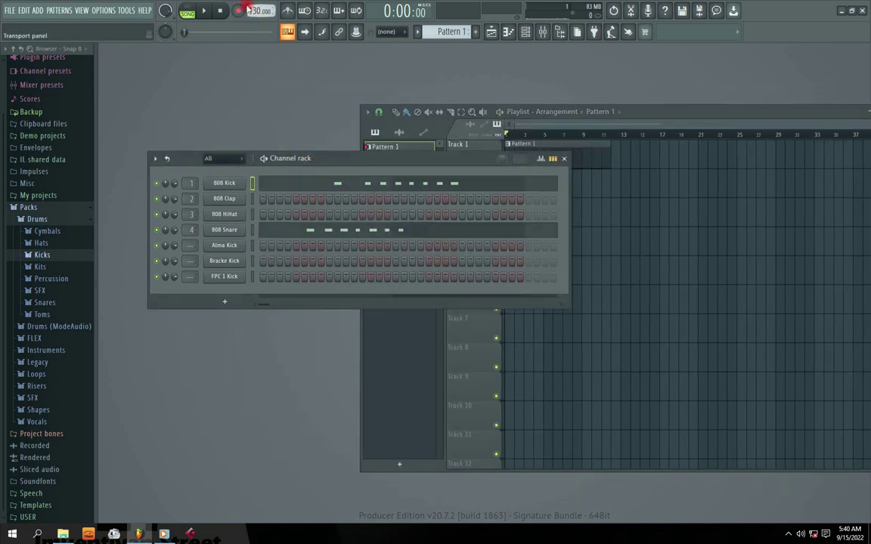
pyautogui.moveTo(326, 161); pyautogui.dragTo(326, 145)
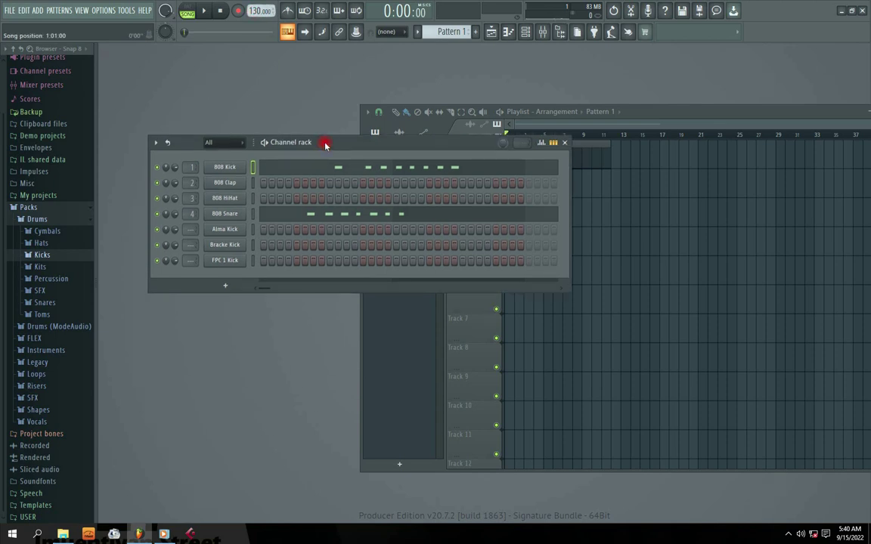
pyautogui.click(337, 166)
pyautogui.moveTo(321, 142); pyautogui.dragTo(343, 131)
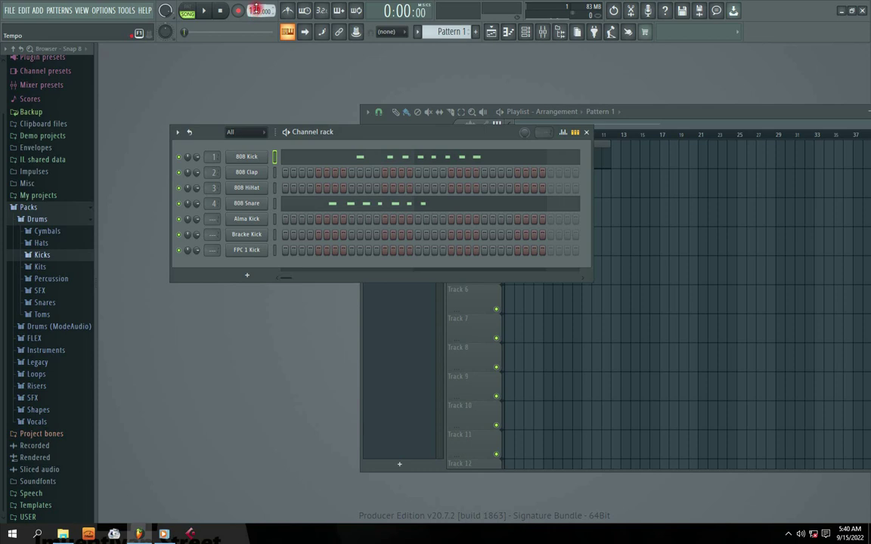
# Lower the tempo to 60 BPM, start playback, and switch to pattern mode.
pyautogui.rightClick(256, 9)
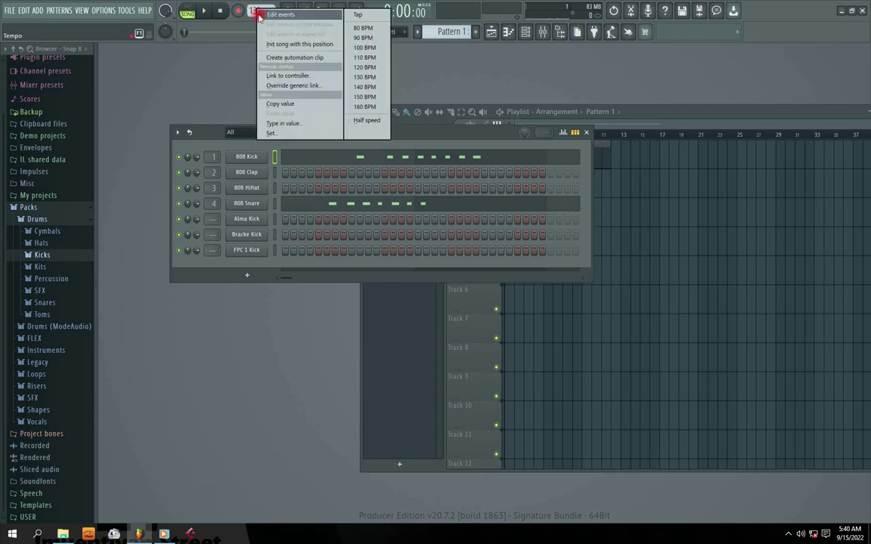
pyautogui.press('Escape')
pyautogui.moveTo(256, 9); pyautogui.dragTo(255, 28)
pyautogui.press('space')
pyautogui.click(188, 10)
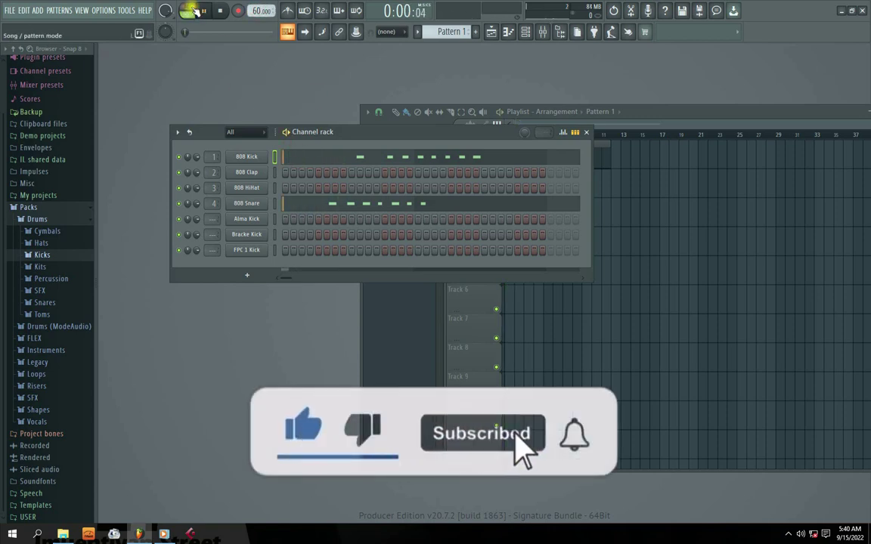
# View the 808 Kick notes in the Piano roll, close it, and clear the notes from all channels.
pyautogui.click(486, 159)
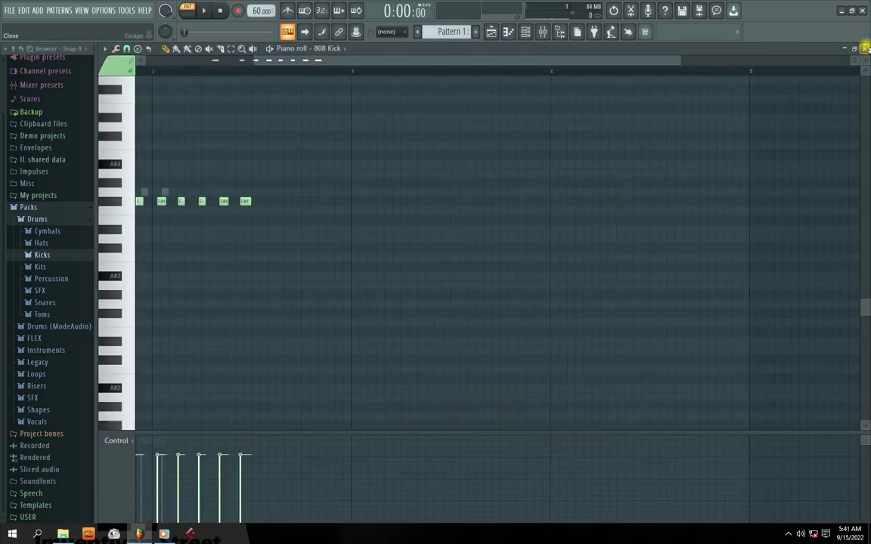
pyautogui.click(865, 48)
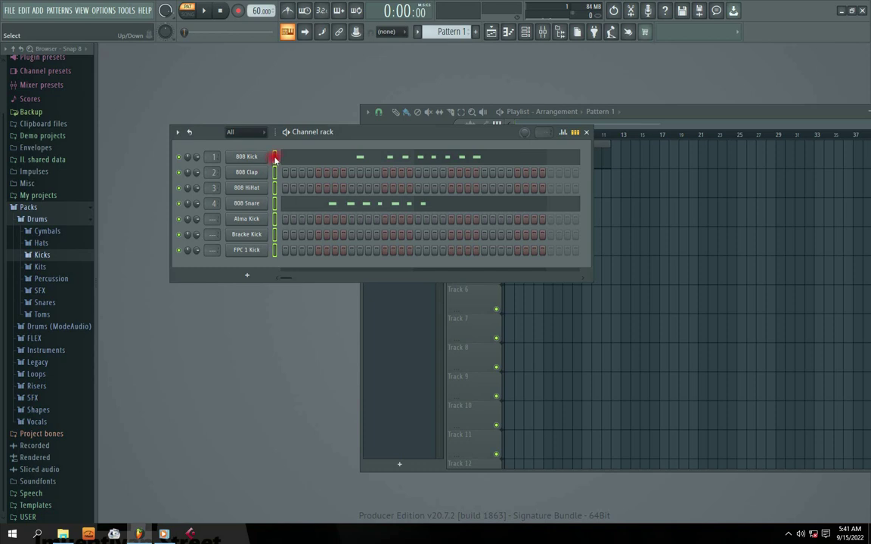
pyautogui.hotkey('ctrl', 'z')
# Program 808 Kick on steps 2, 3, 7, 11 and 15 and 808 Clap on steps 5 and 11, and play the pattern briefly.
pyautogui.click(297, 158)
pyautogui.click(334, 157)
pyautogui.click(368, 157)
pyautogui.click(401, 157)
pyautogui.click(368, 172)
pyautogui.click(317, 172)
pyautogui.click(205, 12)
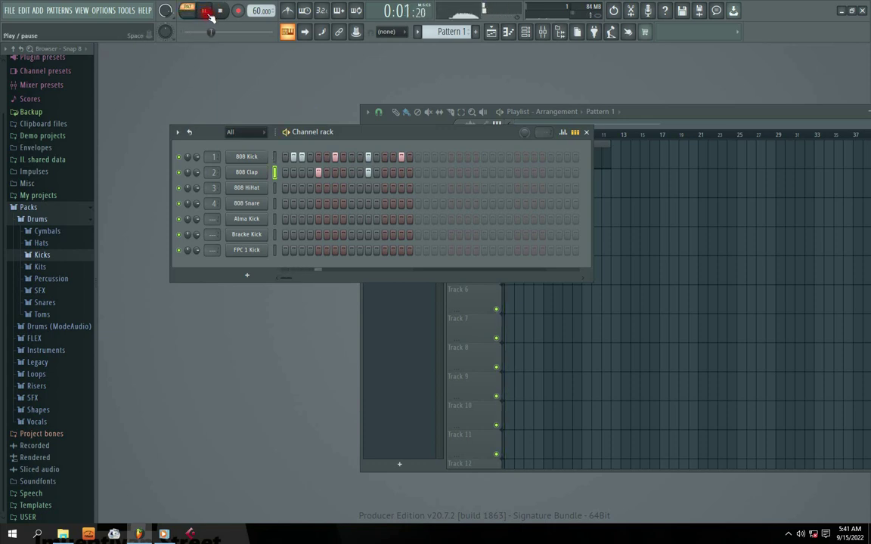
pyautogui.click(218, 11)
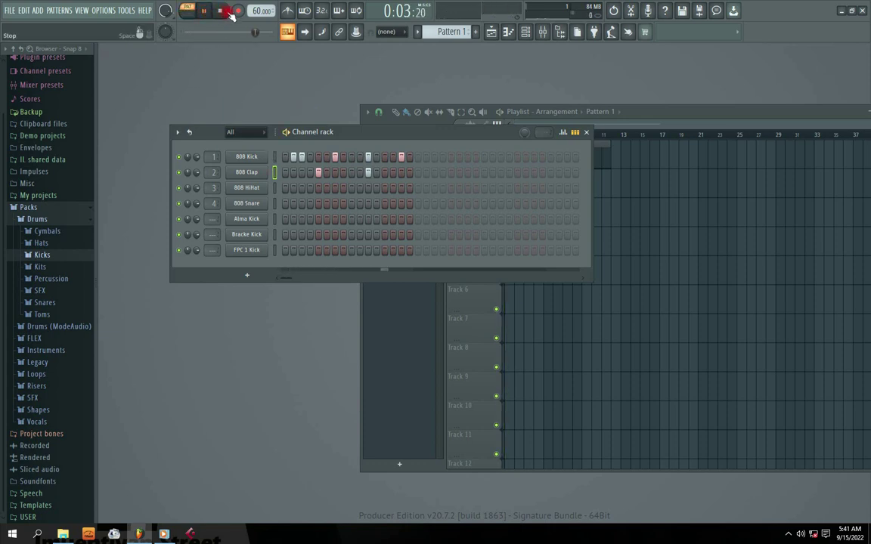
# Add 808 Kick on step 5 and 808 Snare on step 2, fill all 16 808 HiHat steps, and play the pattern briefly.
pyautogui.moveTo(355, 135); pyautogui.dragTo(346, 158)
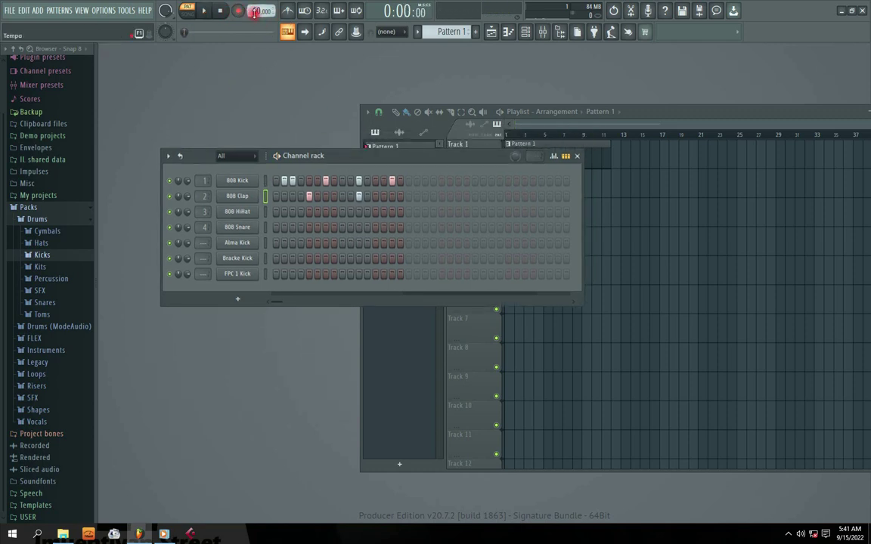
pyautogui.click(309, 181)
pyautogui.click(288, 226)
pyautogui.click(283, 212)
pyautogui.click(308, 212)
pyautogui.moveTo(275, 211)
pyautogui.mouseDown()
pyautogui.moveTo(418, 220)
pyautogui.moveTo(387, 215)
pyautogui.mouseUp()
pyautogui.press('space')
pyautogui.moveTo(330, 155); pyautogui.dragTo(329, 157)
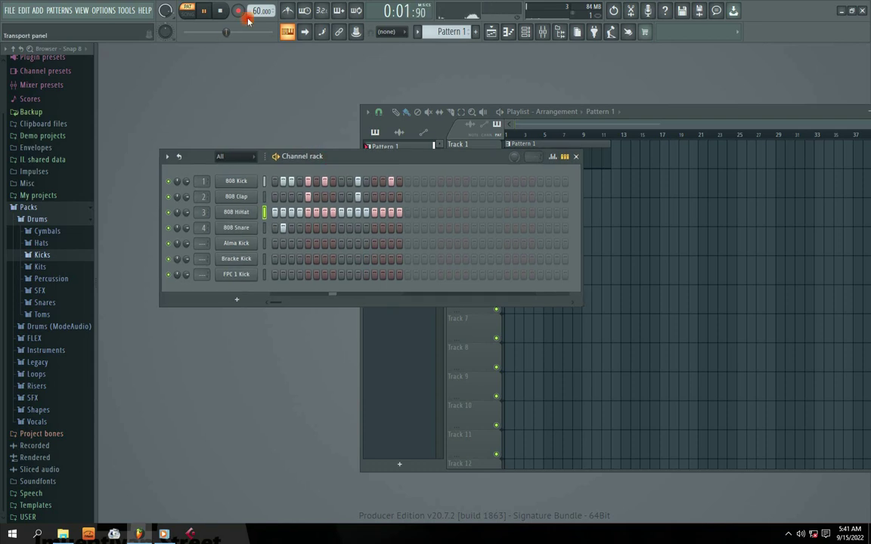
pyautogui.press('space')
# Set the tempo to the 90 BPM preset, play the pattern briefly, and stop it.
pyautogui.rightClick(254, 12)
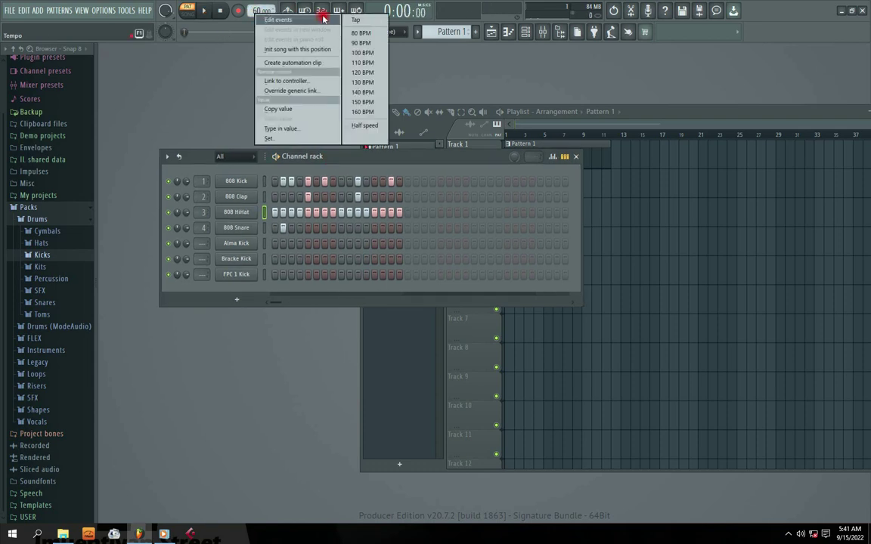
pyautogui.click(359, 44)
pyautogui.press('space')
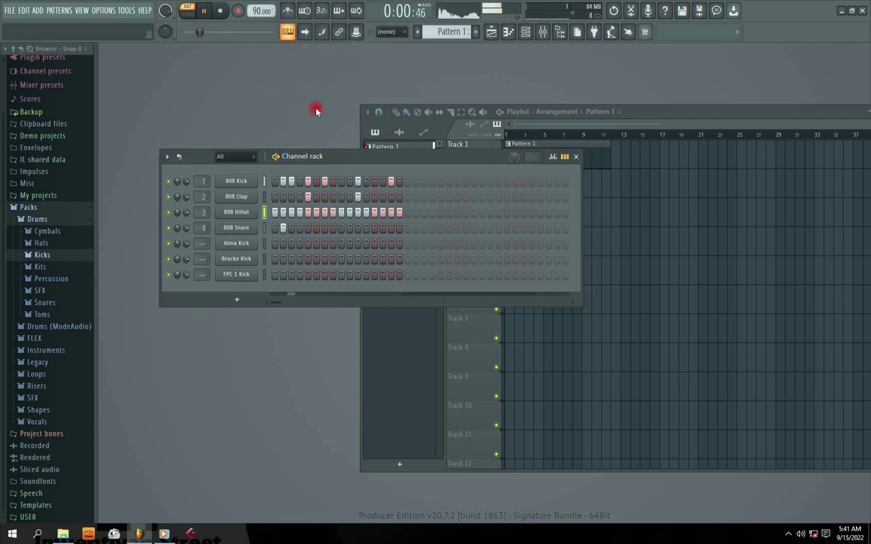
pyautogui.press('space')
# Raise the tempo to 93 BPM and on to 119 BPM, playing the pattern to compare speeds.
pyautogui.moveTo(266, 10); pyautogui.dragTo(266, 4)
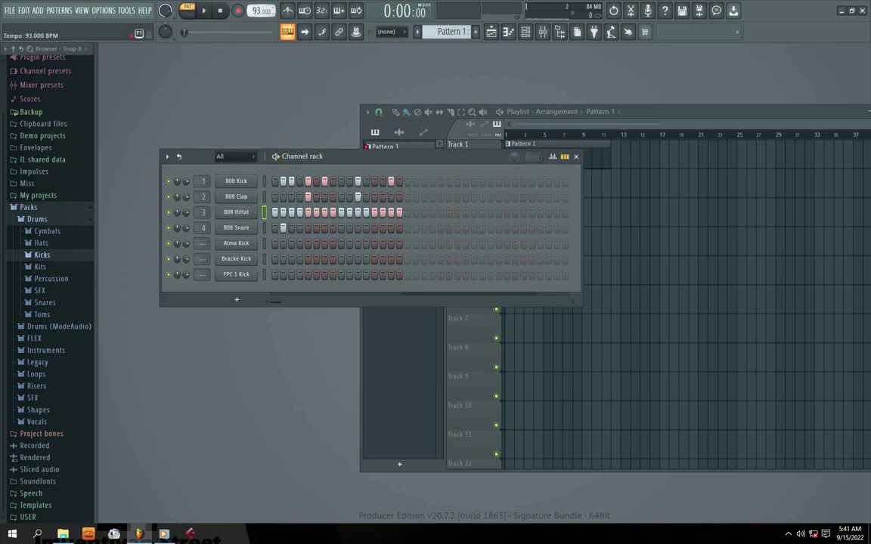
pyautogui.press('space')
pyautogui.press('space')
pyautogui.press('space')
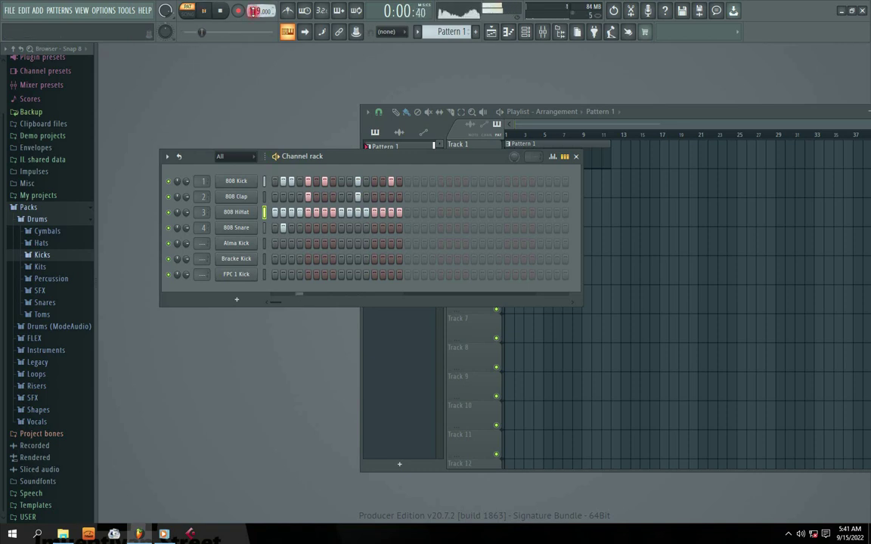
pyautogui.press('space')
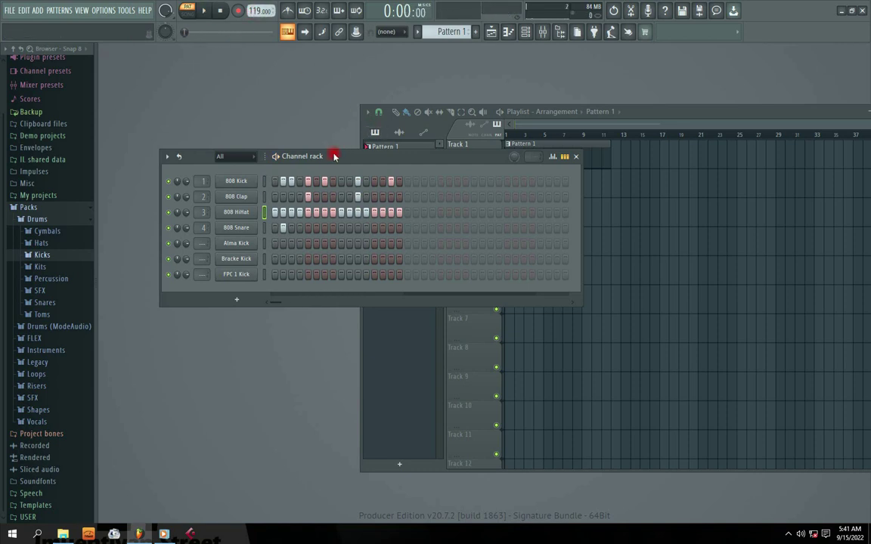
# Turn on the metronome and play the pattern with it.
pyautogui.moveTo(334, 156); pyautogui.dragTo(334, 154)
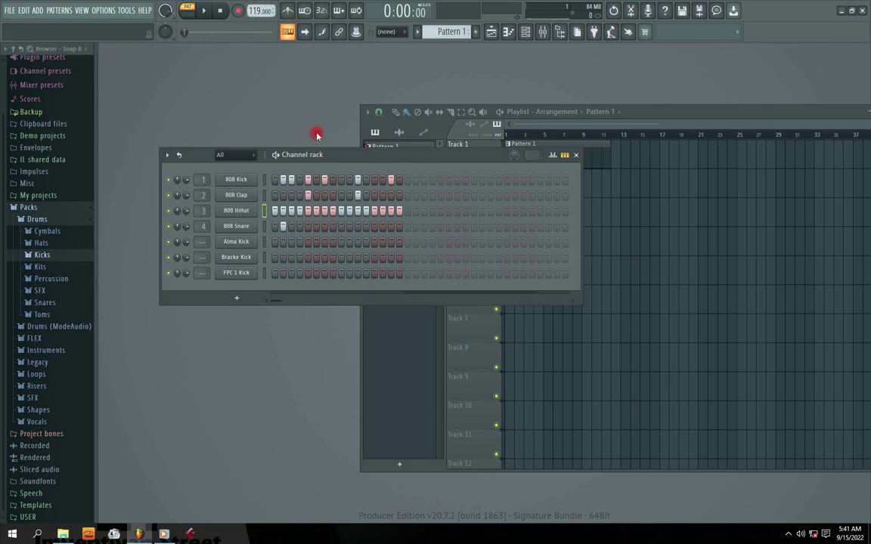
pyautogui.click(288, 10)
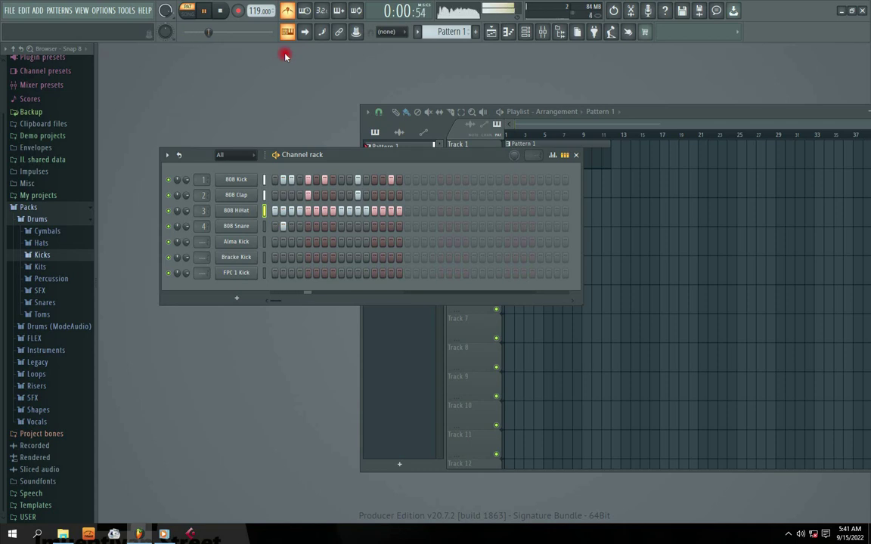
# Stop playback and clear all steps from the 808 Kick, 808 Clap, 808 HiHat and 808 Snare channels.
pyautogui.click(360, 180)
pyautogui.moveTo(360, 180)
pyautogui.mouseDown()
pyautogui.moveTo(270, 183)
pyautogui.moveTo(443, 241)
pyautogui.moveTo(403, 212)
pyautogui.moveTo(346, 212)
pyautogui.moveTo(407, 209)
pyautogui.moveTo(323, 214)
pyautogui.mouseUp()
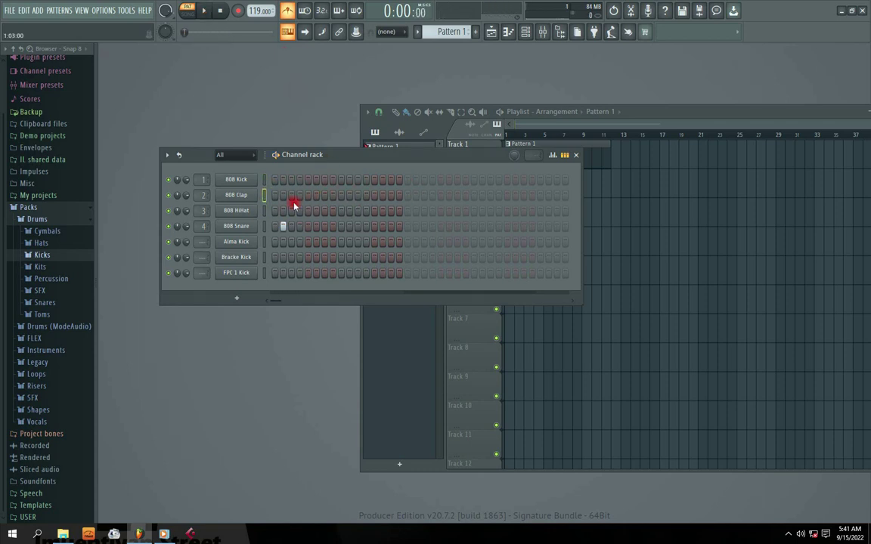
pyautogui.moveTo(325, 154); pyautogui.dragTo(325, 164)
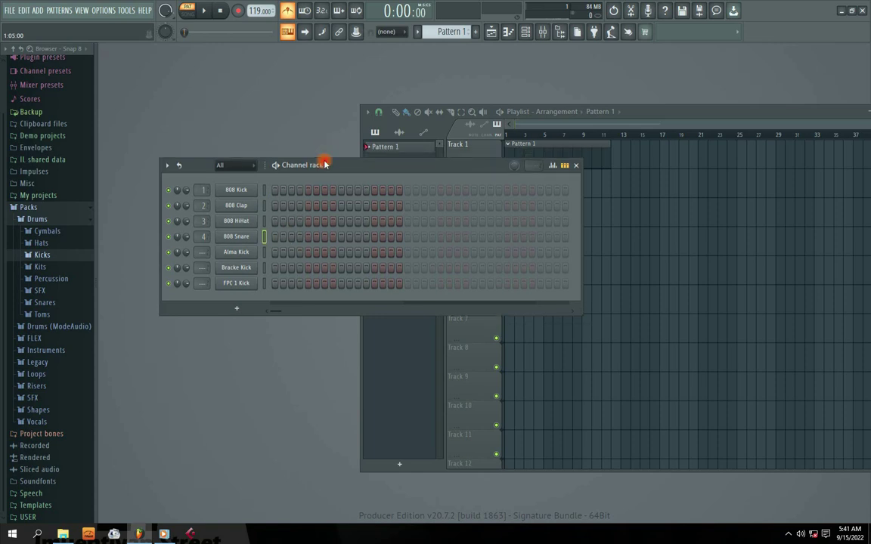
# Play the empty pattern to hear the metronome on its own, and stop playback.
pyautogui.click(289, 10)
pyautogui.press('space')
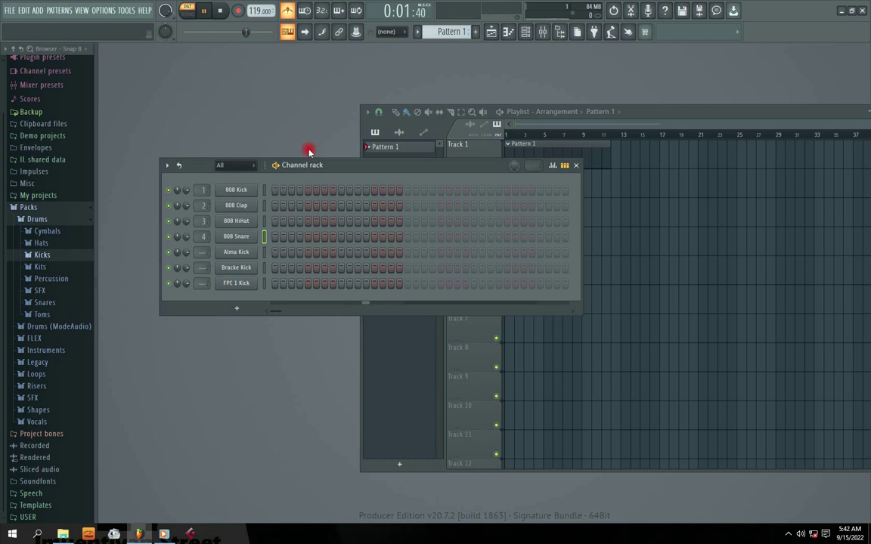
pyautogui.press('space')
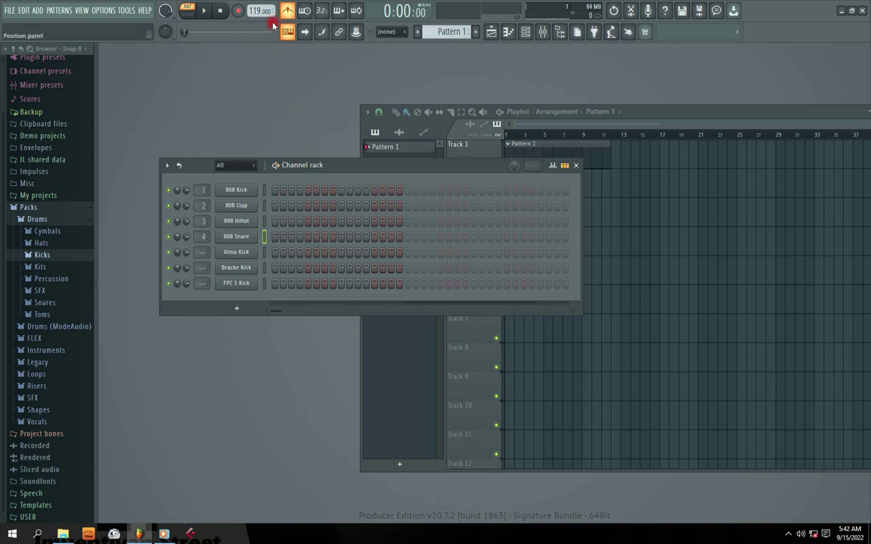
# Set the tempo to 100 BPM and play the empty pattern with the metronome.
pyautogui.rightClick(258, 11)
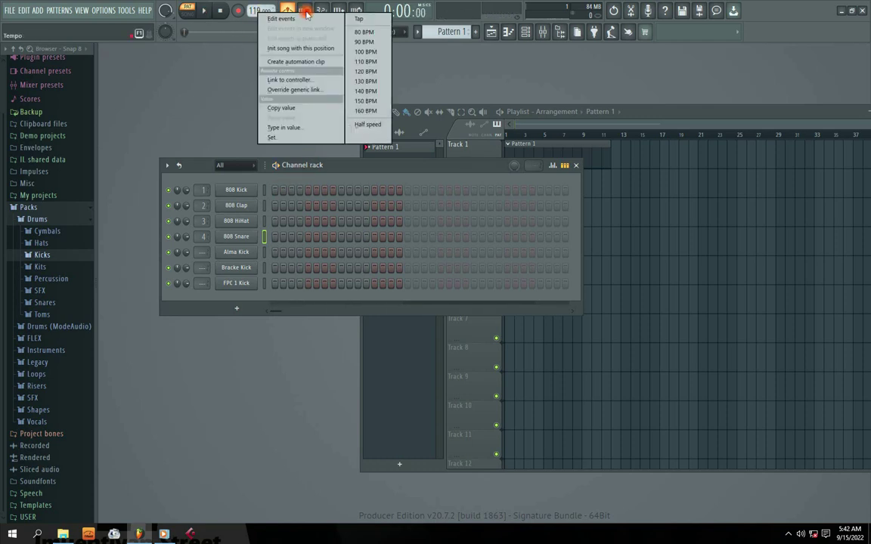
pyautogui.click(365, 52)
pyautogui.press('space')
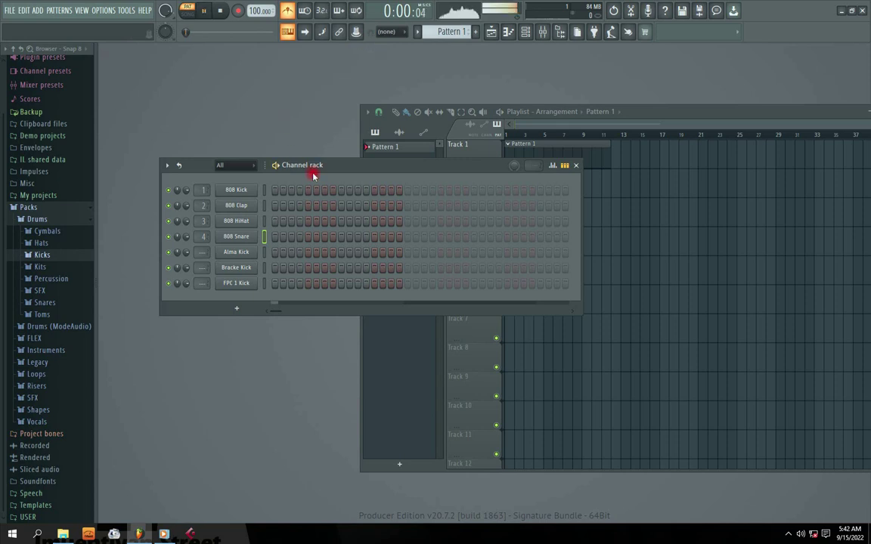
# Try 808 Clap hits on steps 1, 5, 6, 7 and 10 against the metronome, clear them all and stop playback.
pyautogui.click(276, 206)
pyautogui.click(308, 205)
pyautogui.click(325, 206)
pyautogui.click(349, 206)
pyautogui.rightClick(350, 206)
pyautogui.rightClick(324, 205)
pyautogui.rightClick(308, 206)
pyautogui.click(316, 205)
pyautogui.click(349, 206)
pyautogui.rightClick(349, 205)
pyautogui.rightClick(316, 206)
pyautogui.rightClick(275, 205)
pyautogui.press('space')
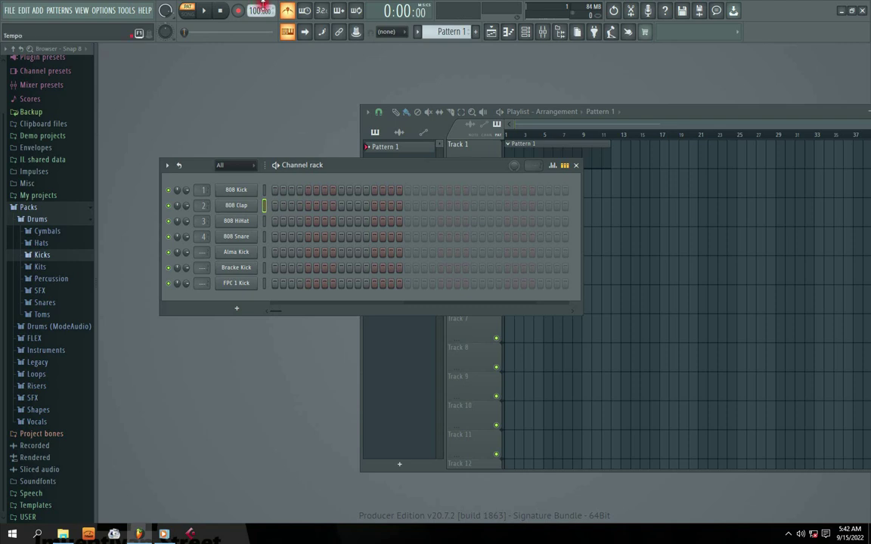
# Turn off the metronome and enable the countdown before recording.
pyautogui.click(288, 12)
pyautogui.click(289, 11)
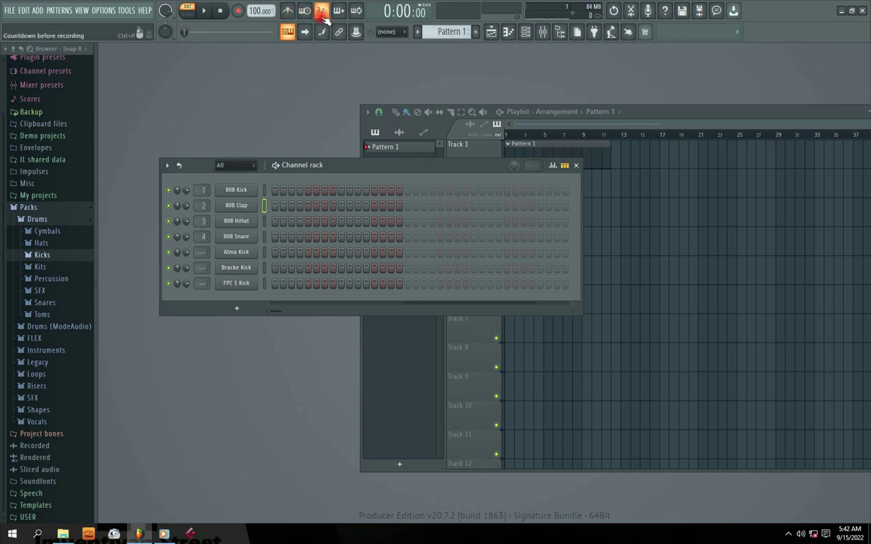
pyautogui.moveTo(336, 167)
pyautogui.mouseDown()
pyautogui.moveTo(341, 150)
pyautogui.moveTo(340, 161)
pyautogui.mouseUp()
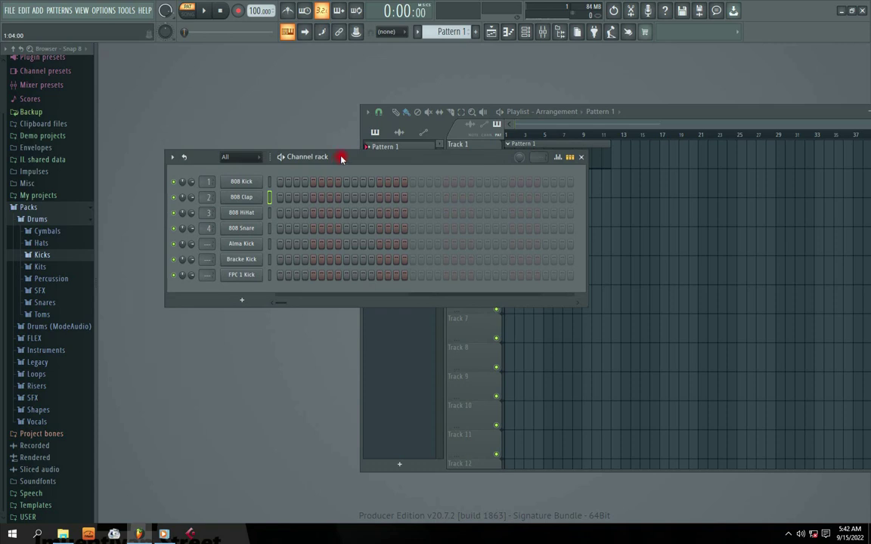
pyautogui.click(322, 11)
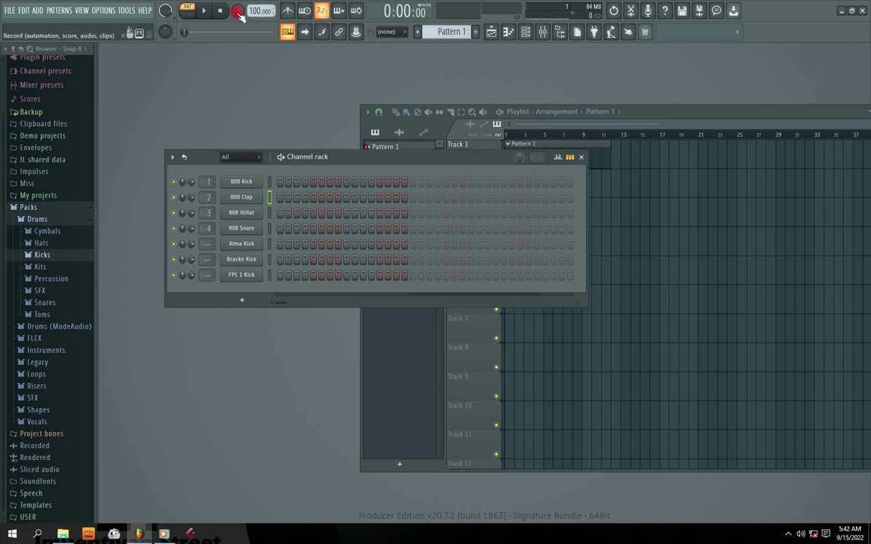
# Arm recording of everything and start it with the metronome on to hear the countdown, and stop.
pyautogui.click(239, 11)
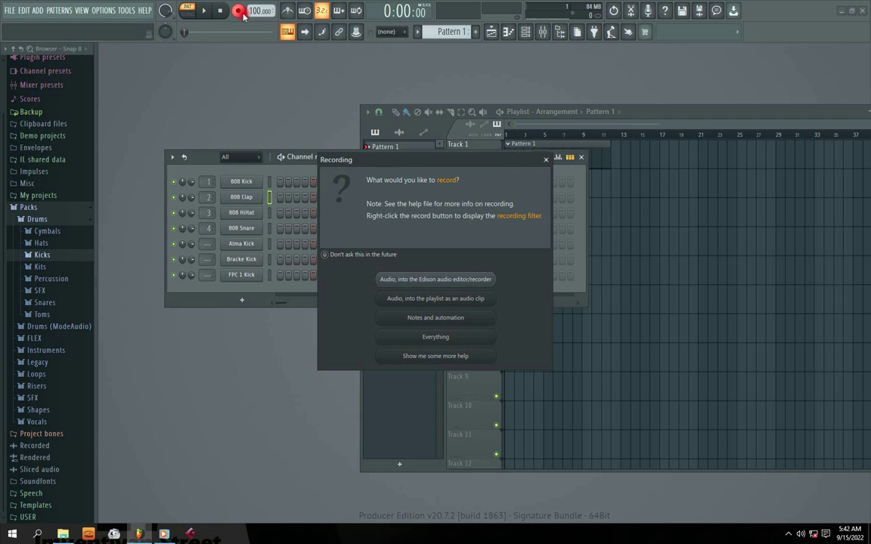
pyautogui.click(424, 342)
pyautogui.moveTo(332, 157)
pyautogui.mouseDown()
pyautogui.moveTo(334, 171)
pyautogui.moveTo(338, 152)
pyautogui.mouseUp()
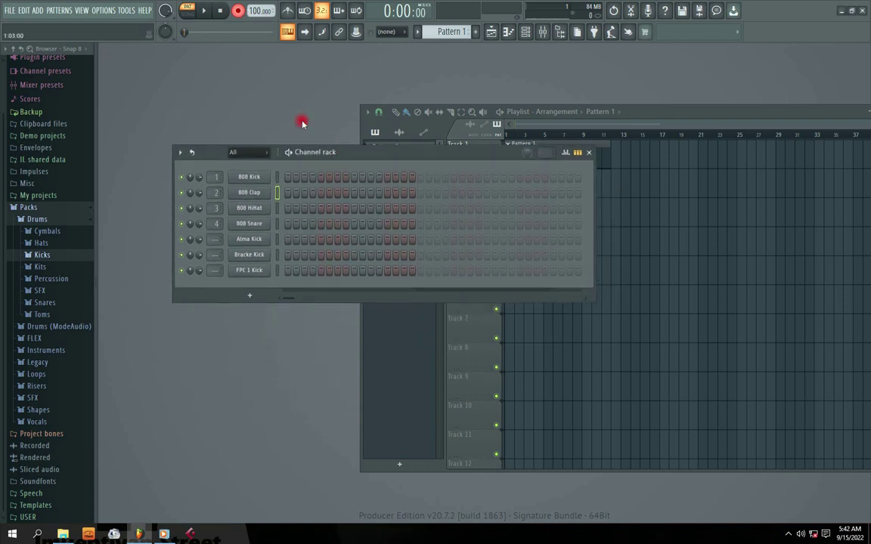
pyautogui.click(288, 11)
pyautogui.press('space')
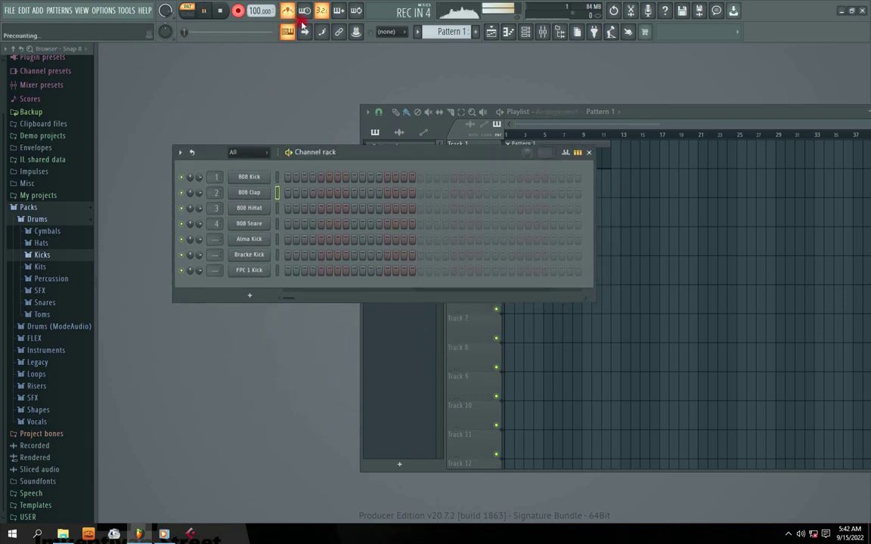
pyautogui.press('space')
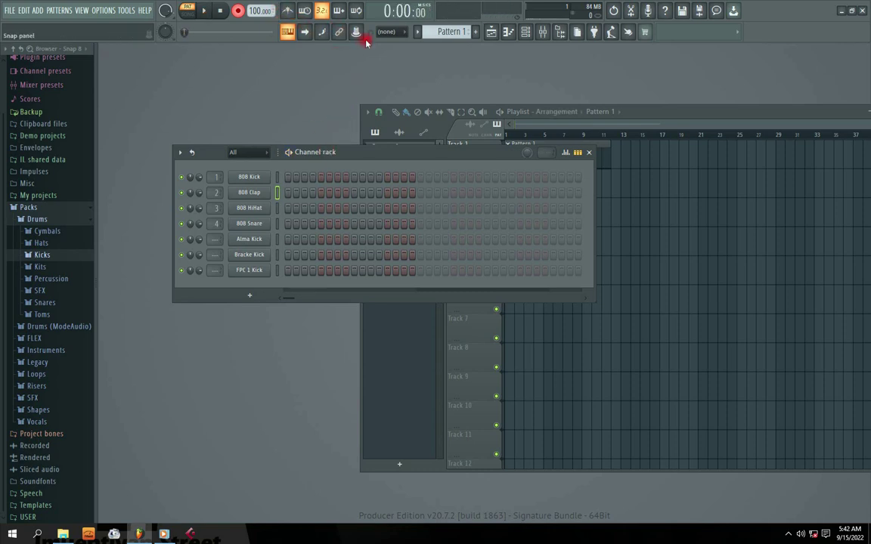
# Record a few 808 Clap notes from the typing keyboard after the countdown, and stop recording.
pyautogui.press('space')
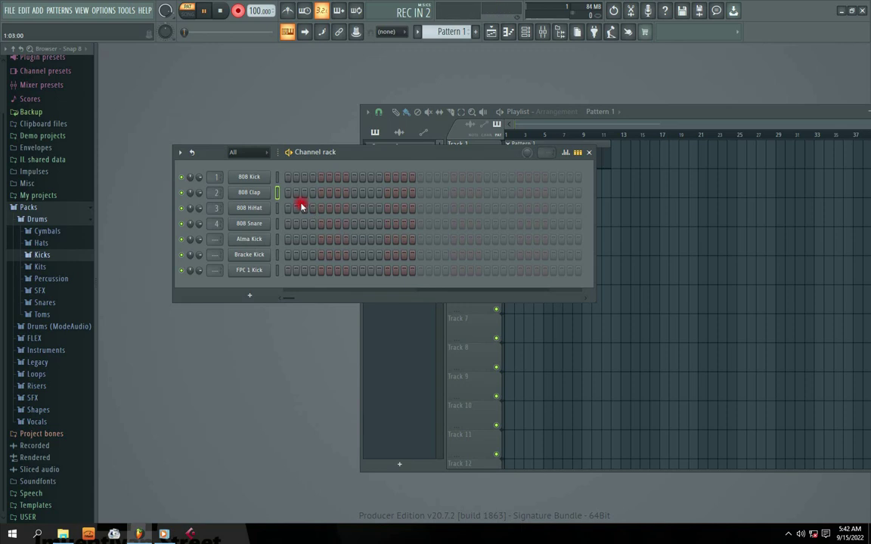
pyautogui.press('h')
pyautogui.press('h')
pyautogui.press('h')
pyautogui.press('h')
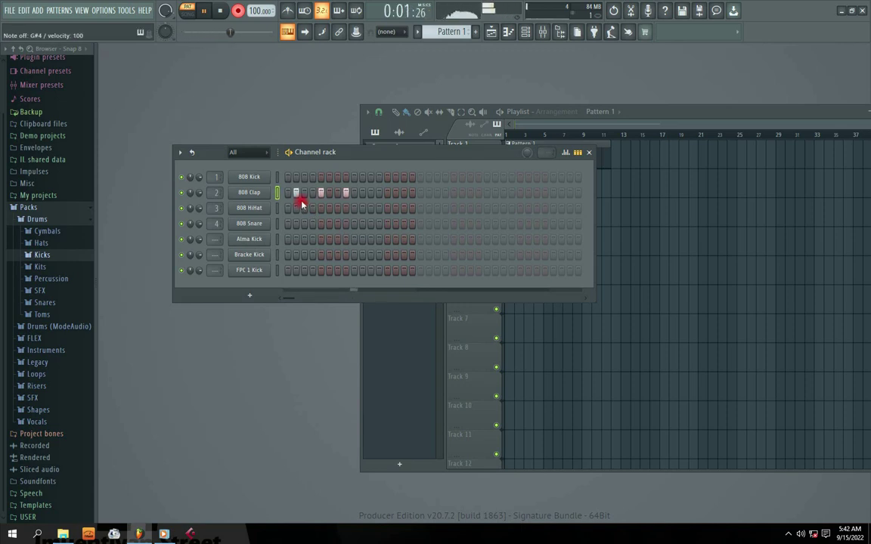
pyautogui.press('space')
pyautogui.press('space')
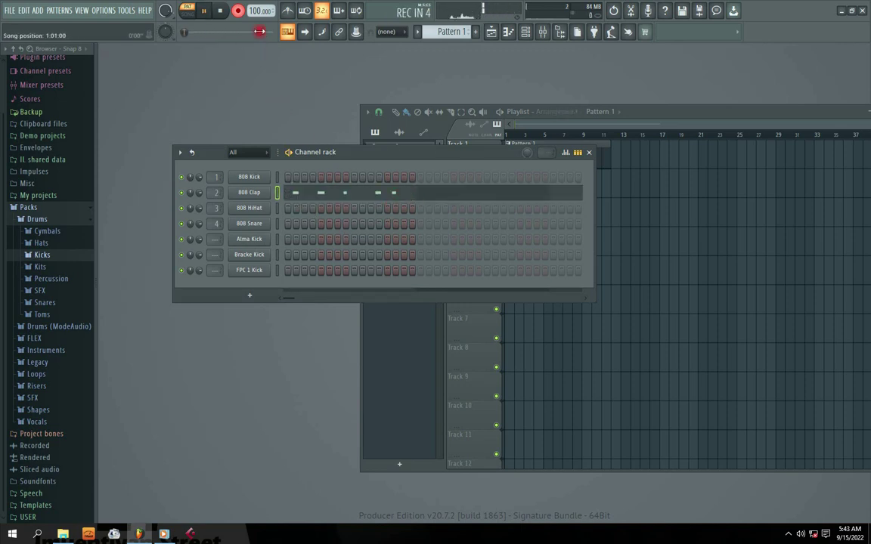
pyautogui.press('space')
# Try the step editing and loop recording options.
pyautogui.click(339, 11)
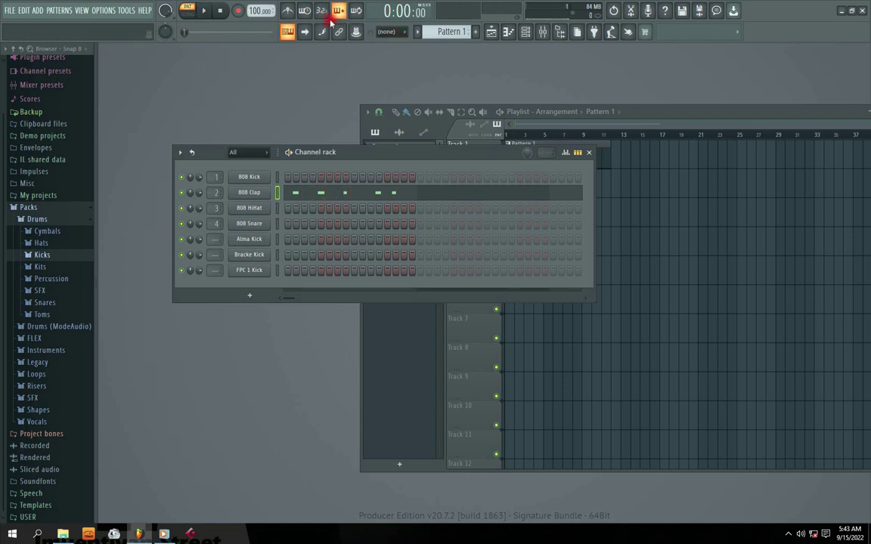
pyautogui.click(357, 11)
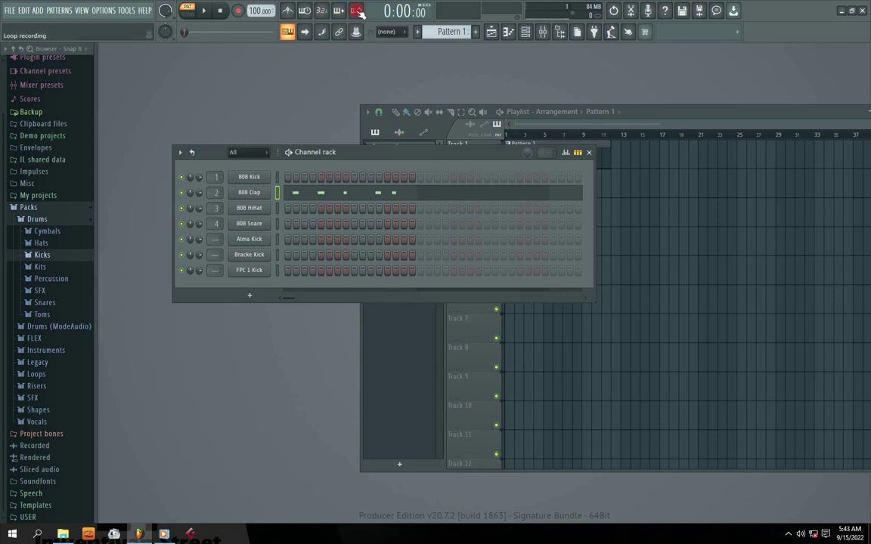
# Toggle the typing keyboard's piano mode and play several 808 Clap notes with it at different pitches.
pyautogui.click(289, 33)
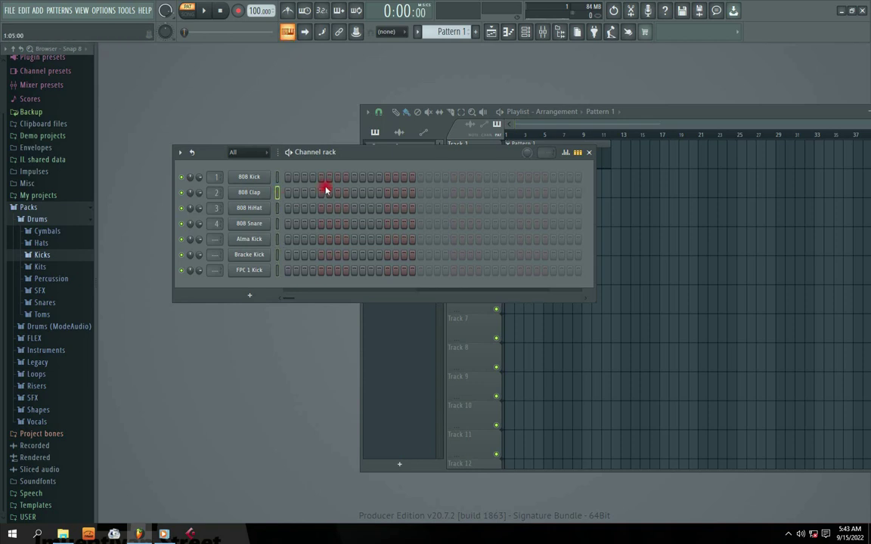
pyautogui.moveTo(341, 151); pyautogui.dragTo(324, 168)
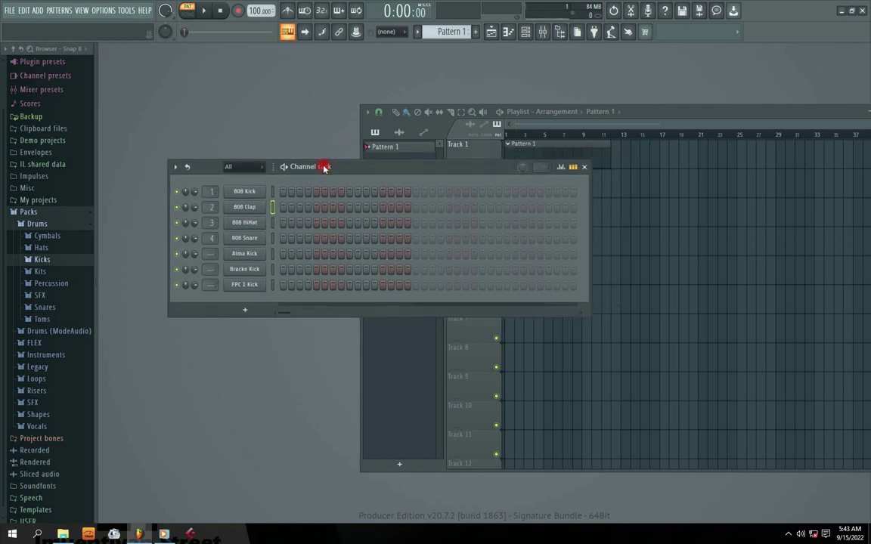
pyautogui.click(288, 32)
pyautogui.moveTo(353, 173); pyautogui.dragTo(345, 171)
pyautogui.press('g')
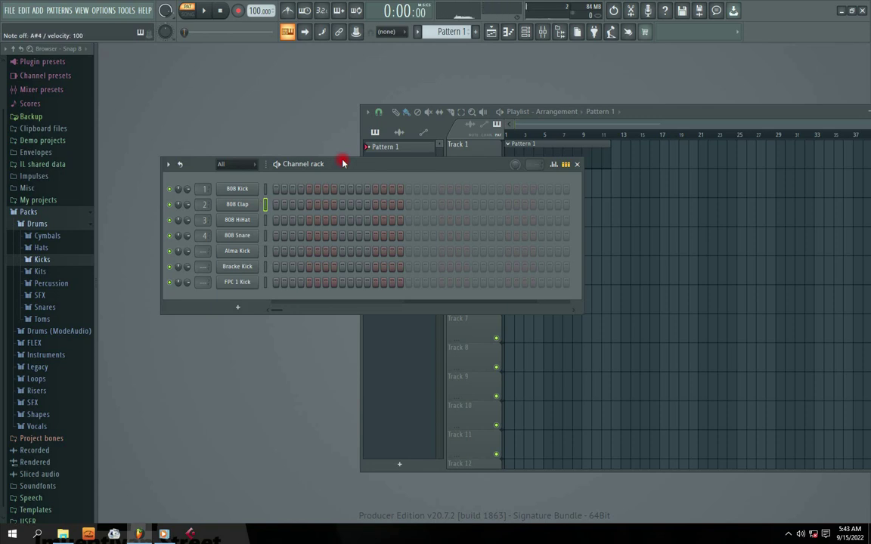
pyautogui.press('j')
pyautogui.press('j')
pyautogui.press('i')
pyautogui.press('2')
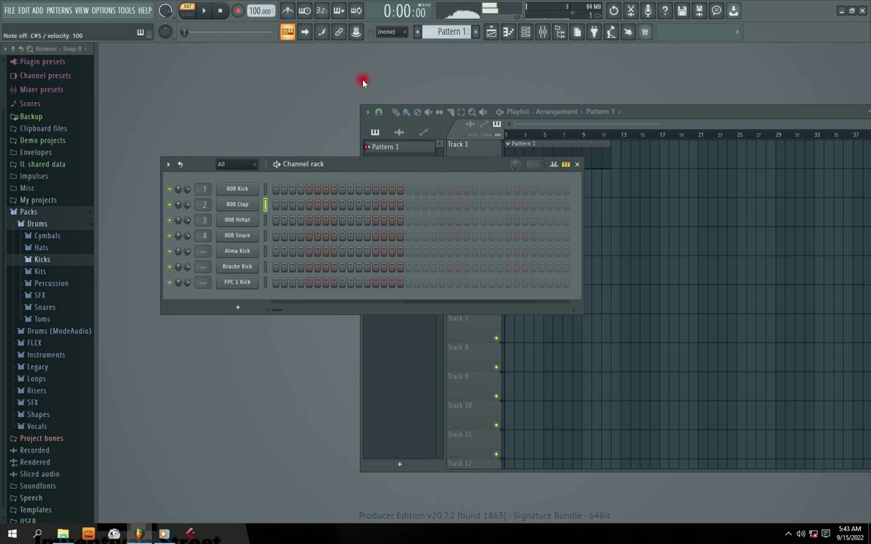
# Turn on loop recording, switch to song mode and play the Playlist arrangement briefly.
pyautogui.click(356, 11)
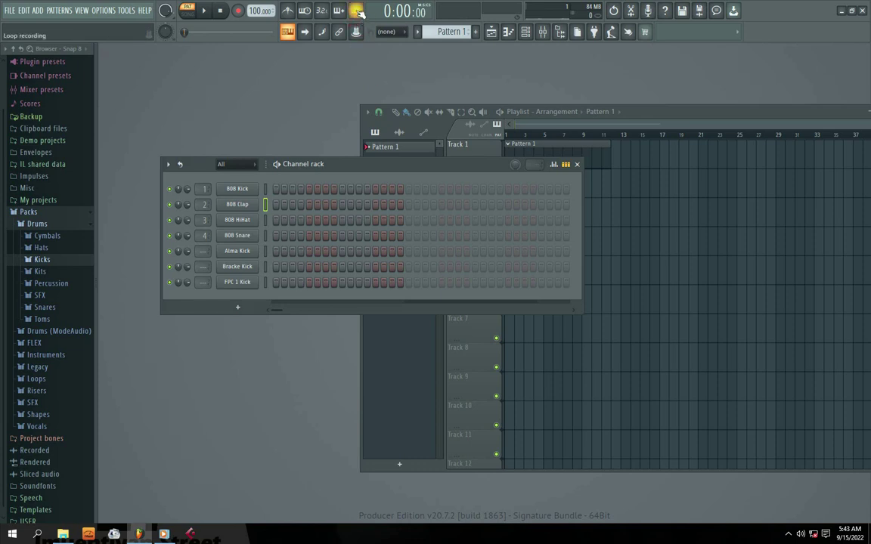
pyautogui.moveTo(690, 112); pyautogui.dragTo(636, 88)
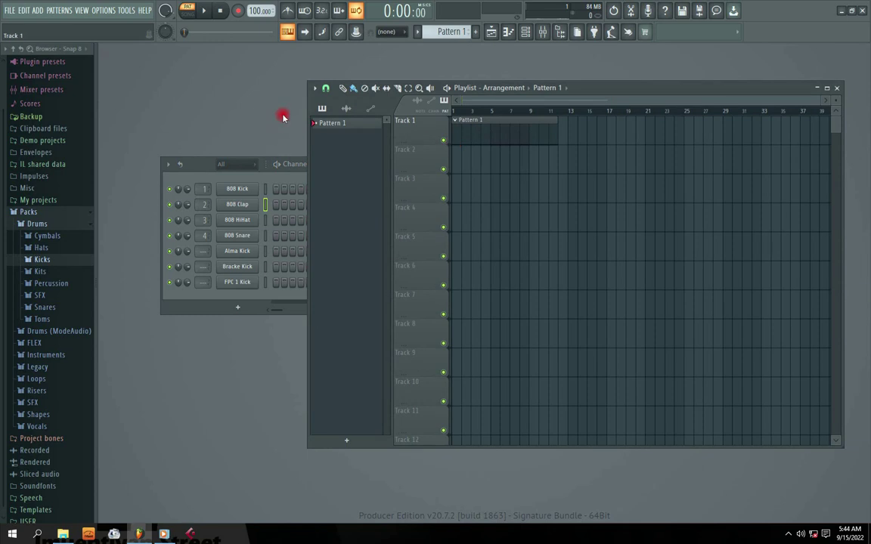
pyautogui.click(187, 10)
pyautogui.press('space')
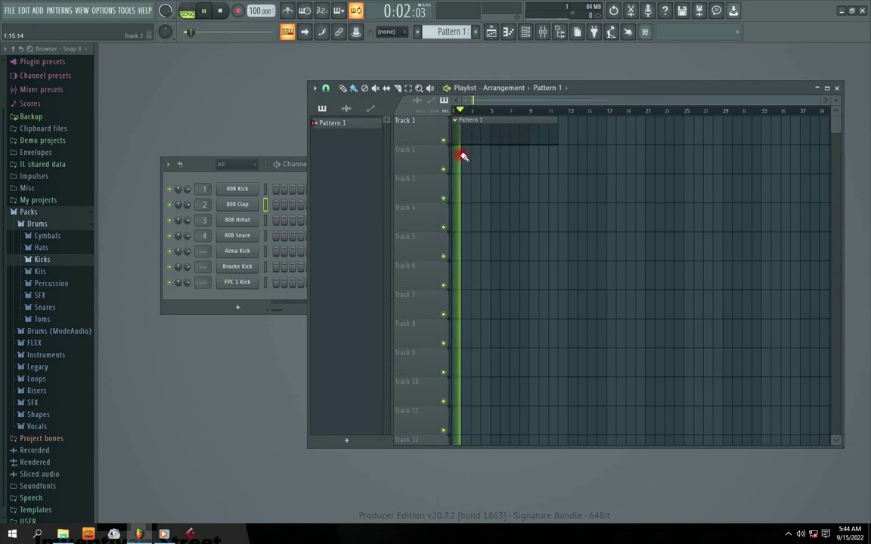
pyautogui.press('space')
# Select bars 1 to 5 on the Playlist timeline and play the selected loop.
pyautogui.moveTo(455, 110); pyautogui.dragTo(524, 125)
pyautogui.press('space')
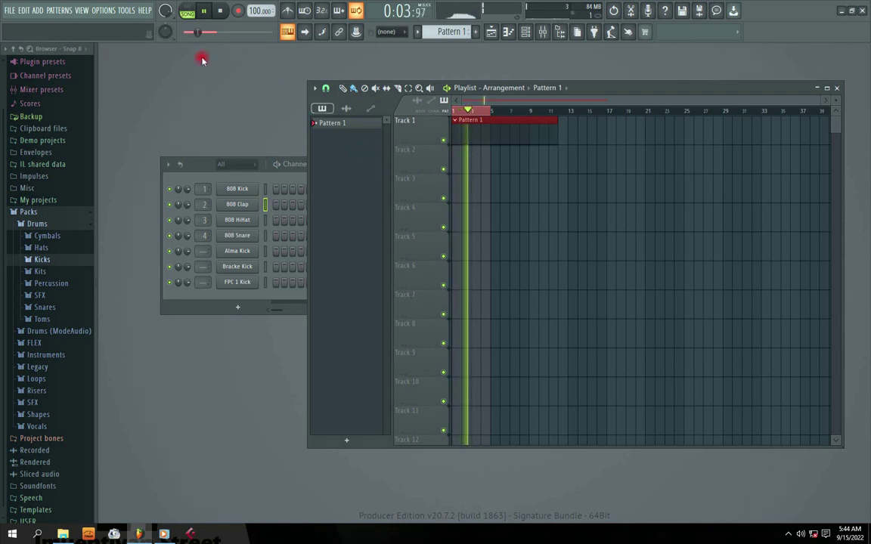
pyautogui.click(214, 10)
# Loop-record notes on the 808 Clap and 808 HiHat over the selected bars, adding a HiHat hit on step 1.
pyautogui.click(237, 11)
pyautogui.click(423, 330)
pyautogui.press('space')
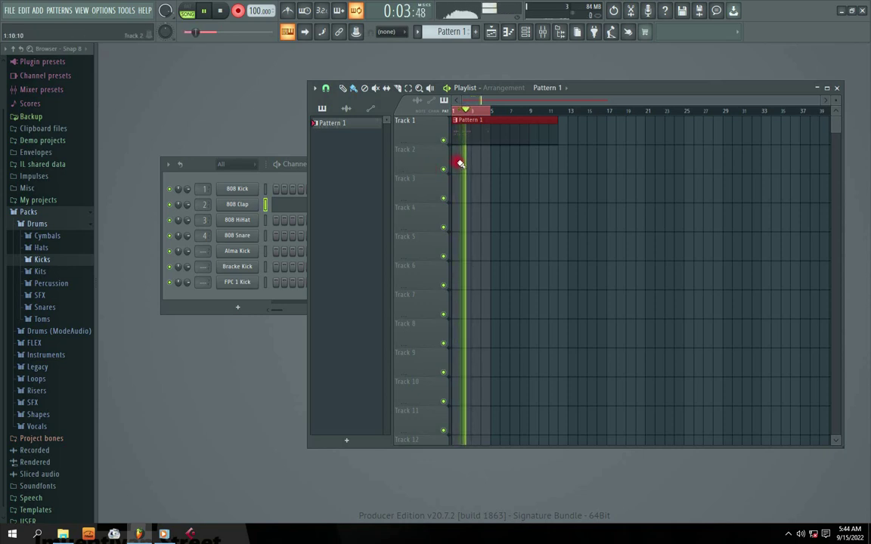
pyautogui.click(275, 221)
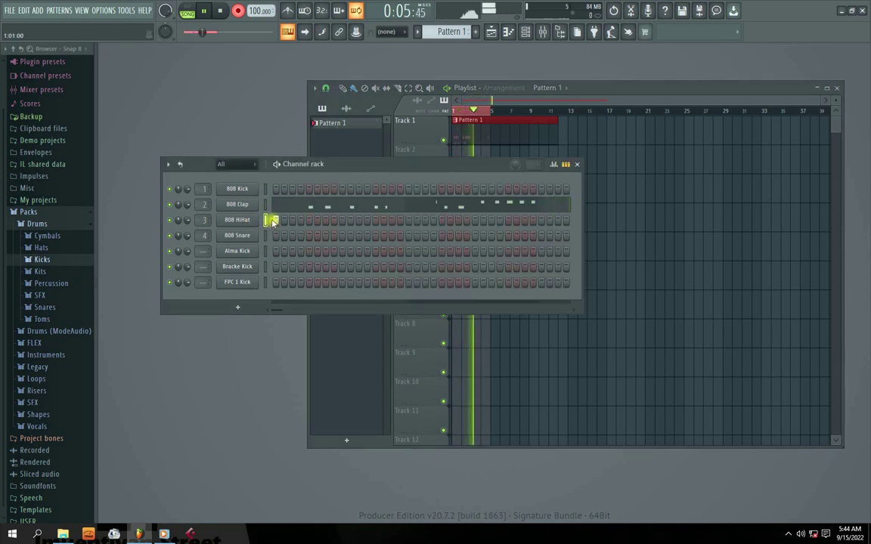
pyautogui.click(569, 93)
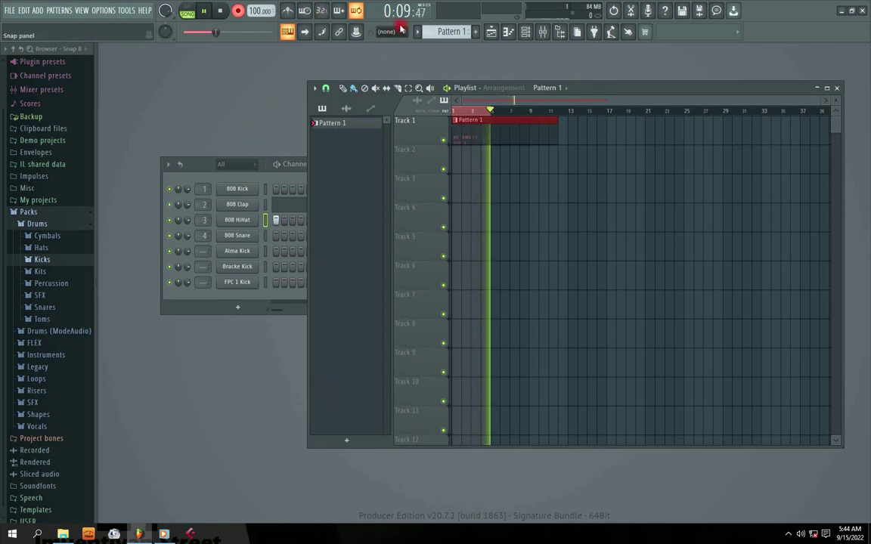
pyautogui.press('space')
# Delete the Pattern 1 clip from Track 1 and clear the Playlist time selection.
pyautogui.click(472, 134)
pyautogui.rightClick(486, 140)
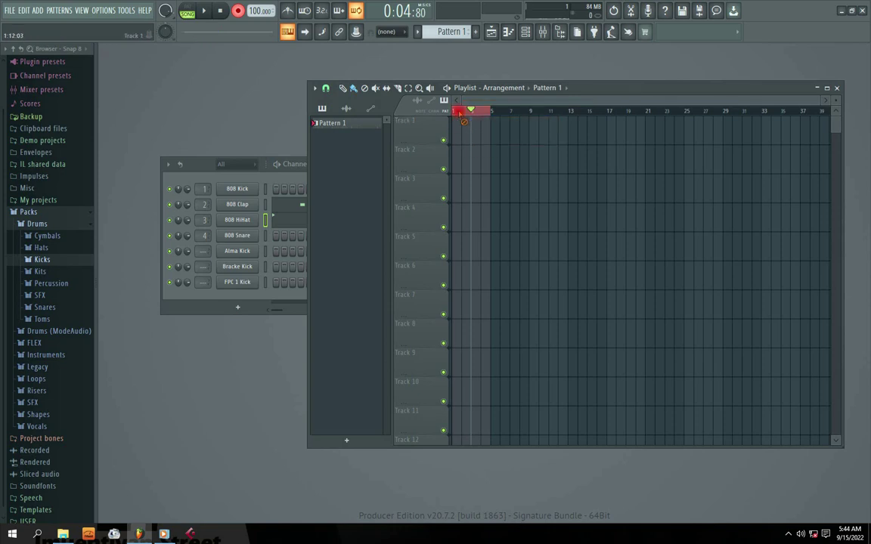
pyautogui.click(462, 115)
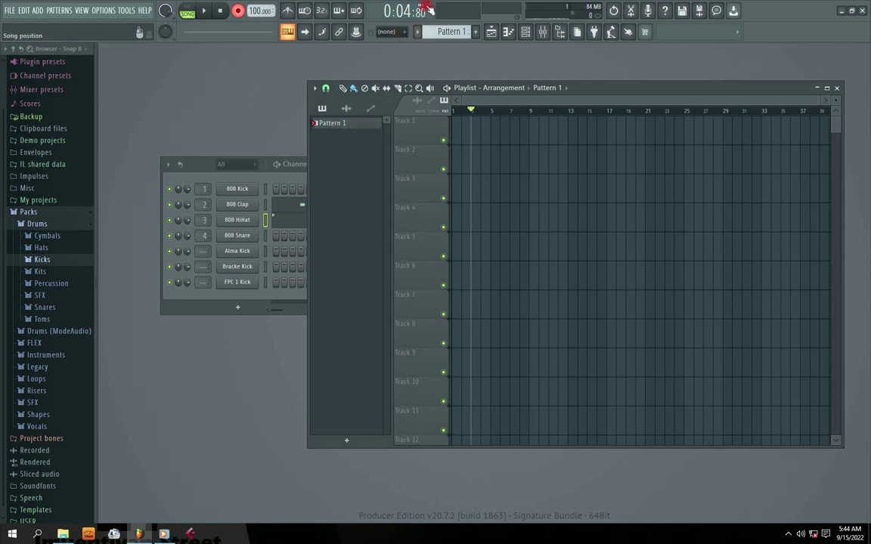
# Select all channels in the channel rack and clear their recorded notes from Pattern 1.
pyautogui.moveTo(581, 90); pyautogui.dragTo(644, 86)
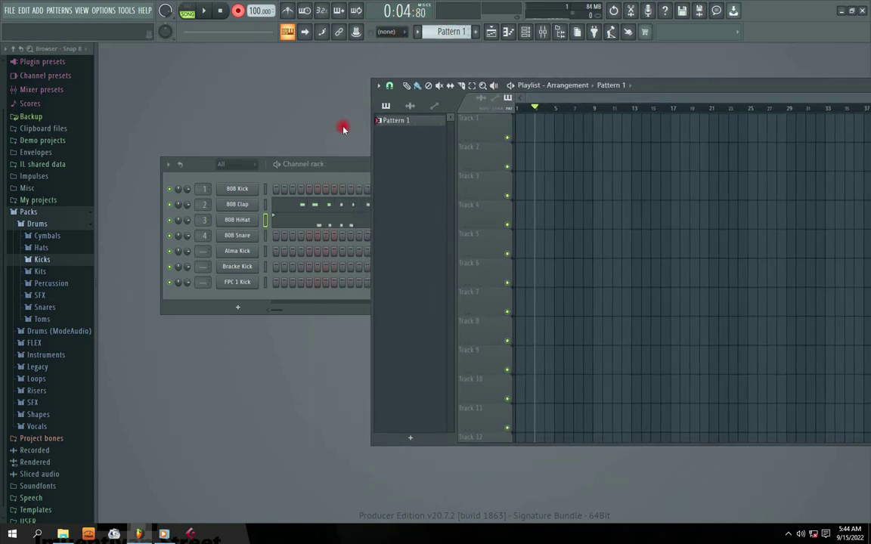
pyautogui.click(299, 180)
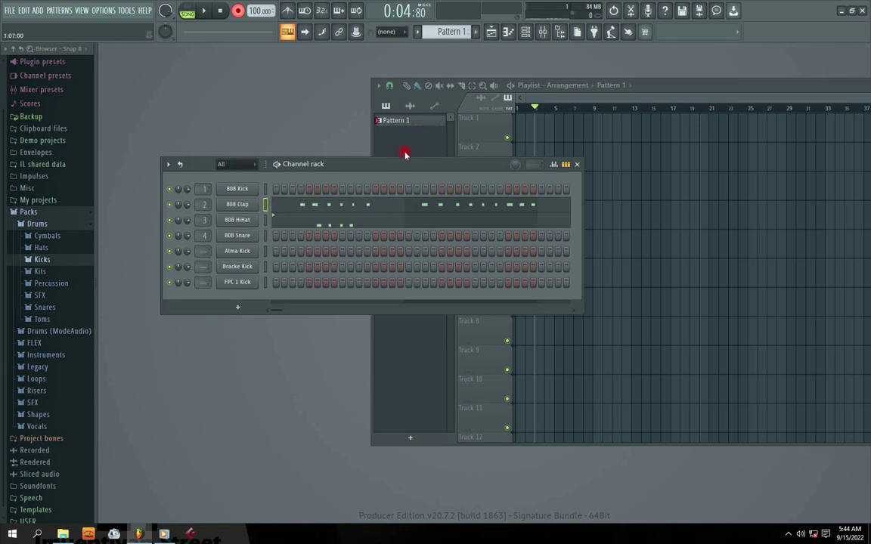
pyautogui.moveTo(390, 168); pyautogui.dragTo(394, 143)
pyautogui.click(272, 181)
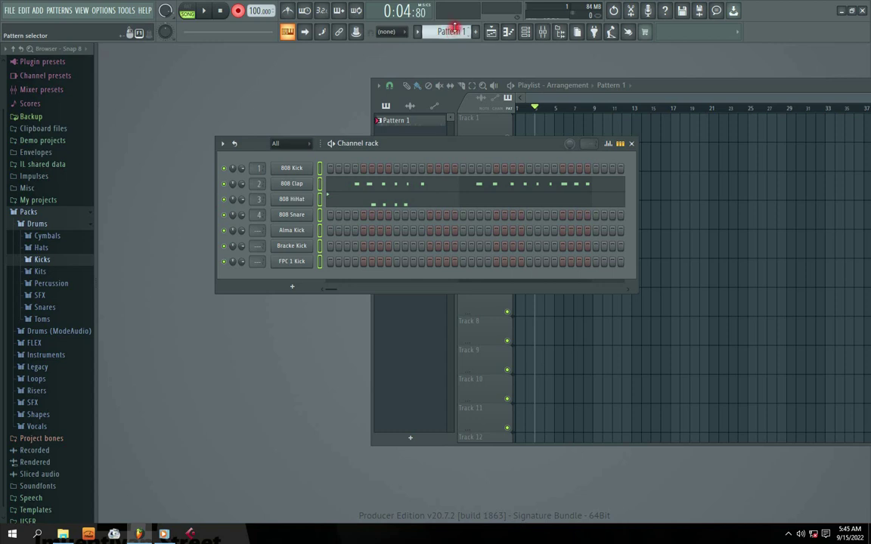
pyautogui.click(321, 168)
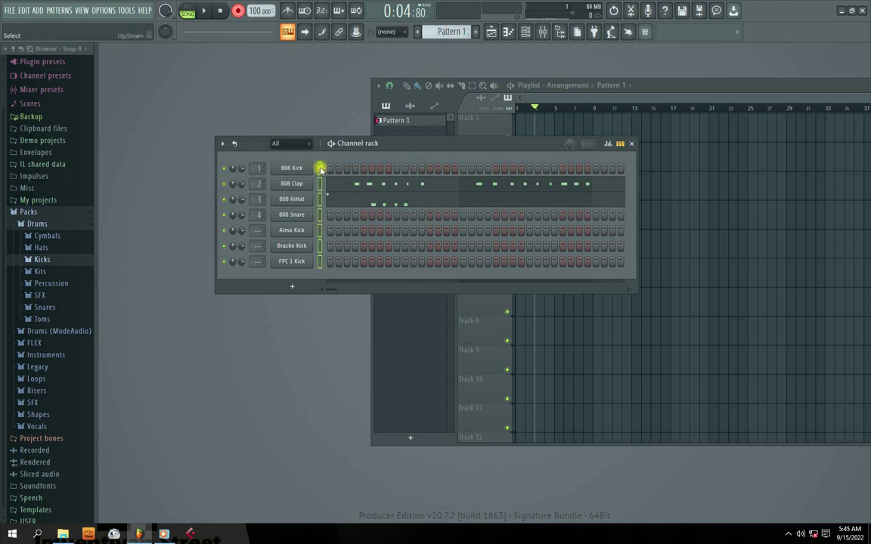
pyautogui.moveTo(379, 142); pyautogui.dragTo(336, 164)
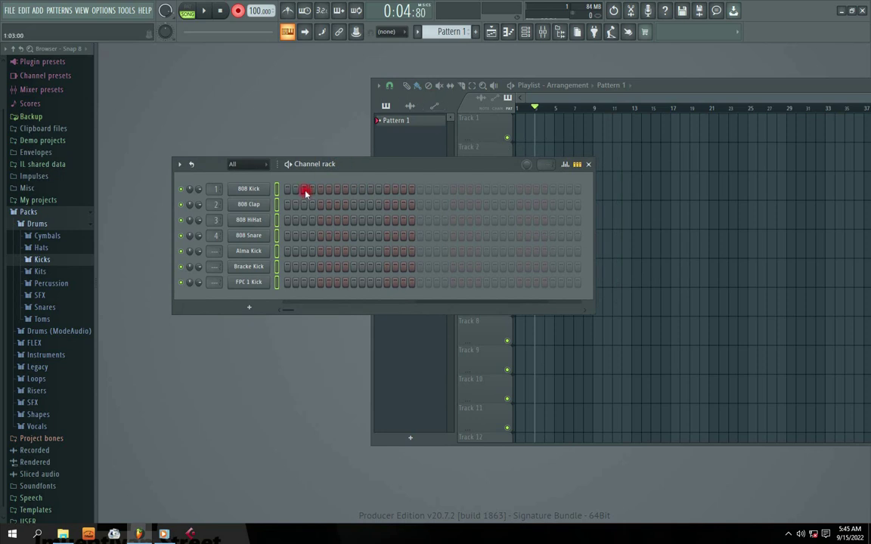
# Add 808 Kick hits on steps 1, 6 and 12, and play them in pattern mode.
pyautogui.click(328, 189)
pyautogui.click(378, 189)
pyautogui.click(187, 11)
pyautogui.press('space')
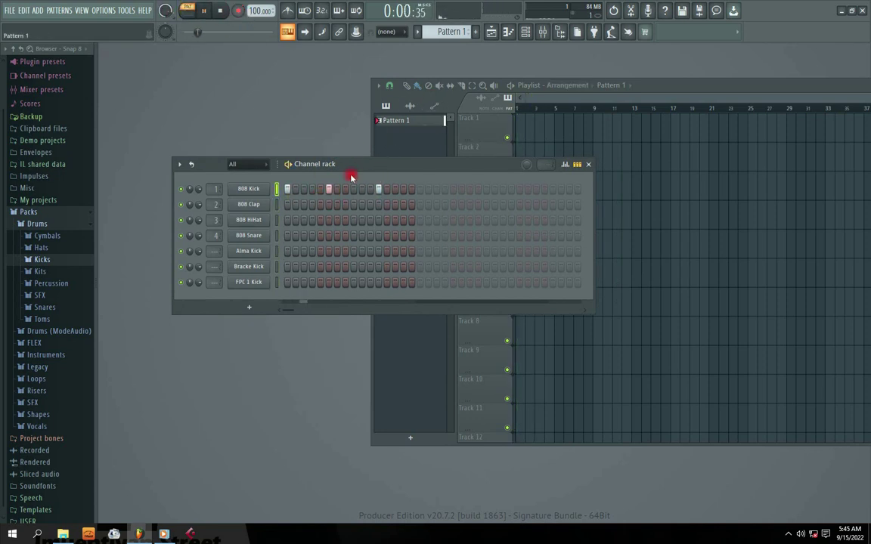
pyautogui.press('space')
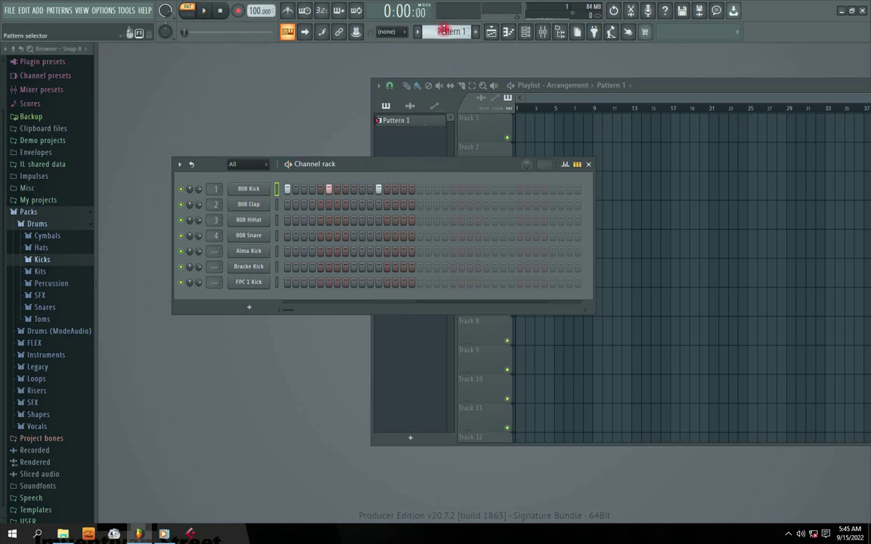
# Build Pattern 2 with 808 Kick on steps 1 and 5, Clap on 5 and 11, HiHat on 10, and Snare on 7 and 14.
pyautogui.scroll(-1, 443, 24)
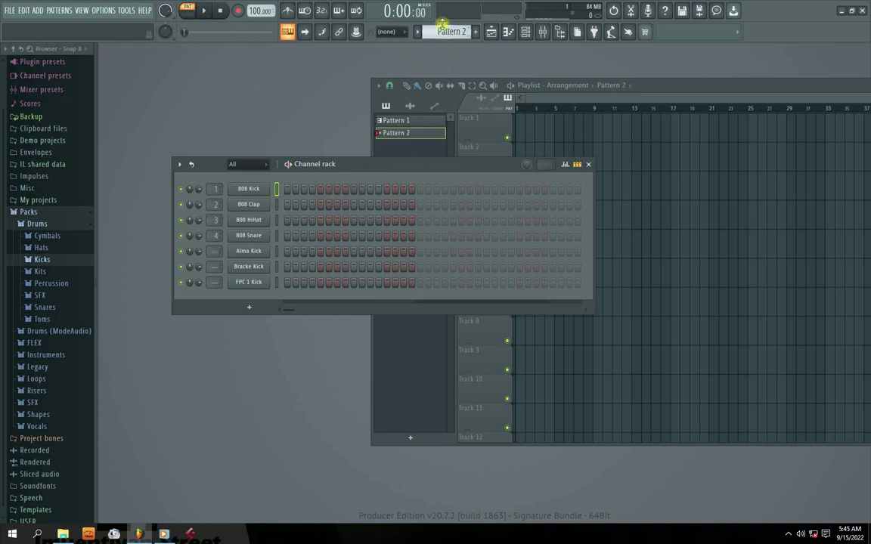
pyautogui.press('space')
pyautogui.click(288, 189)
pyautogui.click(320, 188)
pyautogui.click(321, 204)
pyautogui.click(370, 204)
pyautogui.click(336, 235)
pyautogui.click(361, 220)
pyautogui.click(394, 235)
pyautogui.press('space')
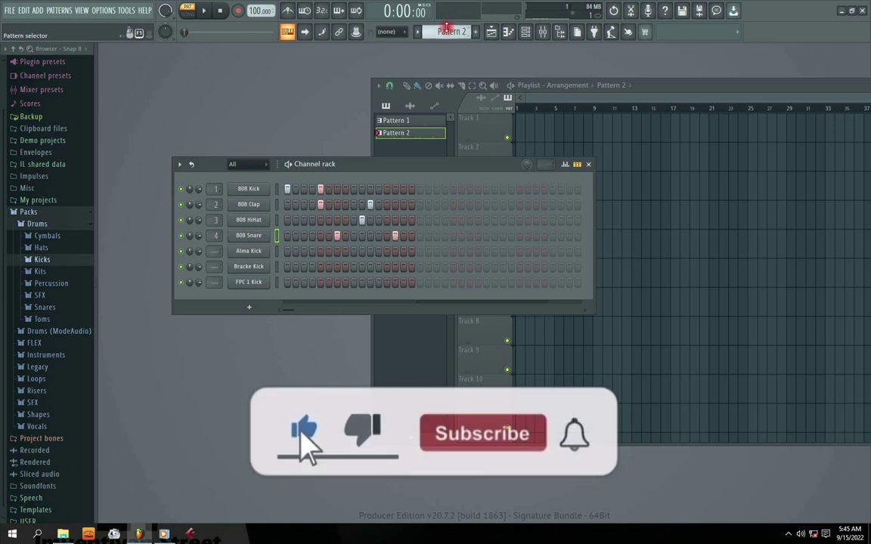
# Build Pattern 3 with Alma Kick on steps 4 and 7 and Bracke Kick on steps 7, 9, 10 and 11, and play it.
pyautogui.scroll(1, 446, 28)
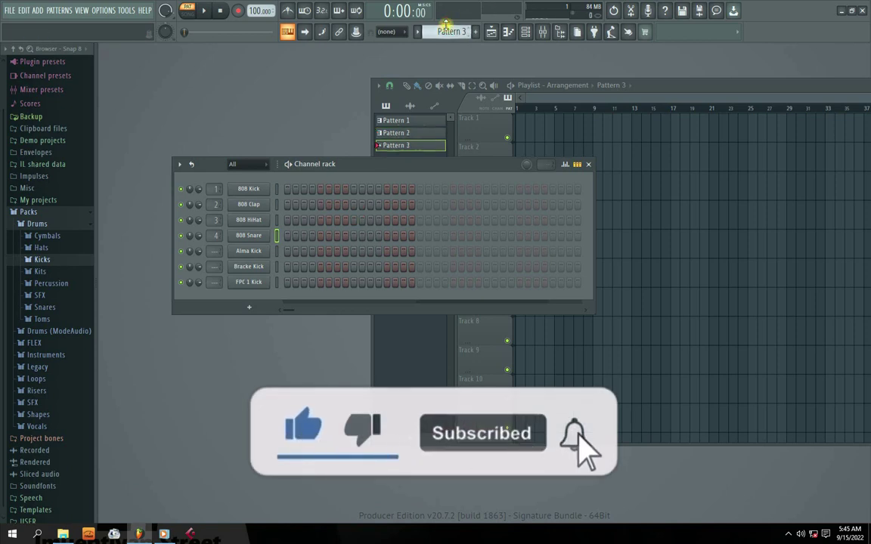
pyautogui.click(312, 251)
pyautogui.click(337, 266)
pyautogui.click(353, 266)
pyautogui.click(362, 267)
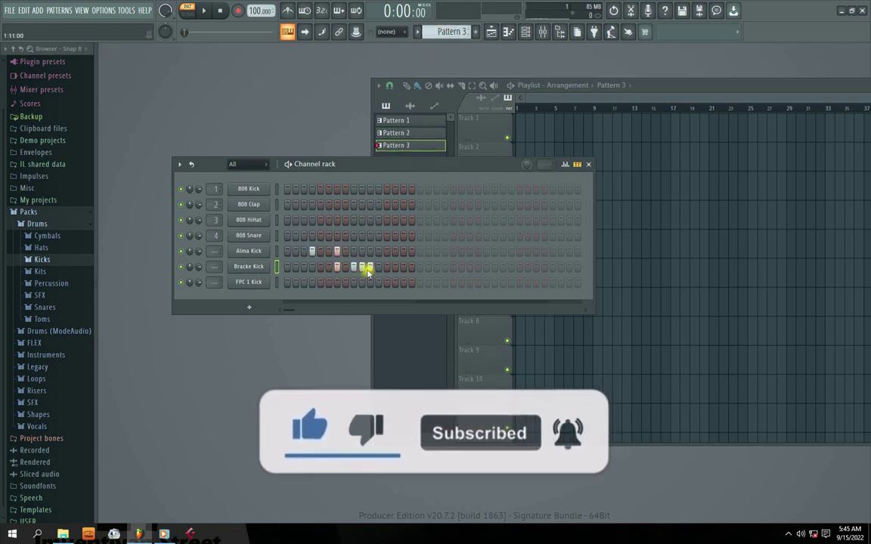
pyautogui.click(370, 267)
pyautogui.press('space')
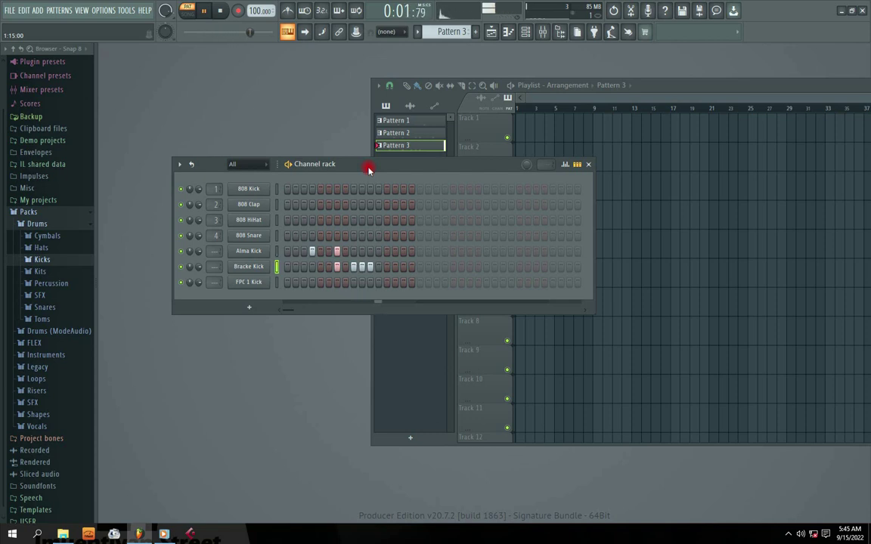
pyautogui.moveTo(368, 169); pyautogui.dragTo(354, 197)
pyautogui.press('space')
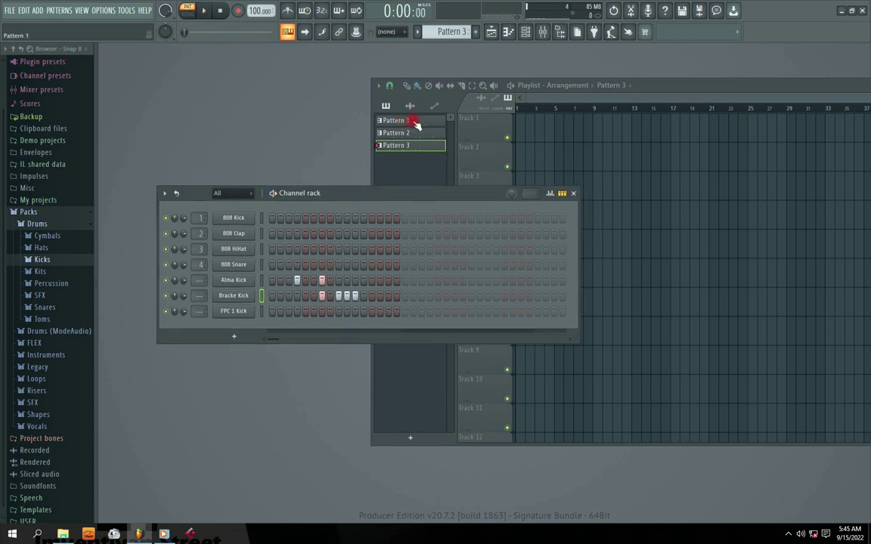
# Play Pattern 1, Pattern 2 and Pattern 3 one after another in pattern mode to compare them.
pyautogui.click(414, 123)
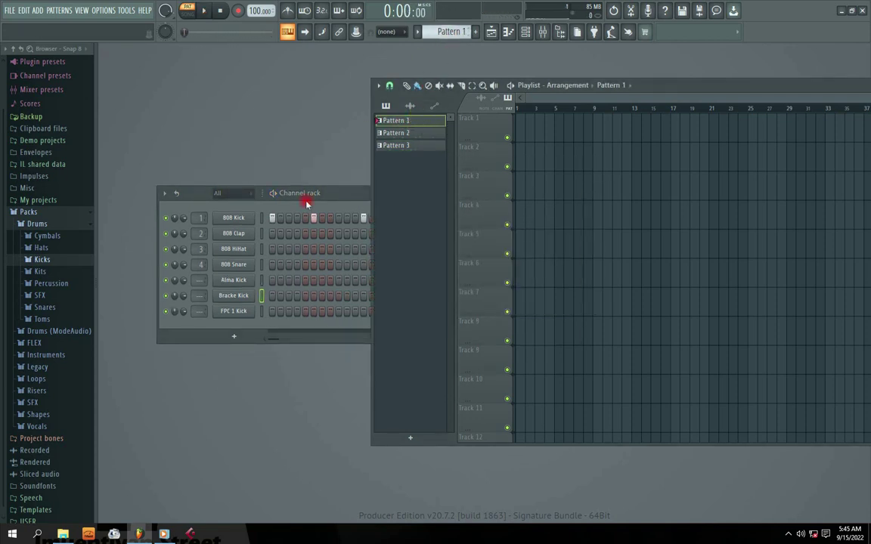
pyautogui.moveTo(341, 198); pyautogui.dragTo(328, 210)
pyautogui.press('space')
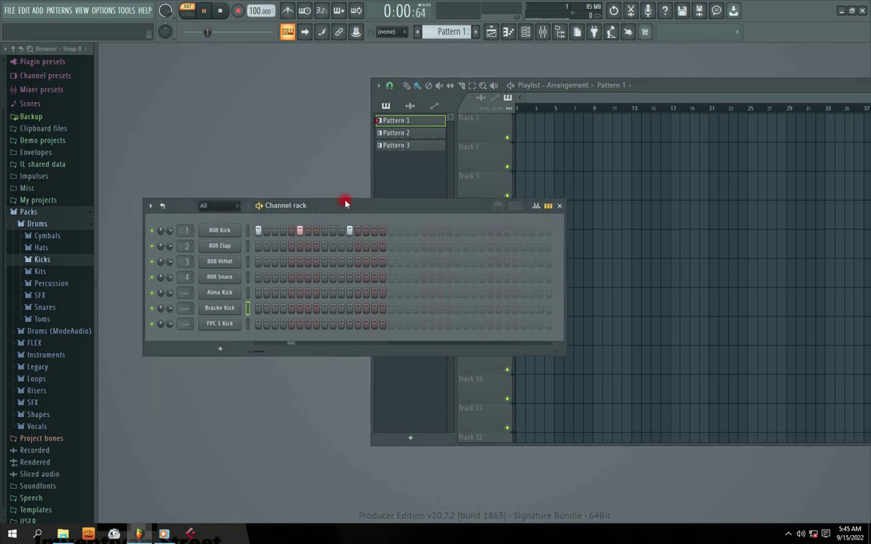
pyautogui.press('space')
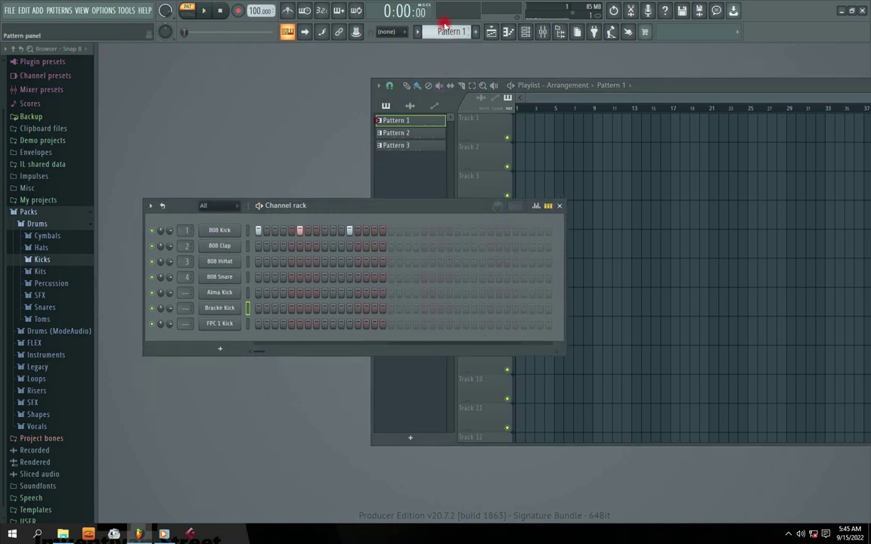
pyautogui.click(441, 27)
pyautogui.scroll(-1, 440, 27)
pyautogui.press('space')
pyautogui.press('space')
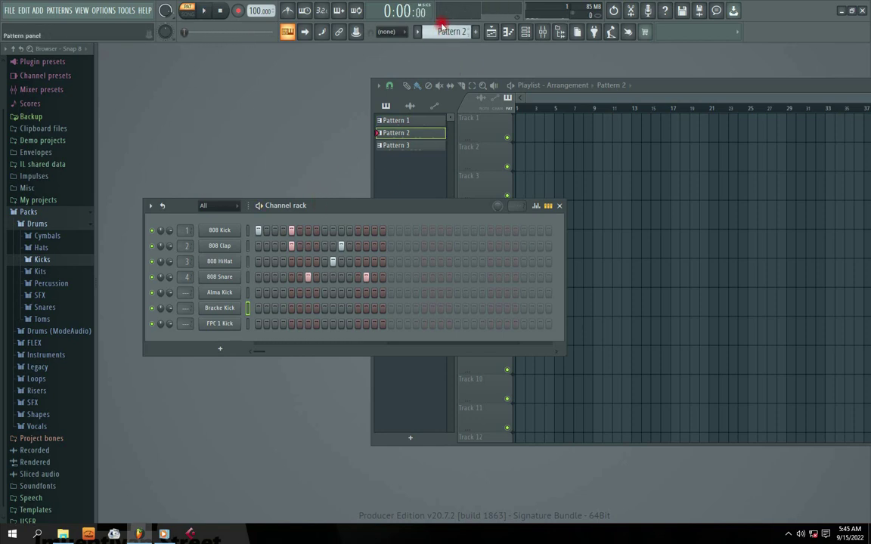
pyautogui.scroll(-1, 440, 27)
pyautogui.press('space')
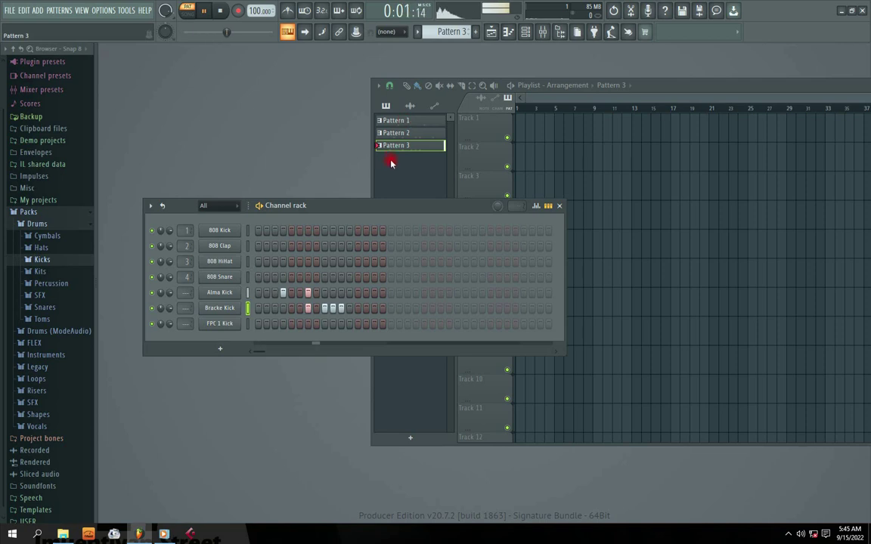
pyautogui.moveTo(378, 200)
pyautogui.mouseDown()
pyautogui.moveTo(369, 191)
pyautogui.moveTo(385, 208)
pyautogui.mouseUp()
pyautogui.press('space')
# Paint clips of Patterns 1, 2 and 3 across bars 1 to 9 of Playlist Tracks 1, 2 and 3 respectively.
pyautogui.moveTo(659, 81); pyautogui.dragTo(559, 81)
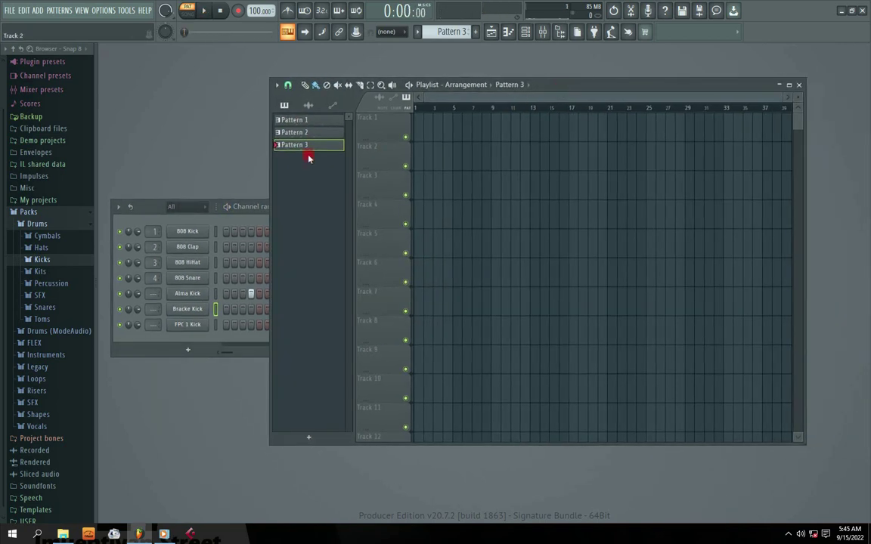
pyautogui.click(306, 121)
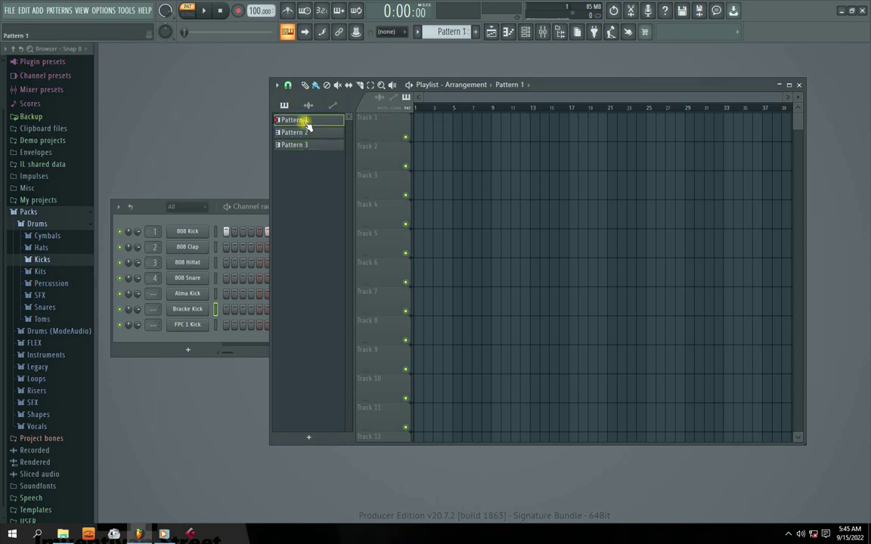
pyautogui.moveTo(417, 127)
pyautogui.mouseDown()
pyautogui.moveTo(574, 128)
pyautogui.moveTo(505, 127)
pyautogui.mouseUp()
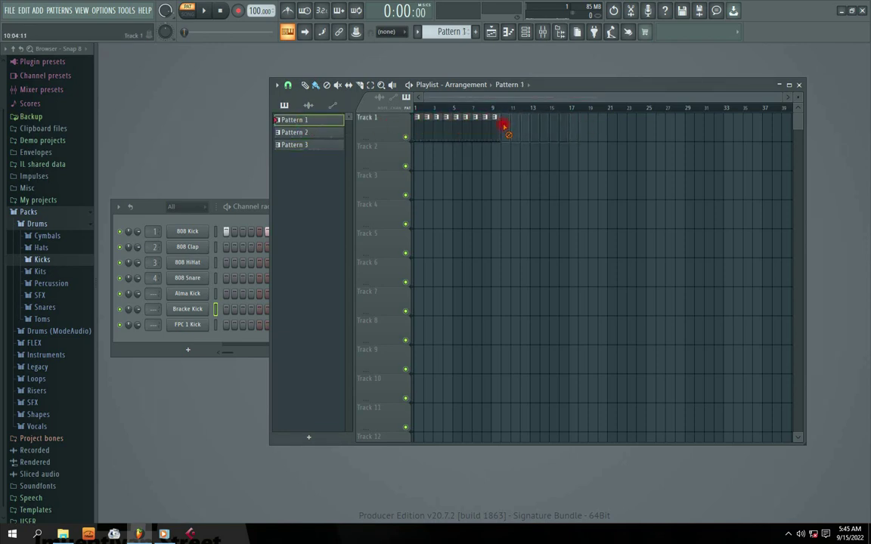
pyautogui.click(306, 133)
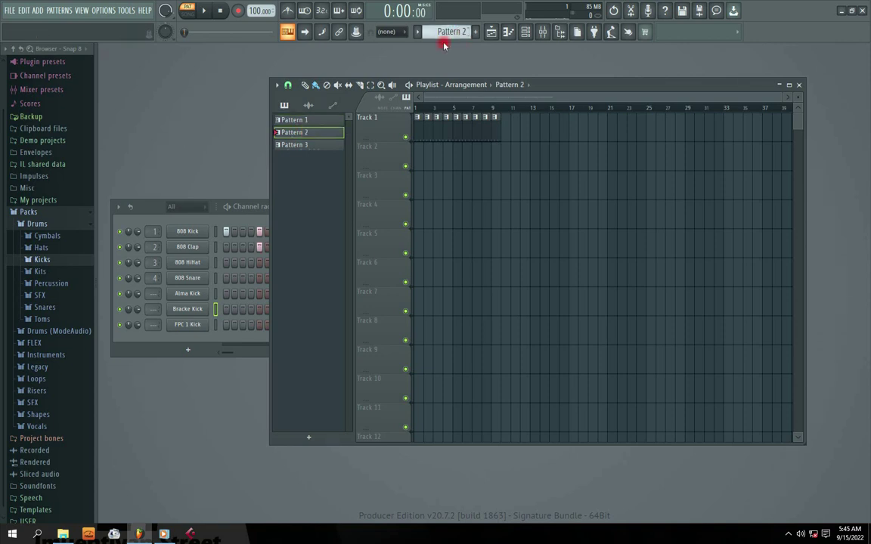
pyautogui.moveTo(229, 208); pyautogui.dragTo(322, 276)
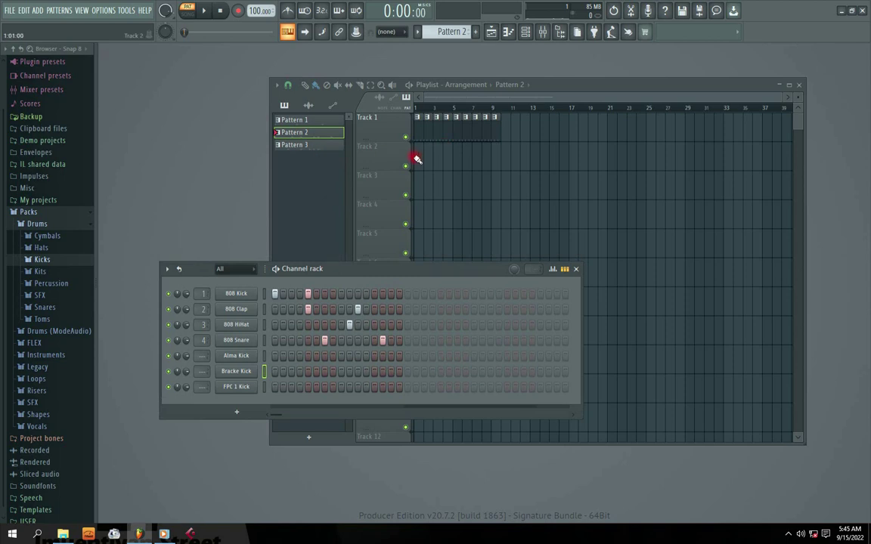
pyautogui.moveTo(416, 159); pyautogui.dragTo(499, 161)
pyautogui.click(295, 145)
pyautogui.moveTo(195, 269); pyautogui.dragTo(165, 240)
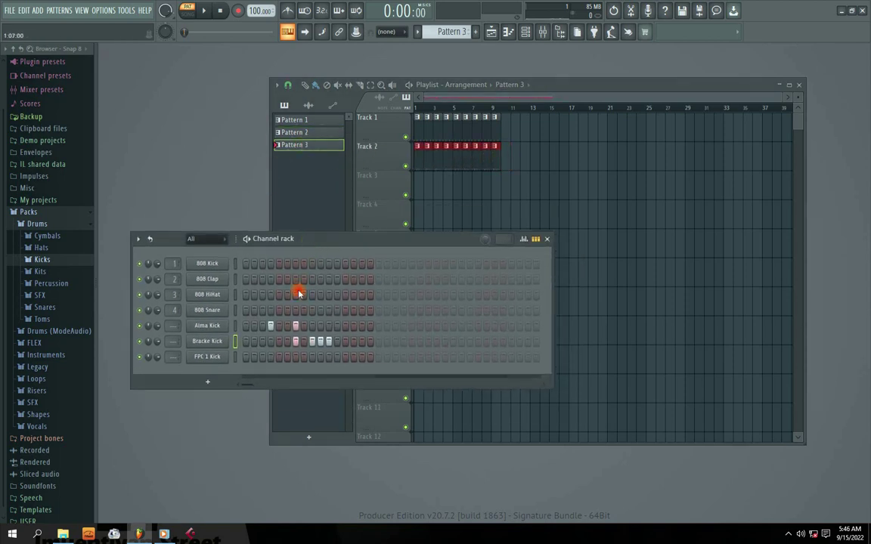
pyautogui.moveTo(417, 189); pyautogui.dragTo(492, 193)
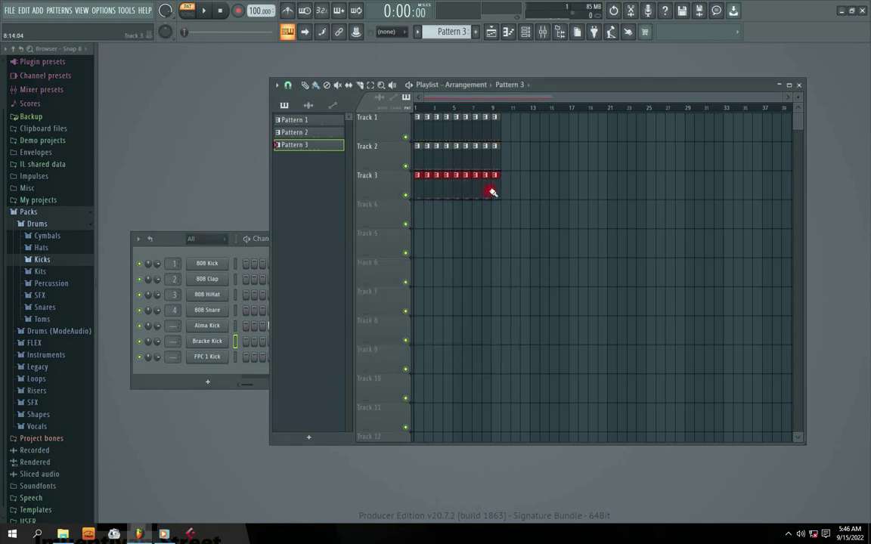
# Change playback to song mode and play the three layered pattern tracks in the Playlist.
pyautogui.click(187, 15)
pyautogui.press('space')
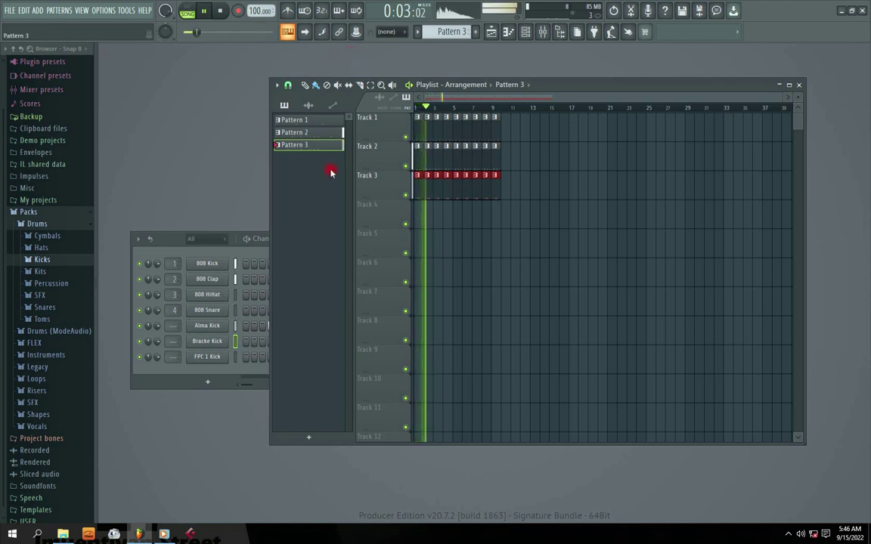
pyautogui.press('space')
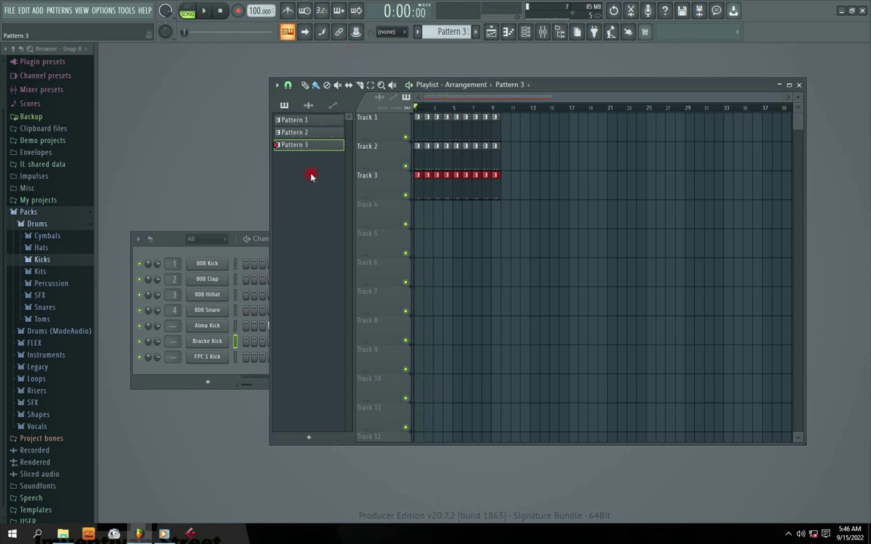
# Clear the Pattern 3 clips from Track 3 and repaint them across bars 1 to 9.
pyautogui.moveTo(259, 246); pyautogui.dragTo(266, 231)
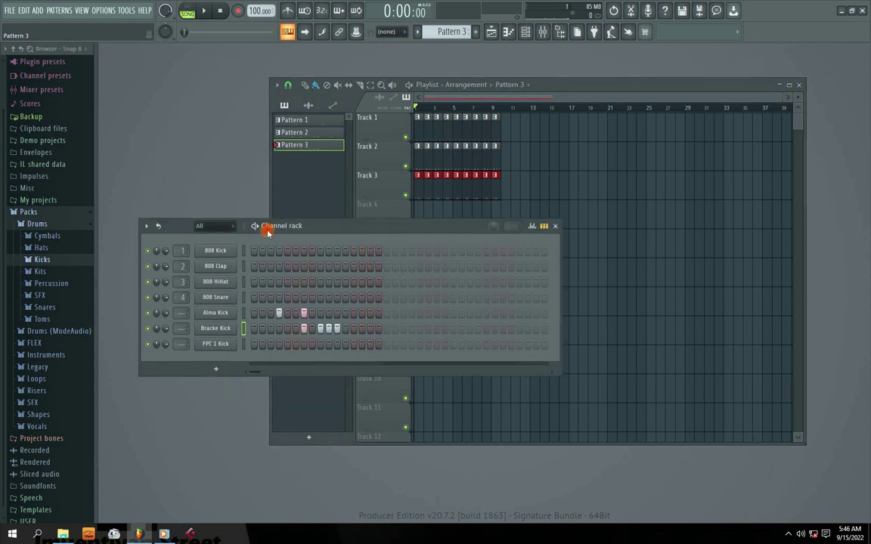
pyautogui.click(519, 190)
pyautogui.rightClick(431, 184)
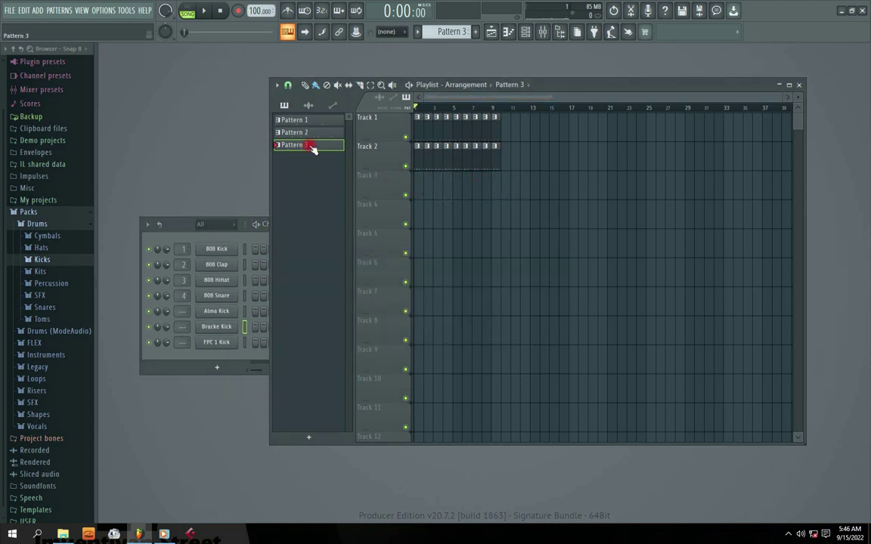
pyautogui.moveTo(414, 189); pyautogui.dragTo(487, 192)
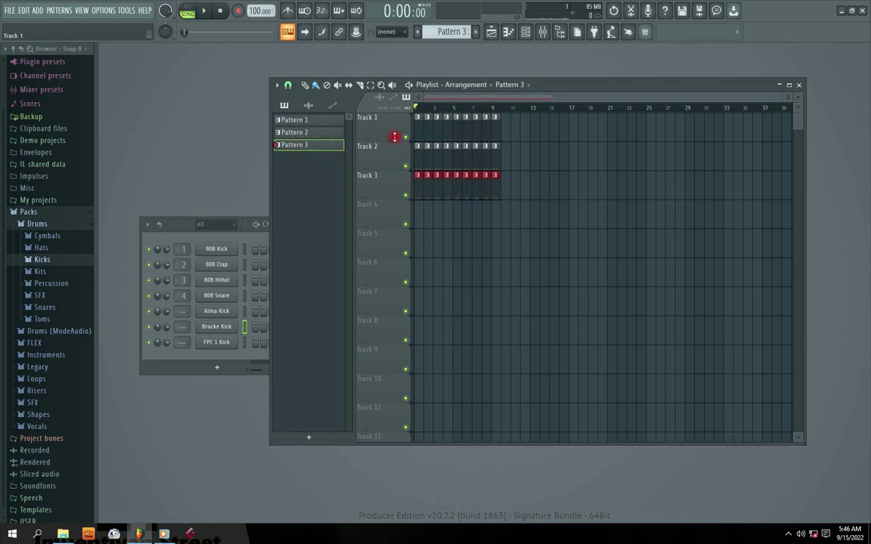
# Bring the channel rack in front of the Playlist, and hide and reshow the Playlist window.
pyautogui.click(219, 224)
pyautogui.moveTo(317, 225); pyautogui.dragTo(370, 206)
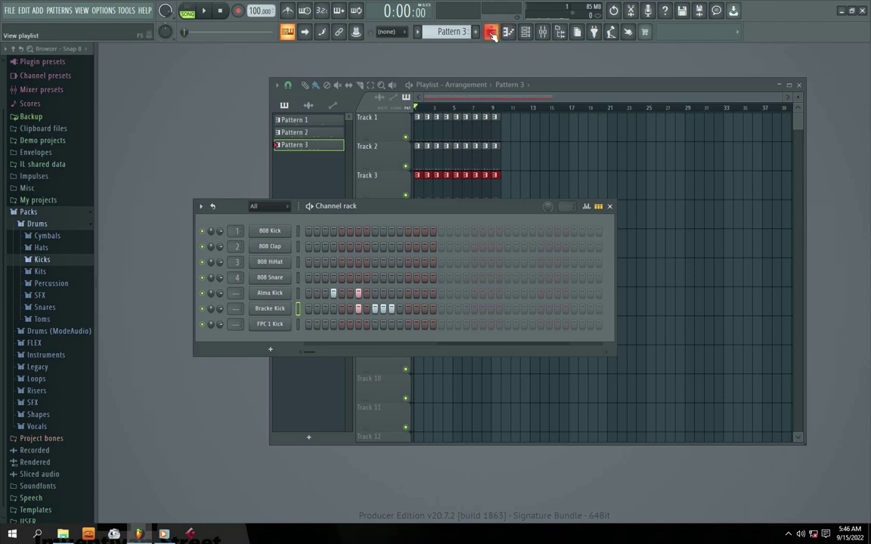
pyautogui.click(491, 79)
pyautogui.click(490, 34)
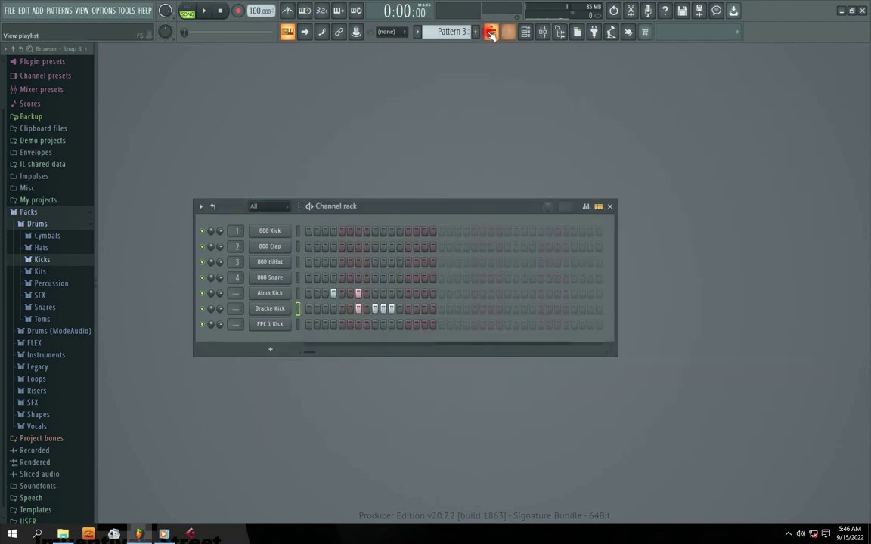
pyautogui.click(490, 35)
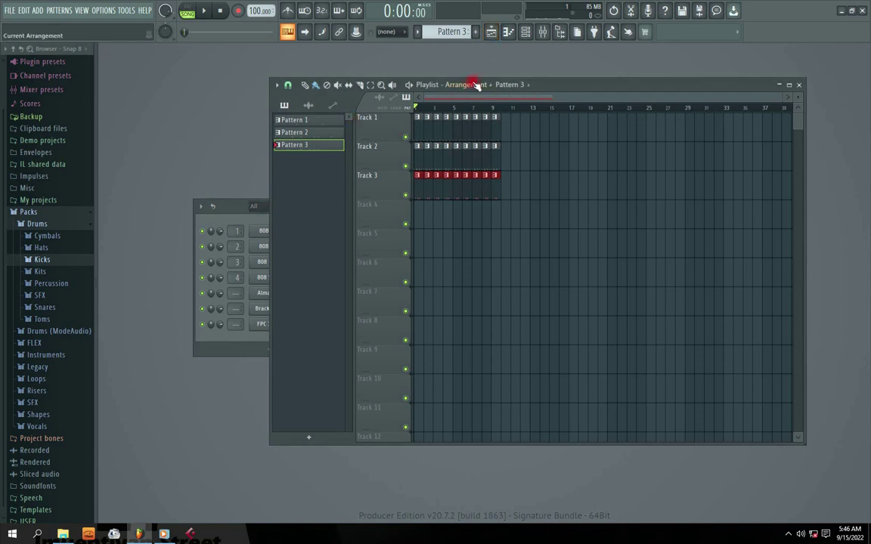
# Rearrange the Playlist and channel rack windows so both can be seen, and look through the 808 Kick channel's options.
pyautogui.moveTo(556, 85); pyautogui.dragTo(584, 132)
pyautogui.moveTo(588, 66); pyautogui.dragTo(453, 74)
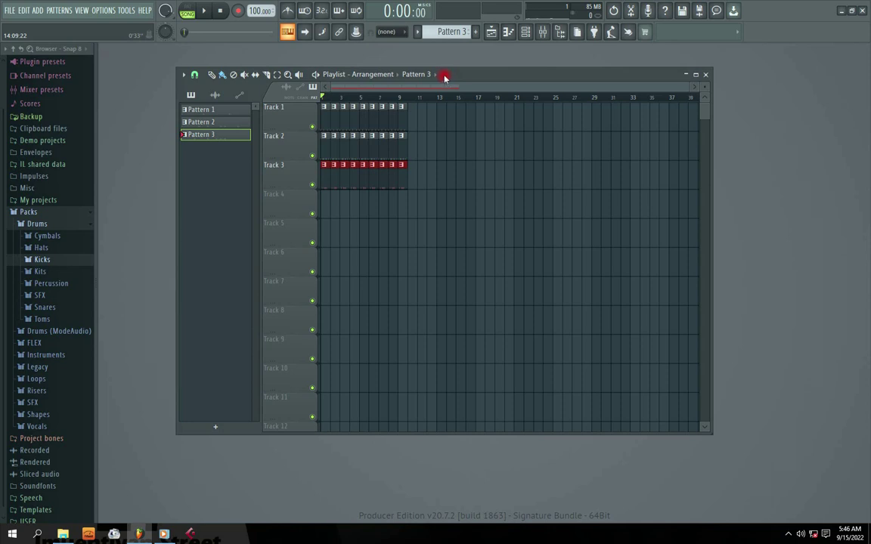
pyautogui.moveTo(456, 74); pyautogui.dragTo(605, 85)
pyautogui.moveTo(246, 216); pyautogui.dragTo(248, 158)
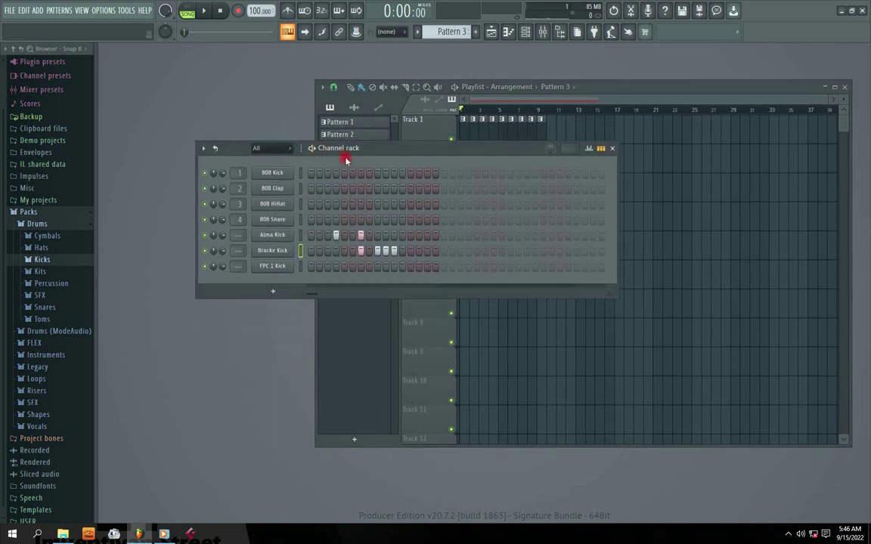
pyautogui.rightClick(272, 174)
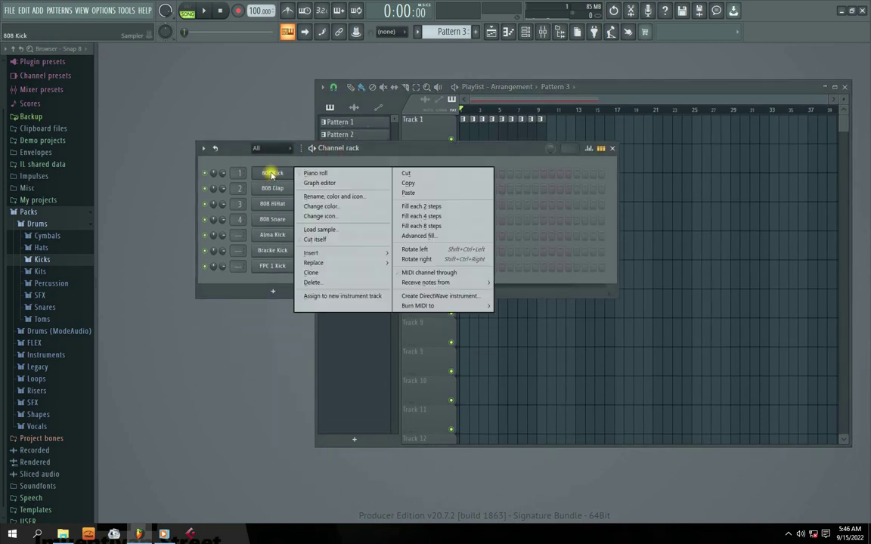
pyautogui.click(382, 151)
pyautogui.moveTo(592, 84); pyautogui.dragTo(641, 84)
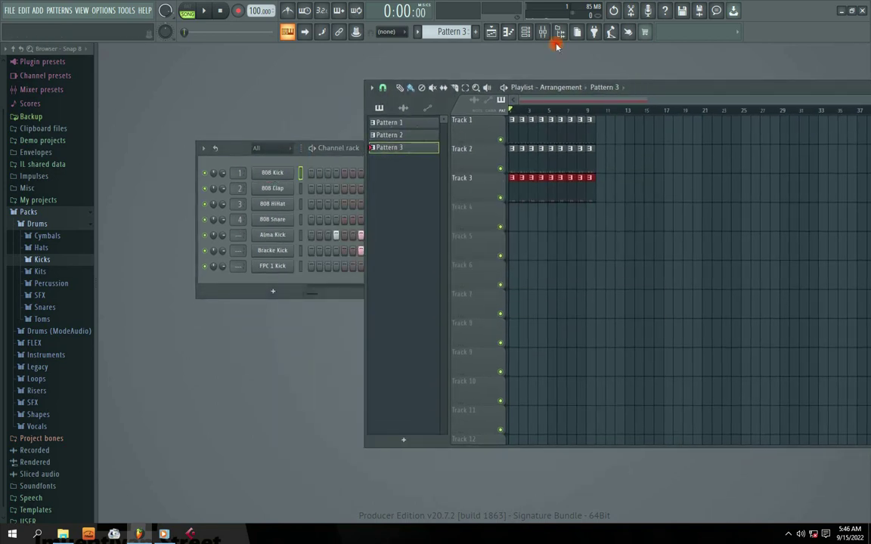
# Select only the 808 HiHat channel in the channel rack and open its piano roll for Pattern 3.
pyautogui.click(508, 33)
pyautogui.click(509, 33)
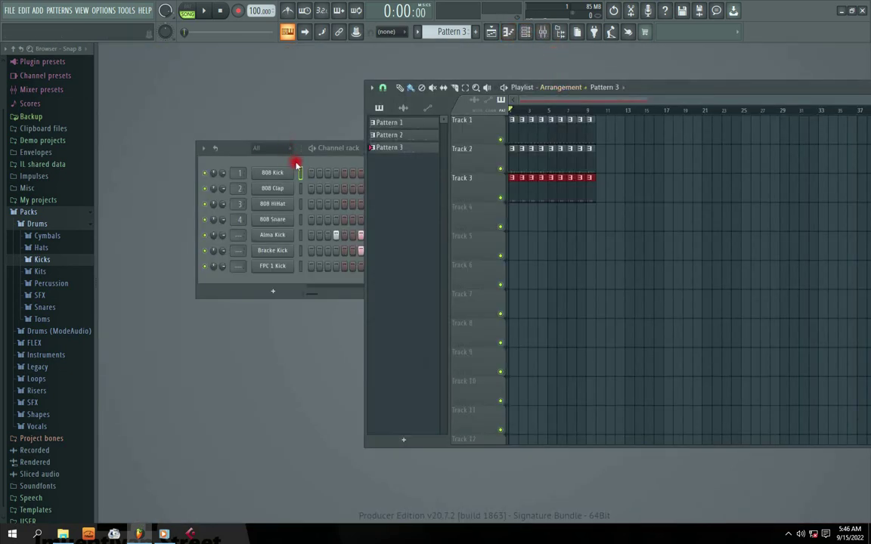
pyautogui.click(224, 157)
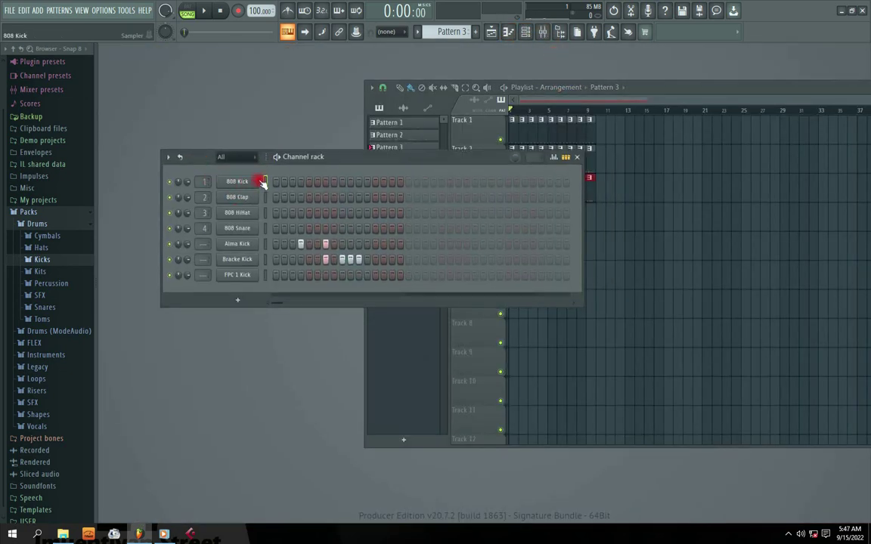
pyautogui.click(264, 186)
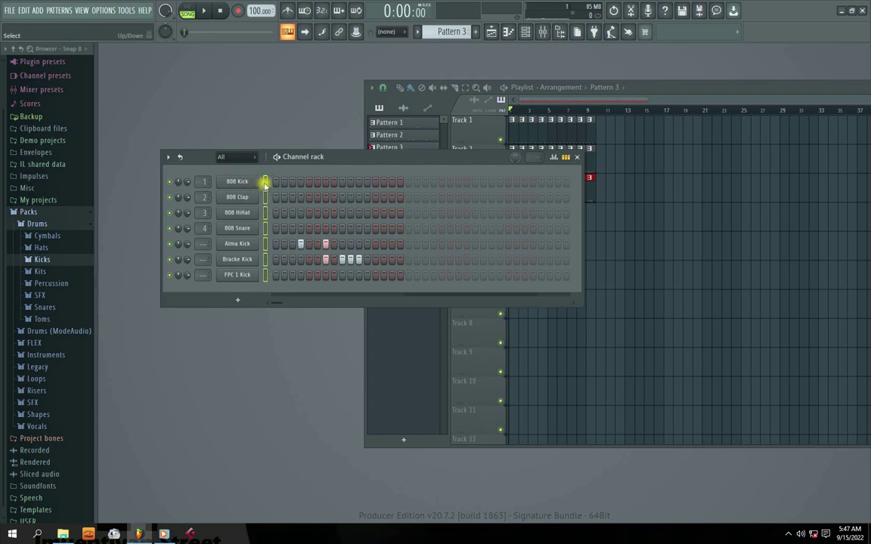
pyautogui.click(242, 198)
pyautogui.click(265, 198)
pyautogui.click(264, 214)
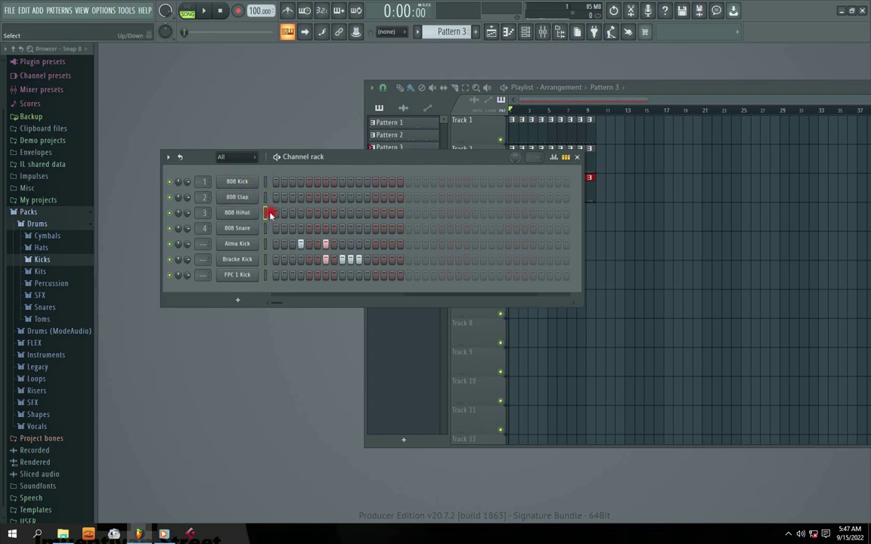
pyautogui.click(227, 213)
pyautogui.click(273, 214)
pyautogui.click(509, 35)
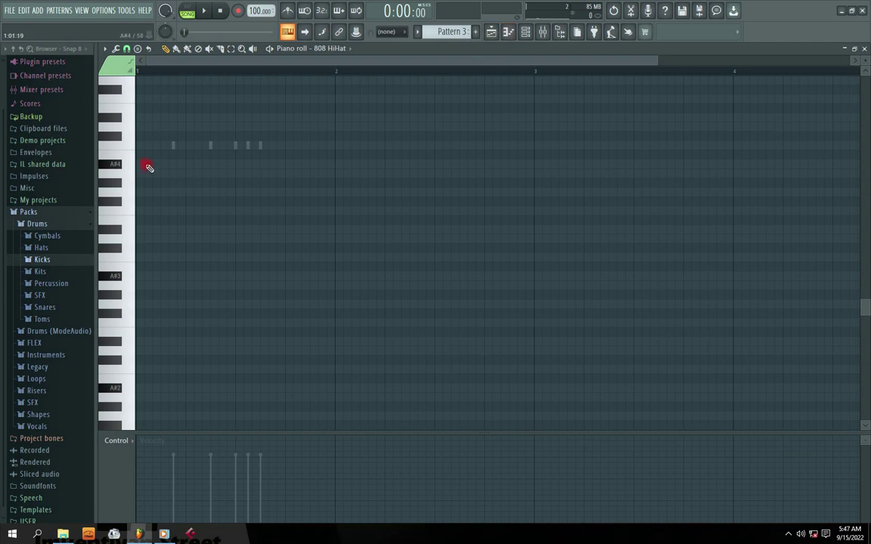
# Reopen the 808 HiHat piano roll, draw a C4 and a D#4 note in bar 1, and shift both earlier.
pyautogui.click(864, 49)
pyautogui.click(508, 32)
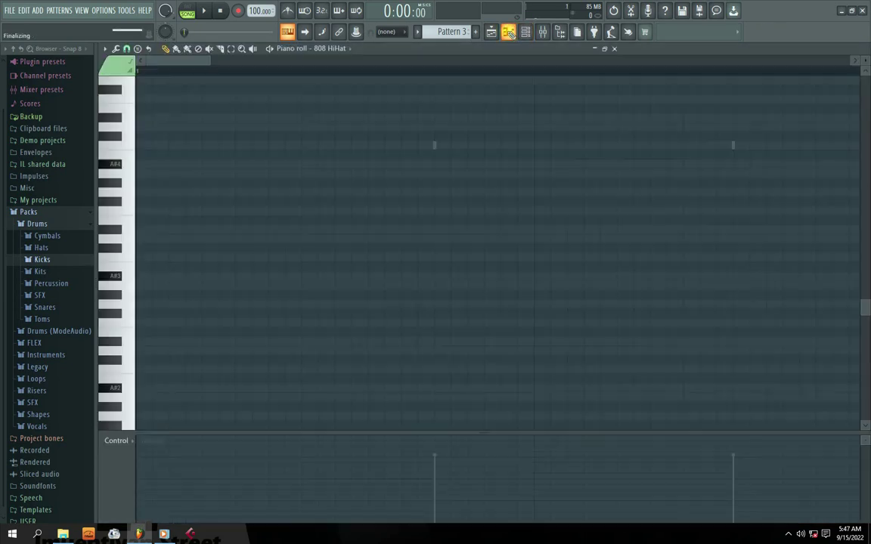
pyautogui.click(176, 257)
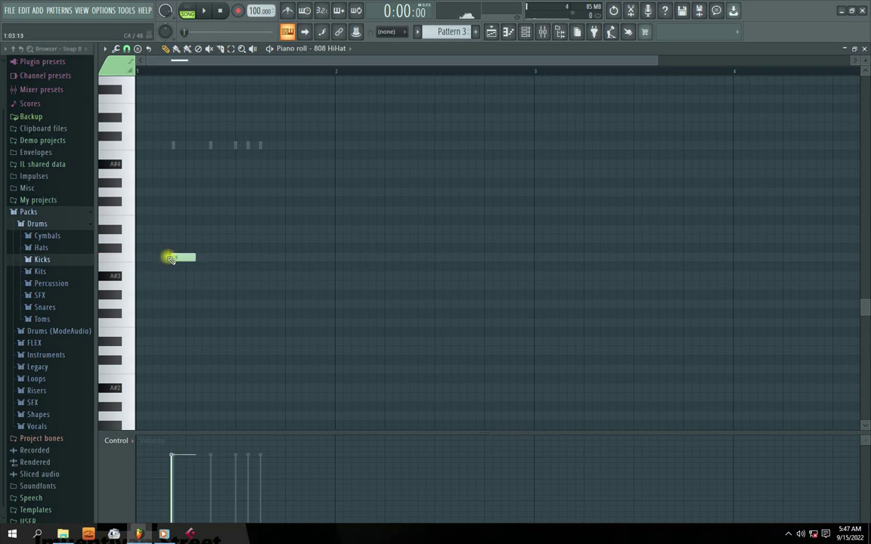
pyautogui.click(204, 229)
pyautogui.moveTo(108, 294)
pyautogui.mouseDown()
pyautogui.moveTo(111, 325)
pyautogui.moveTo(119, 176)
pyautogui.mouseUp()
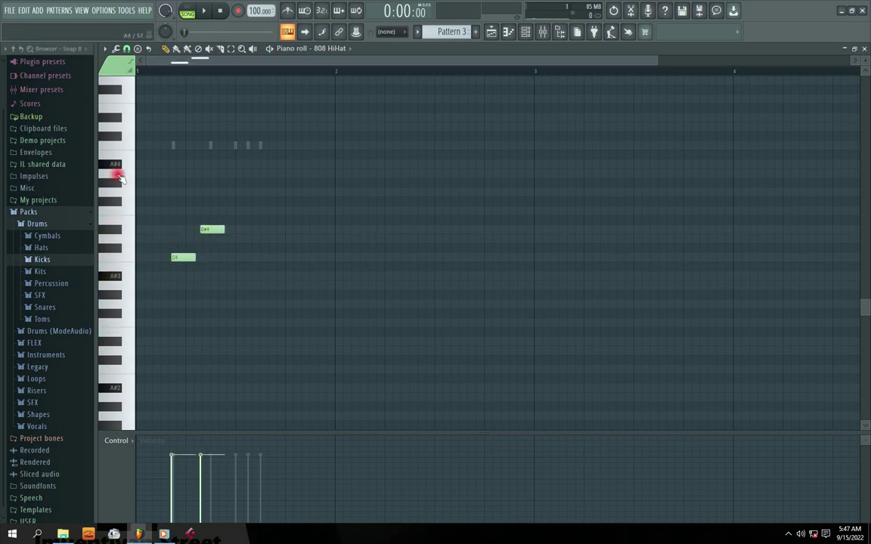
pyautogui.moveTo(178, 255); pyautogui.dragTo(144, 257)
pyautogui.moveTo(212, 231); pyautogui.dragTo(194, 230)
# Continue the 808 HiHat melody across bars 1 and 2 with notes D#4, F#4, B3, B3, E4, F#4 and F#4.
pyautogui.click(247, 229)
pyautogui.click(254, 202)
pyautogui.click(285, 266)
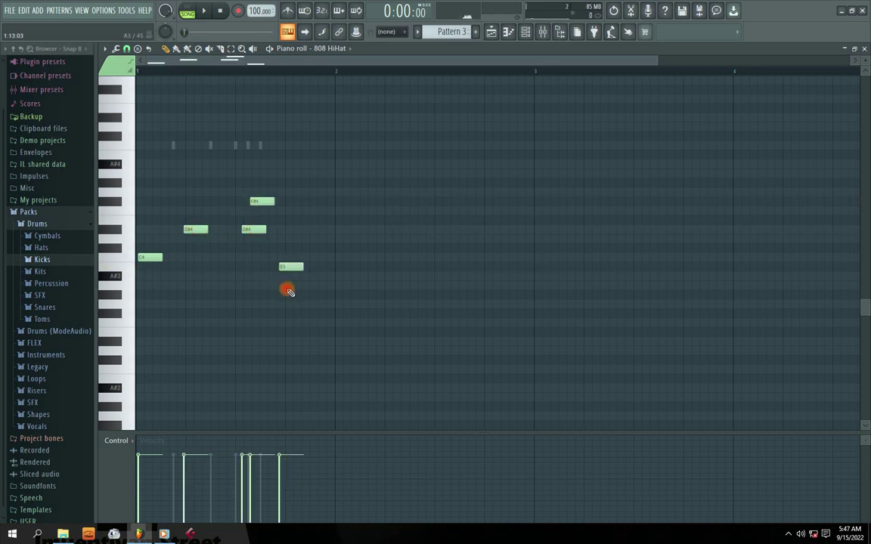
pyautogui.click(326, 266)
pyautogui.click(339, 220)
pyautogui.click(373, 201)
pyautogui.click(418, 201)
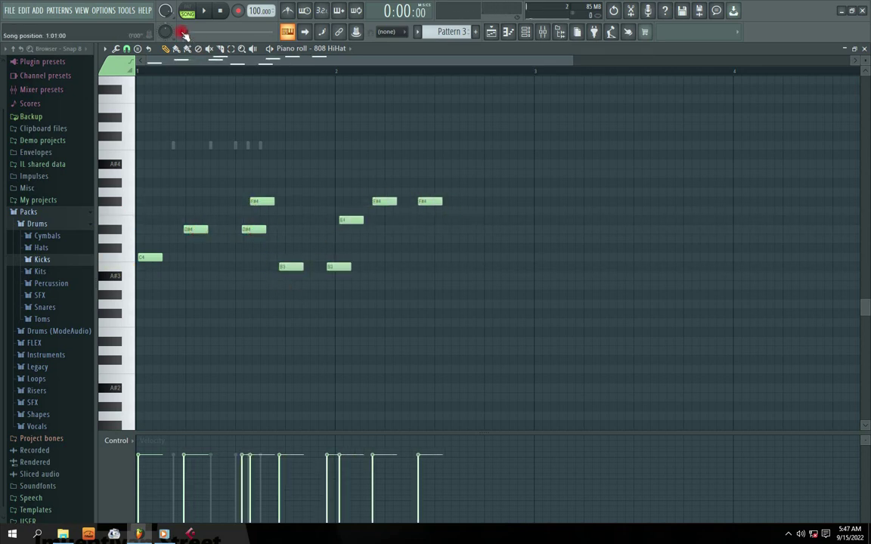
# Switch to pattern mode, play Pattern 3, close the piano roll and stop playback.
pyautogui.click(195, 10)
pyautogui.click(207, 11)
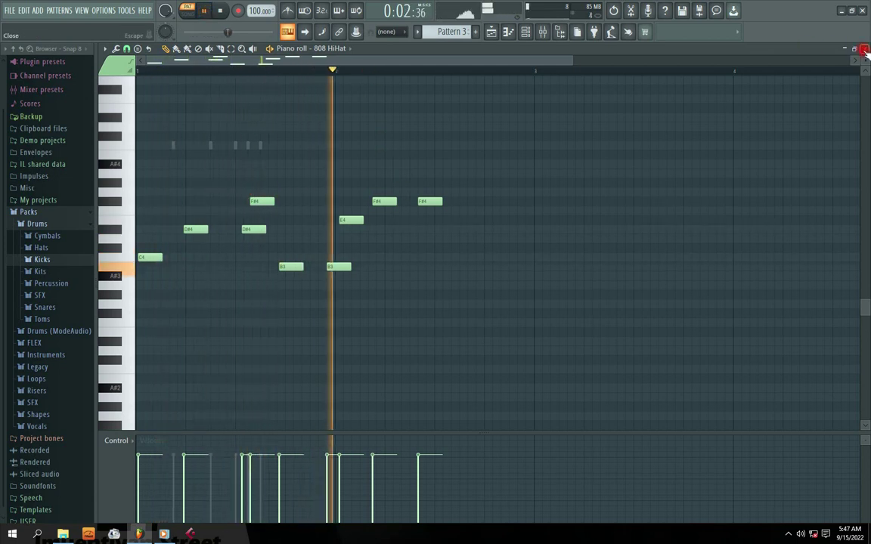
pyautogui.press('F7')
pyautogui.press('space')
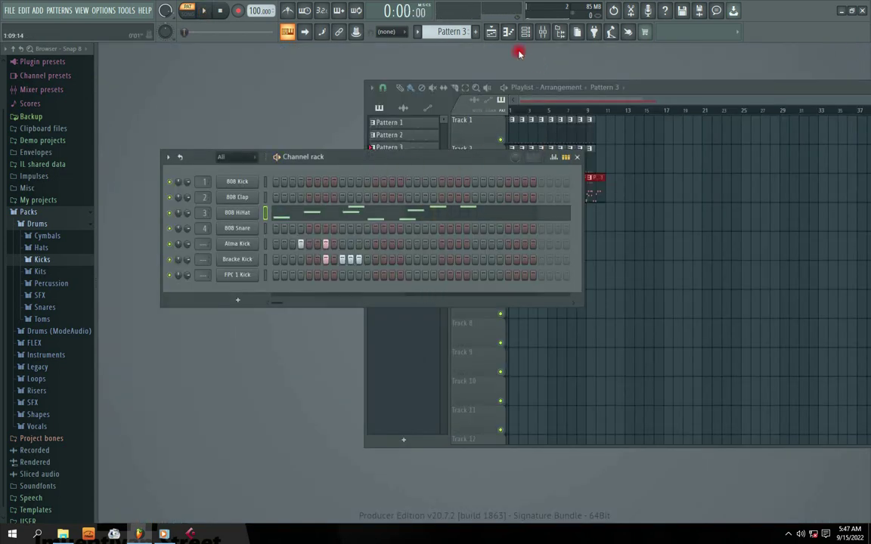
# Select the 808 Snare channel and open its piano roll in two different ways, closing it each time.
pyautogui.click(265, 228)
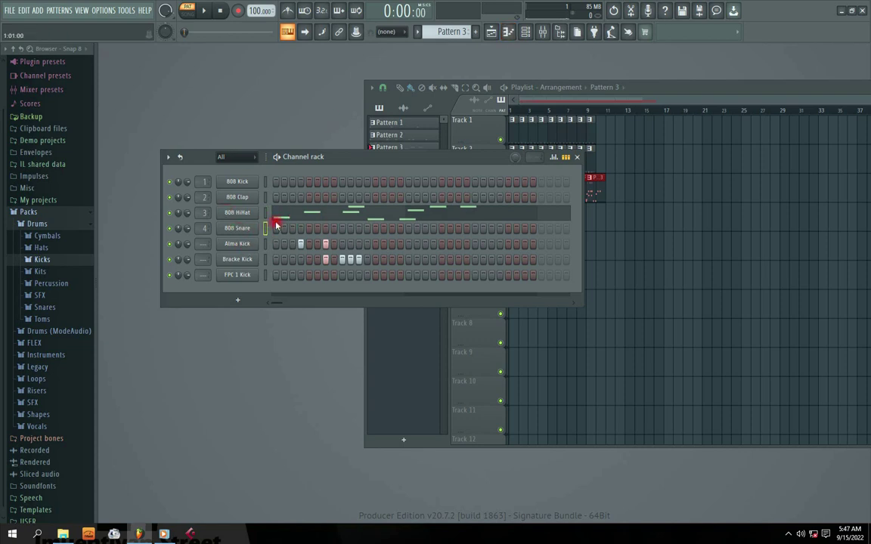
pyautogui.click(509, 34)
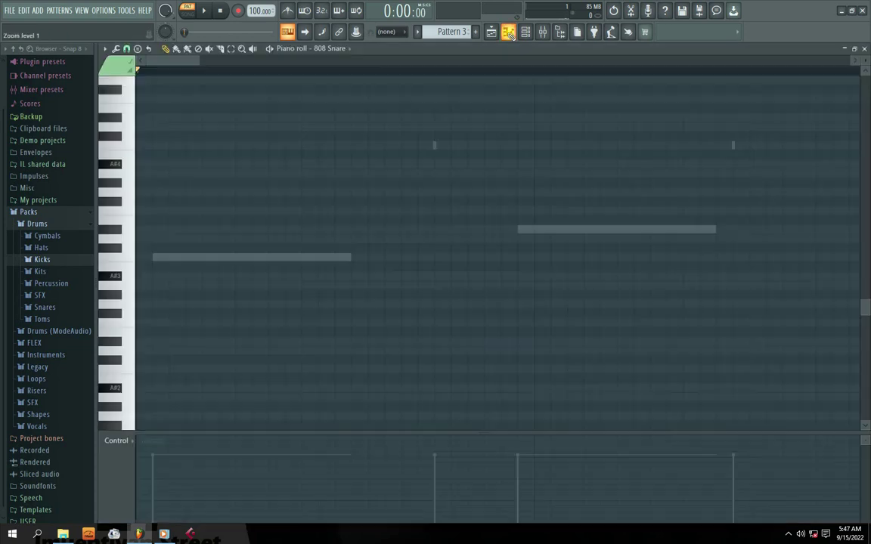
pyautogui.click(509, 33)
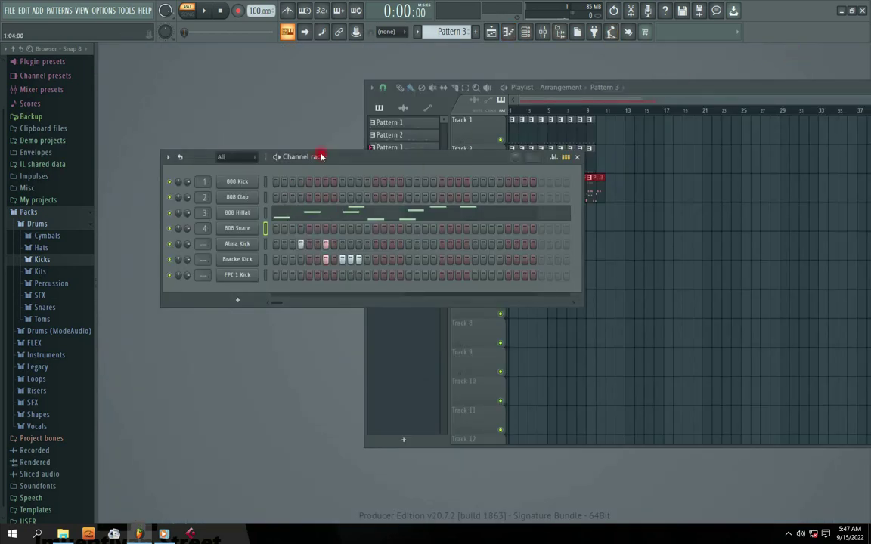
pyautogui.moveTo(332, 161); pyautogui.dragTo(335, 137)
pyautogui.rightClick(230, 205)
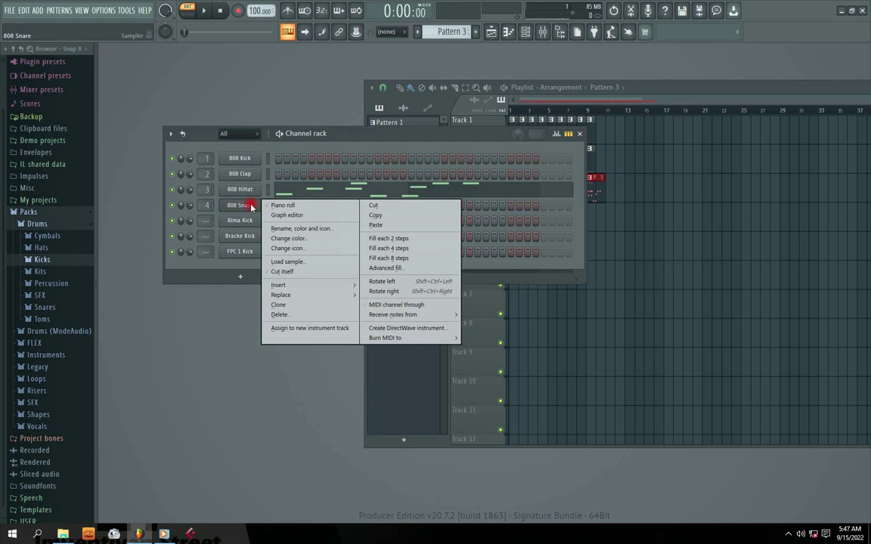
pyautogui.click(309, 207)
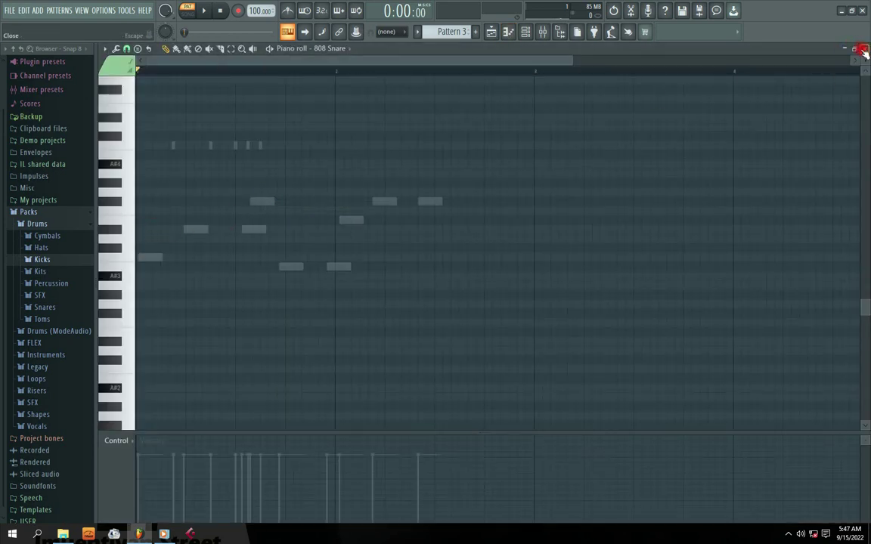
pyautogui.press('Escape')
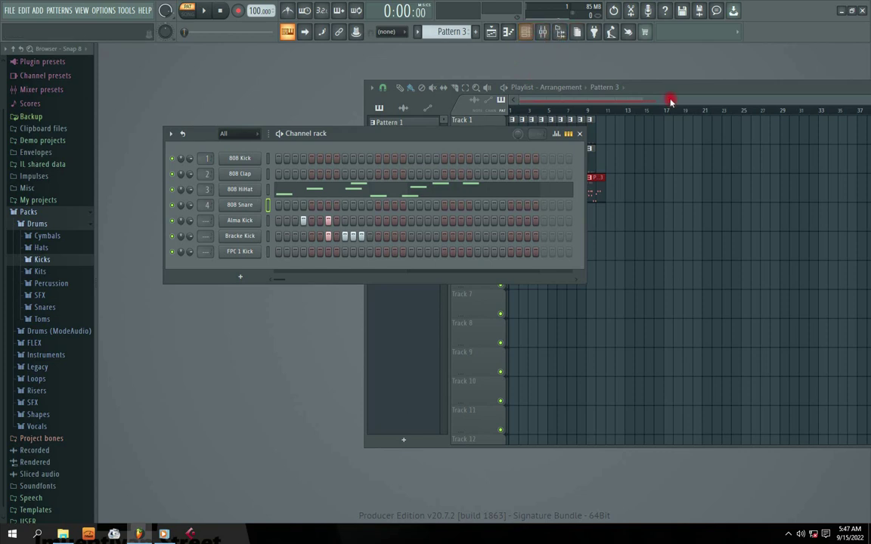
# Close the Playlist, then hide and reshow the channel rack and reposition it in the workspace.
pyautogui.click(605, 89)
pyautogui.click(674, 85)
pyautogui.moveTo(386, 135); pyautogui.dragTo(479, 132)
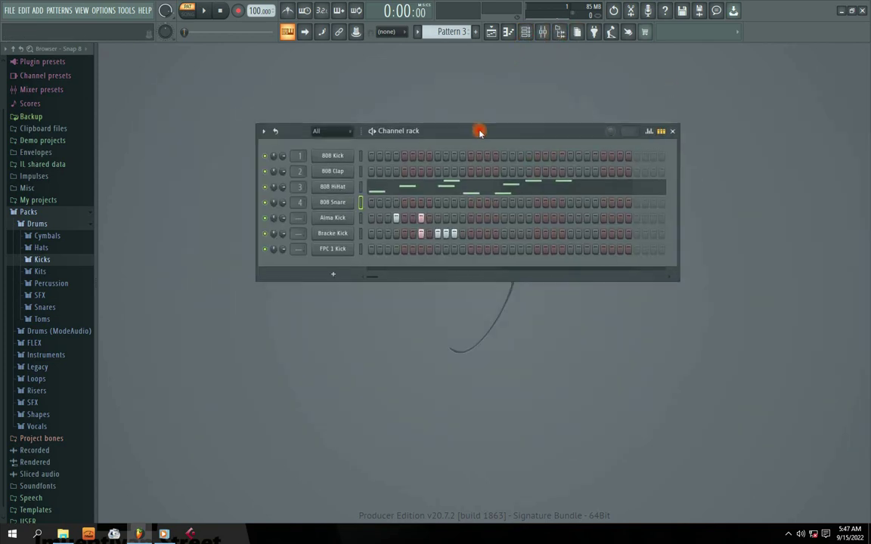
pyautogui.click(525, 34)
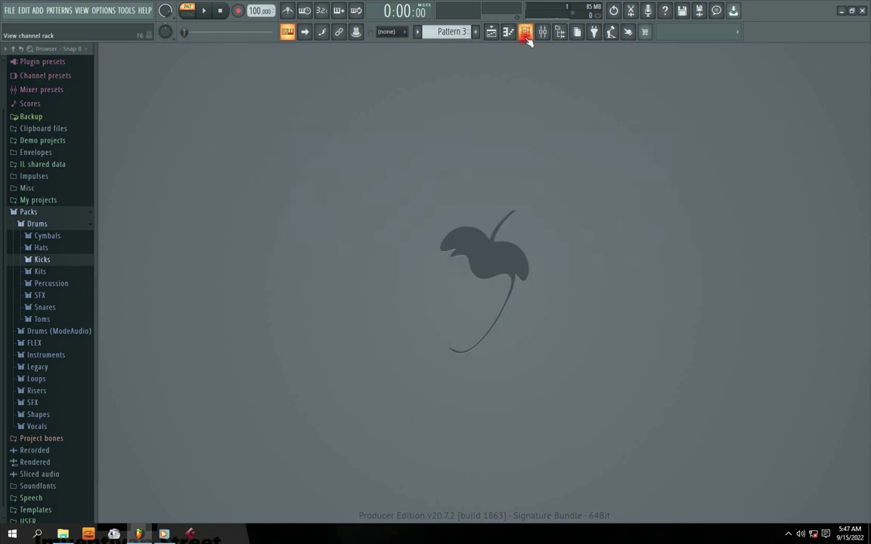
pyautogui.click(525, 34)
pyautogui.moveTo(509, 125)
pyautogui.mouseDown()
pyautogui.moveTo(464, 170)
pyautogui.moveTo(501, 117)
pyautogui.mouseUp()
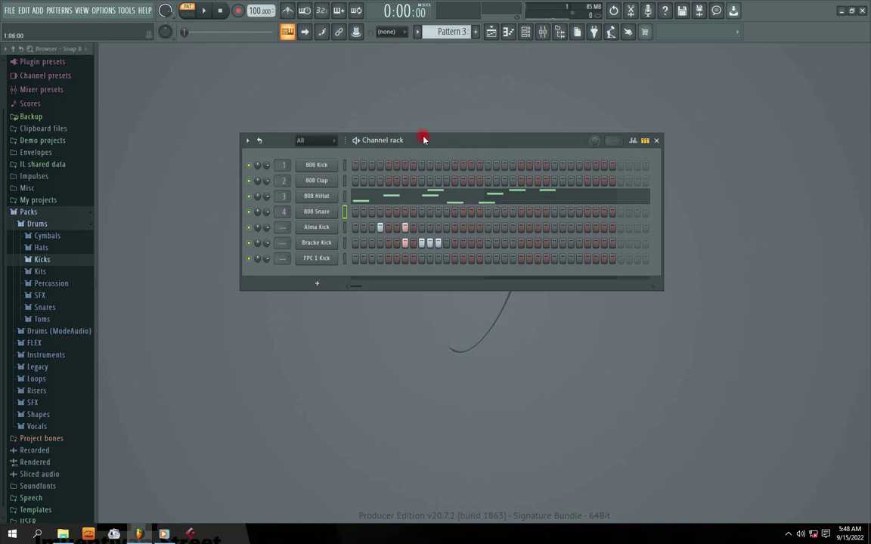
pyautogui.moveTo(423, 138); pyautogui.dragTo(412, 167)
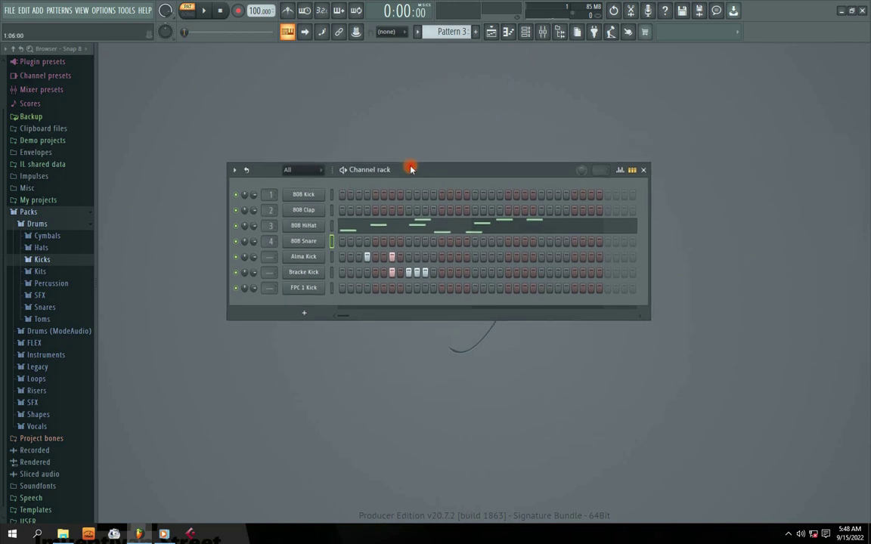
# Open the Mixer in place of the channel rack and slightly lower the Insert 2 and Insert 3 faders.
pyautogui.click(526, 33)
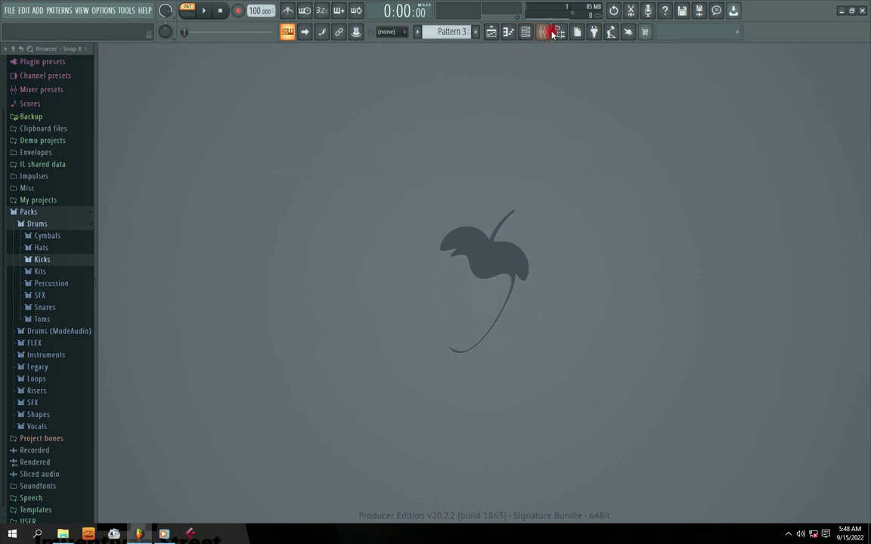
pyautogui.click(542, 32)
pyautogui.moveTo(431, 256); pyautogui.dragTo(406, 133)
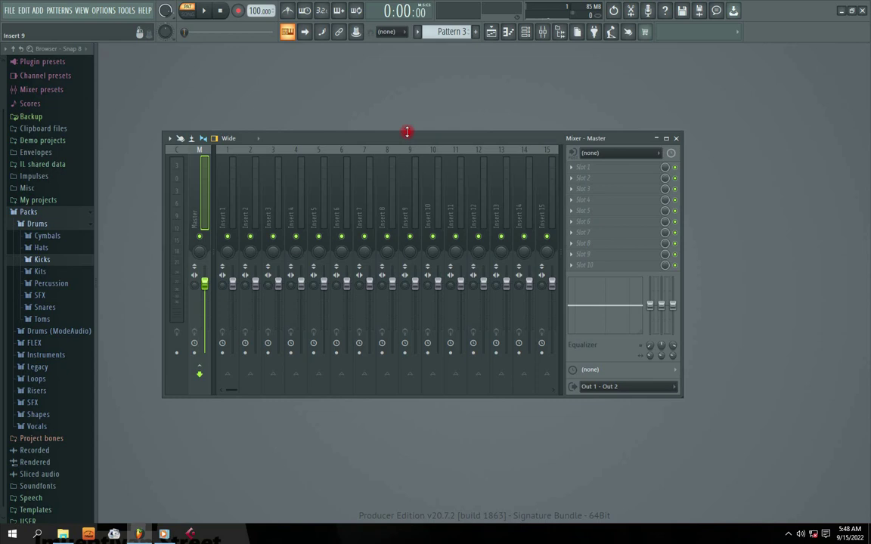
pyautogui.moveTo(388, 140); pyautogui.dragTo(411, 137)
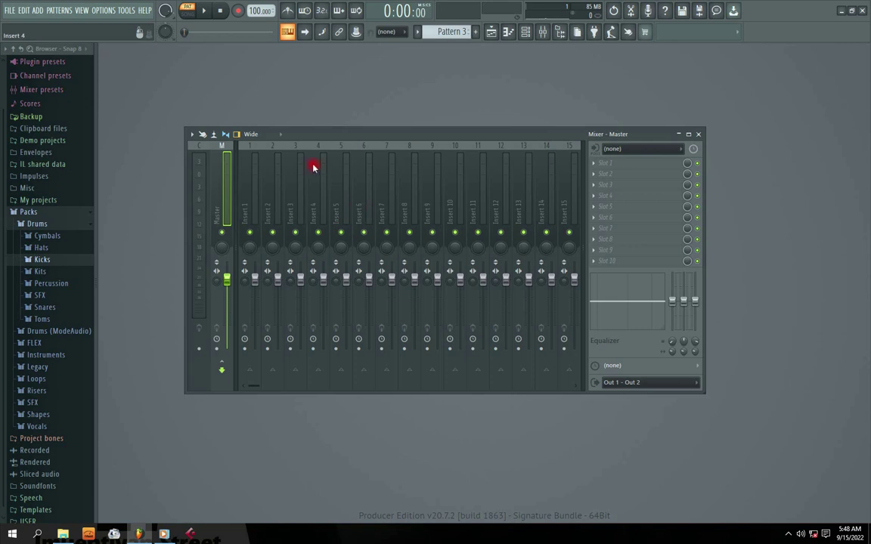
pyautogui.moveTo(339, 135); pyautogui.dragTo(363, 140)
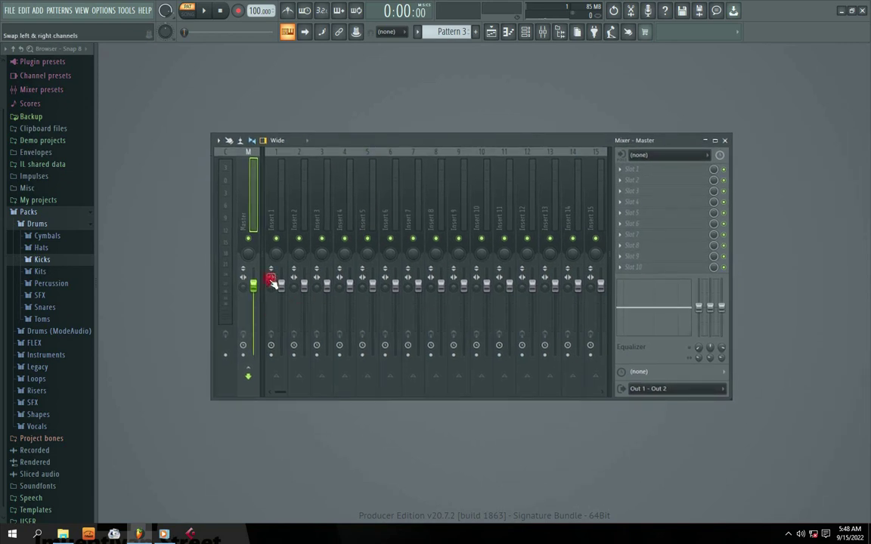
pyautogui.moveTo(283, 286); pyautogui.dragTo(328, 296)
pyautogui.moveTo(304, 288); pyautogui.dragTo(282, 286)
pyautogui.click(303, 293)
# Move the Mixer aside and show the channel rack next to it.
pyautogui.moveTo(340, 143); pyautogui.dragTo(537, 137)
pyautogui.click(525, 31)
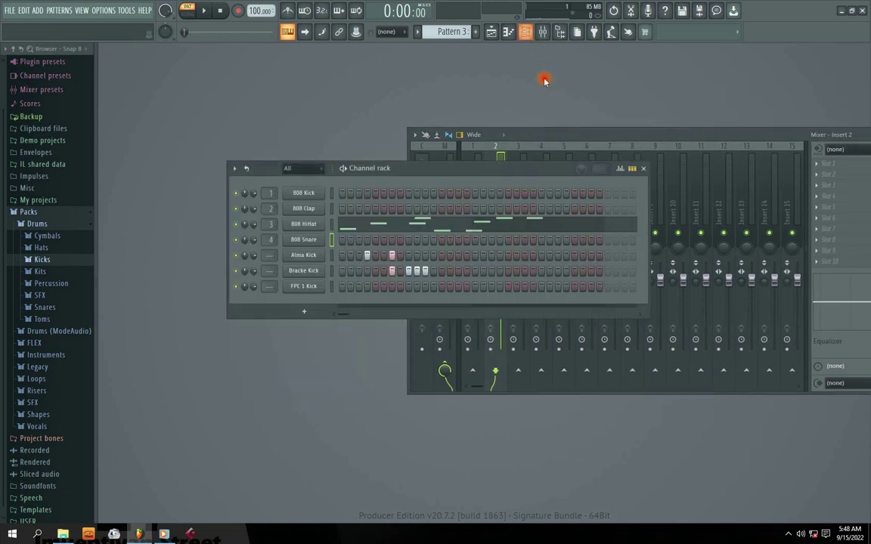
pyautogui.moveTo(479, 176); pyautogui.dragTo(389, 180)
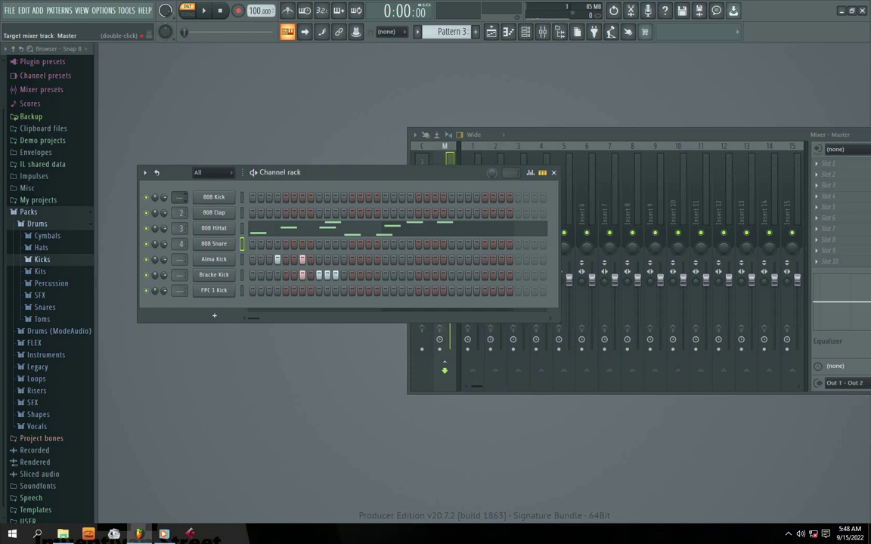
# Route the 808 Kick channel to mixer track 2 and move the channel rack and Mixer windows apart.
pyautogui.click(181, 197)
pyautogui.scroll(1, 182, 198)
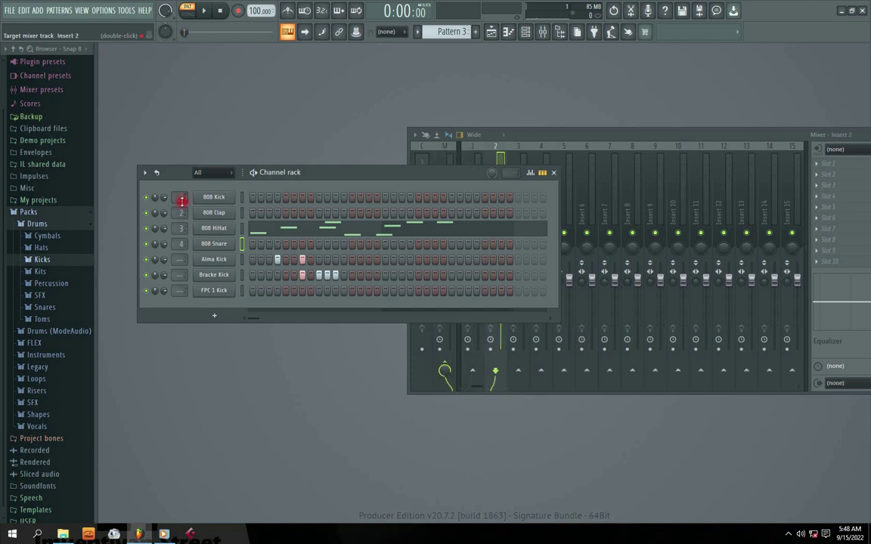
pyautogui.moveTo(459, 175); pyautogui.dragTo(420, 227)
pyautogui.moveTo(576, 140); pyautogui.dragTo(659, 113)
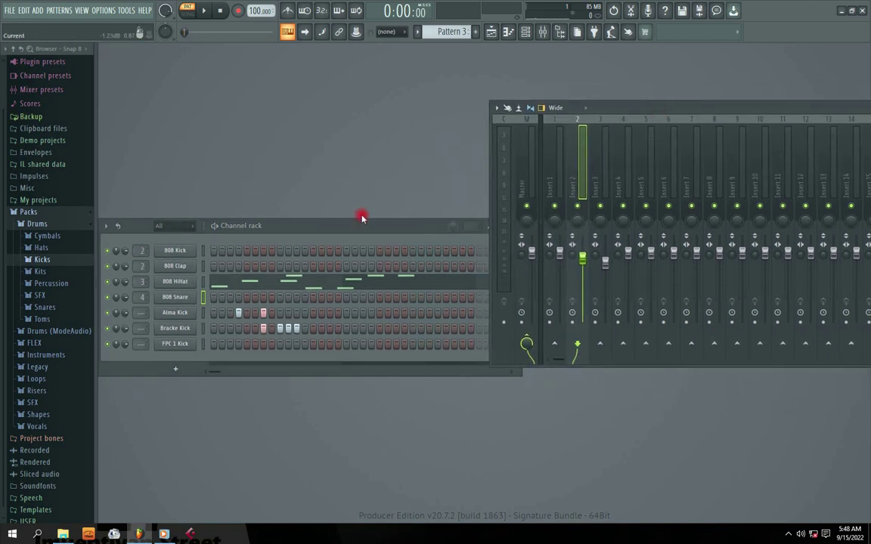
pyautogui.moveTo(352, 225); pyautogui.dragTo(367, 201)
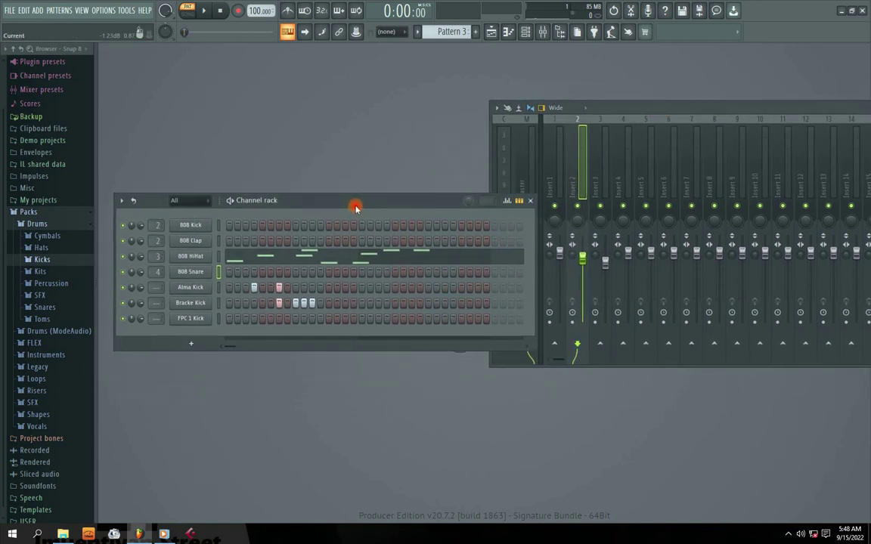
# Reset the mixer track assignments of the 808 Kick, 808 Clap, 808 HiHat and 808 Snare channels to the Master.
pyautogui.rightClick(154, 225)
pyautogui.click(159, 231)
pyautogui.rightClick(156, 241)
pyautogui.click(172, 247)
pyautogui.rightClick(157, 256)
pyautogui.click(171, 262)
pyautogui.rightClick(156, 272)
pyautogui.click(172, 281)
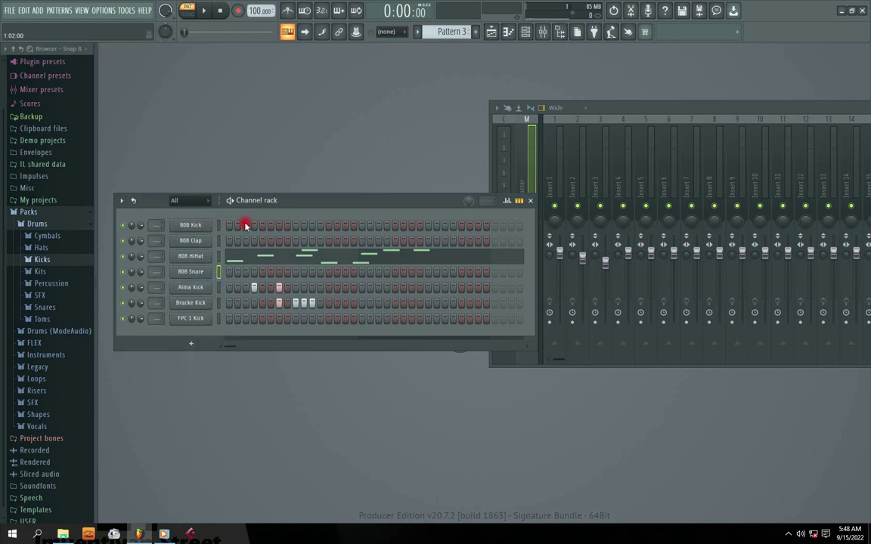
# Narrow the channel rack and place the Mixer directly beside it without overlap.
pyautogui.moveTo(656, 109); pyautogui.dragTo(713, 105)
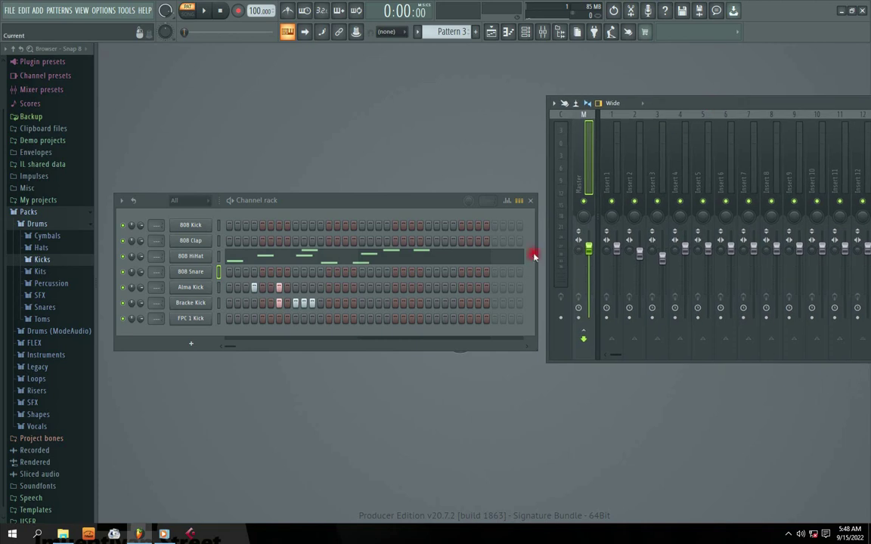
pyautogui.moveTo(537, 263); pyautogui.dragTo(432, 266)
pyautogui.moveTo(313, 198); pyautogui.dragTo(304, 192)
pyautogui.moveTo(714, 110); pyautogui.dragTo(601, 126)
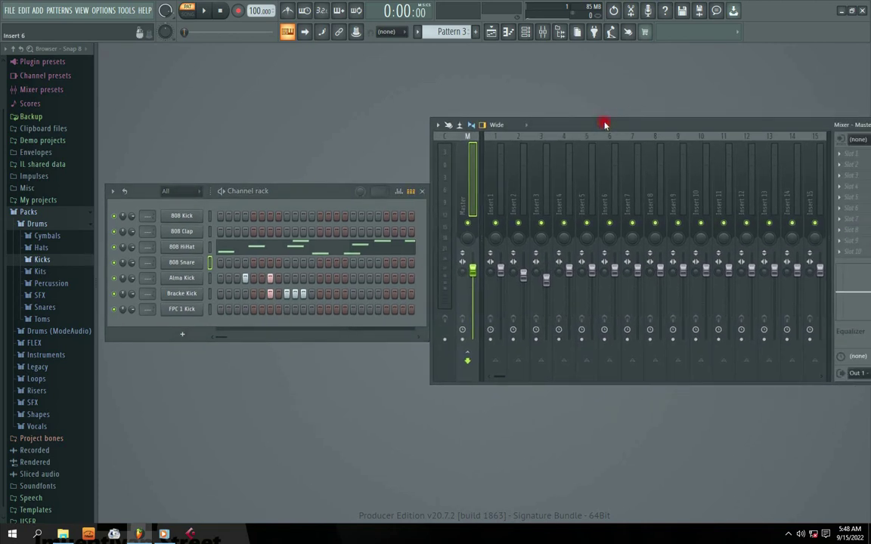
# Route the 808 Kick channel to mixer track 1, audition the kick and select Insert 1 in the Mixer.
pyautogui.click(147, 217)
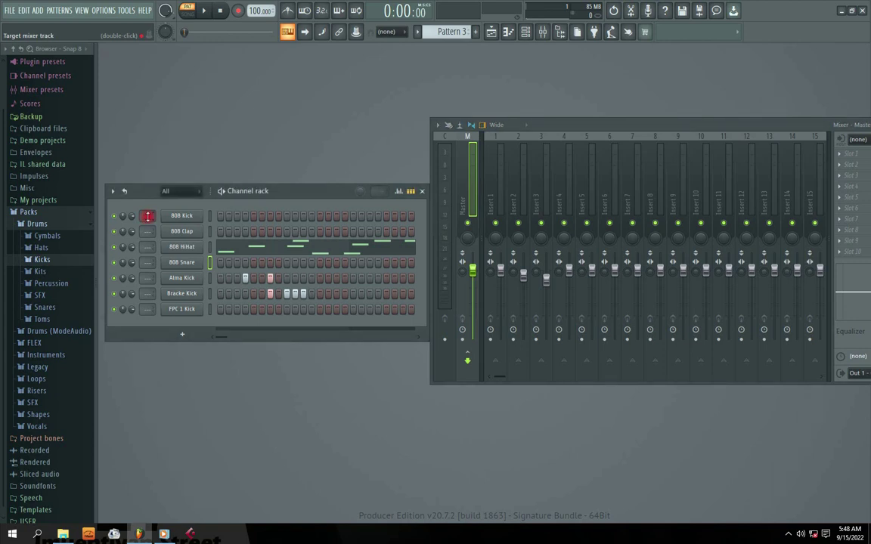
pyautogui.scroll(1, 148, 216)
pyautogui.click(179, 217)
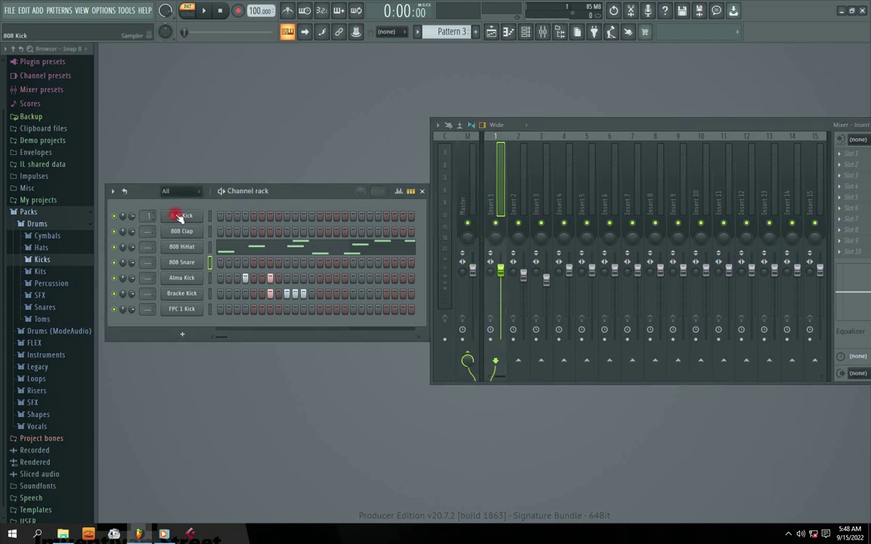
pyautogui.click(493, 203)
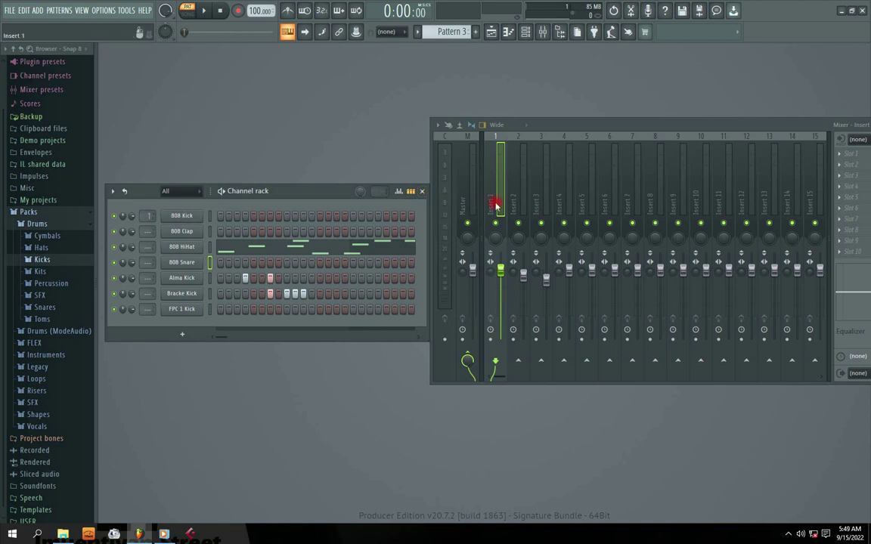
pyautogui.click(176, 217)
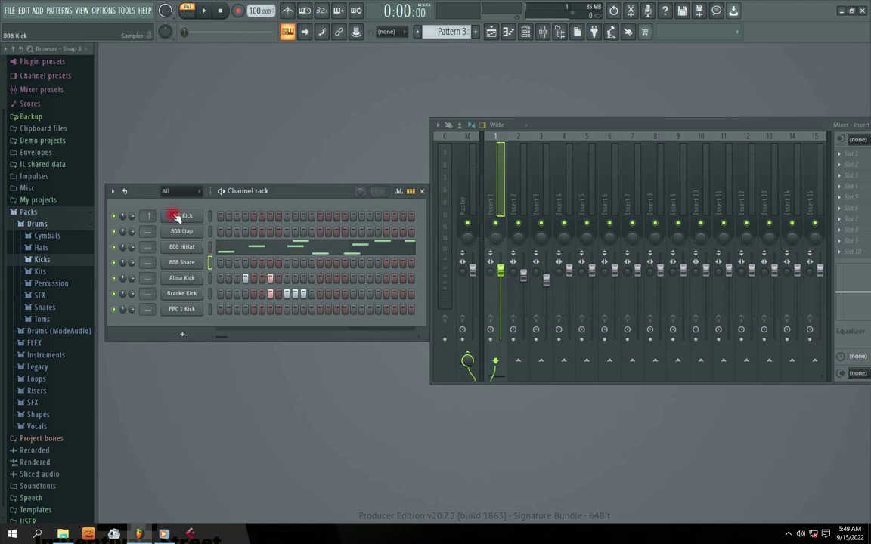
pyautogui.click(463, 176)
pyautogui.click(499, 202)
# Fill the first twelve 808 Kick steps in Pattern 3, and mute the 808 HiHat channel and clear its notes.
pyautogui.click(223, 219)
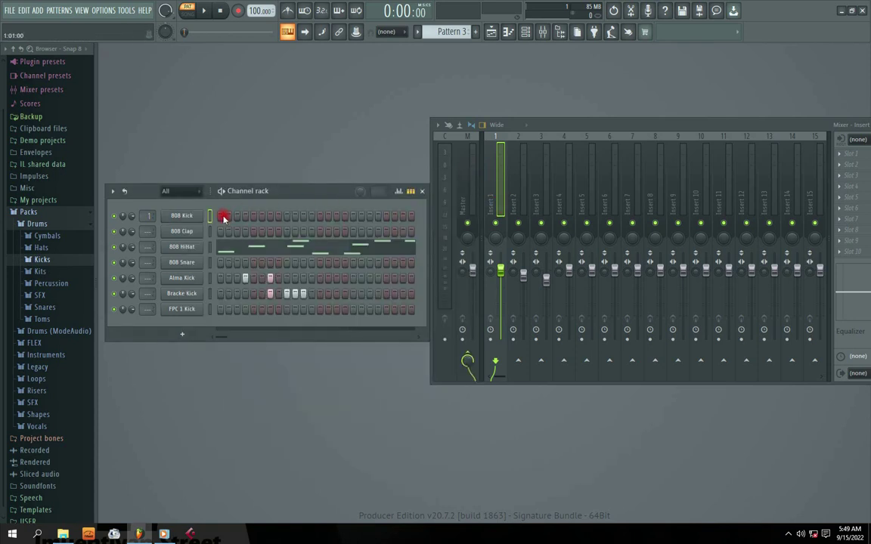
pyautogui.moveTo(223, 218); pyautogui.dragTo(311, 217)
pyautogui.click(114, 248)
pyautogui.click(211, 248)
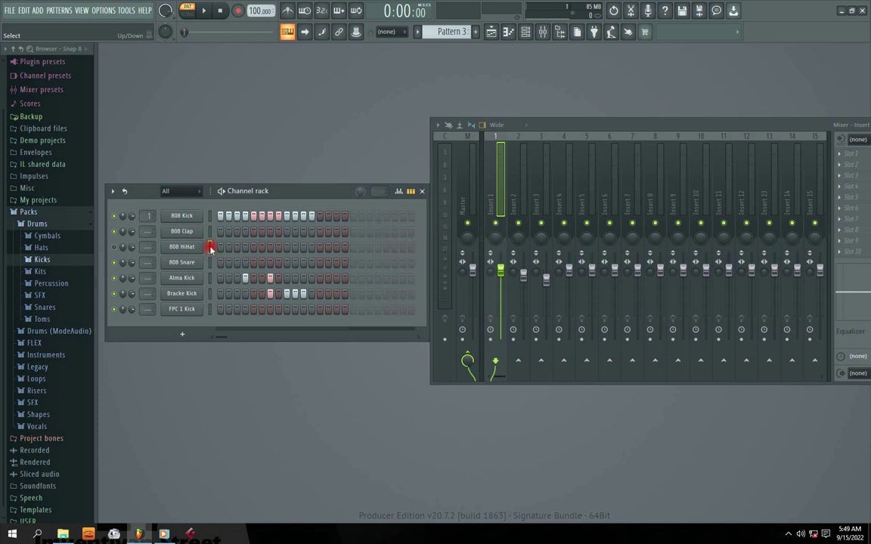
# Clear the Alma Kick and Bracke Kick steps, and reposition the channel rack and Mixer with a gap between them.
pyautogui.moveTo(281, 189); pyautogui.dragTo(289, 191)
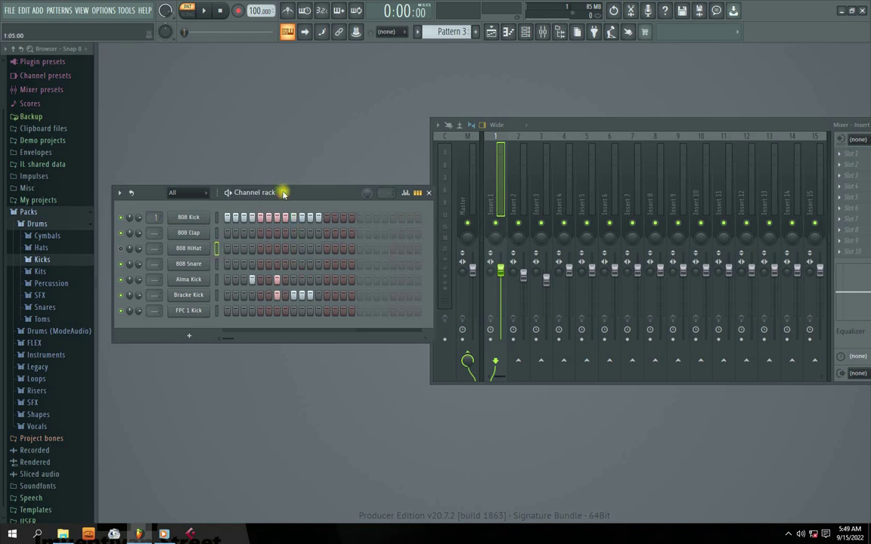
pyautogui.click(216, 296)
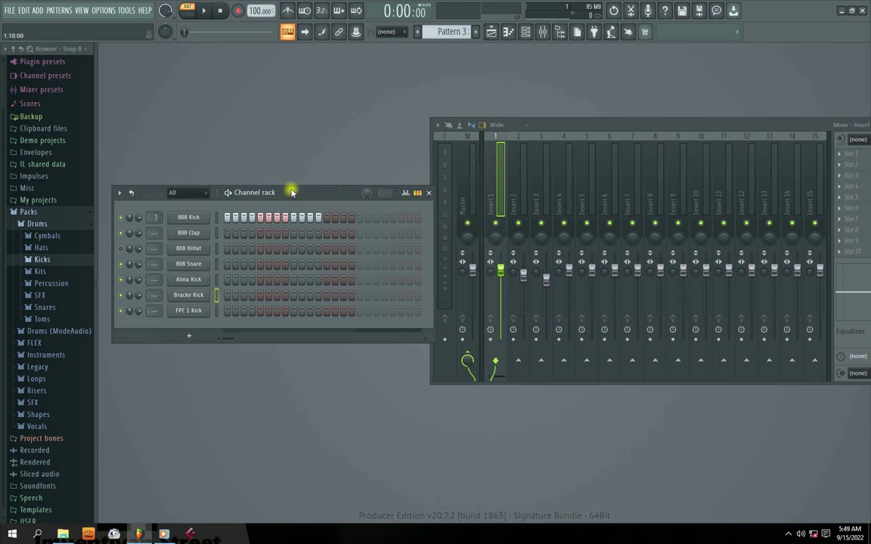
pyautogui.moveTo(292, 192); pyautogui.dragTo(301, 198)
pyautogui.moveTo(566, 127); pyautogui.dragTo(597, 151)
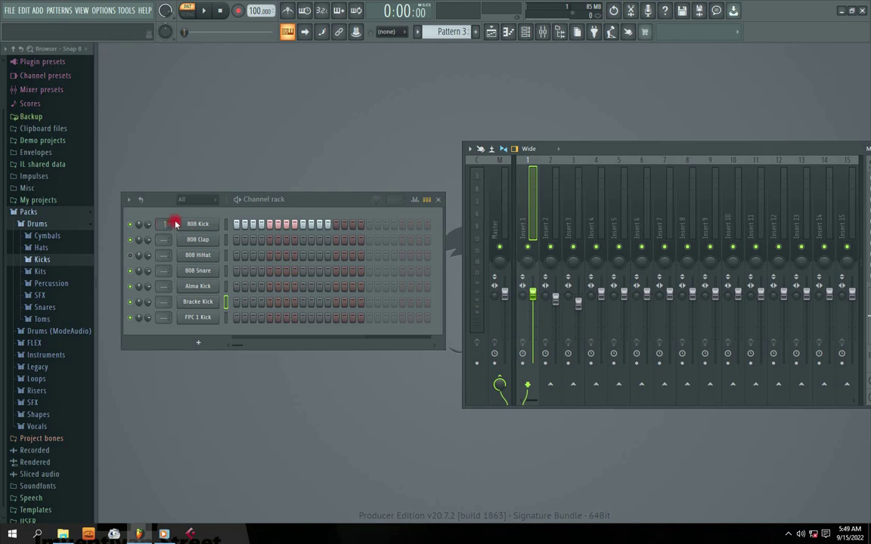
# Play Pattern 3 to check the 808 Kick's signal on Insert 1 in the Mixer, and stop playback.
pyautogui.moveTo(161, 224); pyautogui.dragTo(541, 236)
pyautogui.click(204, 12)
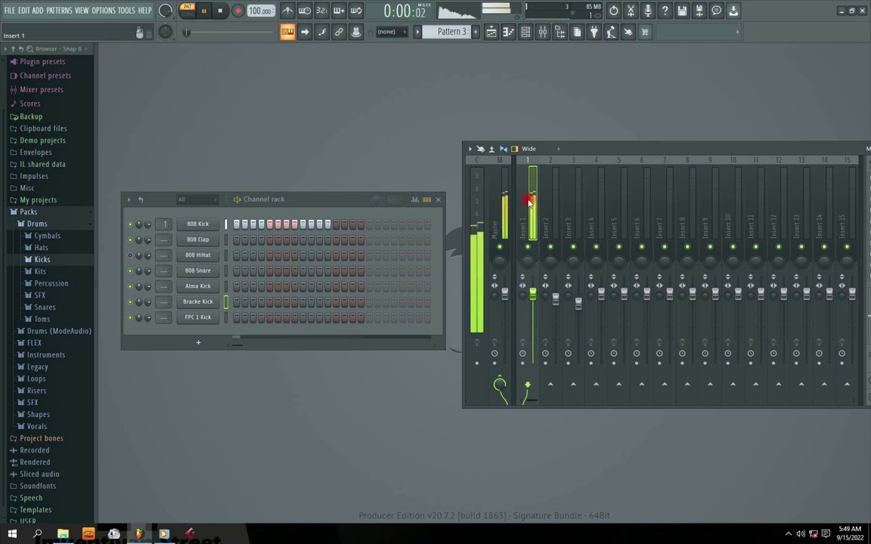
pyautogui.click(210, 13)
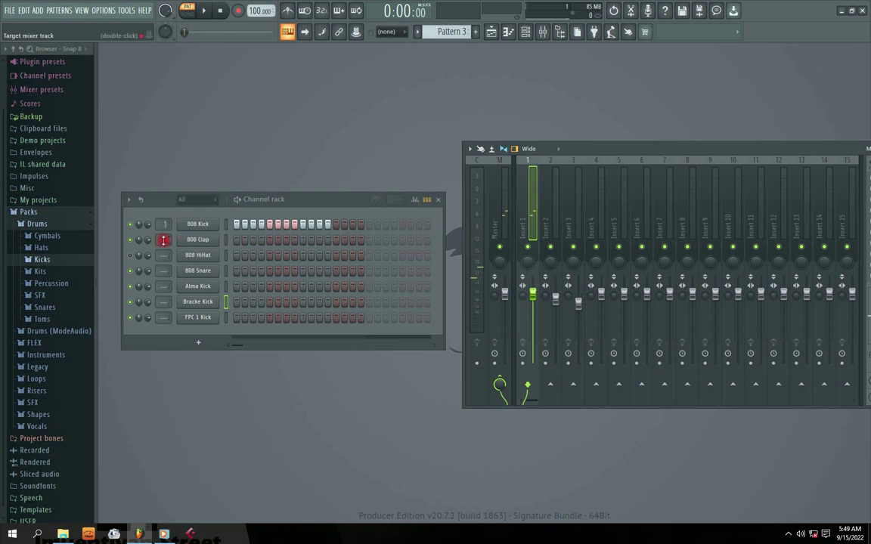
# Clear the 808 Kick steps and fill steps 5 to 15 of the 808 Clap channel in Pattern 3.
pyautogui.click(203, 239)
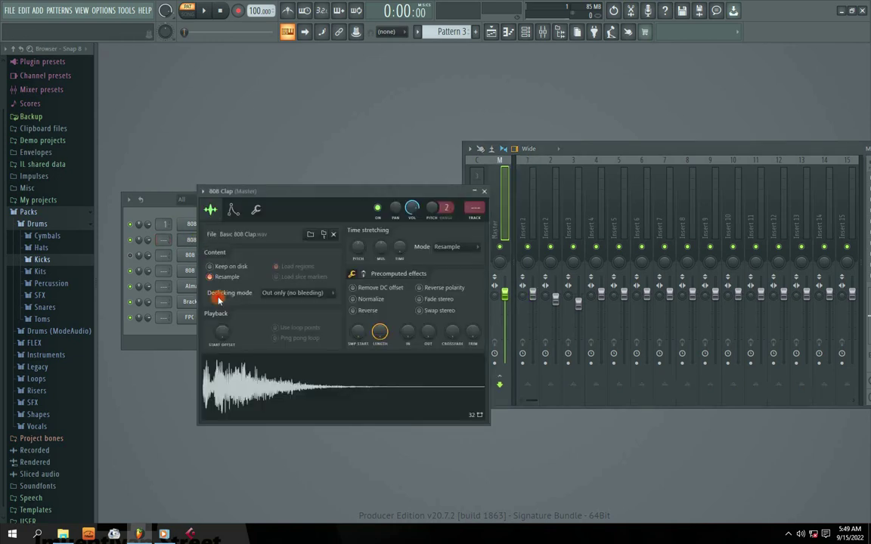
pyautogui.click(483, 191)
pyautogui.moveTo(268, 241); pyautogui.dragTo(352, 240)
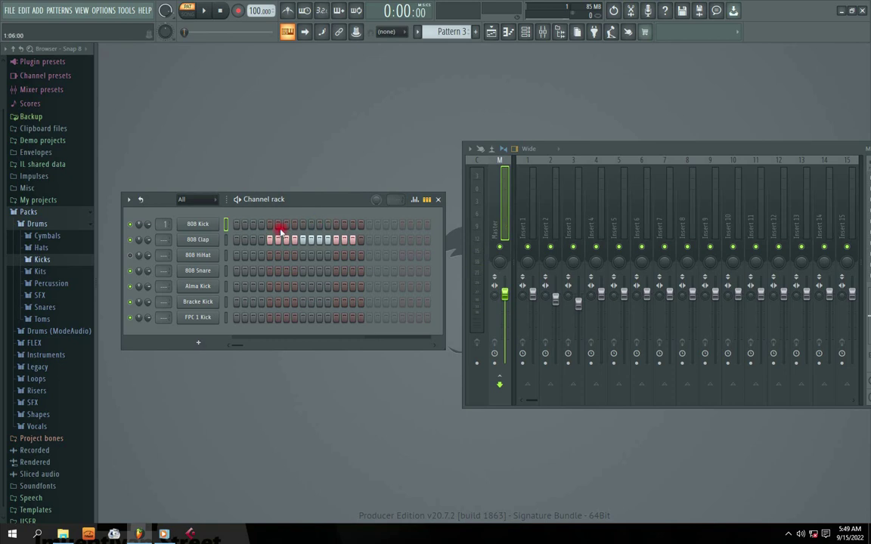
# Route the 808 Clap channel to mixer track 2 and play the pattern to check its signal on Insert 2.
pyautogui.scroll(2, 164, 240)
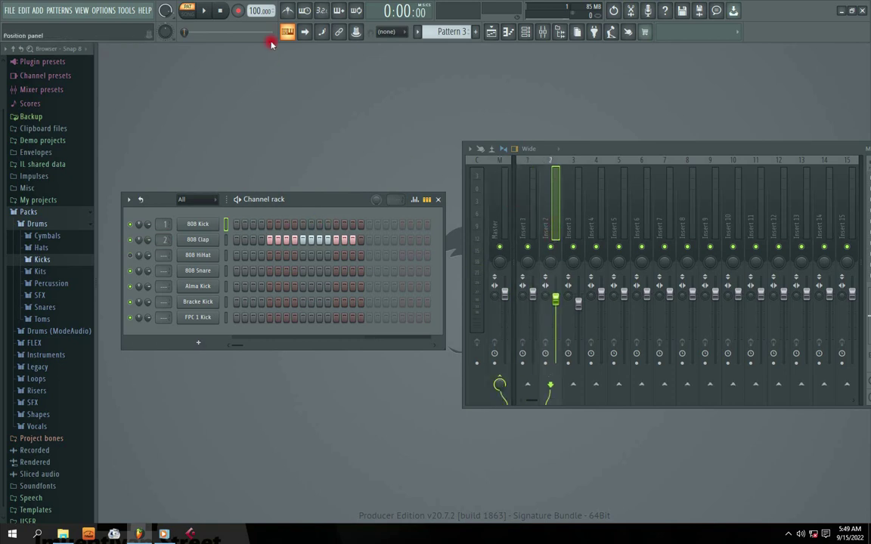
pyautogui.click(204, 11)
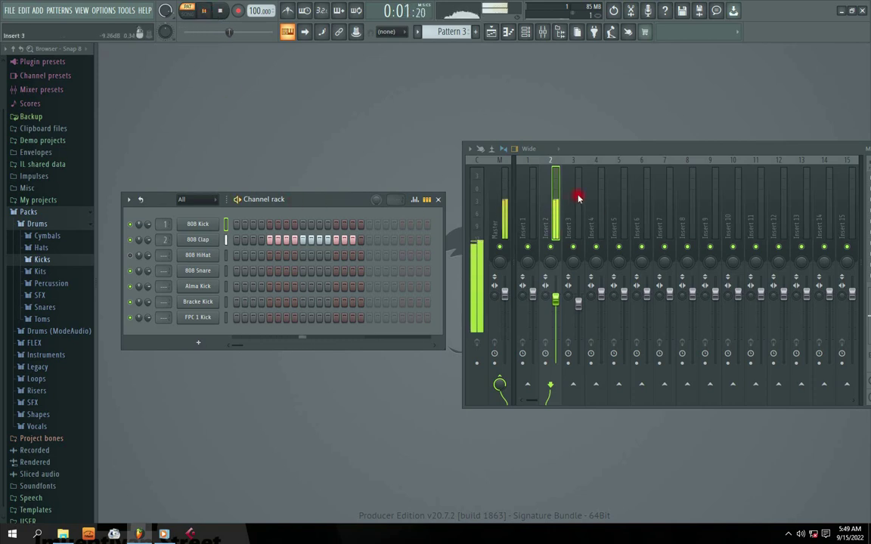
pyautogui.moveTo(330, 201); pyautogui.dragTo(321, 202)
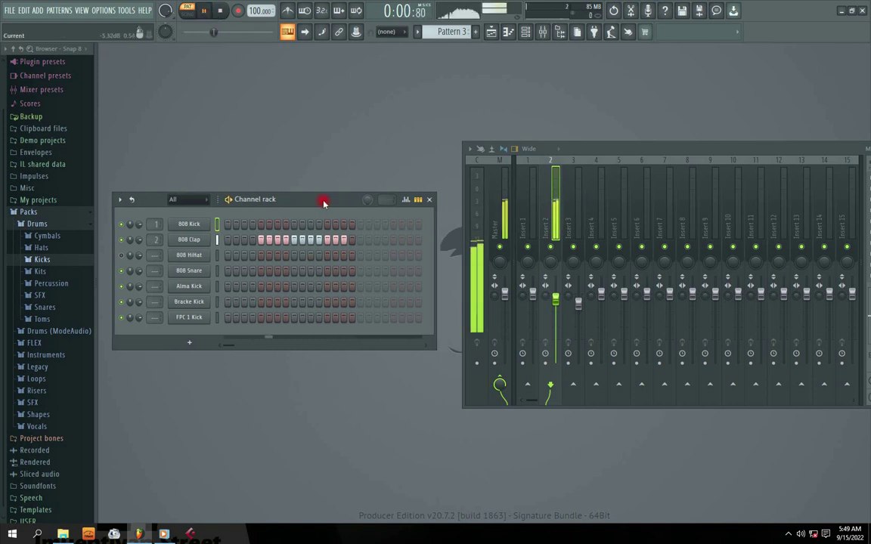
pyautogui.press('space')
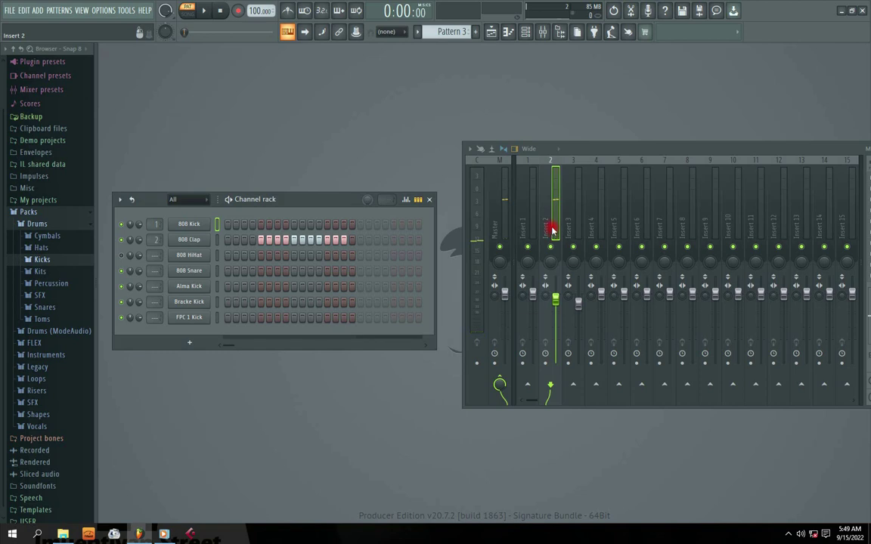
# Lower the volume faders of Insert 1 and Insert 2 in the Mixer while playing the pattern, and stop playback.
pyautogui.moveTo(590, 156); pyautogui.dragTo(579, 146)
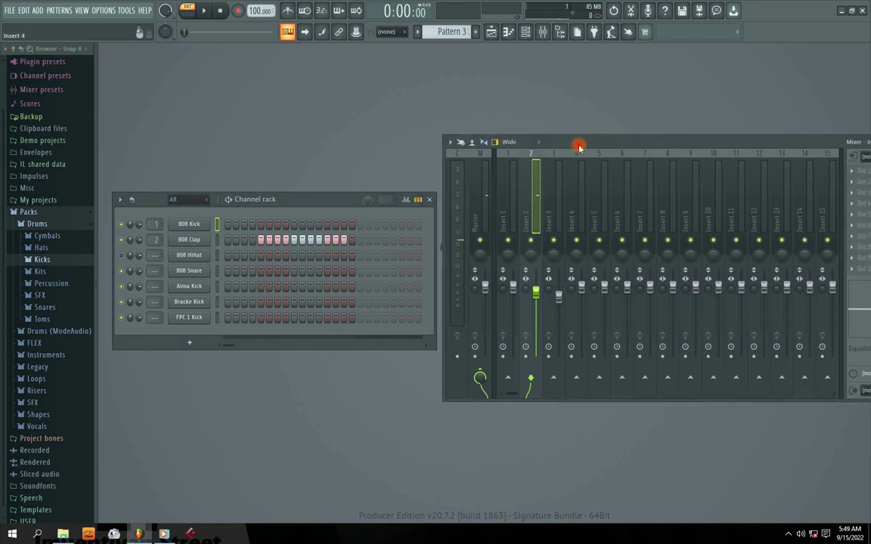
pyautogui.click(512, 289)
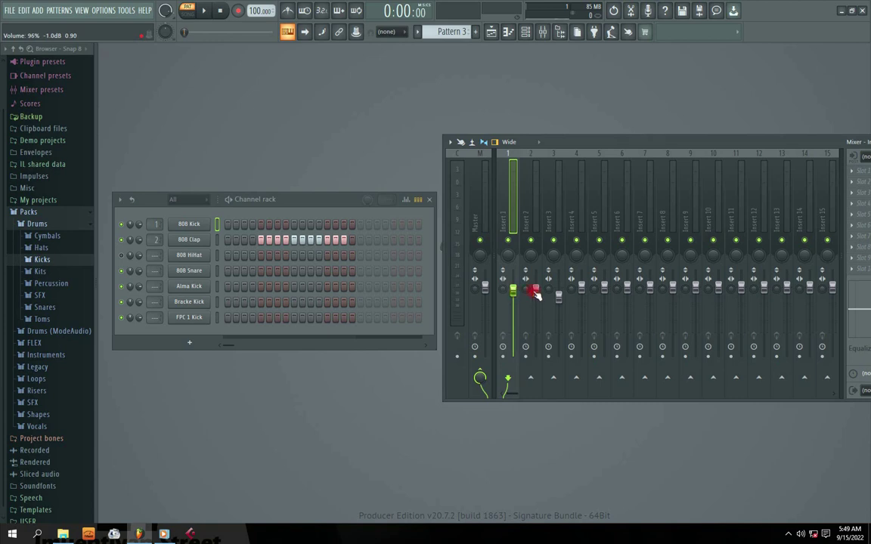
pyautogui.moveTo(534, 292); pyautogui.dragTo(535, 289)
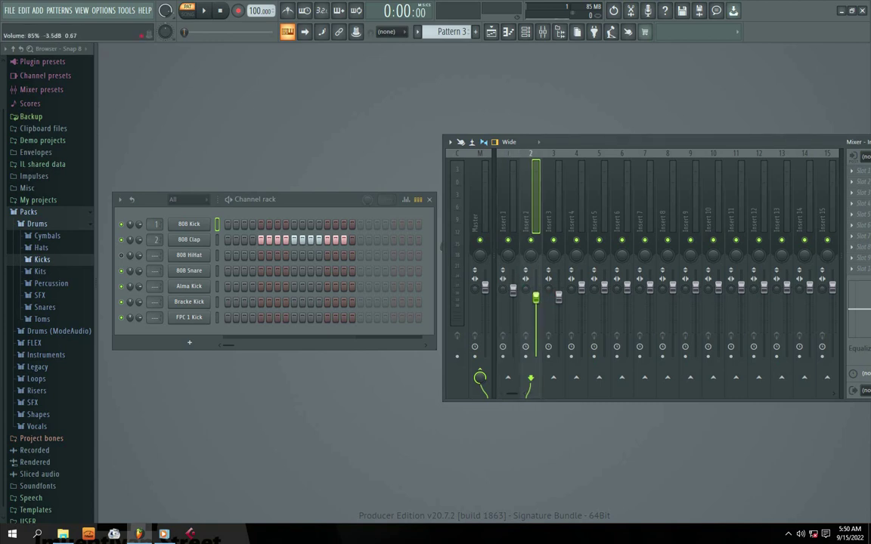
pyautogui.moveTo(280, 202); pyautogui.dragTo(295, 191)
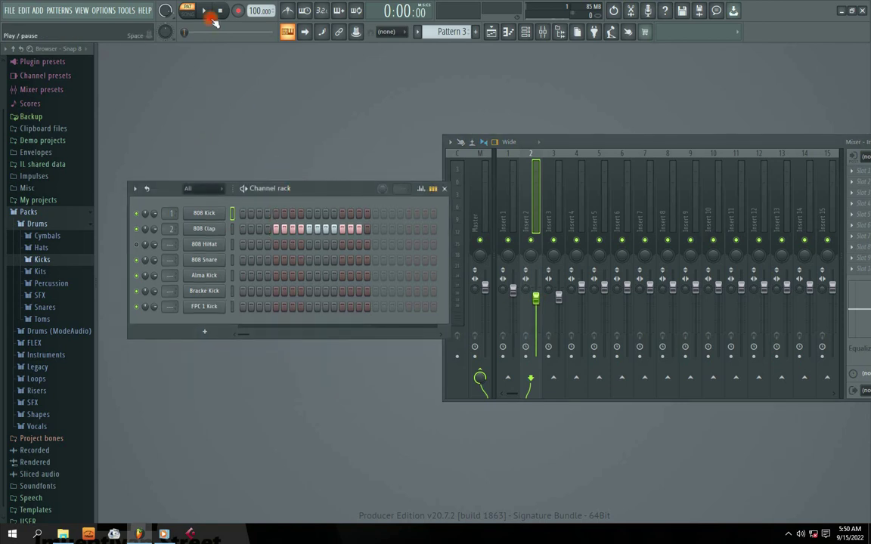
pyautogui.click(205, 11)
pyautogui.moveTo(536, 299); pyautogui.dragTo(509, 305)
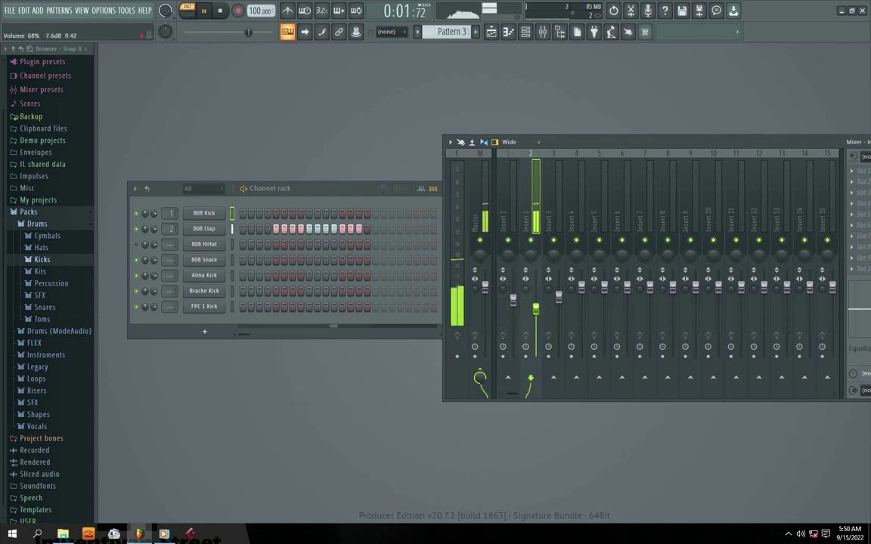
pyautogui.click(282, 188)
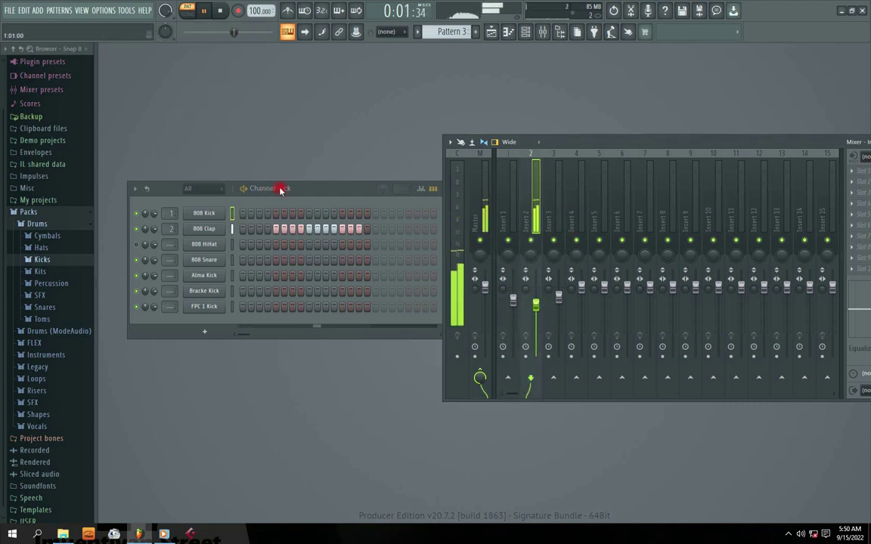
pyautogui.click(224, 13)
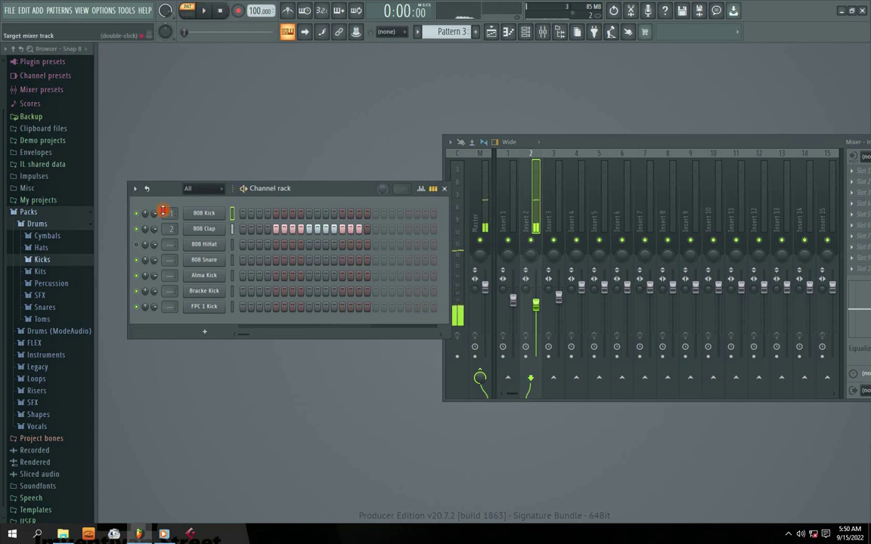
# Add steps: 808 HiHat 3, 808 Snare 3 and 8, Alma Kick 12, Bracke Kick 5, 9 and 15, FPC 1 Kick 4 and 14.
pyautogui.click(259, 260)
pyautogui.click(301, 260)
pyautogui.click(334, 276)
pyautogui.click(276, 291)
pyautogui.click(310, 291)
pyautogui.click(358, 291)
pyautogui.click(350, 307)
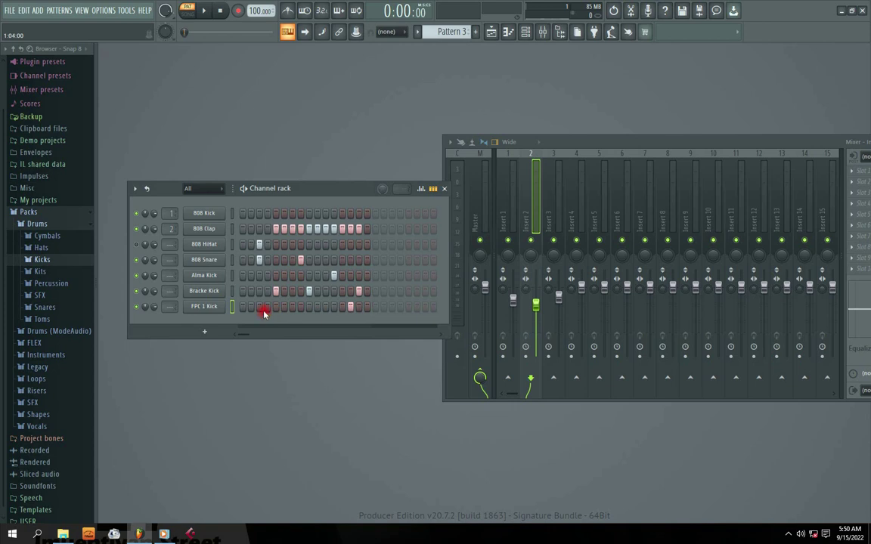
# Route 808 HiHat, 808 Snare, Alma Kick, Bracke Kick and FPC 1 Kick to mixer tracks 3, 4, 5, 6 and 7 respectively.
pyautogui.moveTo(293, 197); pyautogui.dragTo(304, 183)
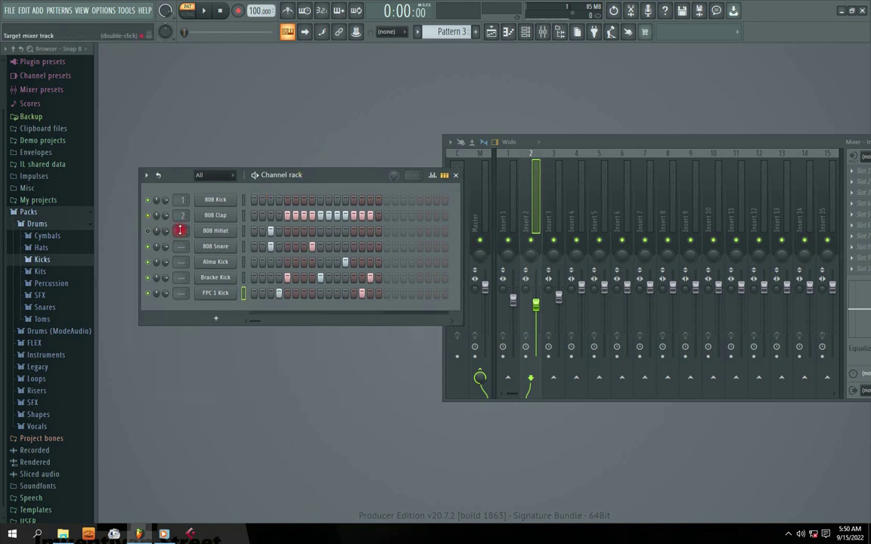
pyautogui.scroll(3, 182, 231)
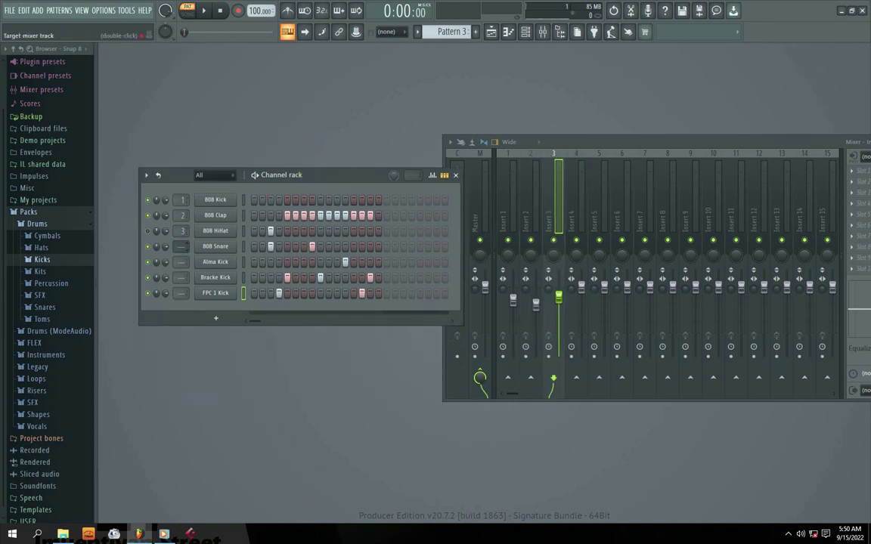
pyautogui.scroll(4, 181, 246)
pyautogui.scroll(4, 182, 262)
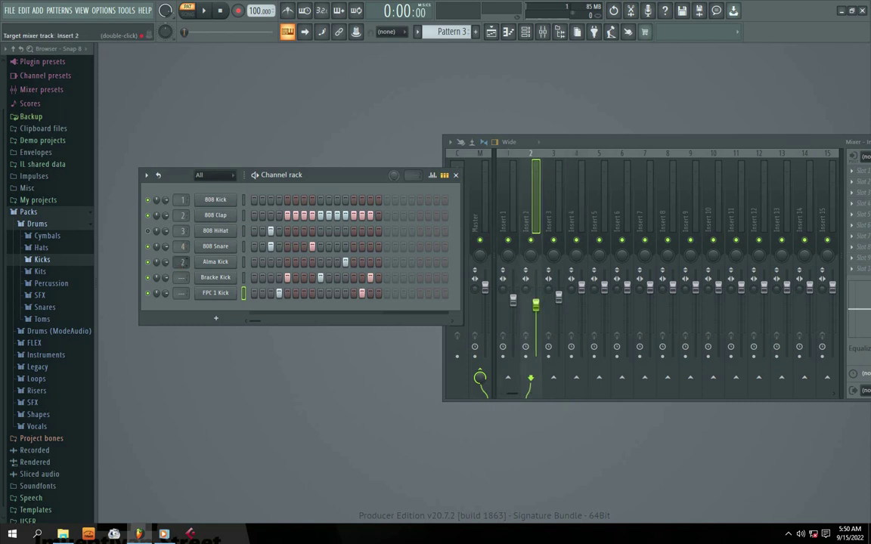
pyautogui.scroll(1, 183, 262)
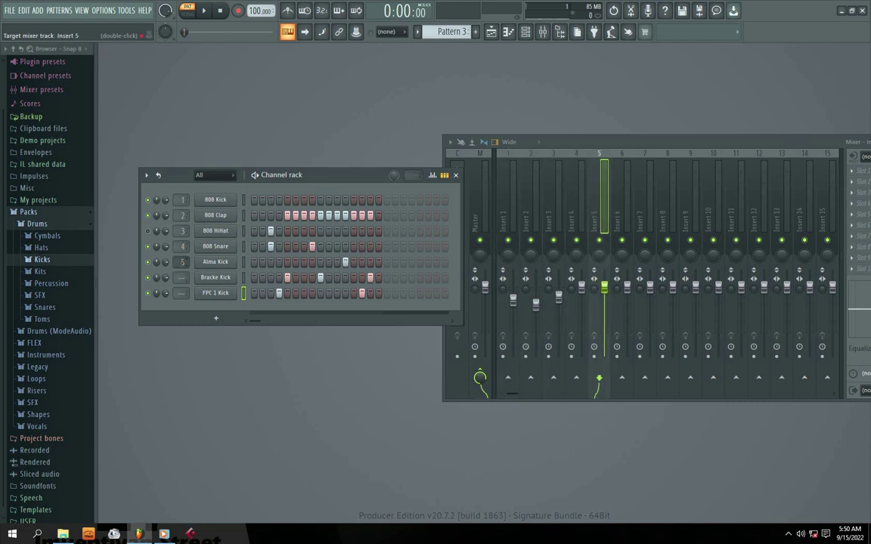
pyautogui.scroll(2, 182, 277)
pyautogui.scroll(3, 182, 293)
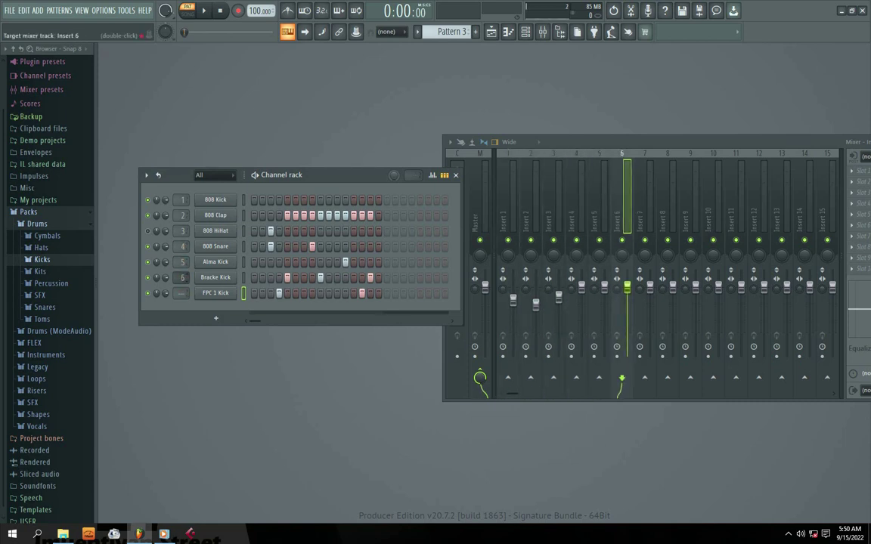
pyautogui.scroll(5, 182, 292)
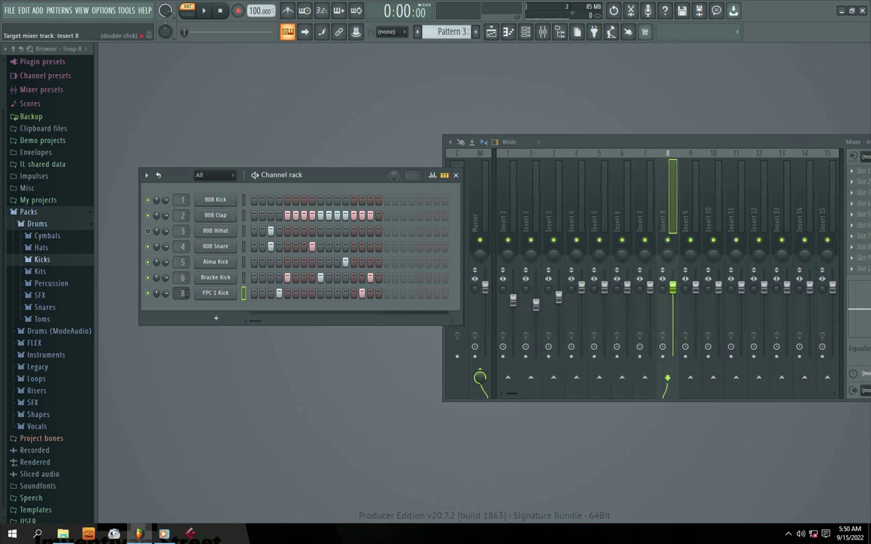
pyautogui.scroll(-1, 182, 292)
# Arrange the channel rack and Mixer side by side and play Pattern 3 to watch the levels on Inserts 1 to 7.
pyautogui.moveTo(307, 173); pyautogui.dragTo(273, 172)
pyautogui.moveTo(544, 141); pyautogui.dragTo(580, 136)
pyautogui.moveTo(303, 173)
pyautogui.mouseDown()
pyautogui.moveTo(291, 187)
pyautogui.moveTo(305, 189)
pyautogui.mouseUp()
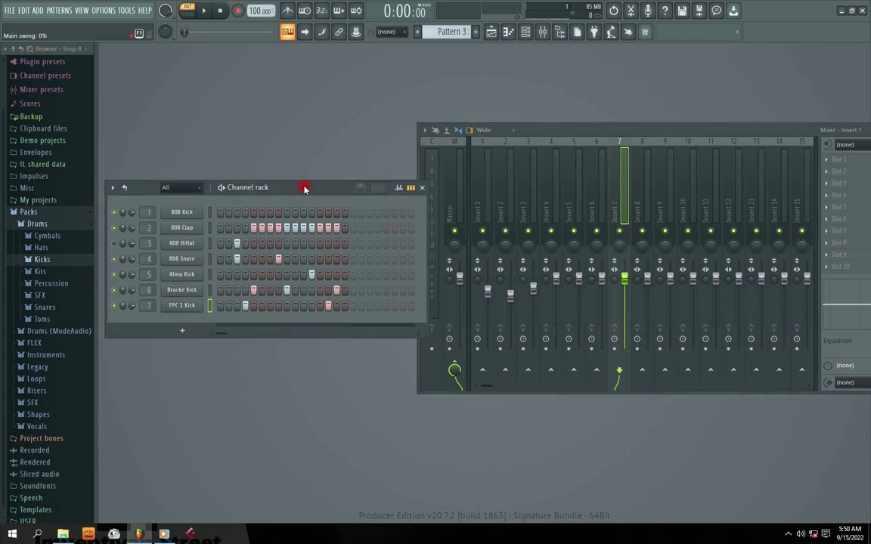
pyautogui.click(206, 11)
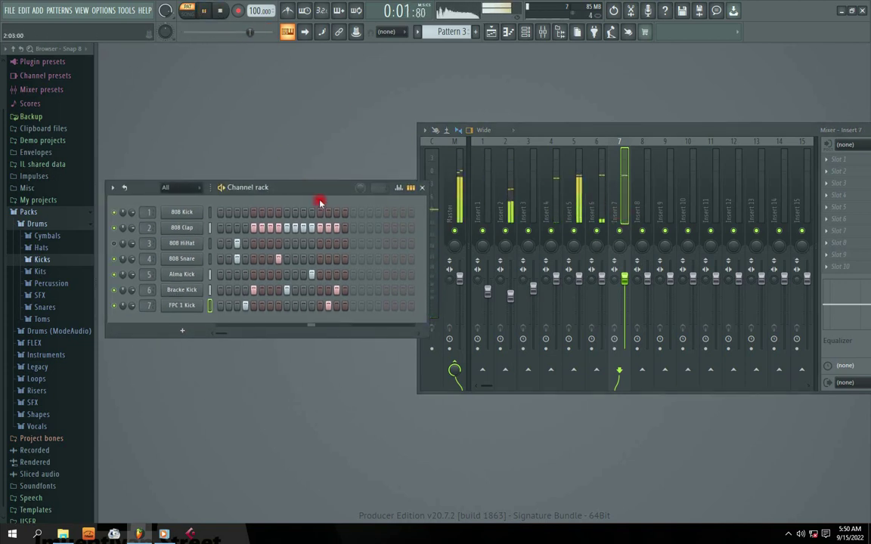
pyautogui.press('space')
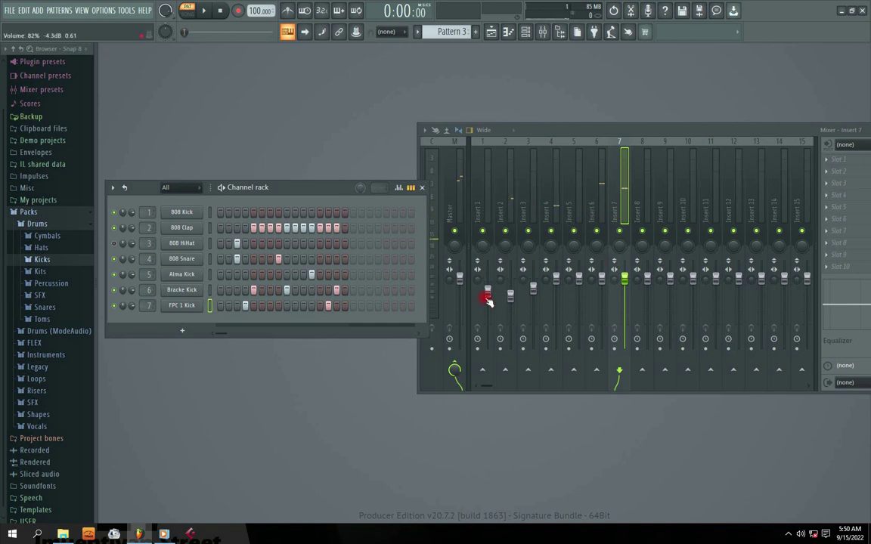
# Pull the Insert 7 volume fader all the way down and lower the faders of Inserts 3 to 6.
pyautogui.moveTo(622, 277); pyautogui.dragTo(623, 346)
pyautogui.moveTo(604, 277); pyautogui.dragTo(532, 300)
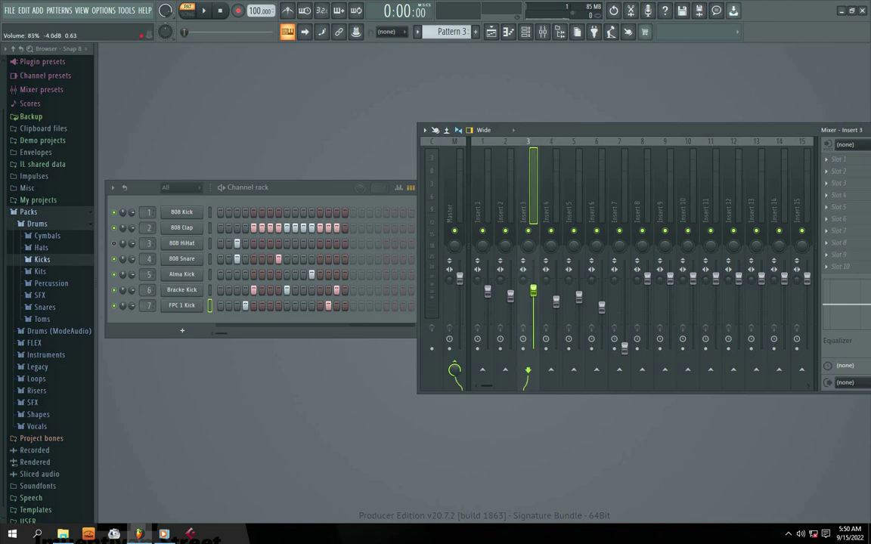
pyautogui.click(510, 295)
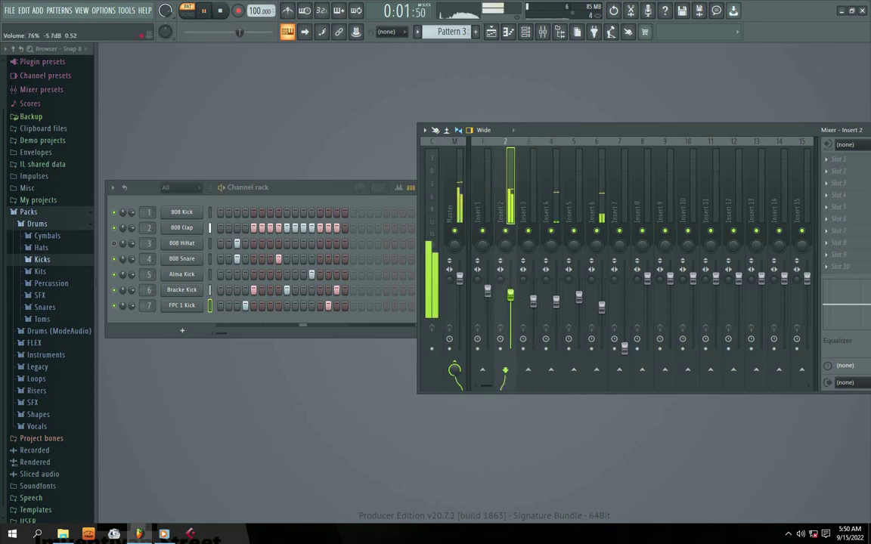
# Fine-tune the volume faders of Inserts 3 to 6 while the pattern plays, setting Insert 6 to about 70%.
pyautogui.click(534, 302)
pyautogui.click(556, 301)
pyautogui.click(579, 301)
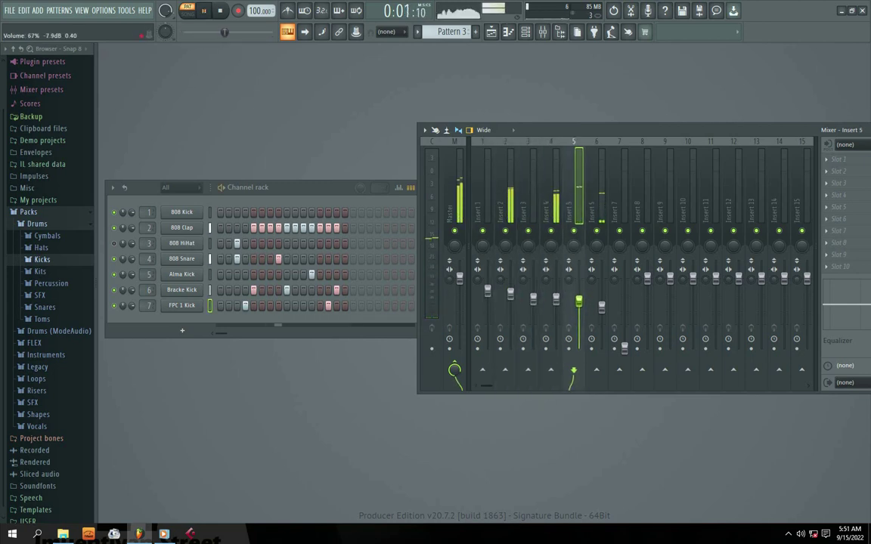
pyautogui.click(601, 306)
pyautogui.moveTo(601, 306); pyautogui.dragTo(601, 300)
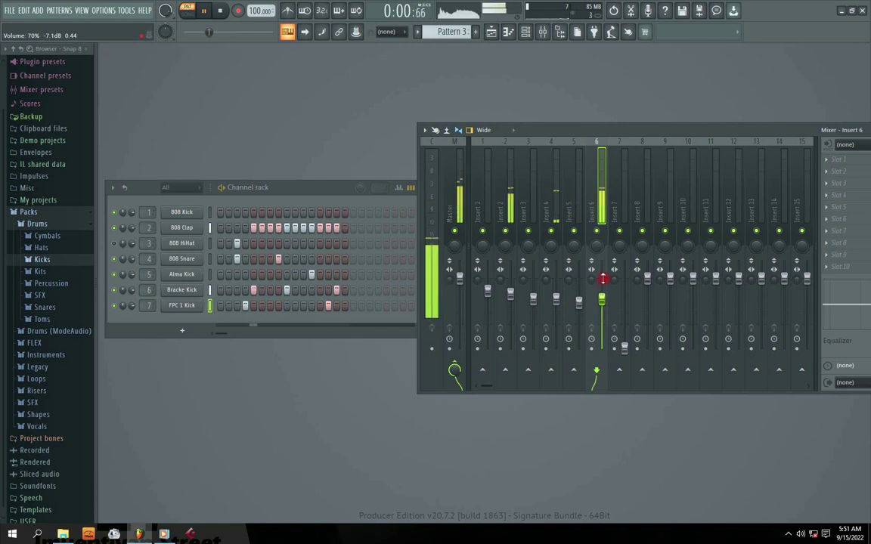
# Stop playback and move the Mixer over the channel rack so that its whole window, including the effect slots, is in view.
pyautogui.moveTo(302, 188); pyautogui.dragTo(345, 198)
pyautogui.press('space')
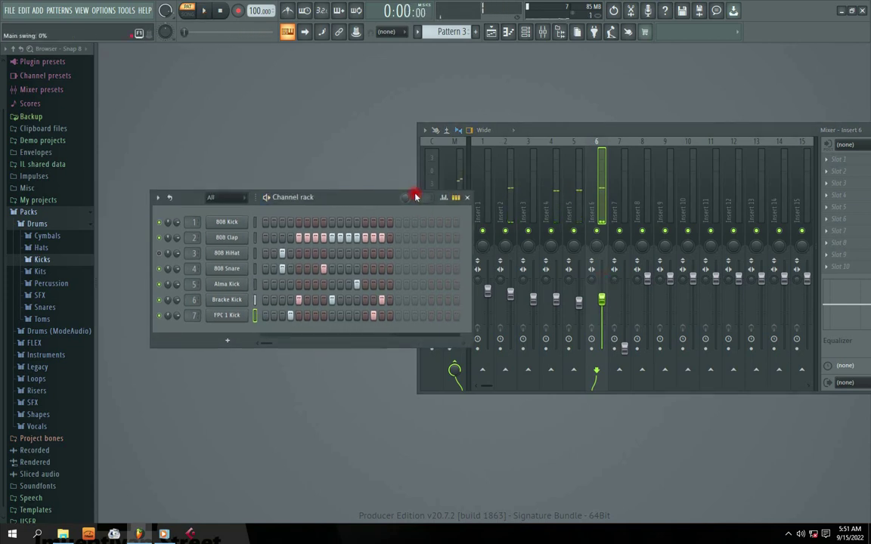
pyautogui.moveTo(605, 142); pyautogui.dragTo(562, 136)
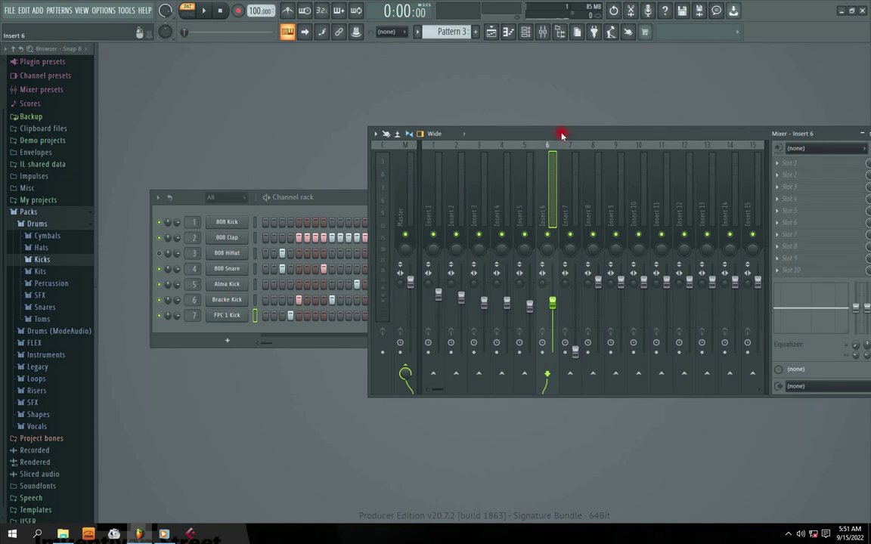
pyautogui.moveTo(551, 133); pyautogui.dragTo(427, 131)
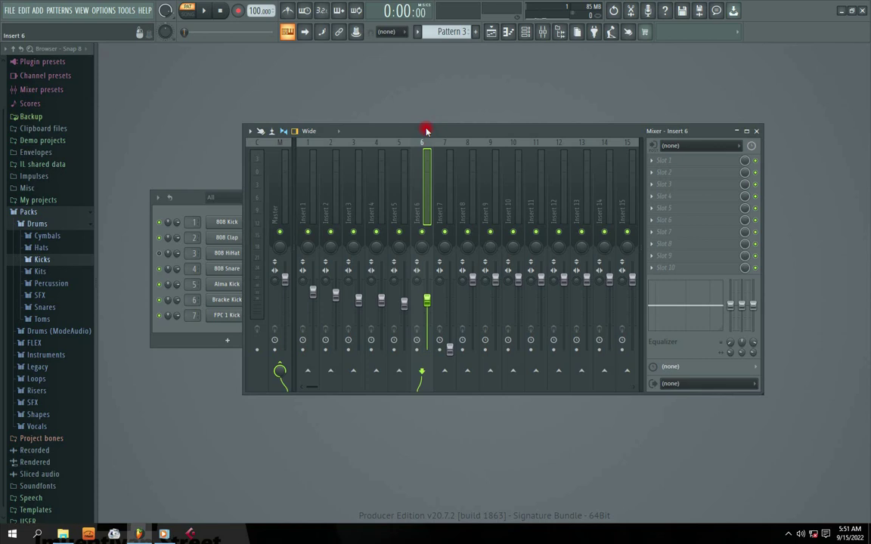
# Reposition the Mixer and the channel rack so that the rack overlaps only the Mixer's edge.
pyautogui.moveTo(426, 131); pyautogui.dragTo(468, 133)
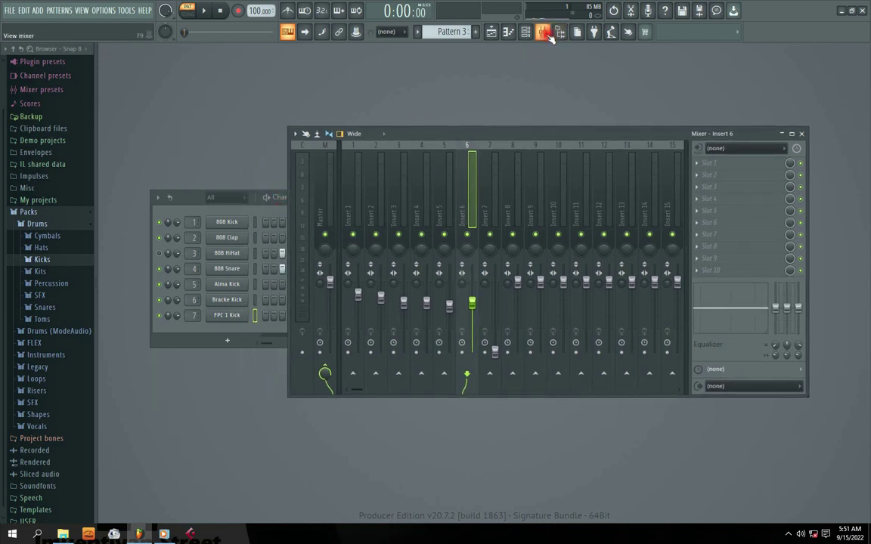
pyautogui.click(544, 31)
pyautogui.click(544, 32)
pyautogui.moveTo(482, 131); pyautogui.dragTo(544, 130)
pyautogui.moveTo(308, 204); pyautogui.dragTo(275, 217)
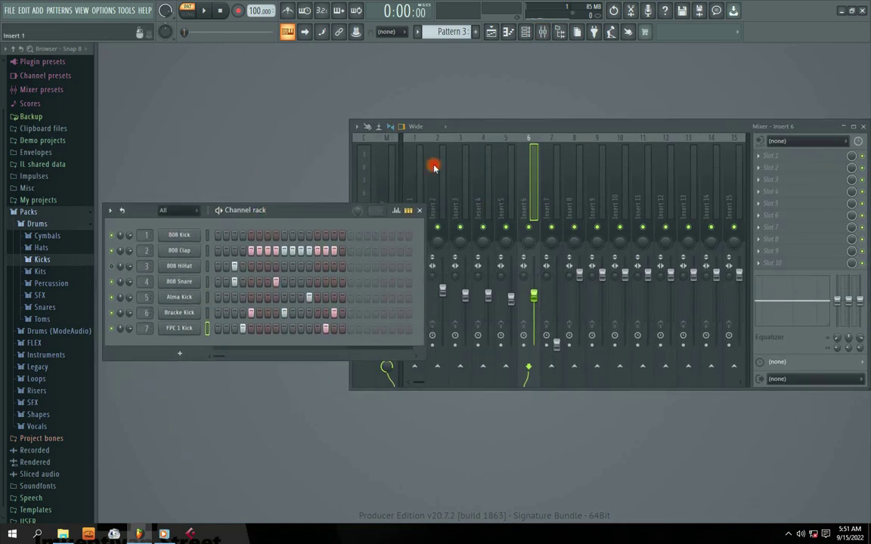
pyautogui.click(571, 122)
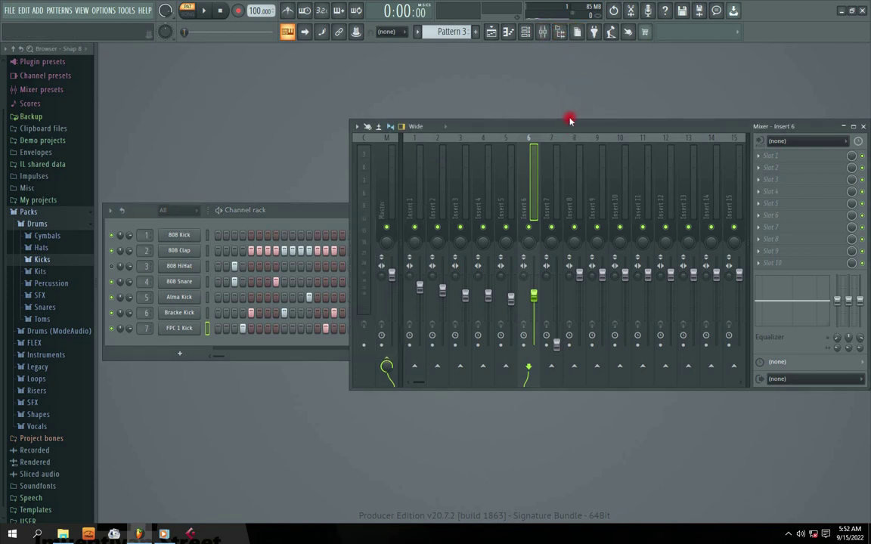
pyautogui.moveTo(568, 124); pyautogui.dragTo(575, 112)
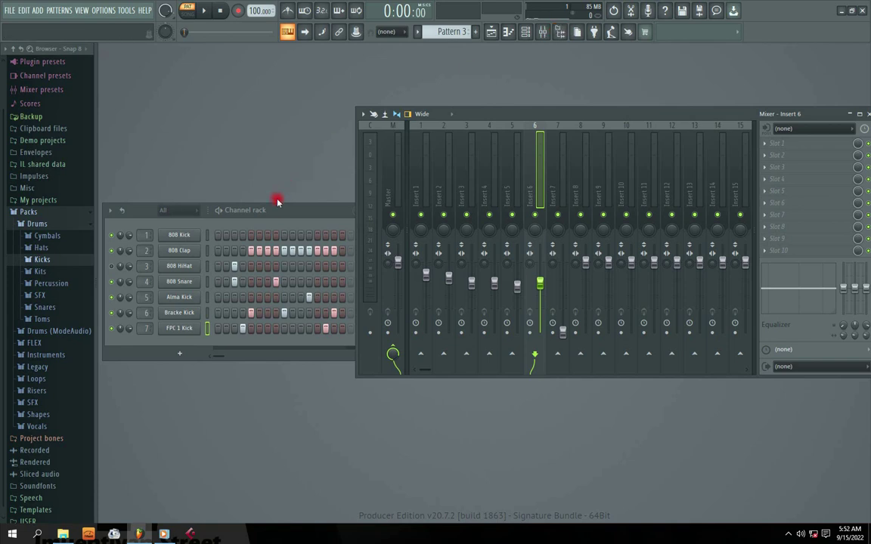
pyautogui.moveTo(278, 203); pyautogui.dragTo(359, 181)
# Collapse the Drums and Packs folders in the browser and hide the browser.
pyautogui.moveTo(93, 256); pyautogui.dragTo(131, 227)
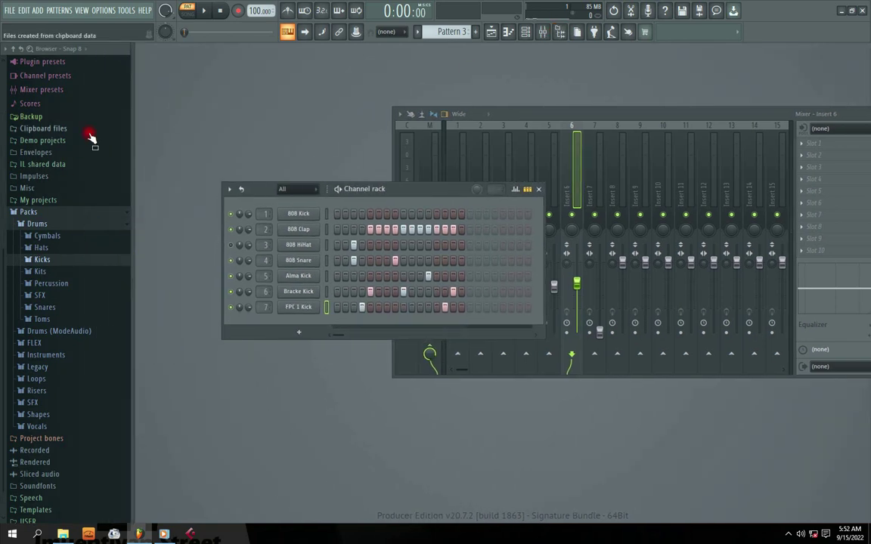
pyautogui.click(43, 224)
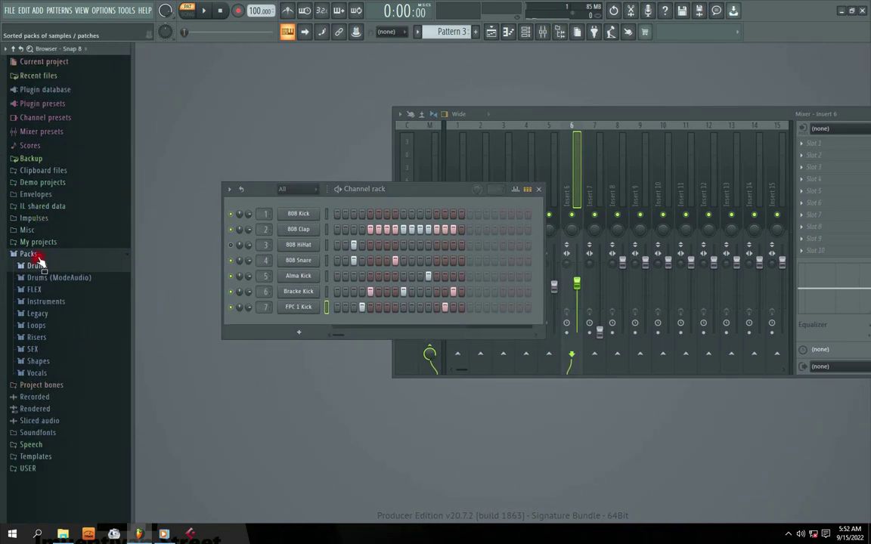
pyautogui.click(34, 254)
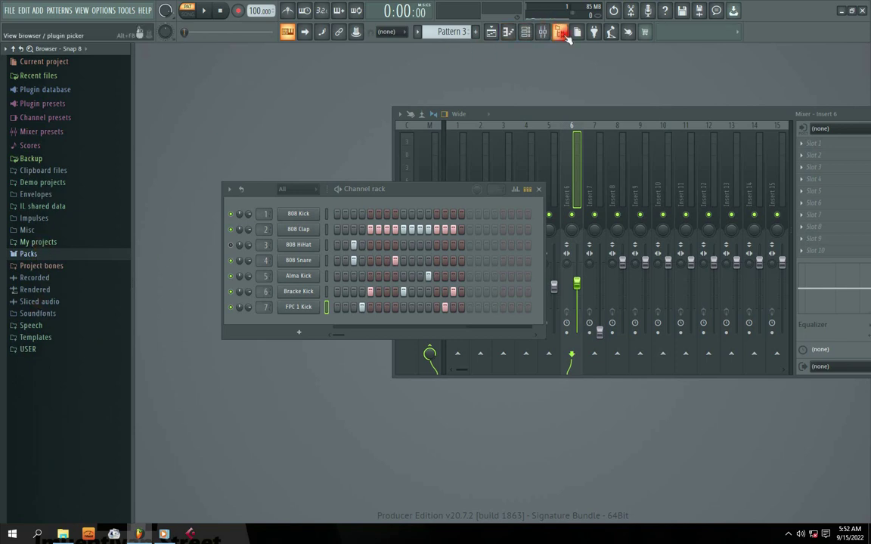
pyautogui.click(560, 31)
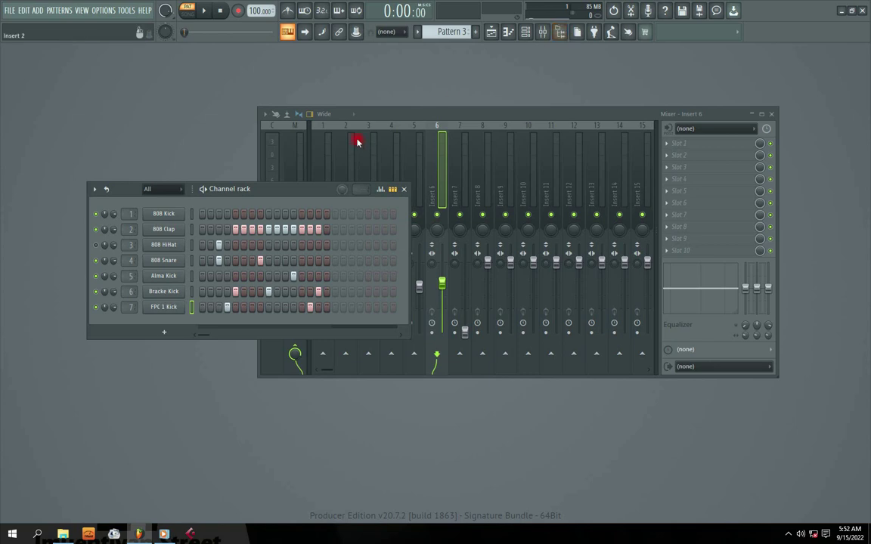
# Toggle the channel rack and Playlist windows on and off, and close every window including the Mixer.
pyautogui.moveTo(320, 190); pyautogui.dragTo(463, 199)
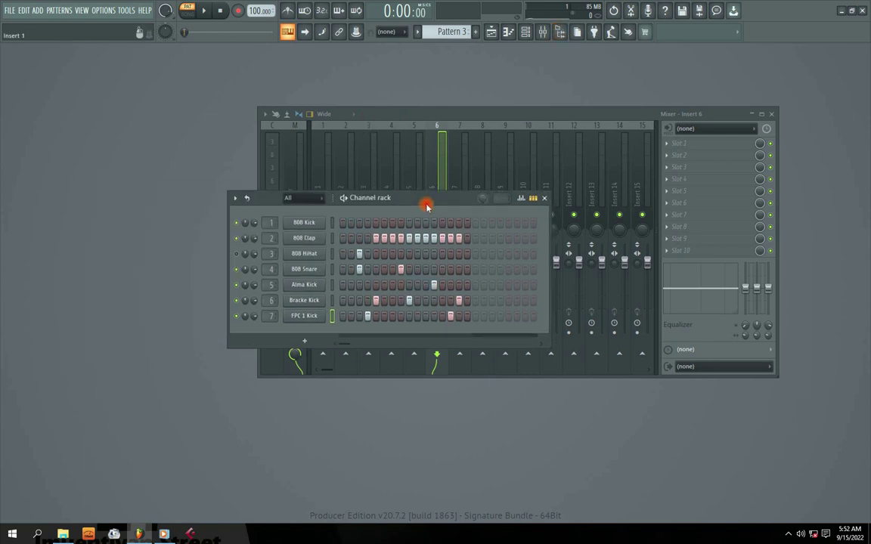
pyautogui.click(544, 196)
pyautogui.click(527, 33)
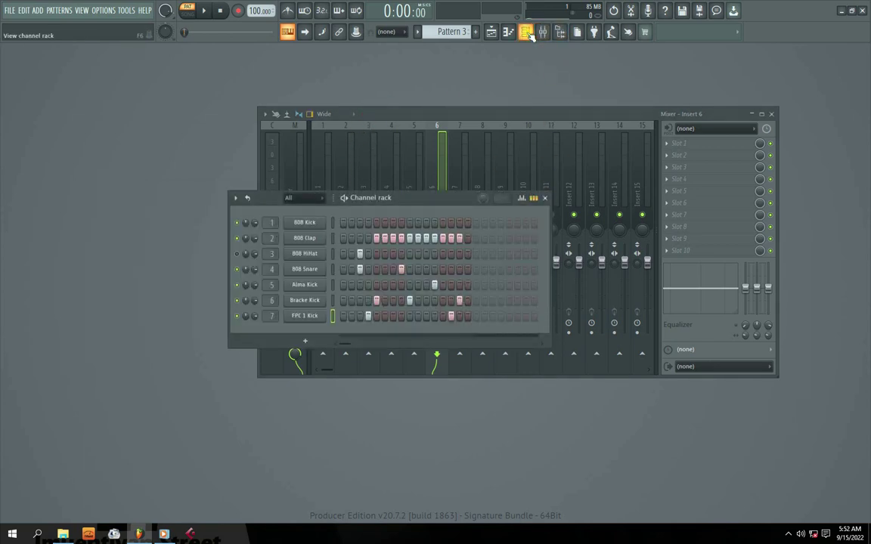
pyautogui.click(527, 33)
pyautogui.click(490, 31)
pyautogui.click(490, 32)
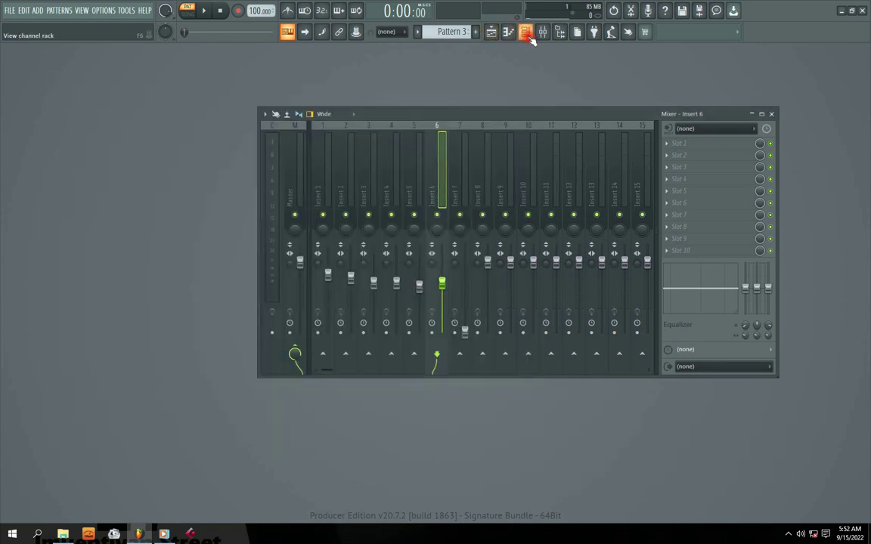
pyautogui.click(543, 31)
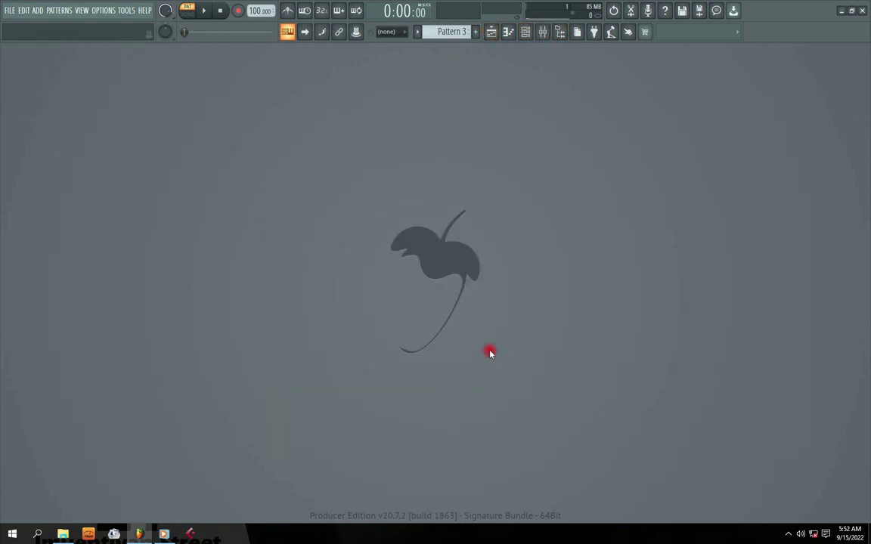
# View the Playlist arrangement maximized and close it again.
pyautogui.click(492, 32)
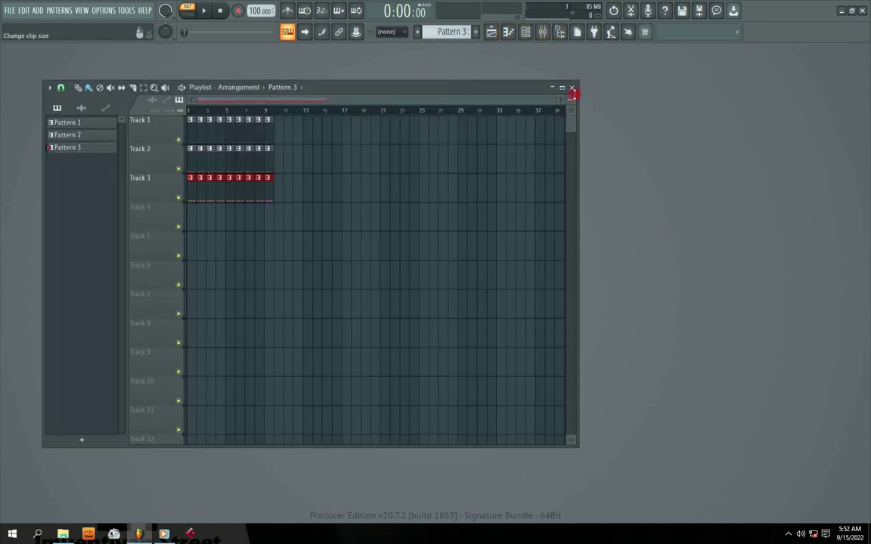
pyautogui.click(561, 88)
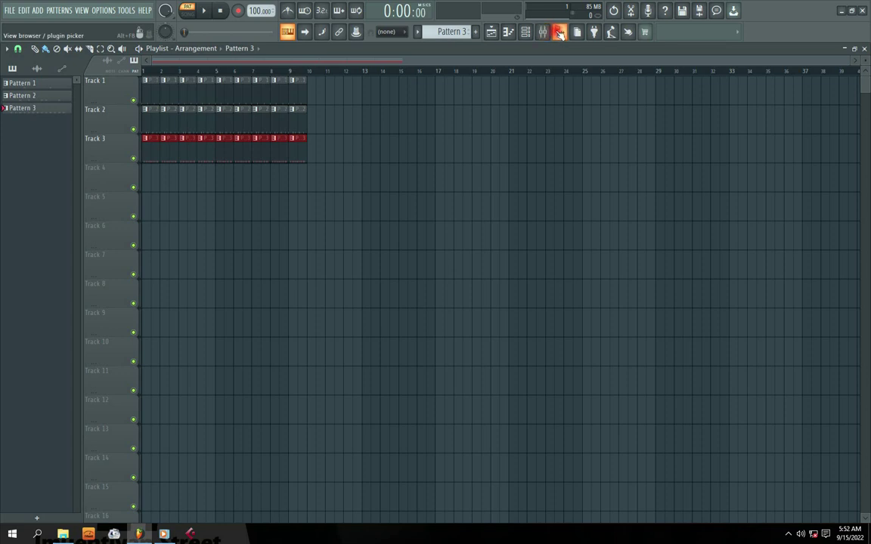
pyautogui.click(864, 48)
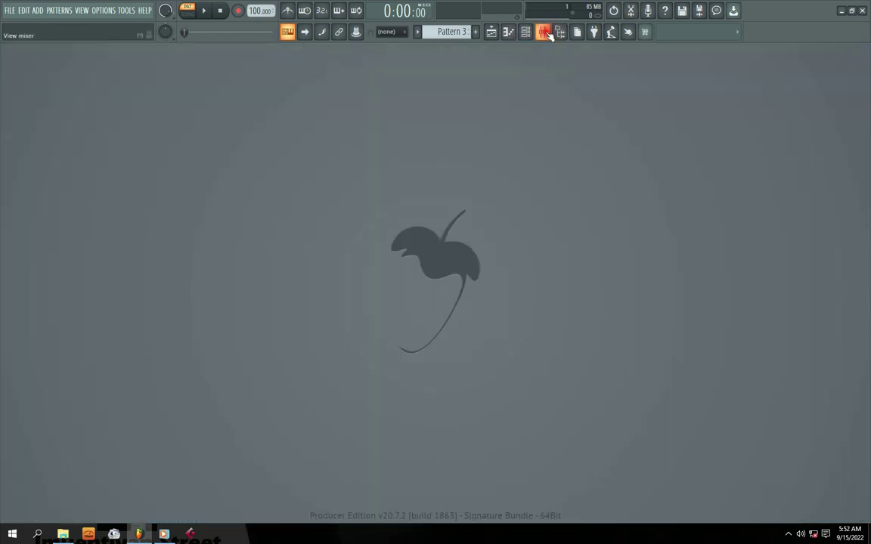
# Show and hide the browser a few times, leave it shown and make it narrower.
pyautogui.click(557, 32)
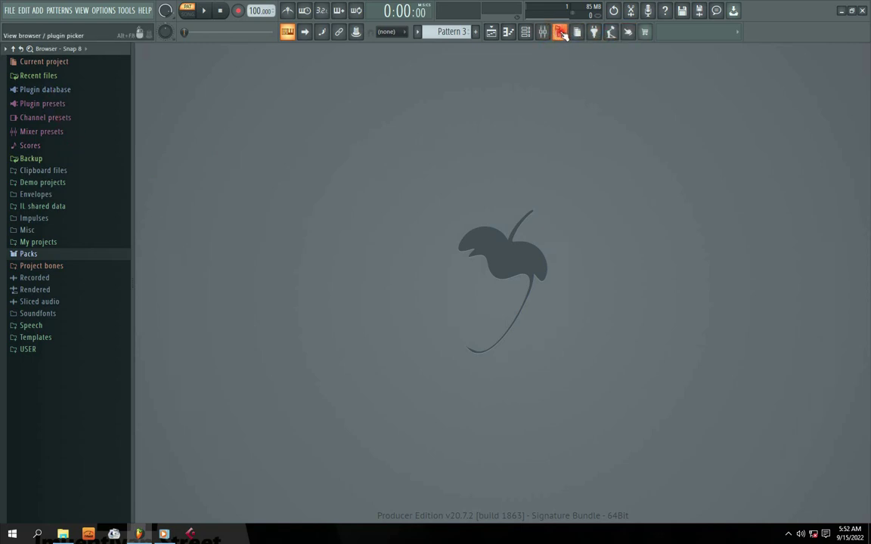
pyautogui.click(560, 33)
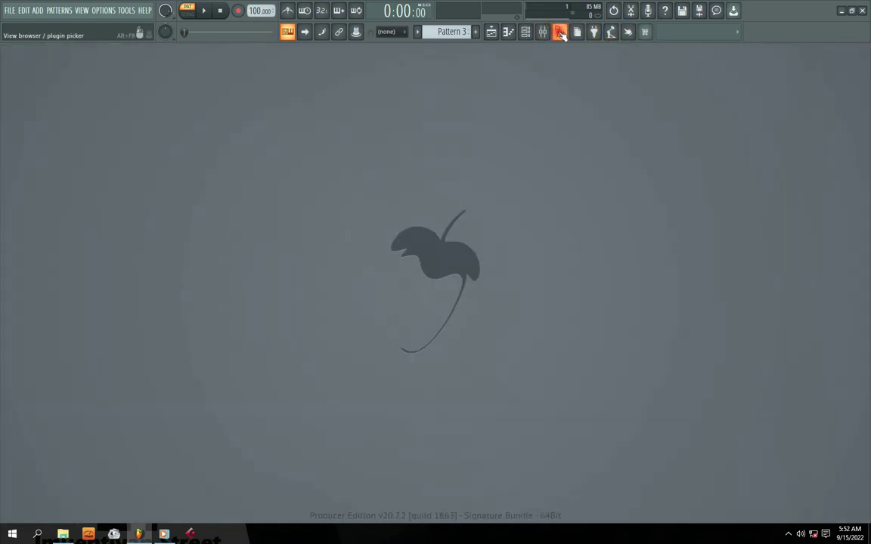
pyautogui.click(560, 32)
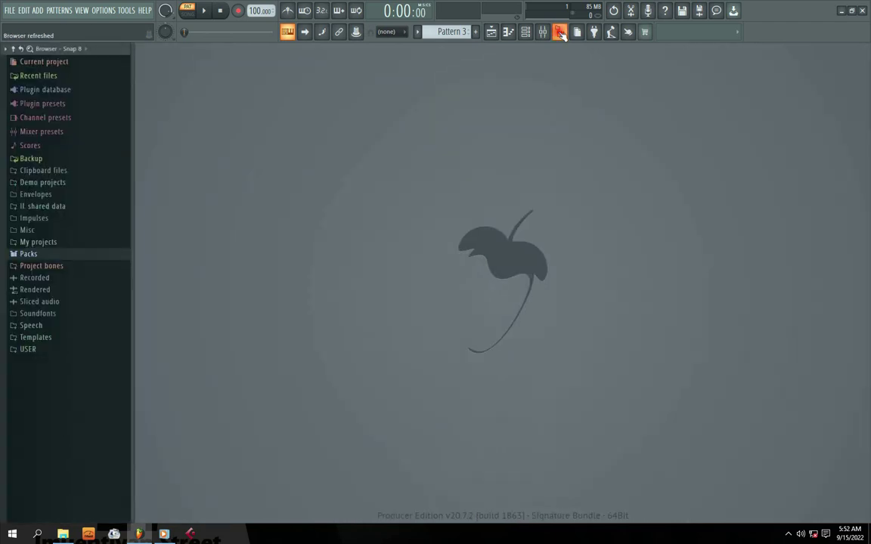
pyautogui.click(560, 32)
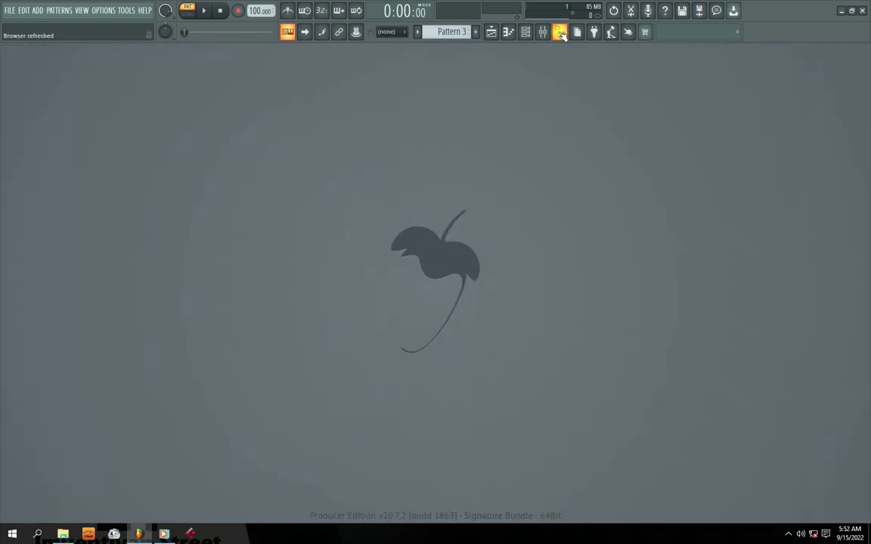
pyautogui.click(560, 33)
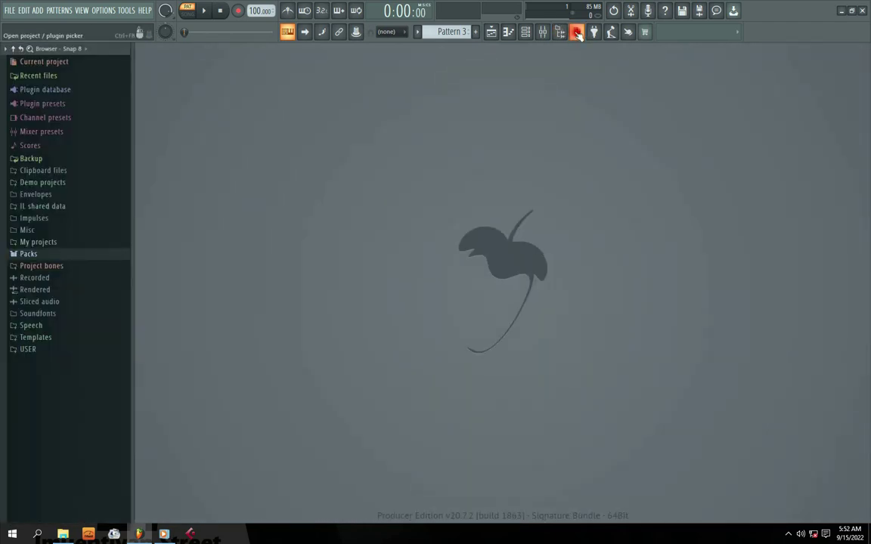
pyautogui.moveTo(134, 279); pyautogui.dragTo(91, 253)
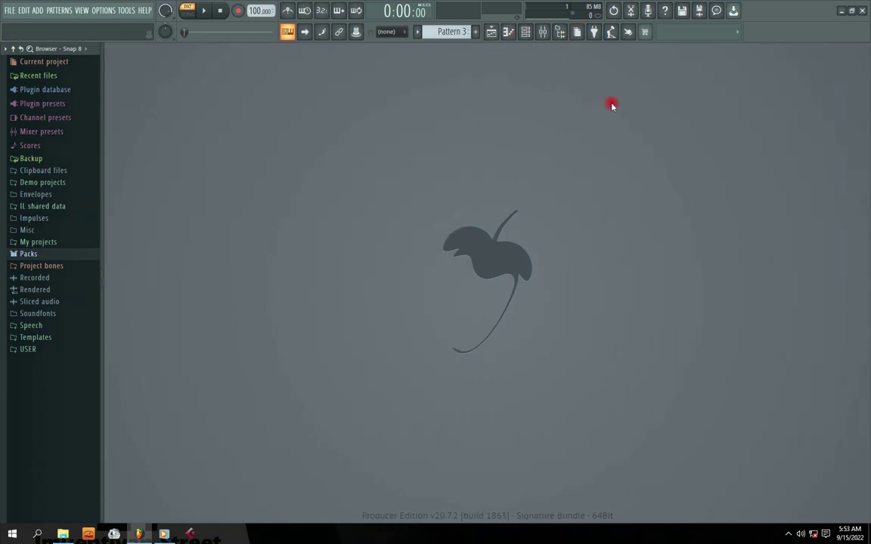
# Select Pattern 3 in the project picker and reopen the channel rack in the upper middle of the workspace.
pyautogui.click(577, 34)
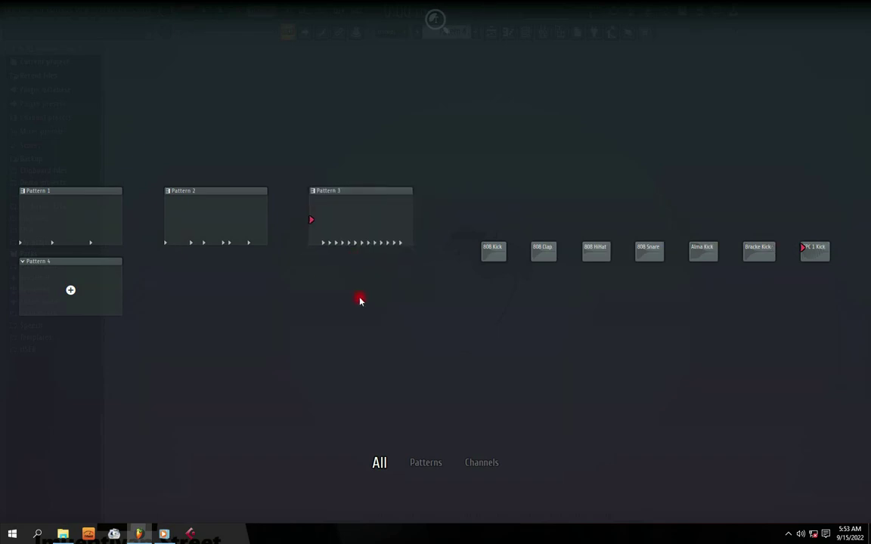
pyautogui.click(347, 231)
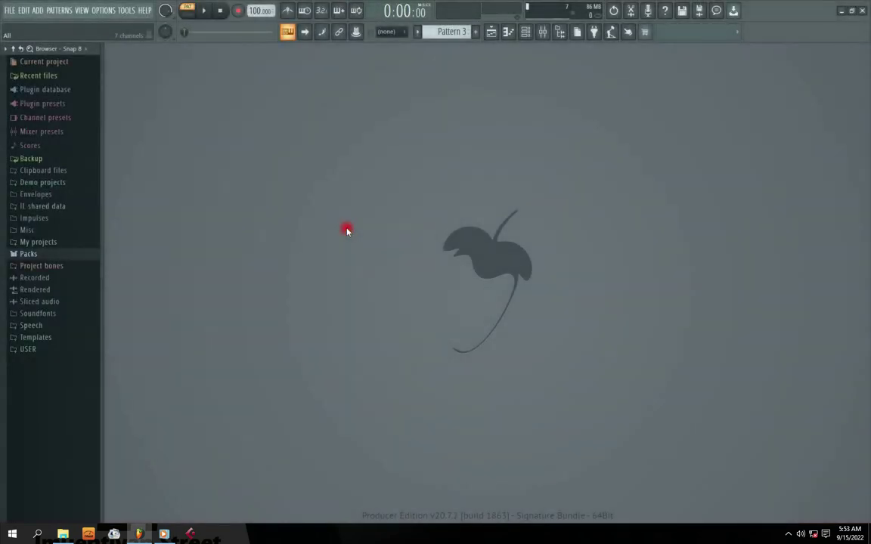
pyautogui.click(526, 31)
pyautogui.moveTo(499, 204); pyautogui.dragTo(385, 161)
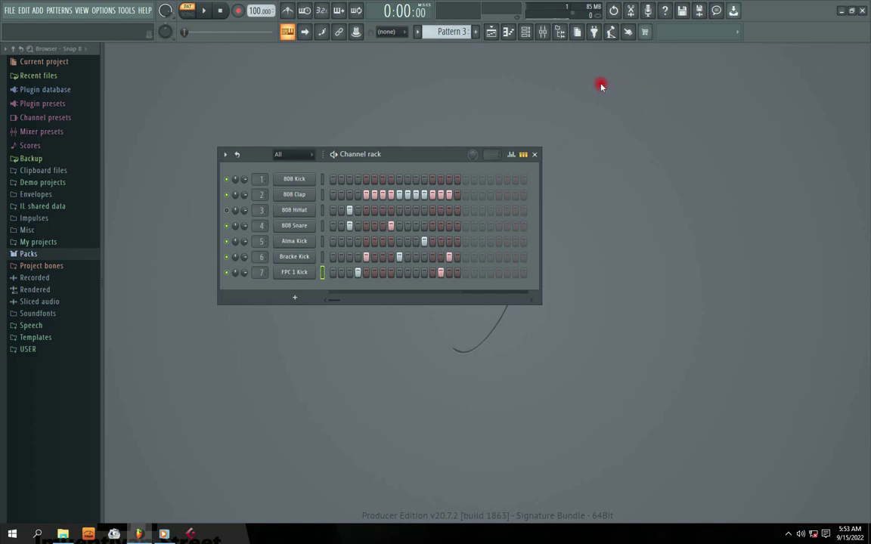
# Look at the Patterns and Channels views of the project picker.
pyautogui.click(578, 32)
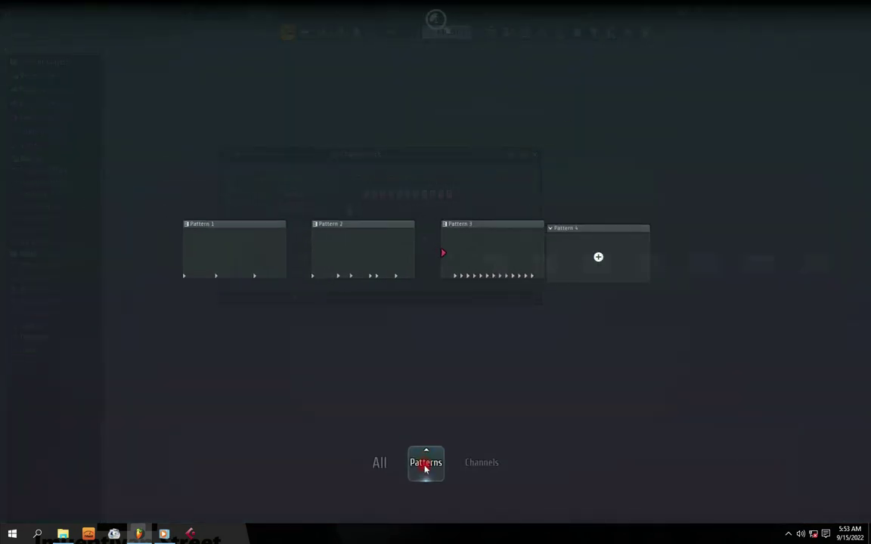
pyautogui.click(423, 467)
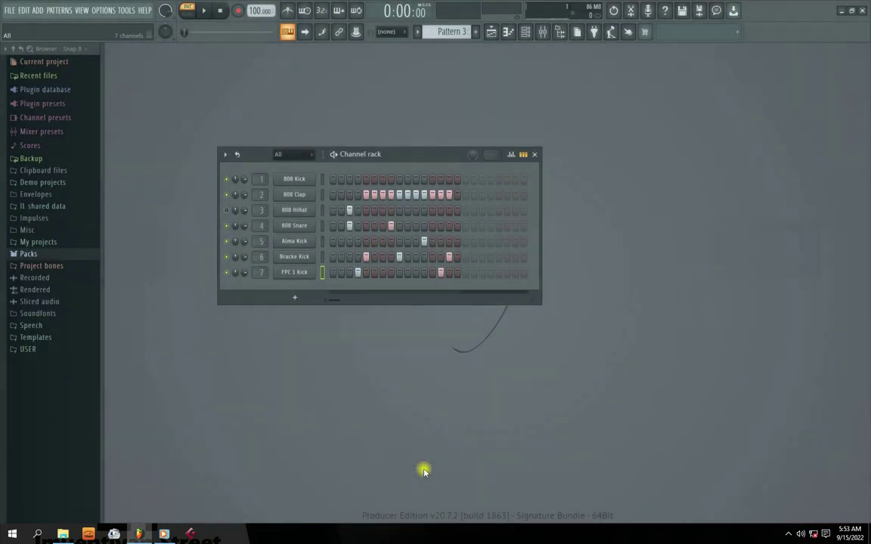
pyautogui.click(598, 32)
pyautogui.click(477, 467)
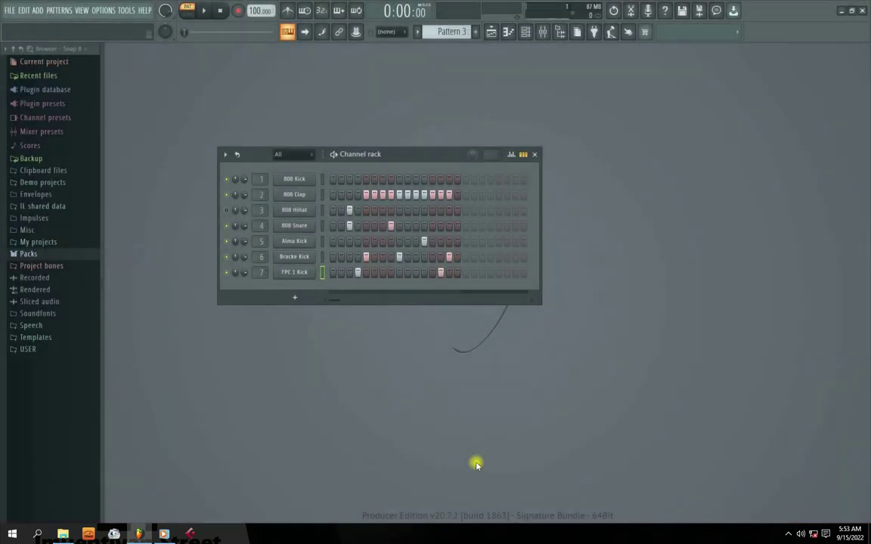
# Move the channel rack up and widen it to show more steps per channel.
pyautogui.moveTo(387, 164); pyautogui.dragTo(382, 133)
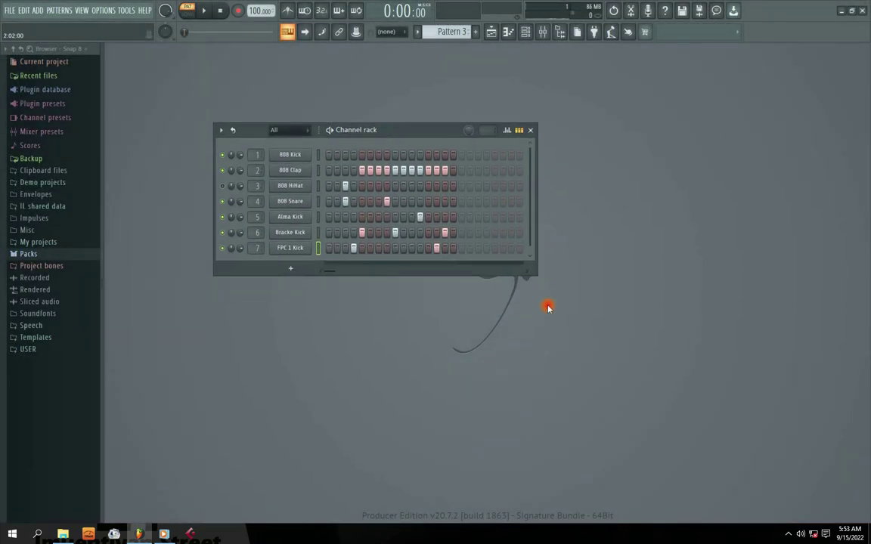
pyautogui.moveTo(535, 275); pyautogui.dragTo(603, 280)
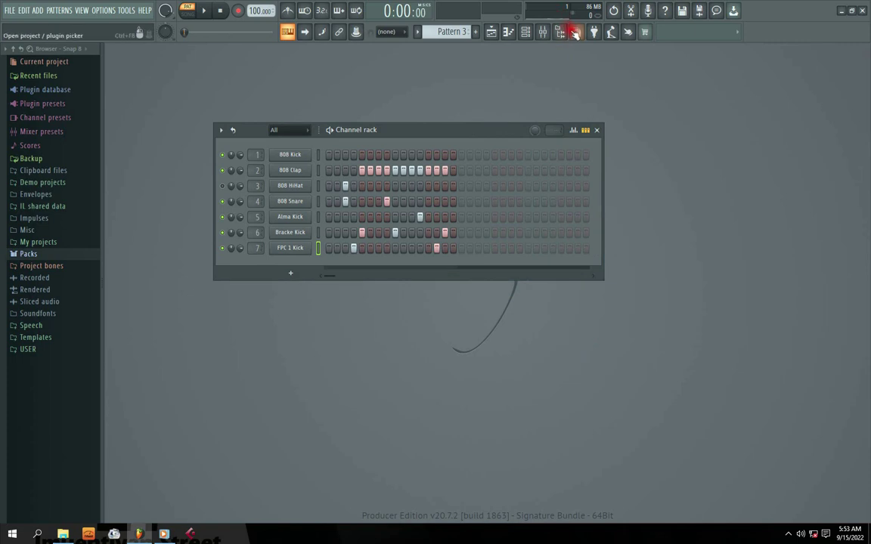
pyautogui.moveTo(360, 131); pyautogui.dragTo(370, 139)
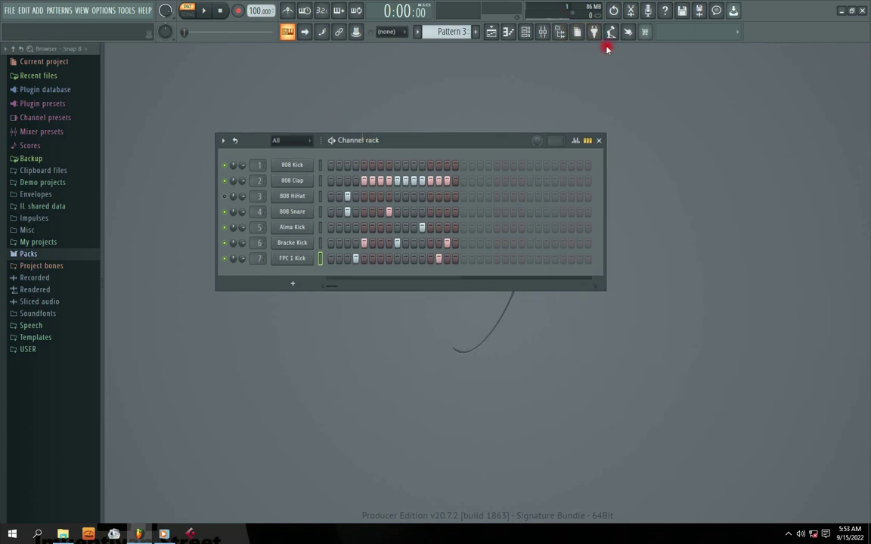
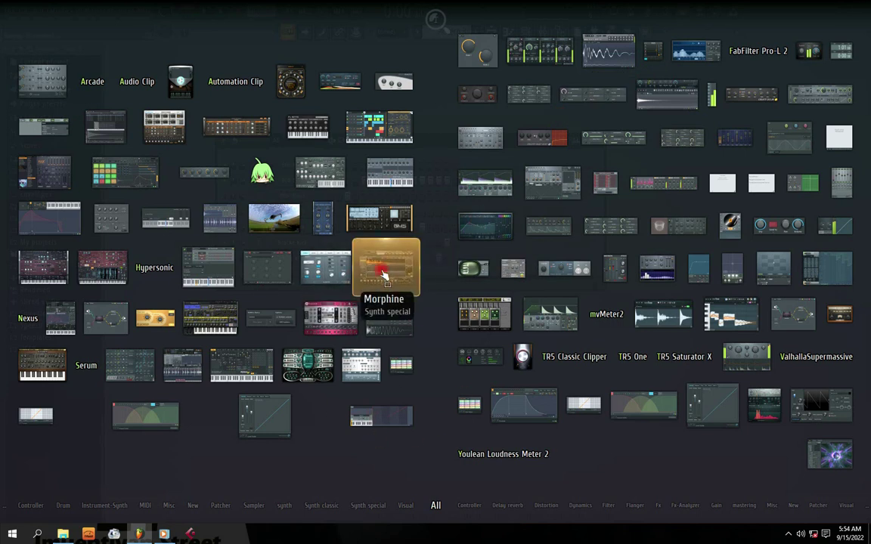
# Add the Morphine synth as a new channel from the plugin picker and move its window away from the channel rack.
pyautogui.click(378, 269)
pyautogui.moveTo(330, 100); pyautogui.dragTo(425, 213)
pyautogui.moveTo(409, 142); pyautogui.dragTo(408, 99)
pyautogui.click(295, 231)
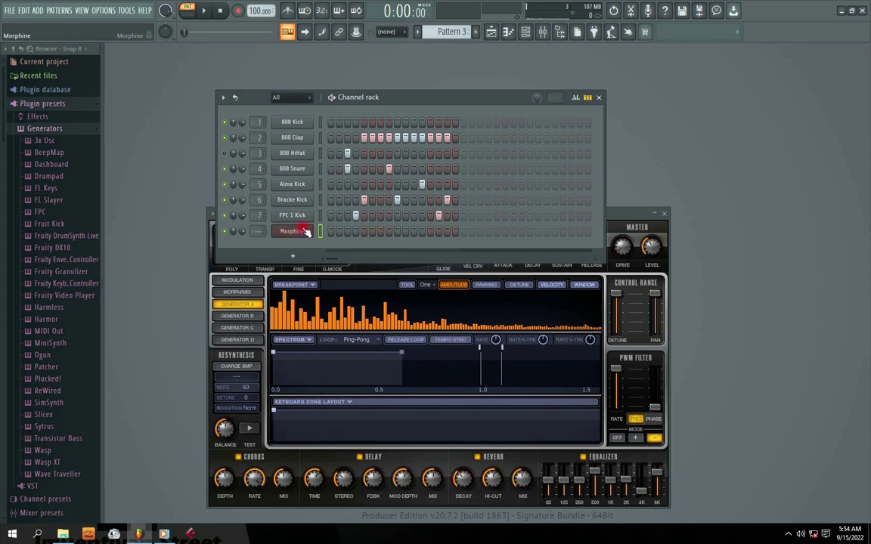
# Arrange the channel rack above the Morphine window so that all its channels and the synth controls are in view.
pyautogui.moveTo(418, 98); pyautogui.dragTo(390, 59)
pyautogui.moveTo(605, 214); pyautogui.dragTo(581, 241)
pyautogui.moveTo(371, 69)
pyautogui.mouseDown()
pyautogui.moveTo(399, 48)
pyautogui.moveTo(370, 64)
pyautogui.mouseUp()
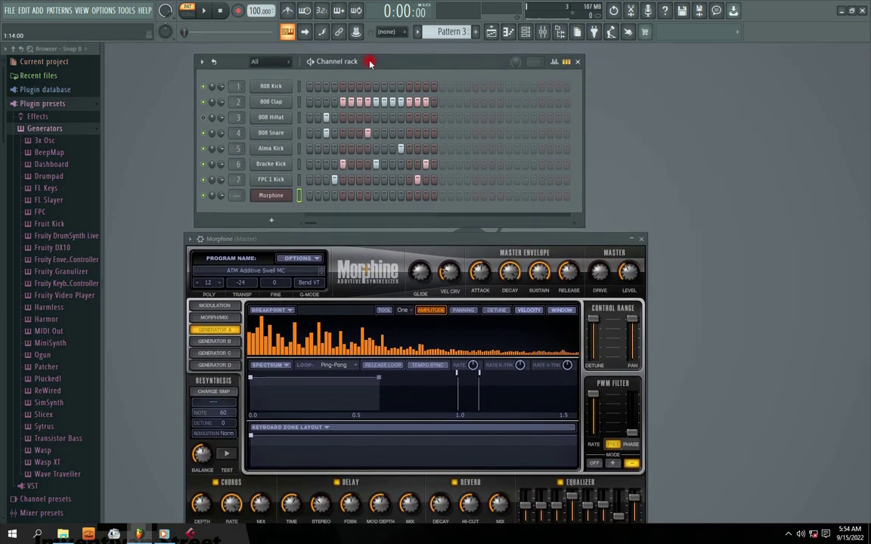
# Add a FLEX synth channel from the channel rack's list of generators.
pyautogui.click(271, 221)
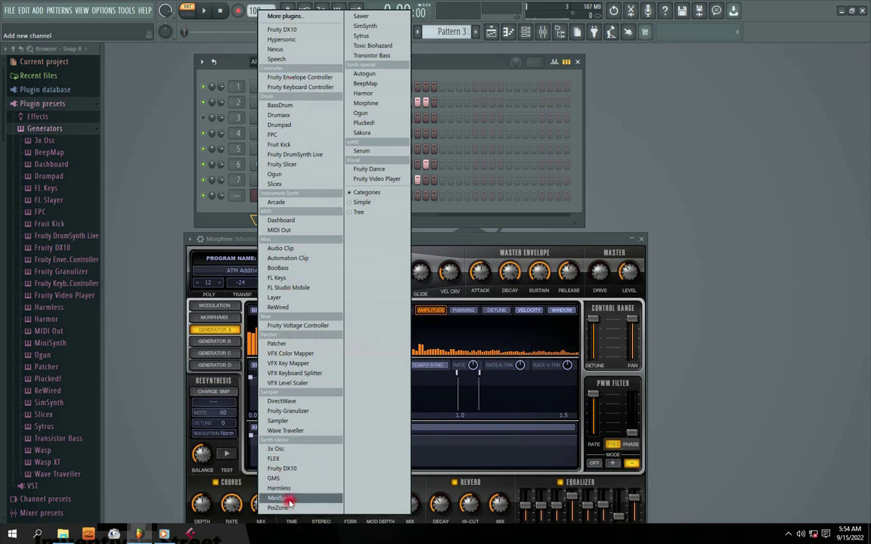
pyautogui.click(275, 458)
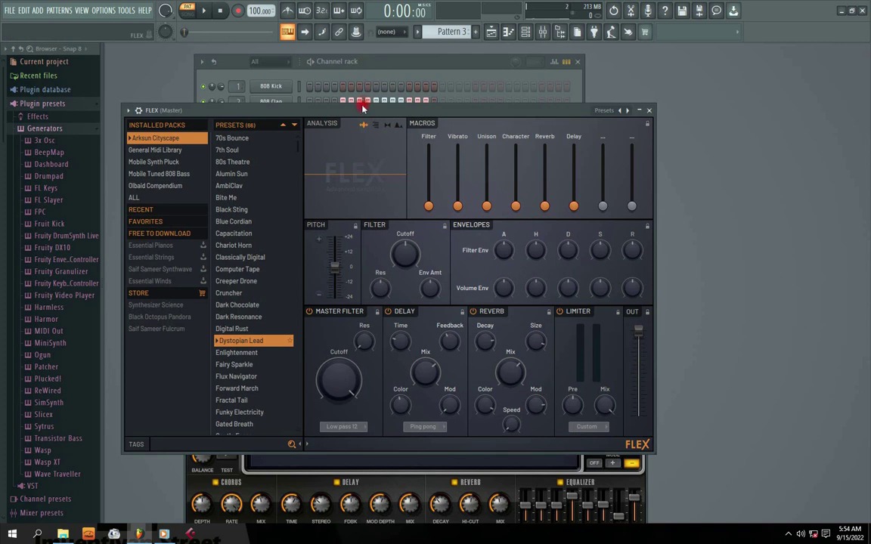
# Close the FLEX window and arrange the channel rack above the Morphine window with a small gap between them.
pyautogui.moveTo(362, 110); pyautogui.dragTo(344, 171)
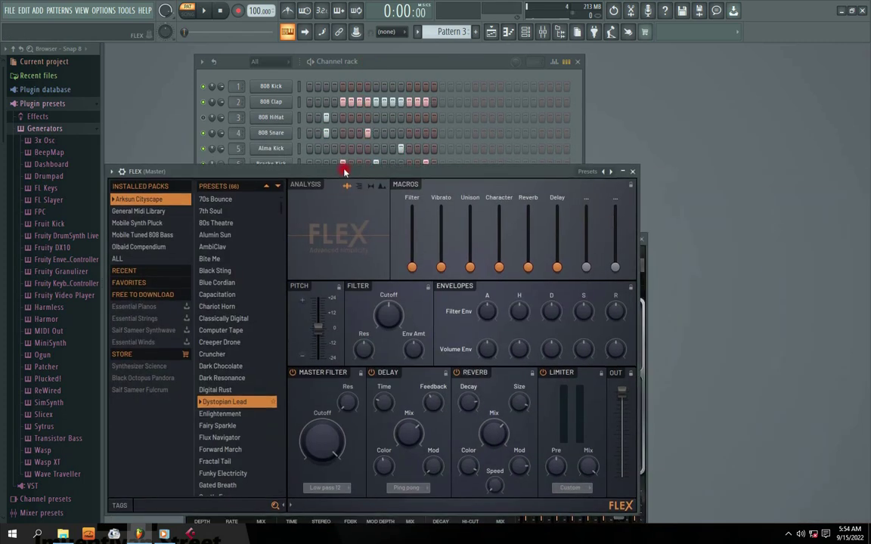
pyautogui.click(633, 171)
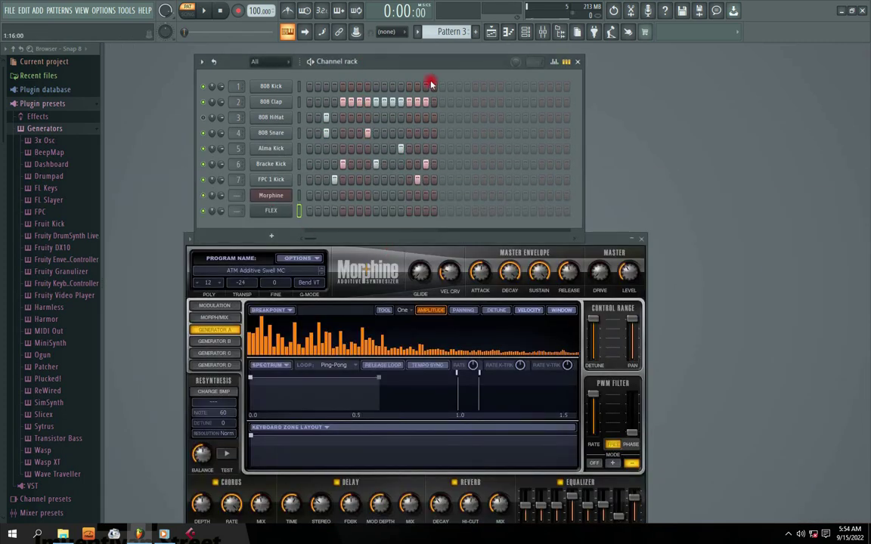
pyautogui.moveTo(415, 66); pyautogui.dragTo(430, 55)
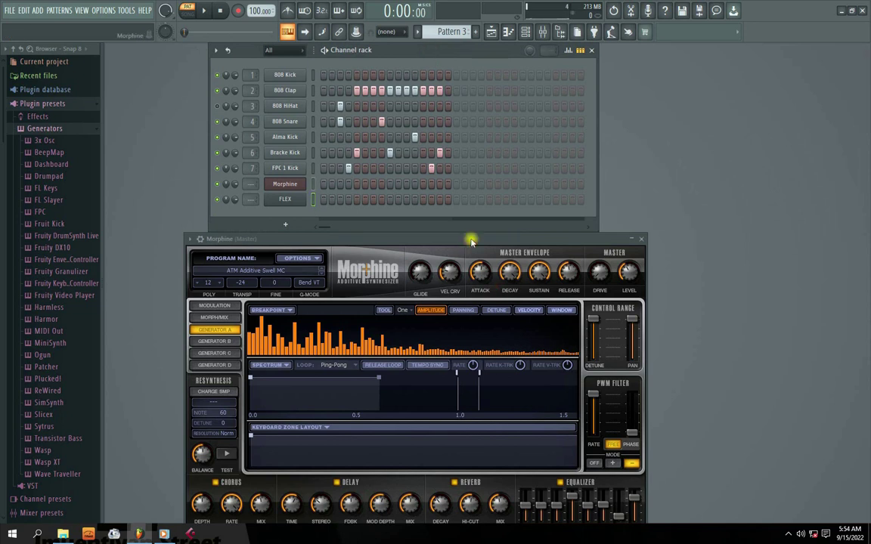
pyautogui.moveTo(470, 241); pyautogui.dragTo(486, 257)
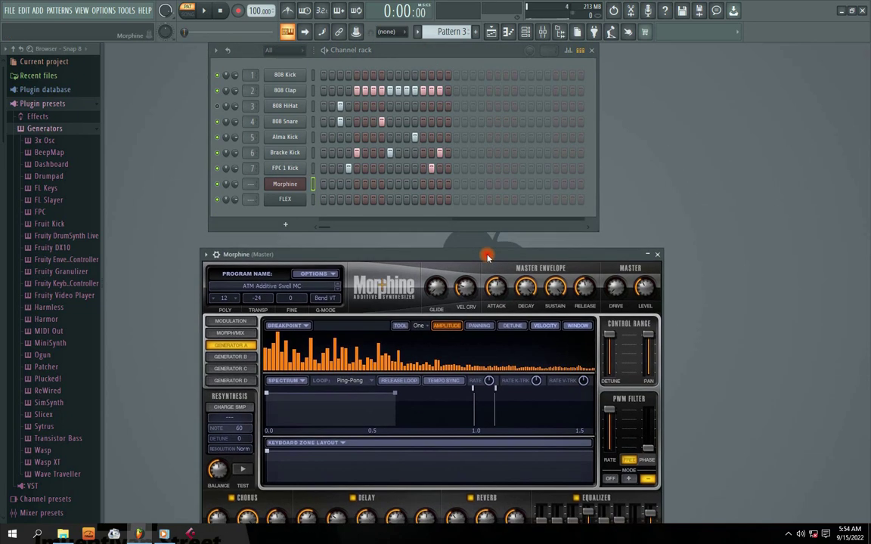
# Add Fruity Parametric EQ 2 to the Master track from the plugin picker and move its window below the channel rack.
pyautogui.click(595, 35)
pyautogui.click(499, 65)
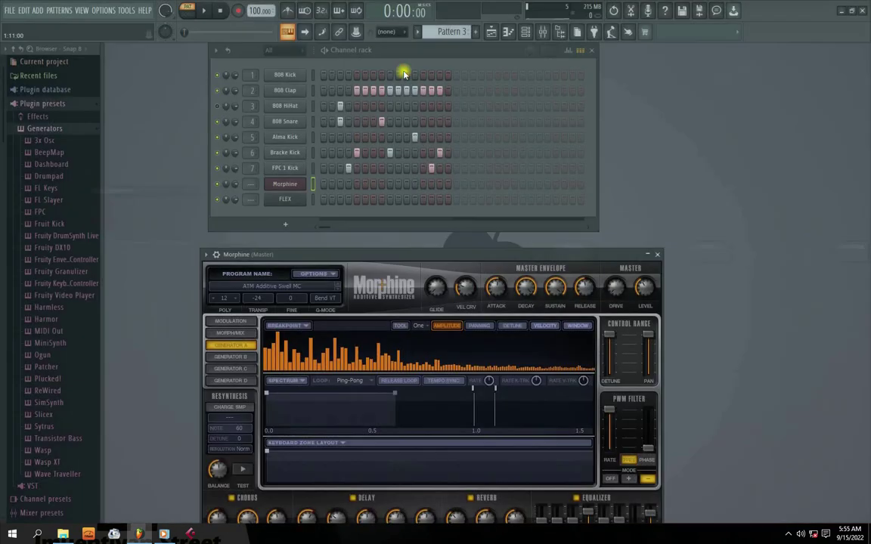
pyautogui.click(594, 32)
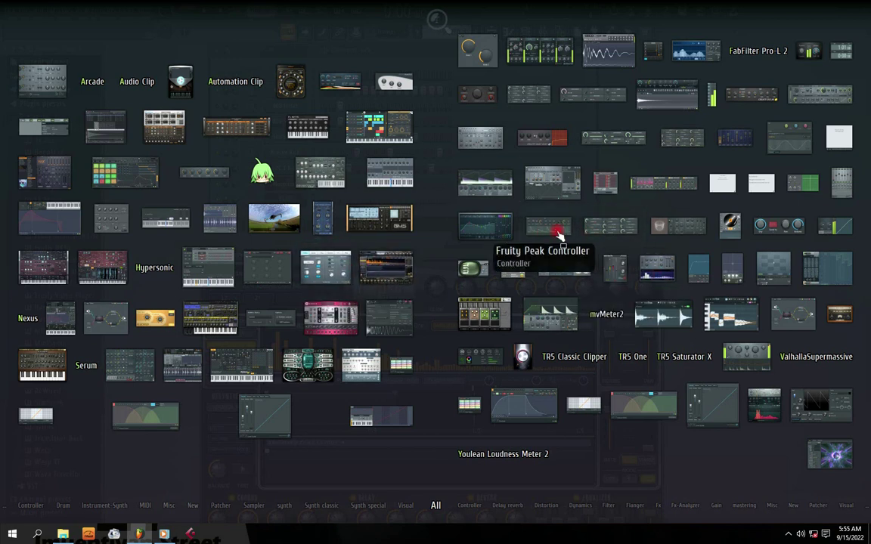
pyautogui.click(474, 231)
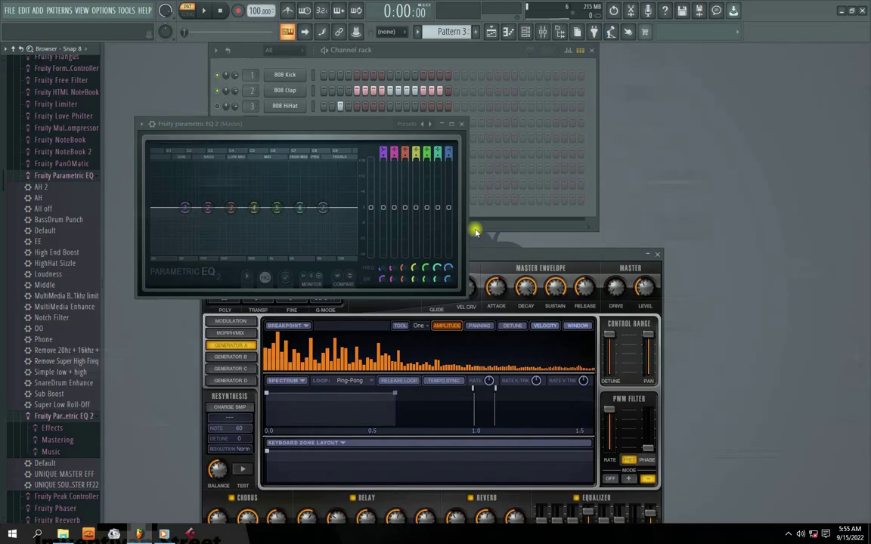
pyautogui.moveTo(302, 126); pyautogui.dragTo(425, 266)
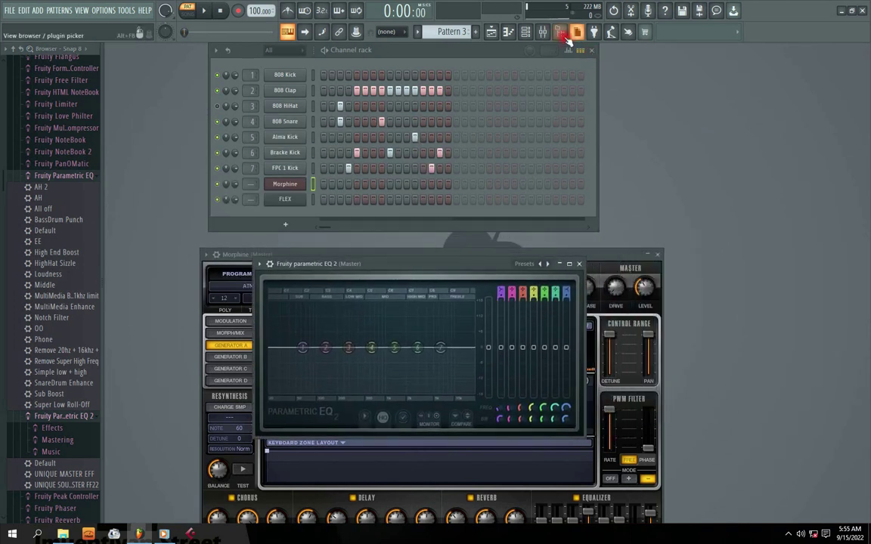
# Show the Mixer, close the EQ and Morphine windows, and place the Mixer just below the top of the channel rack.
pyautogui.click(542, 31)
pyautogui.click(807, 145)
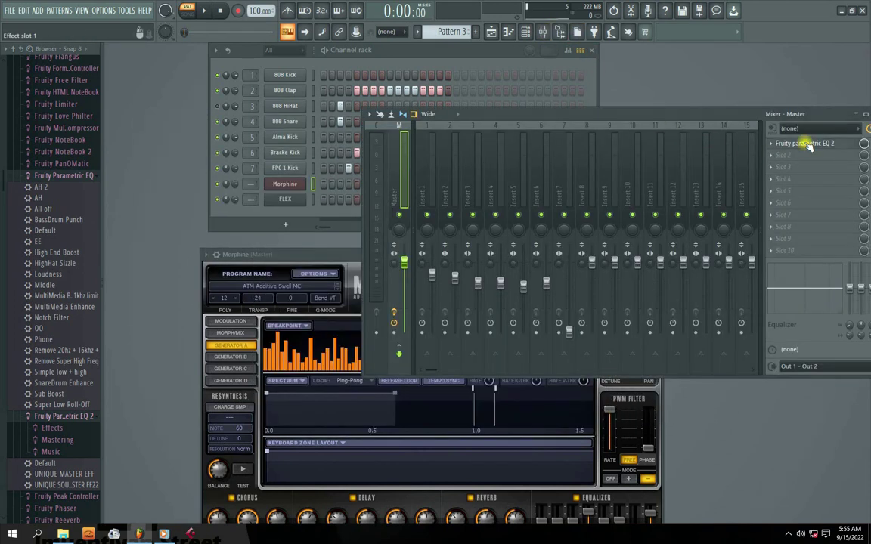
pyautogui.click(340, 257)
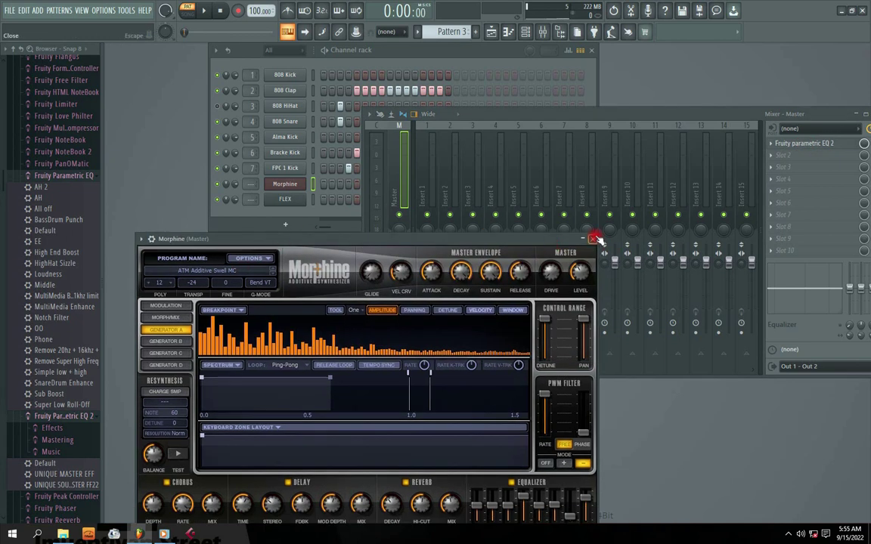
pyautogui.click(586, 235)
pyautogui.moveTo(637, 118); pyautogui.dragTo(483, 149)
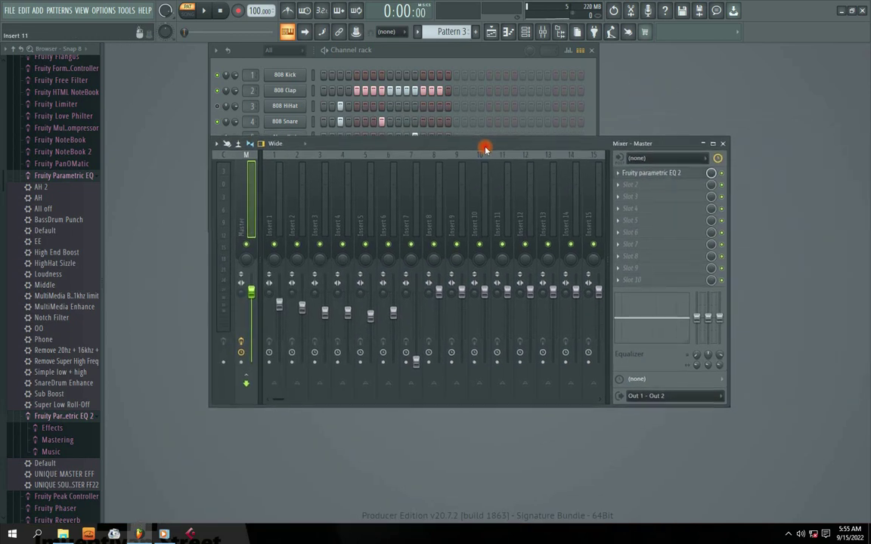
# Show the one-click audio recording choices, dismiss them, and reposition the Mixer lower and the channel rack further from the browser.
pyautogui.click(650, 12)
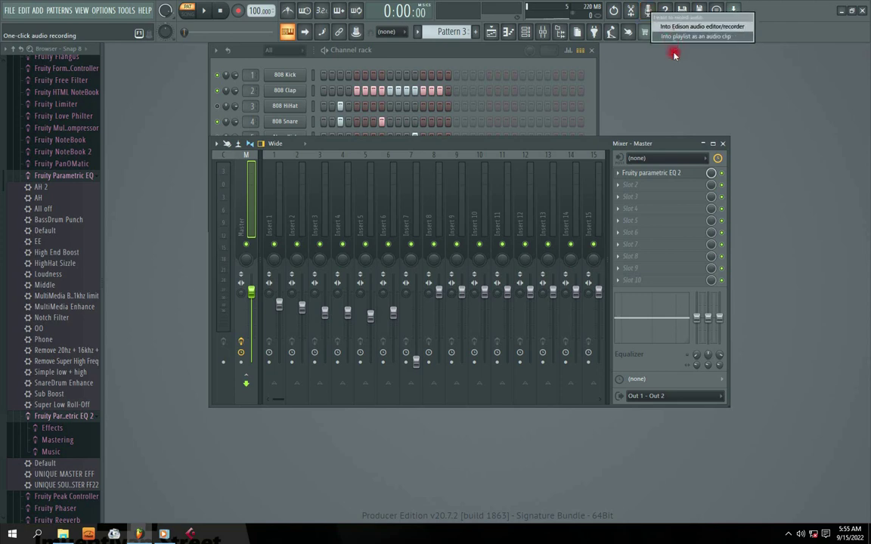
pyautogui.click(627, 31)
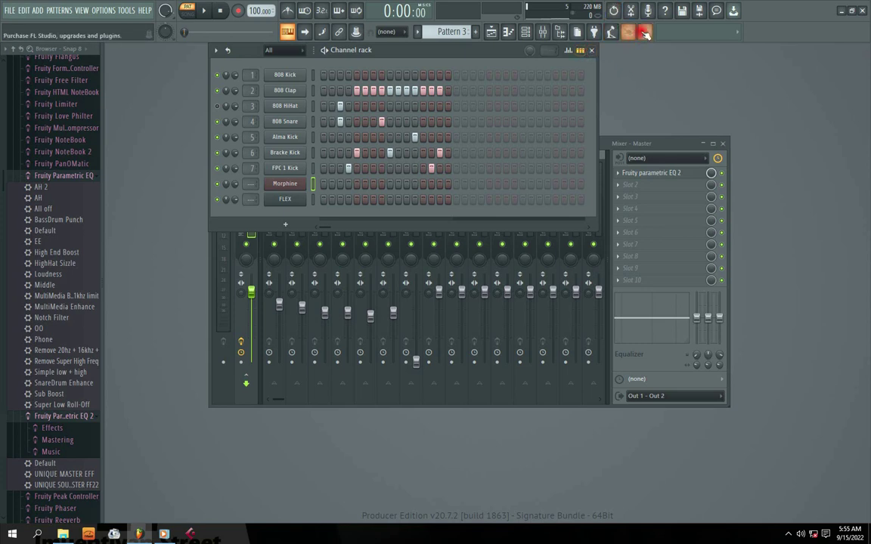
pyautogui.click(658, 144)
pyautogui.moveTo(657, 144); pyautogui.dragTo(642, 197)
pyautogui.moveTo(341, 50); pyautogui.dragTo(379, 66)
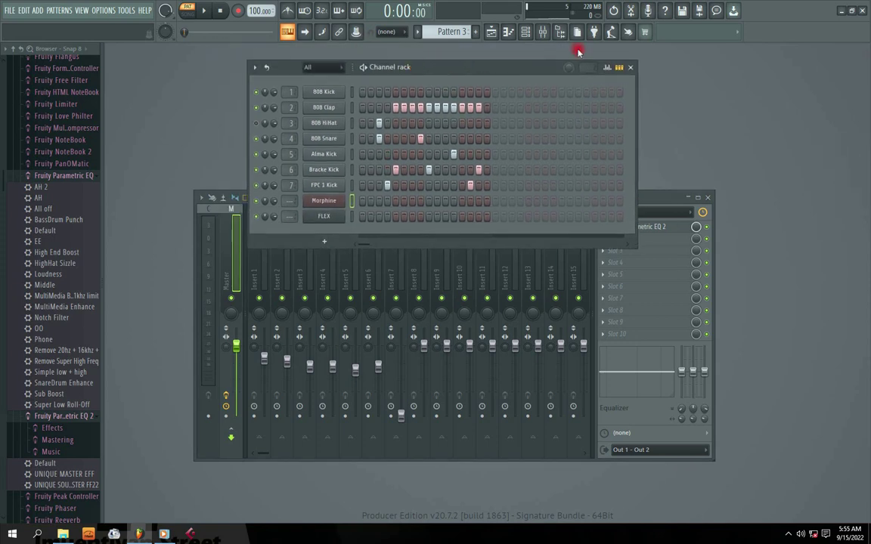
# Undo and redo the last knob tweak, and shift the Mixer and channel rack slightly apart.
pyautogui.click(613, 11)
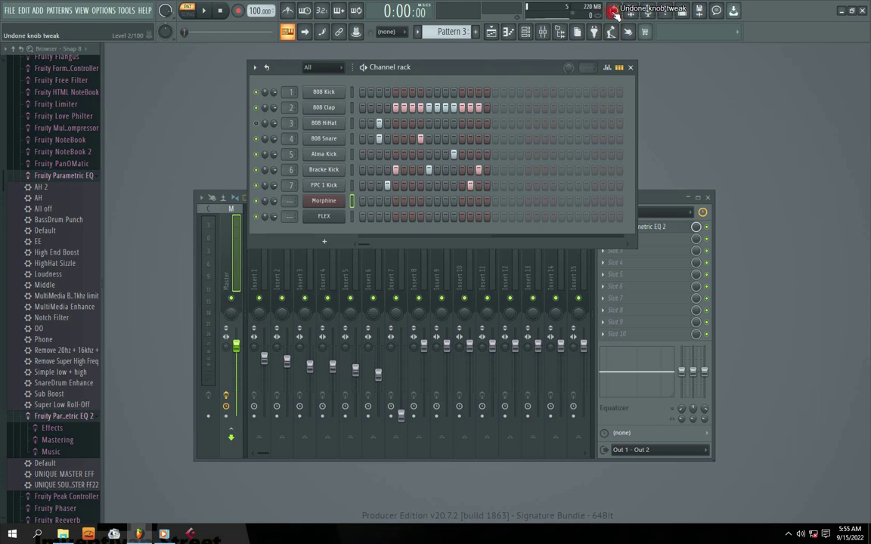
pyautogui.click(613, 11)
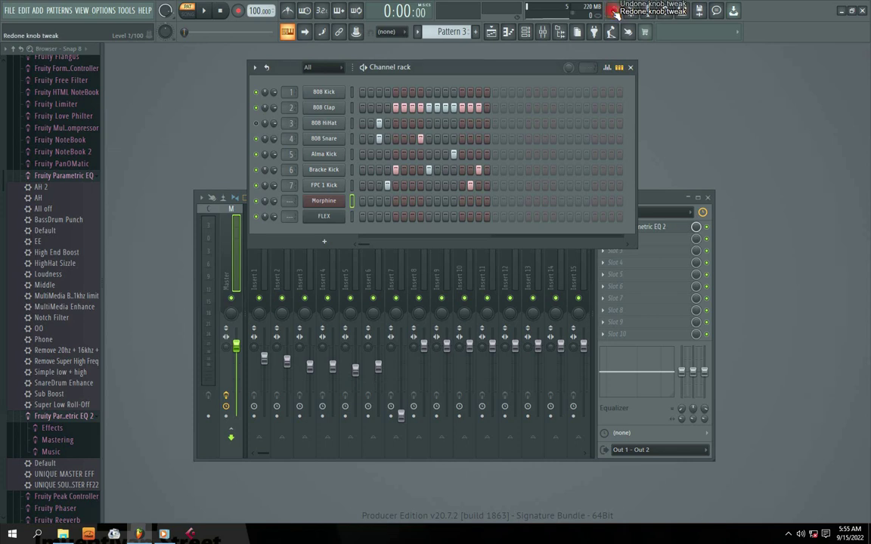
pyautogui.moveTo(651, 197); pyautogui.dragTo(657, 192)
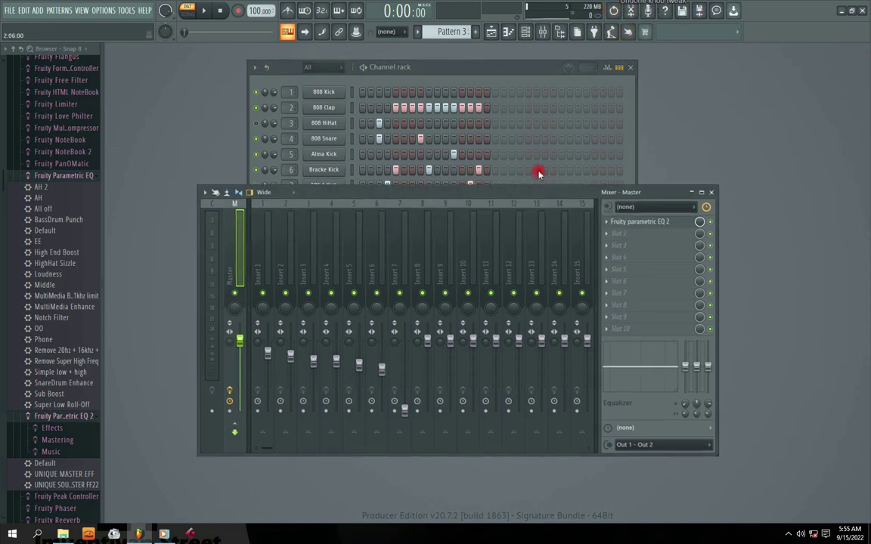
pyautogui.moveTo(503, 191); pyautogui.dragTo(522, 205)
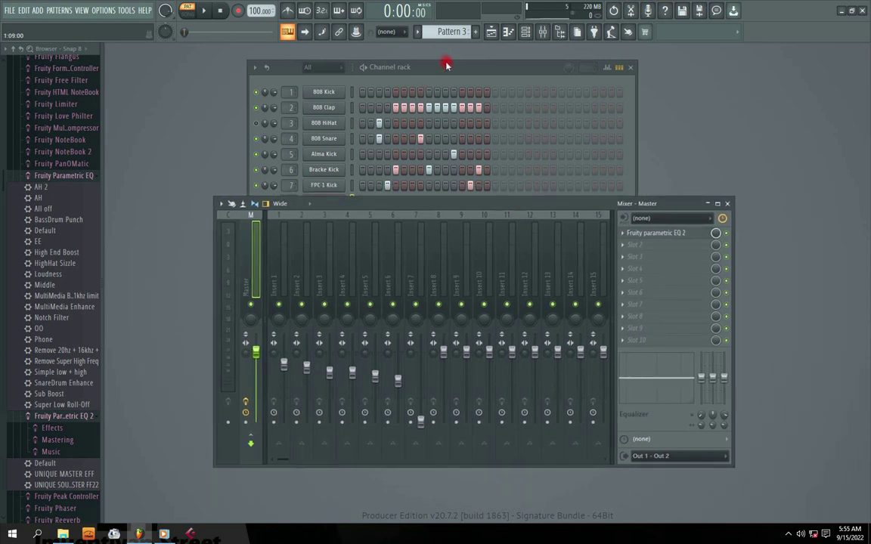
pyautogui.moveTo(446, 65); pyautogui.dragTo(434, 58)
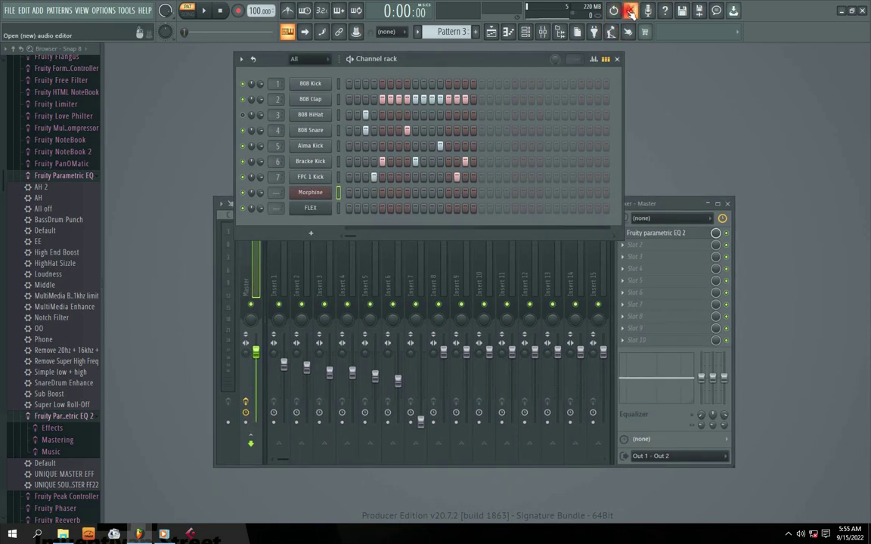
# Open the Edison audio editor on the Master track, move its window to the middle, and briefly show its sample-loading dialog.
pyautogui.click(631, 12)
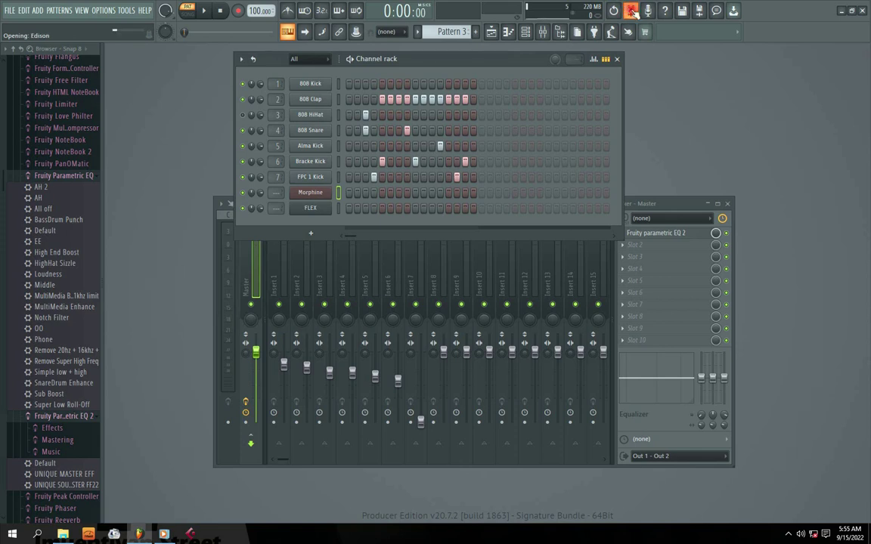
pyautogui.moveTo(301, 141); pyautogui.dragTo(427, 151)
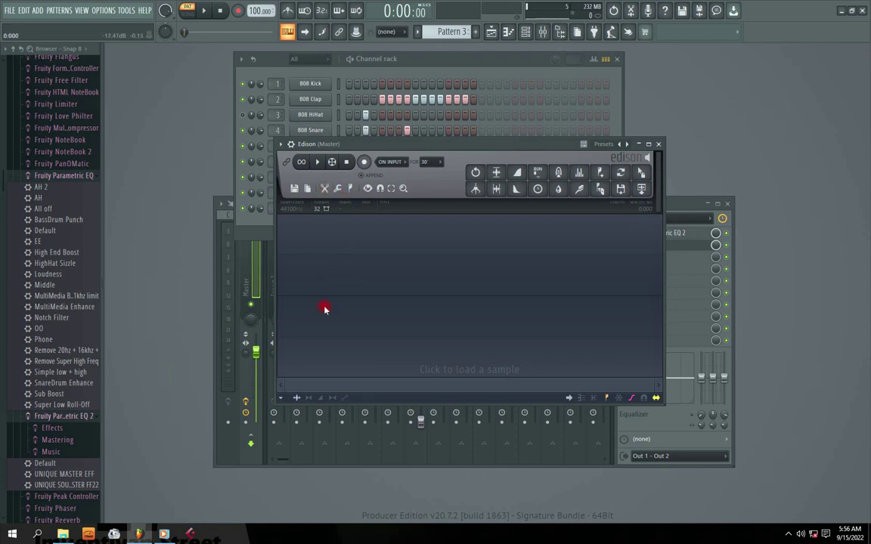
pyautogui.click(353, 259)
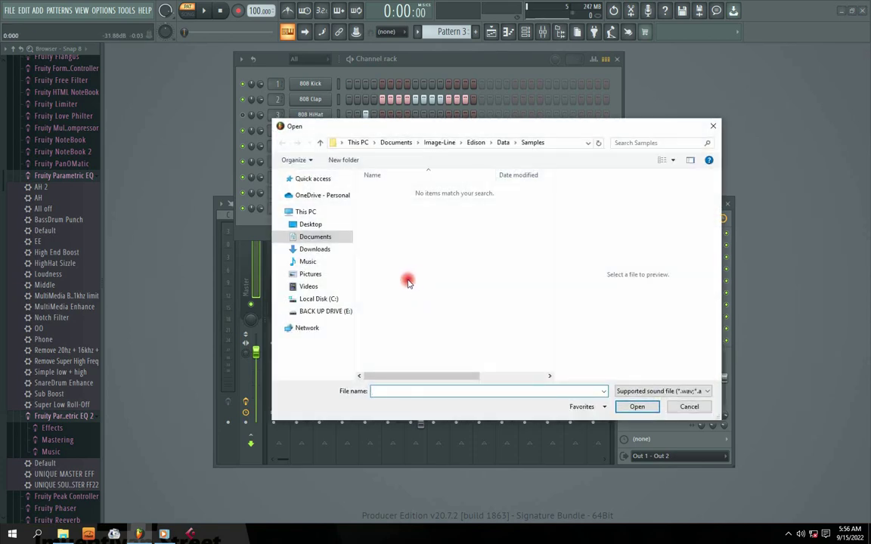
pyautogui.click(713, 124)
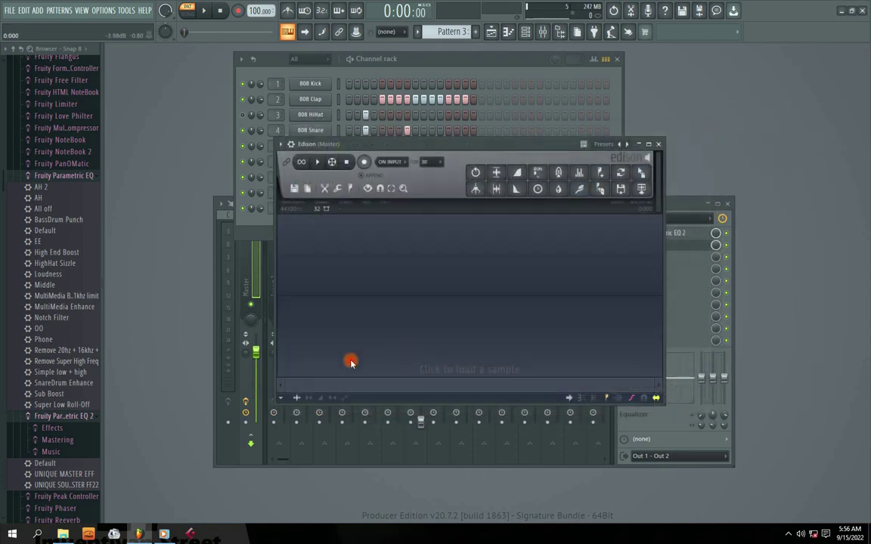
# Load the Amapiano - Zuda wav file from the Desktop's AMAPINO ALBUM folder, subfolder 1, into Edison.
pyautogui.click(328, 301)
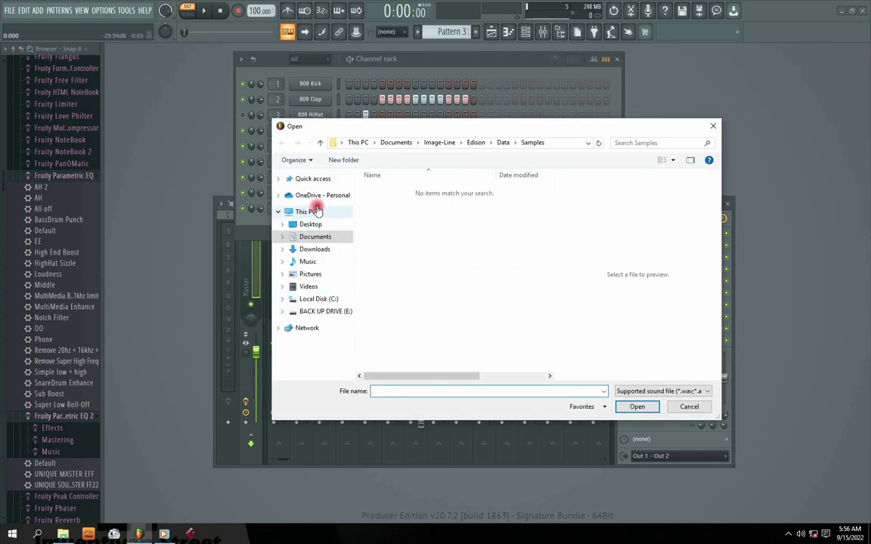
pyautogui.click(308, 225)
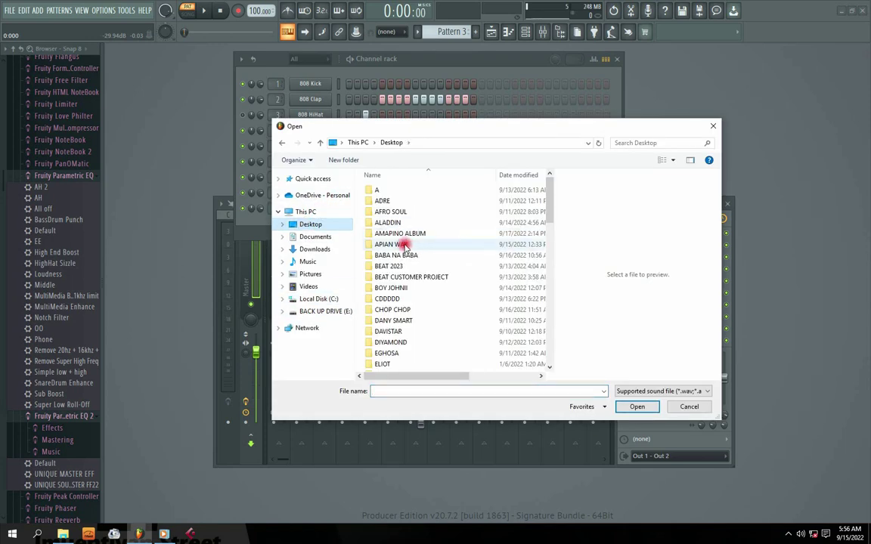
pyautogui.doubleClick(393, 232)
pyautogui.doubleClick(371, 189)
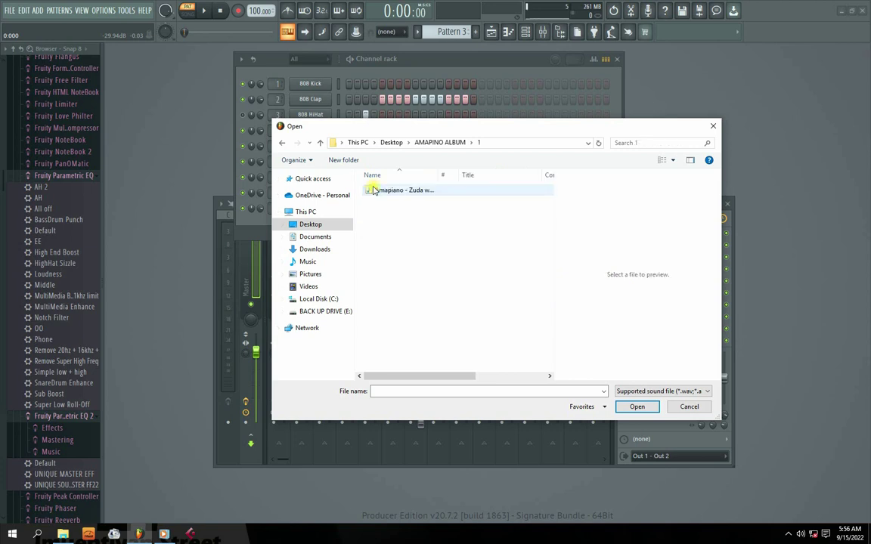
pyautogui.click(382, 189)
pyautogui.press('Return')
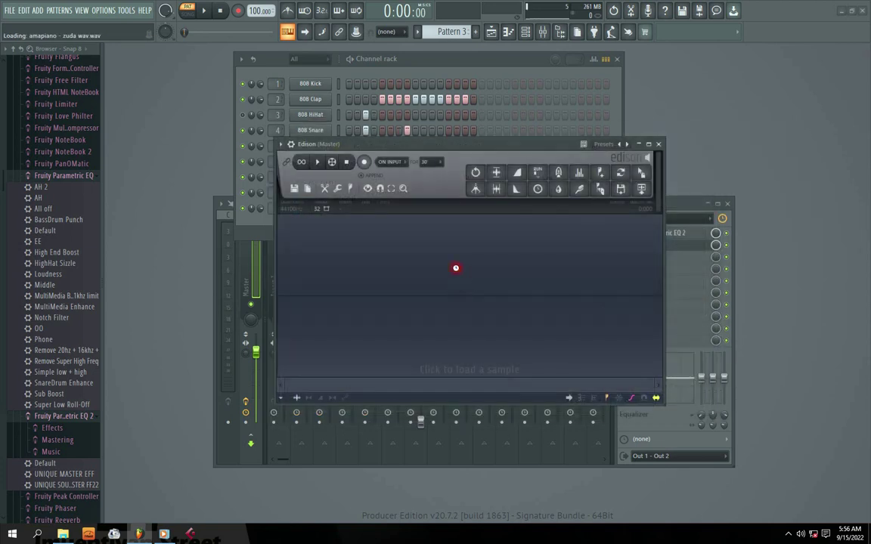
# Play the loaded sample in Edison, stop playback, and close the Edison window.
pyautogui.moveTo(437, 149); pyautogui.dragTo(491, 200)
pyautogui.click(396, 213)
pyautogui.click(379, 213)
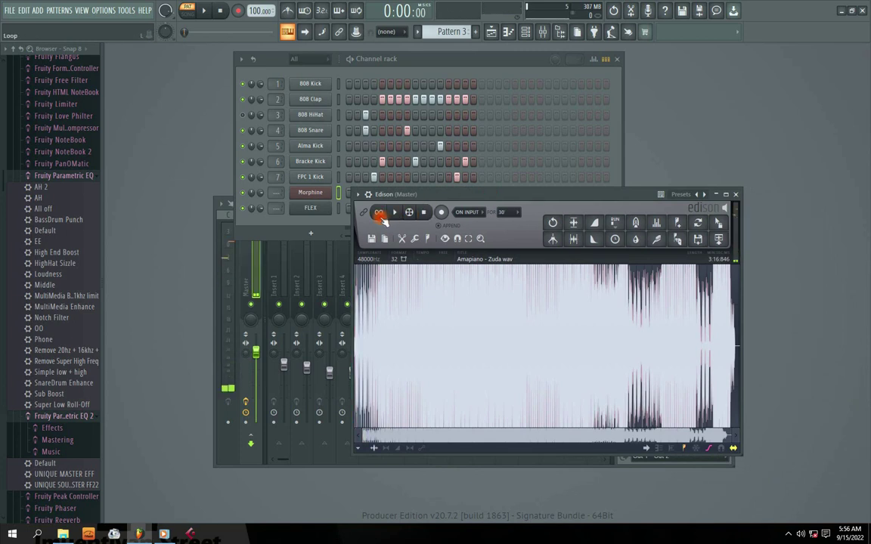
pyautogui.click(424, 212)
pyautogui.moveTo(495, 198); pyautogui.dragTo(522, 180)
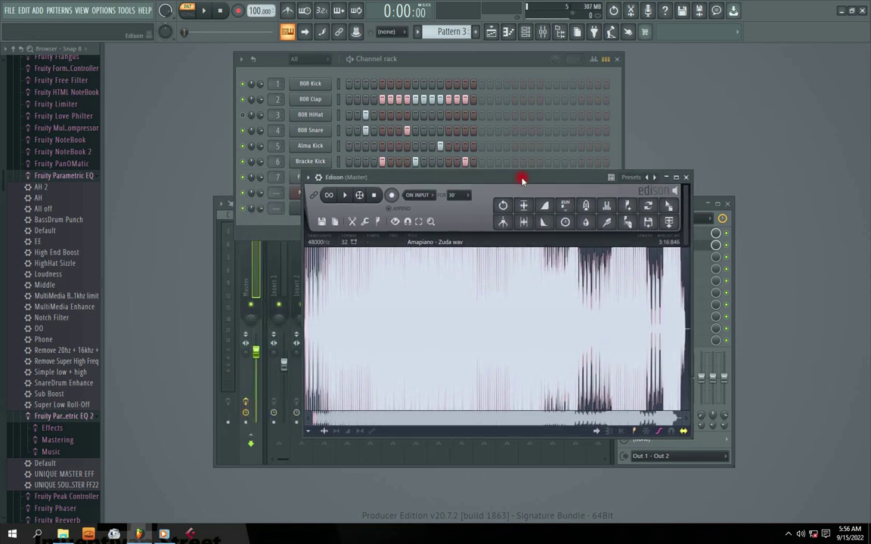
pyautogui.click(686, 177)
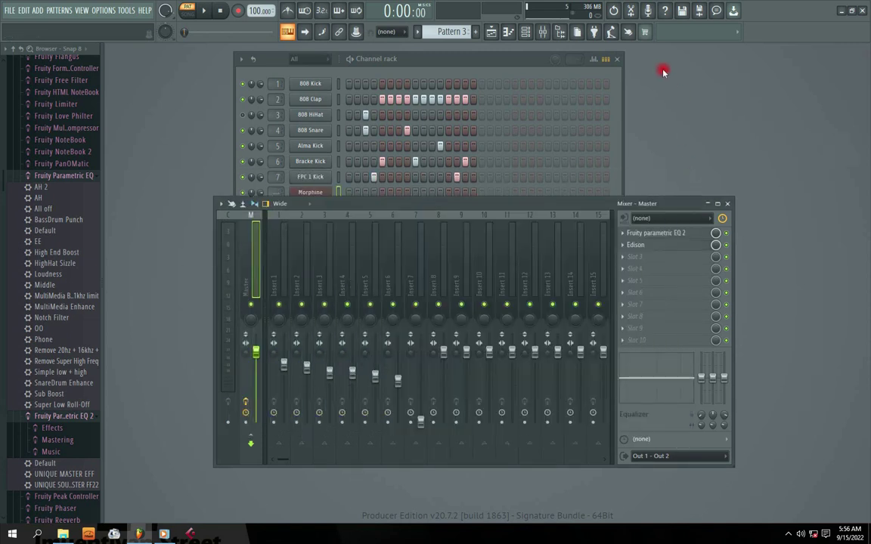
# Examine the one-click recording option for the playlist as an audio clip, and move the channel rack down toward the browser.
pyautogui.click(649, 12)
pyautogui.click(650, 12)
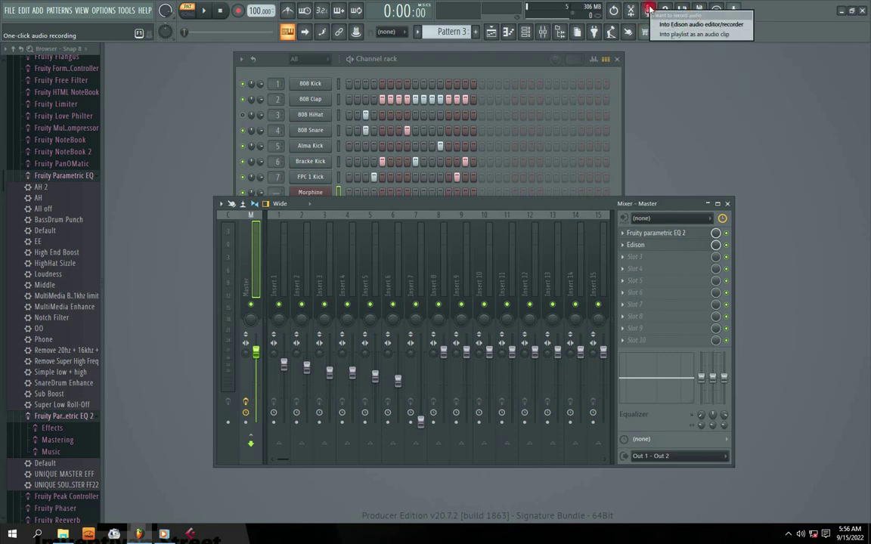
pyautogui.click(672, 35)
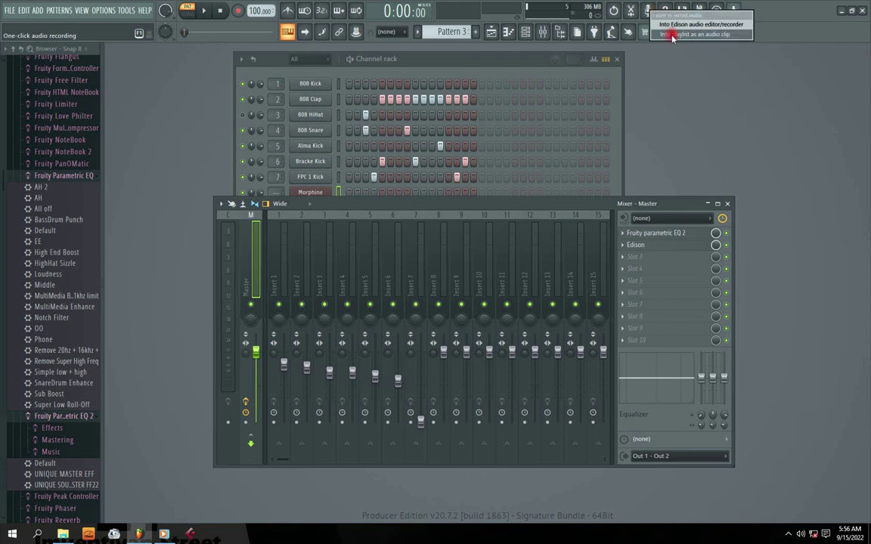
pyautogui.moveTo(434, 66); pyautogui.dragTo(349, 100)
# Choose one-click audio recording into the Edison audio editor/recorder and move the Edison window up over the channel rack.
pyautogui.click(648, 11)
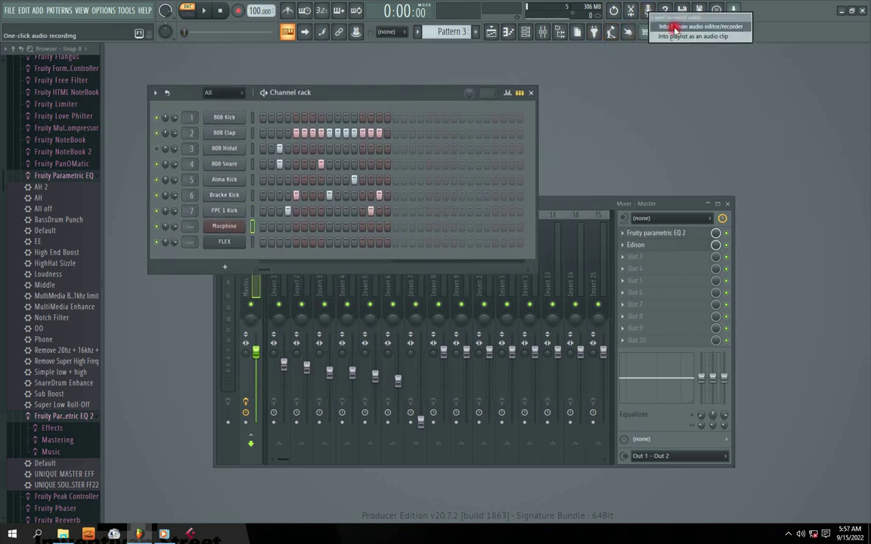
pyautogui.click(701, 26)
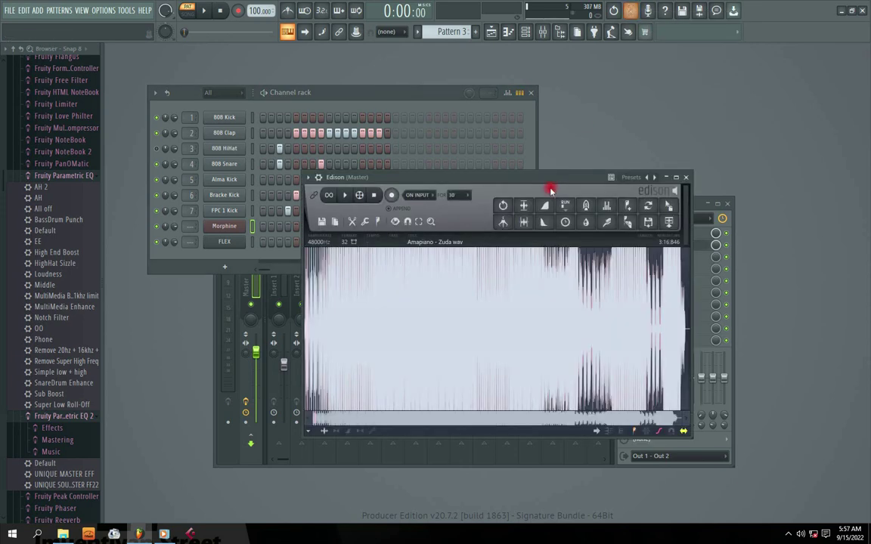
pyautogui.moveTo(537, 173); pyautogui.dragTo(513, 125)
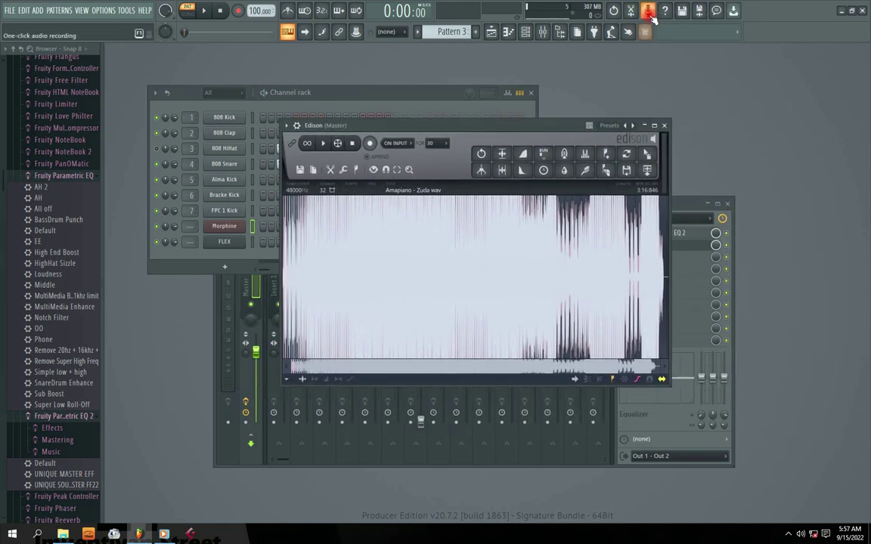
# Move the Edison window lower over the Mixer, look at the one-click audio recording choices, and show the Playlist.
pyautogui.moveTo(443, 125); pyautogui.dragTo(459, 153)
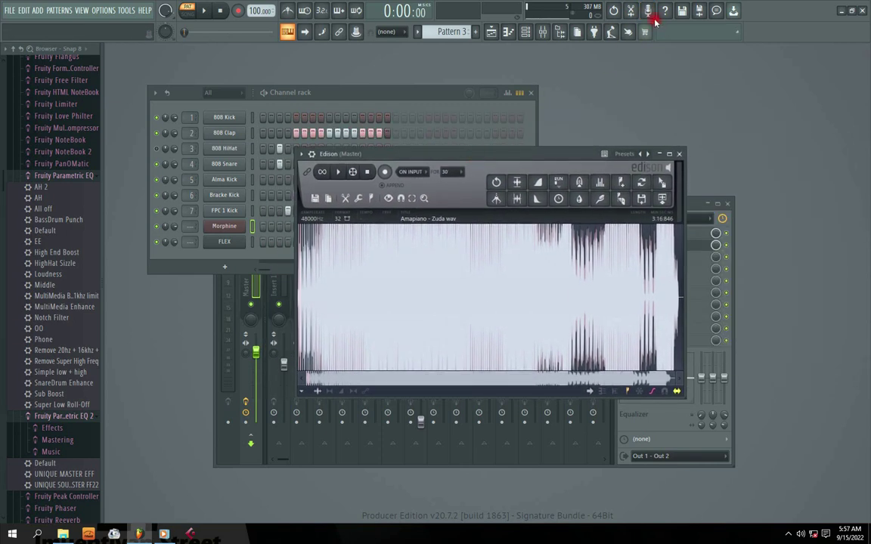
pyautogui.click(649, 10)
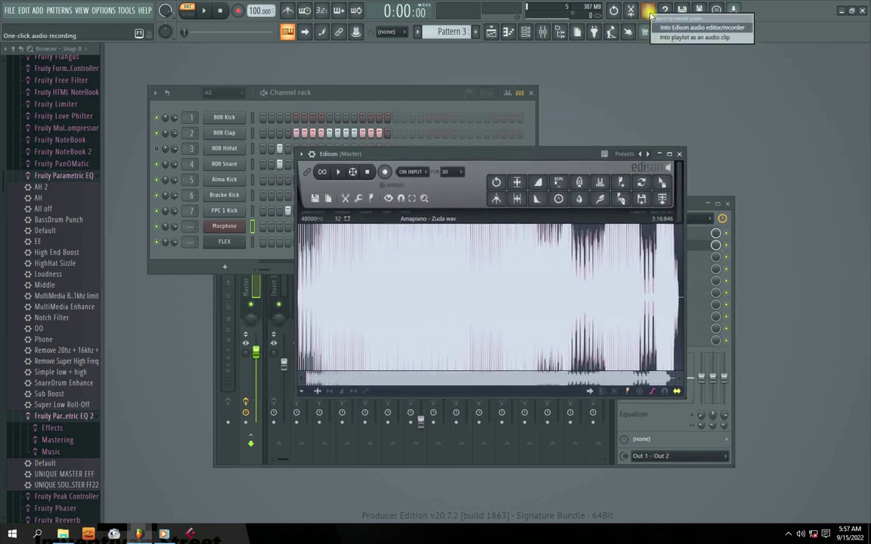
pyautogui.click(493, 33)
pyautogui.click(493, 33)
pyautogui.click(492, 33)
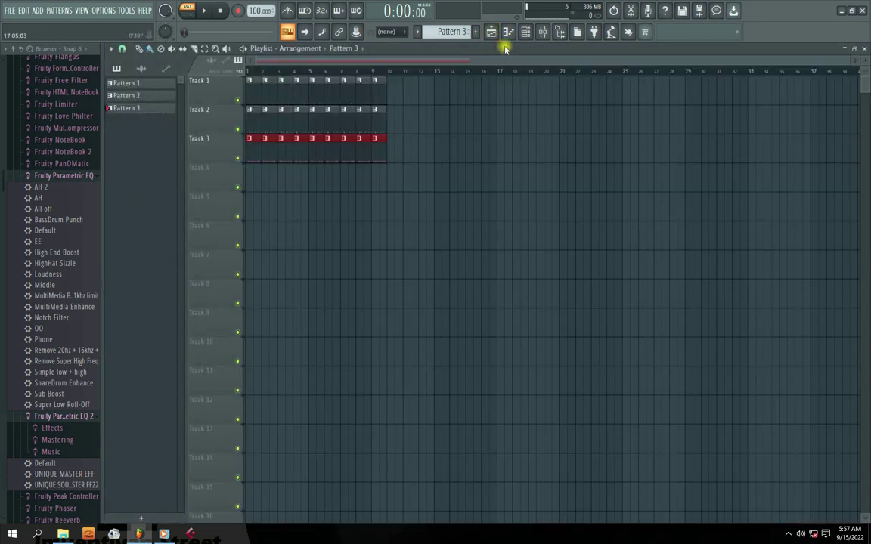
# Start one-click recording into the Playlist as an audio clip with In 1 - In 2 as audio input, and close the Mixer.
pyautogui.click(648, 11)
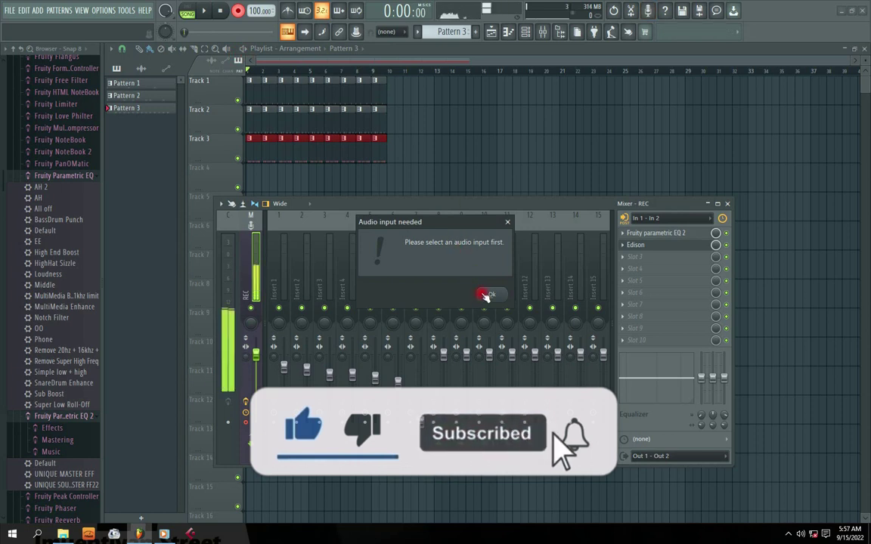
pyautogui.click(492, 294)
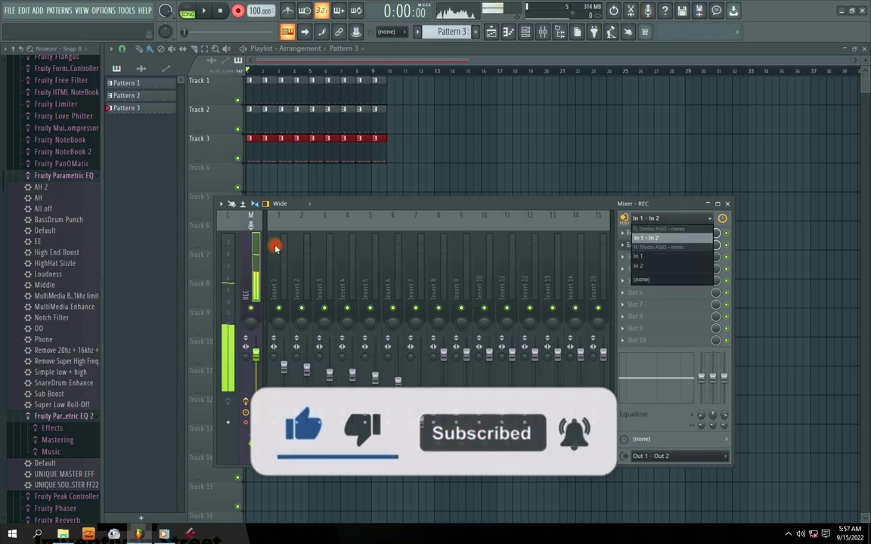
pyautogui.moveTo(325, 205); pyautogui.dragTo(346, 195)
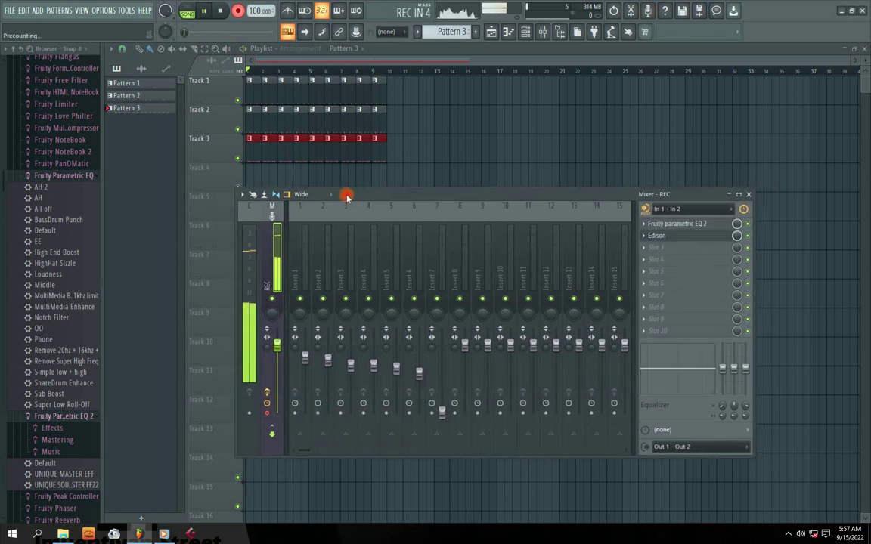
pyautogui.click(746, 194)
# Stop the current recording, then record a second short audio take into the Playlist.
pyautogui.press('space')
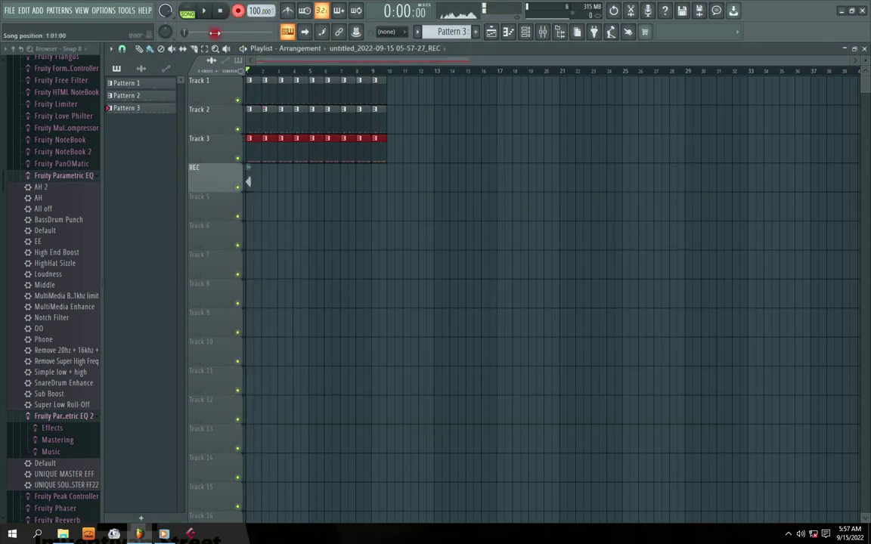
pyautogui.click(205, 11)
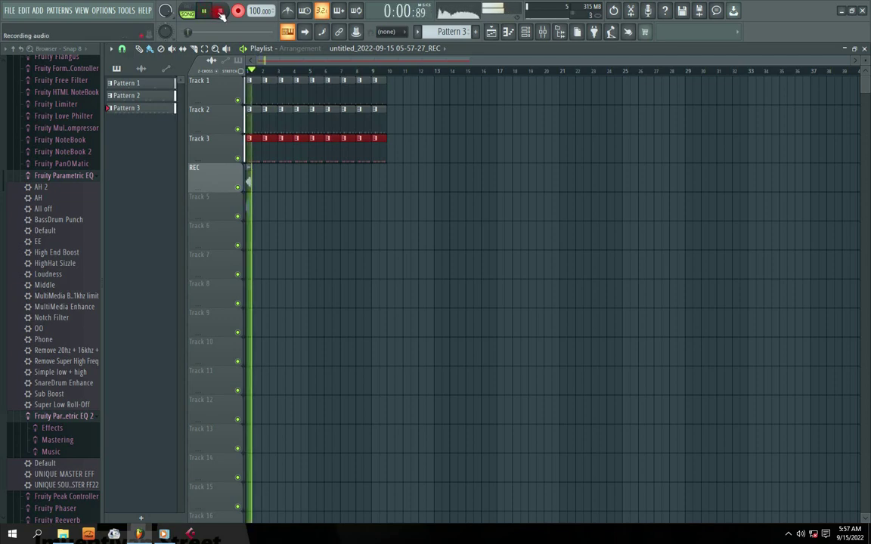
pyautogui.click(219, 12)
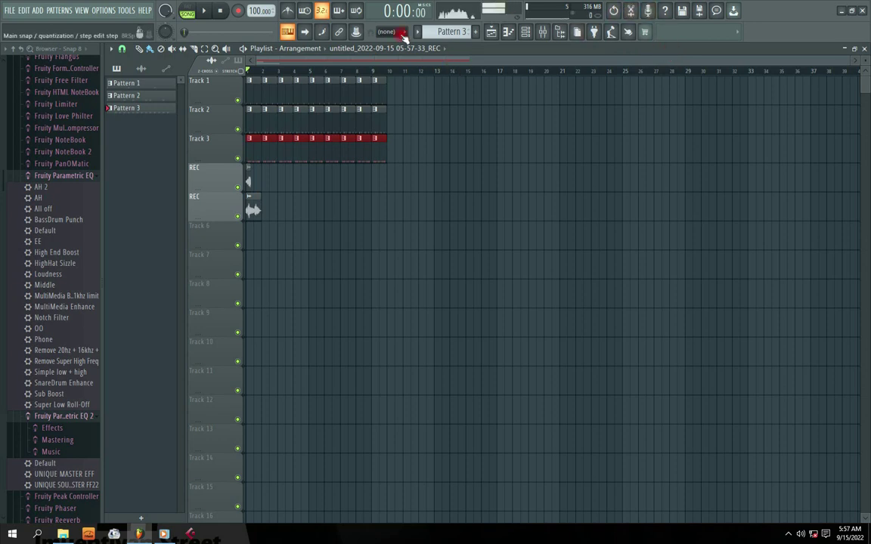
# Reopen the Mixer and set the REC track's audio input to (none).
pyautogui.click(548, 34)
pyautogui.click(677, 269)
pyautogui.click(677, 270)
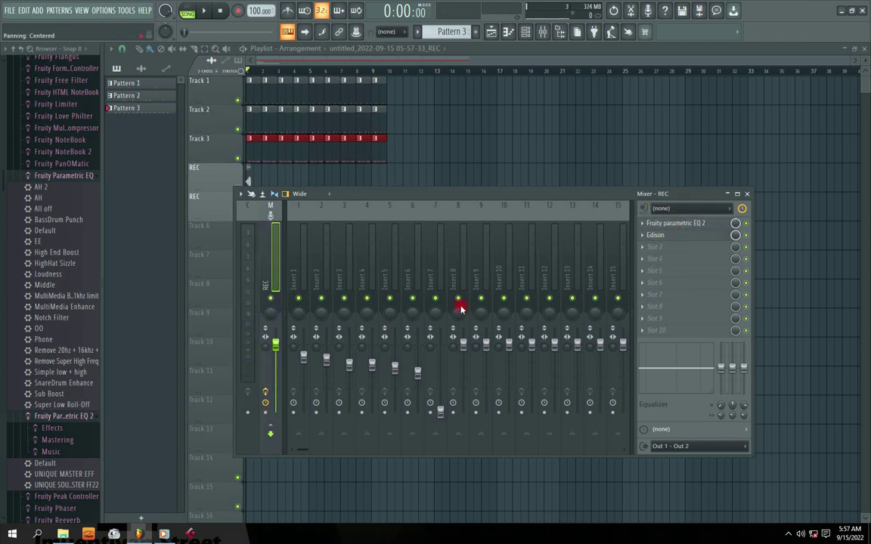
# Check and close Edison on the REC track, and delete both Edison and Fruity parametric EQ 2 from its effect slots.
pyautogui.click(659, 235)
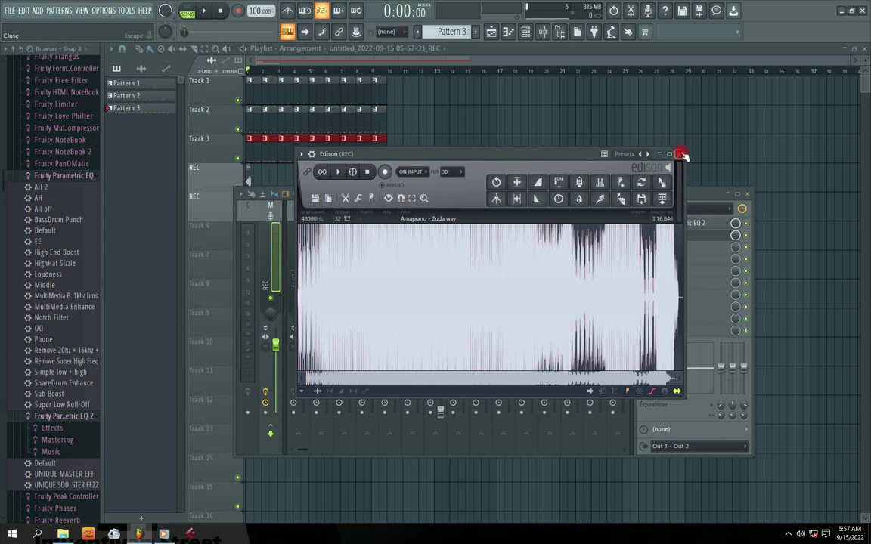
pyautogui.click(679, 153)
pyautogui.rightClick(642, 239)
pyautogui.click(668, 258)
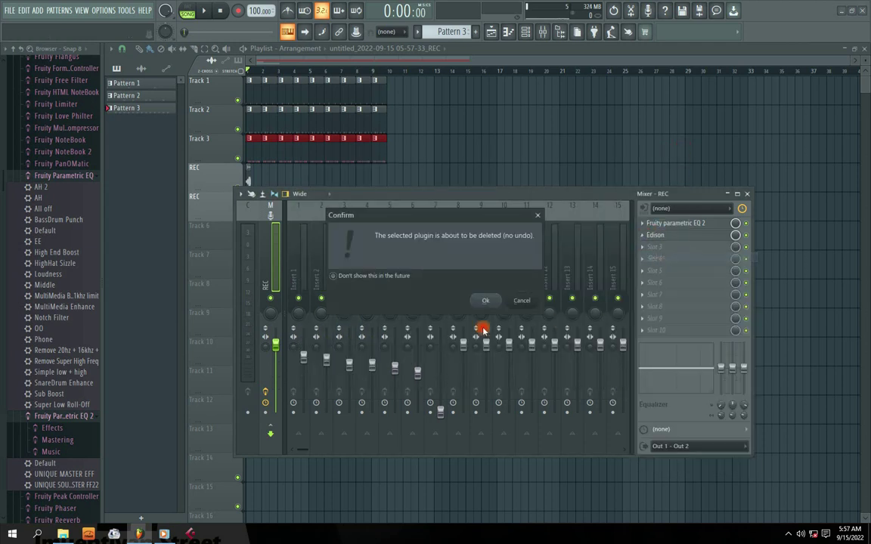
pyautogui.click(478, 303)
pyautogui.rightClick(648, 223)
pyautogui.click(667, 245)
pyautogui.click(492, 300)
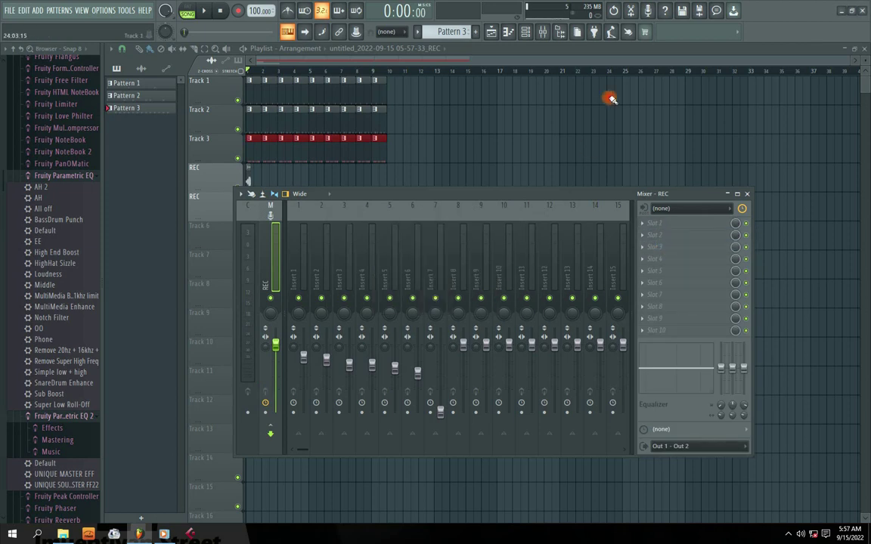
# Start saving the project and browse the Documents, Desktop, Downloads and Music folders as possible save locations.
pyautogui.click(687, 15)
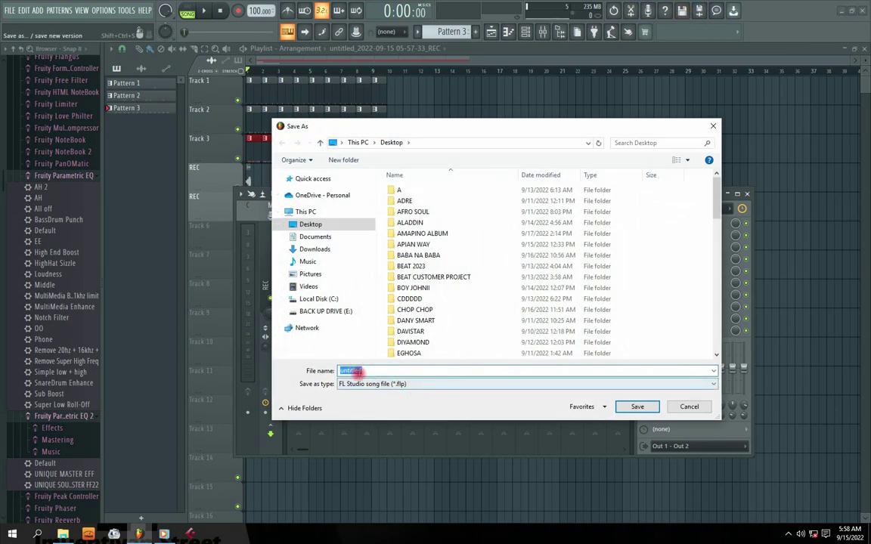
pyautogui.click(308, 238)
pyautogui.click(312, 249)
pyautogui.click(313, 237)
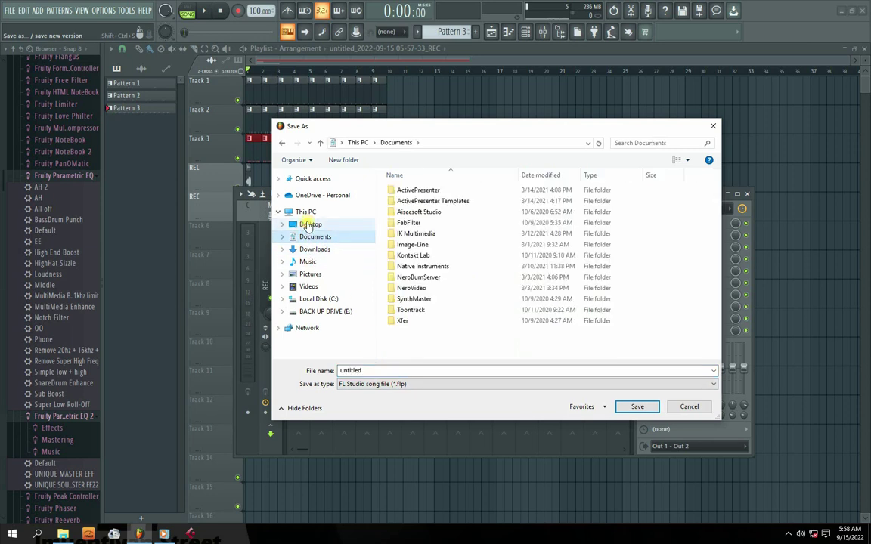
pyautogui.click(308, 225)
pyautogui.click(310, 236)
pyautogui.click(311, 250)
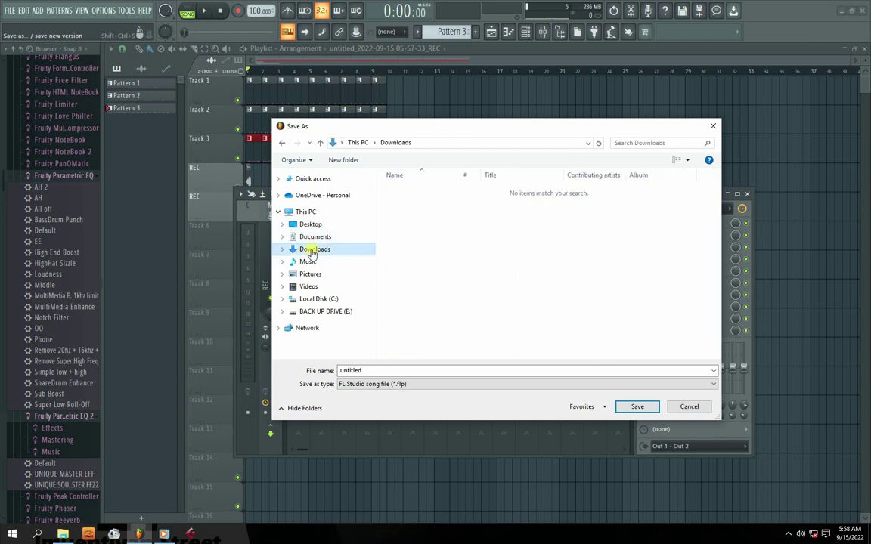
pyautogui.click(308, 262)
# Try naming the FL Studio song file yttyyy in the Music folder, and cancel the save.
pyautogui.doubleClick(360, 369)
pyautogui.write('yuyur6r67iur6iu')
pyautogui.moveTo(382, 370); pyautogui.dragTo(311, 369)
pyautogui.write('yttyyy')
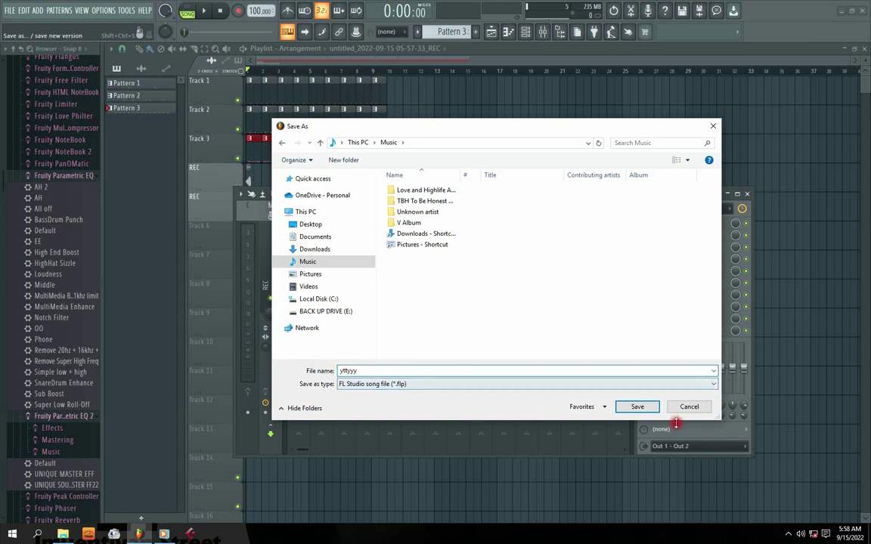
pyautogui.click(688, 408)
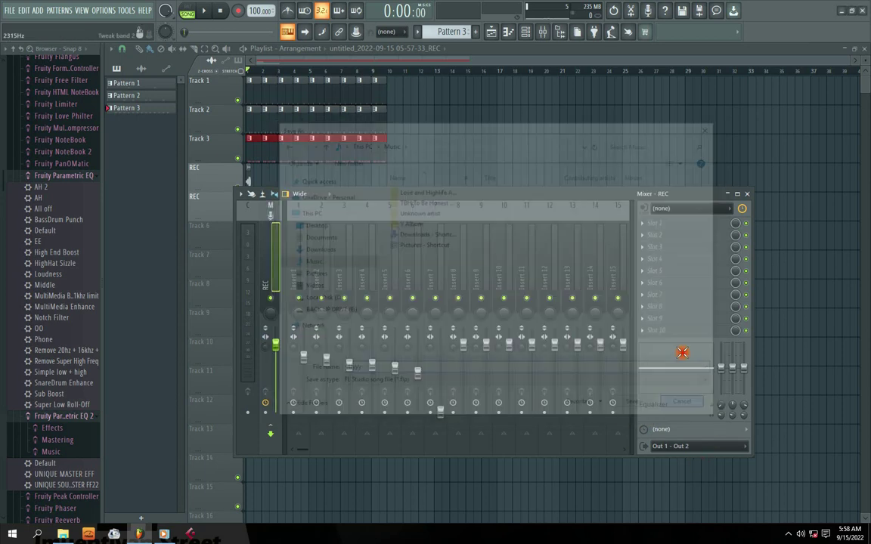
# Try rendering the project to the Desktop as a Microsoft wave file named uyuuutuutututuu, and cancel the export.
pyautogui.click(700, 12)
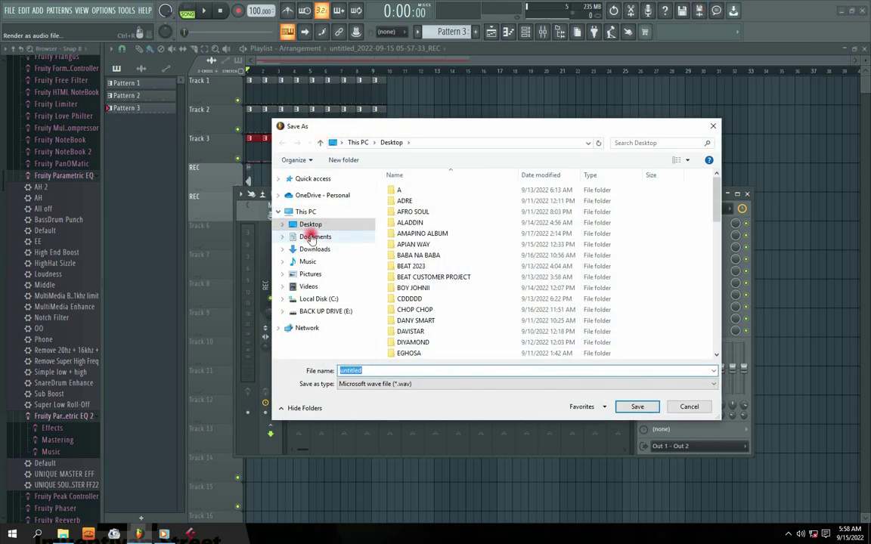
pyautogui.moveTo(393, 125); pyautogui.dragTo(377, 123)
pyautogui.write('uyuuutuututuu')
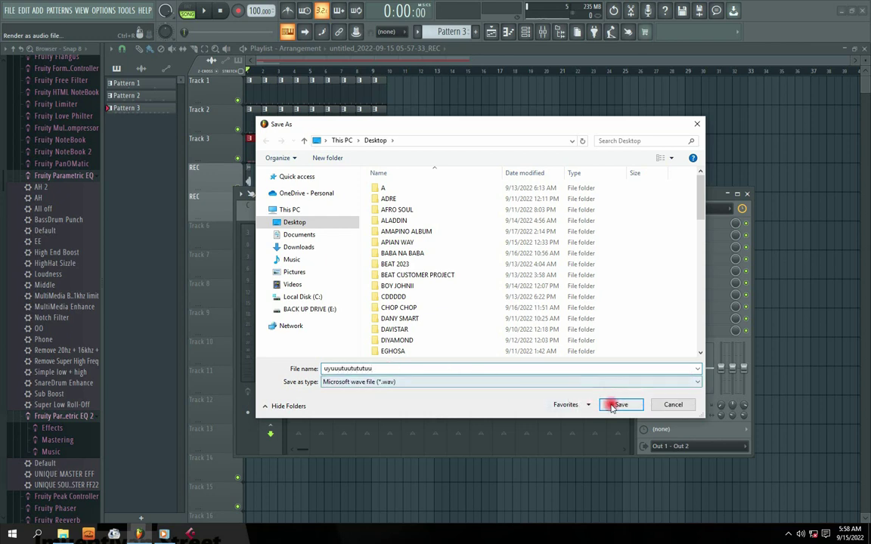
pyautogui.click(672, 404)
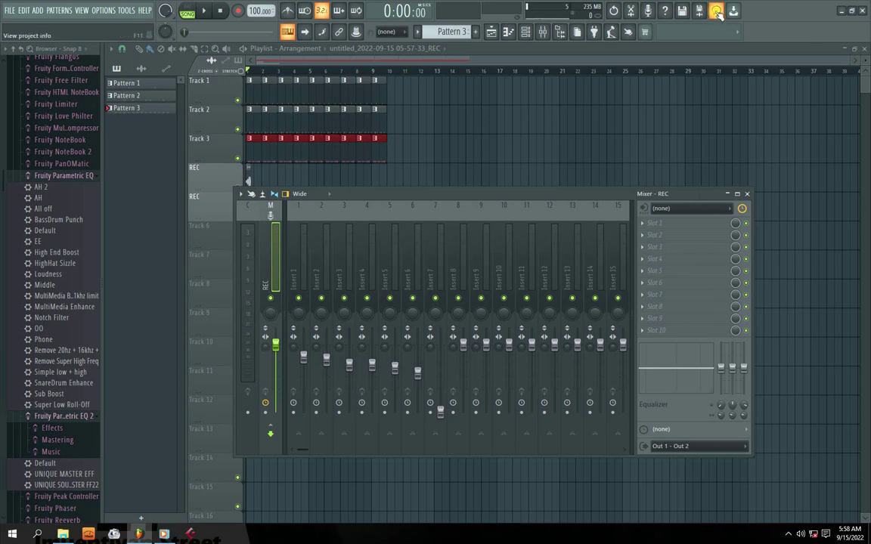
# Open the project info, move its window clear of the Mixer, and set the title to tyuuee.
pyautogui.click(718, 13)
pyautogui.moveTo(383, 83); pyautogui.dragTo(445, 137)
pyautogui.click(377, 180)
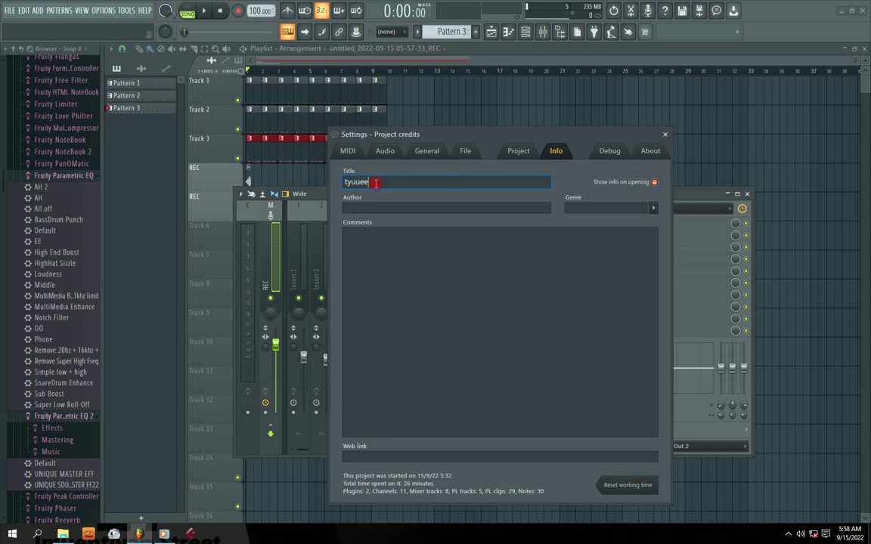
pyautogui.moveTo(437, 139); pyautogui.dragTo(474, 112)
pyautogui.click(408, 156)
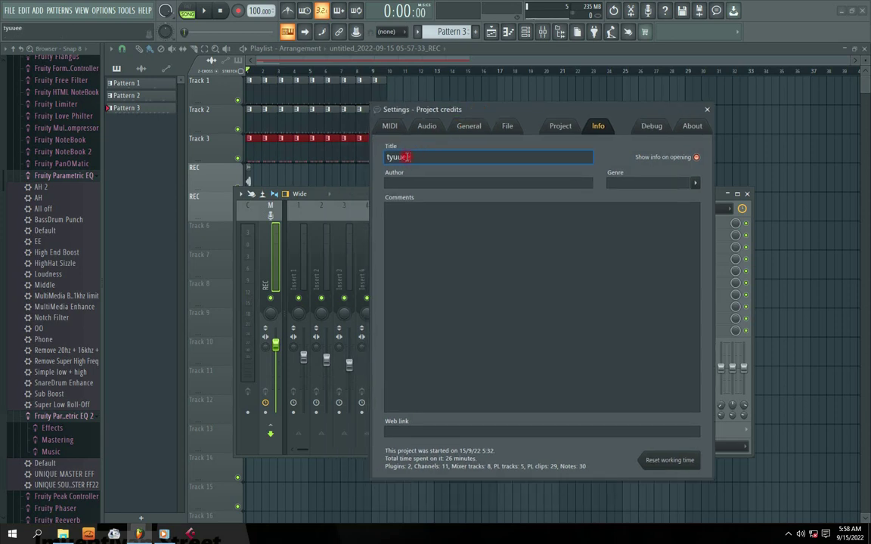
# Enter ujydyu as the project author and close the project info settings.
pyautogui.click(413, 182)
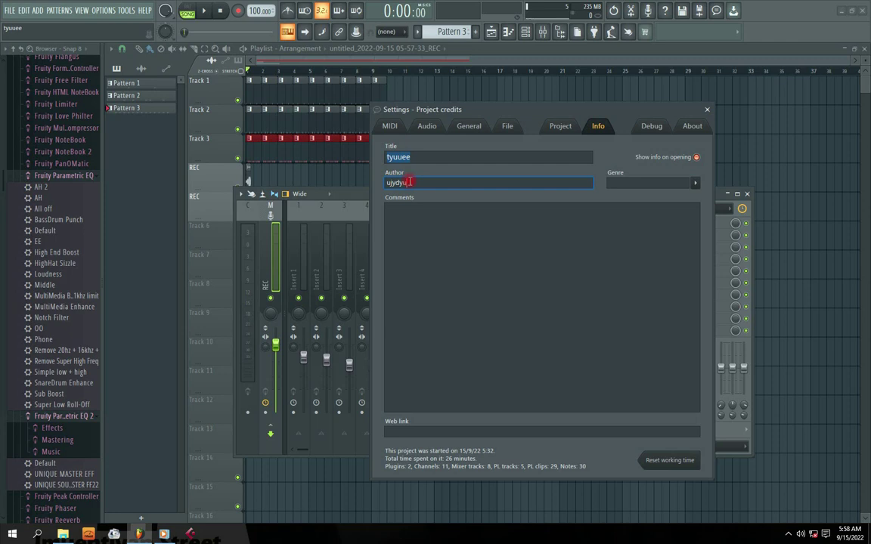
pyautogui.doubleClick(396, 177)
pyautogui.doubleClick(412, 156)
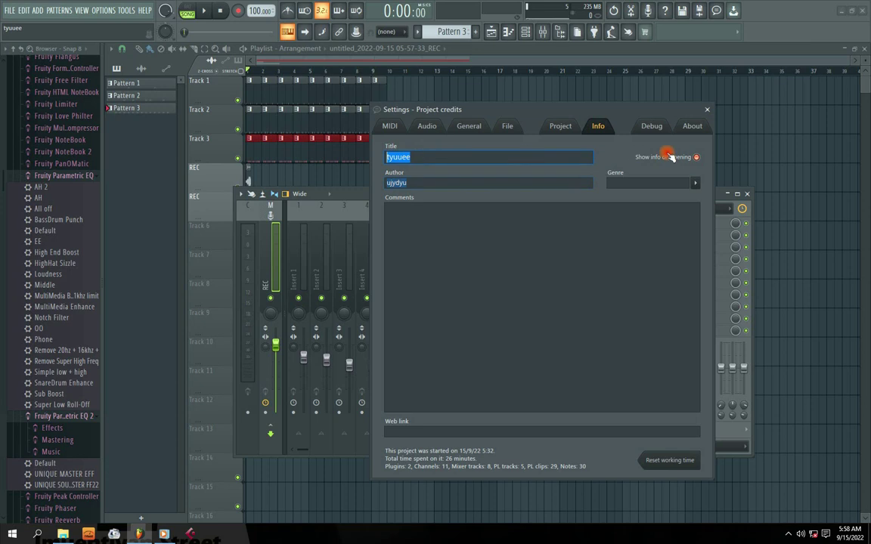
pyautogui.click(710, 111)
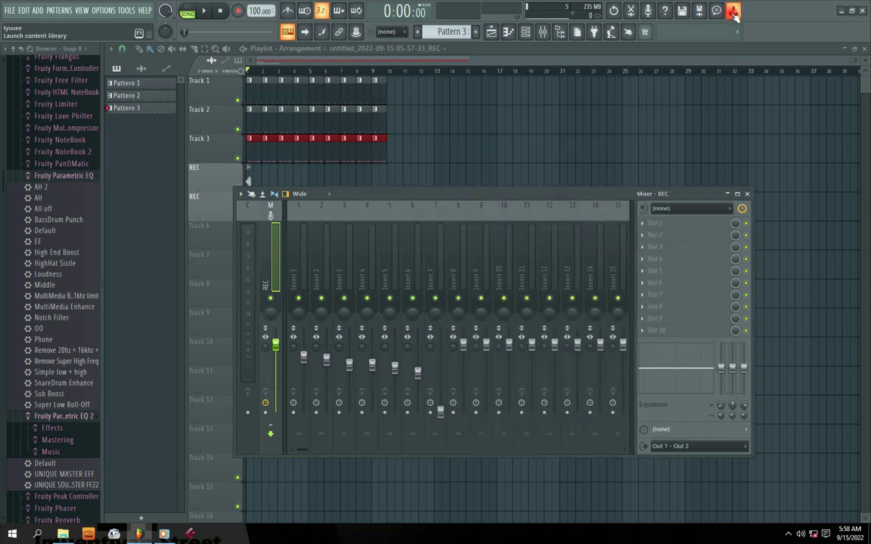
# Launch the online content library and close the browser window that it opens in.
pyautogui.click(733, 13)
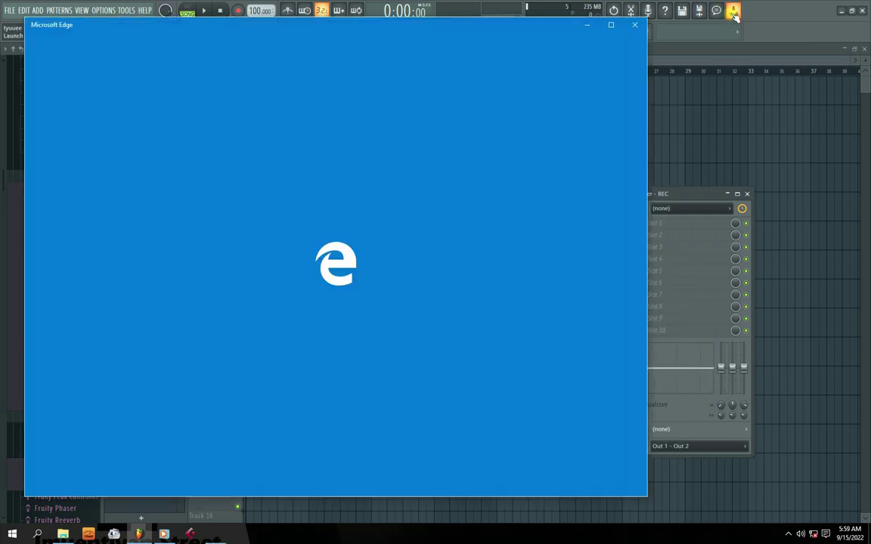
pyautogui.click(636, 23)
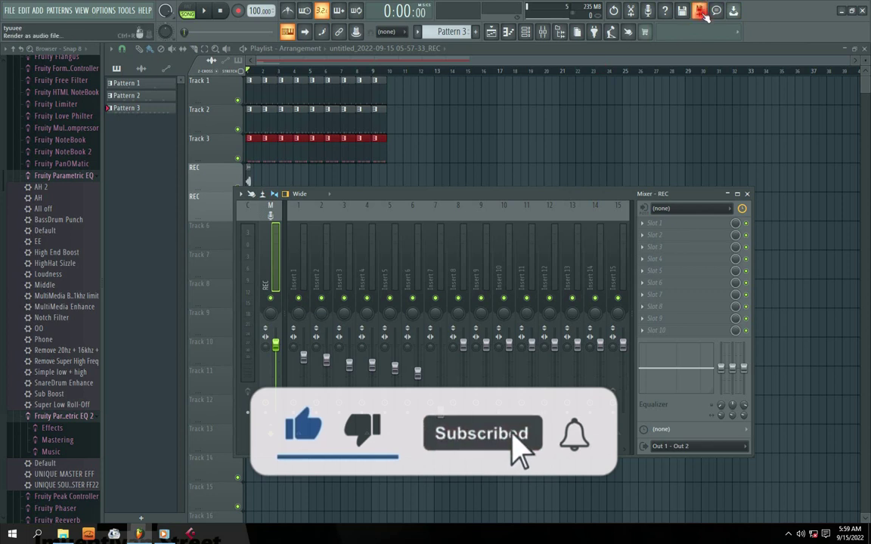
# Open the touch controller's pads and play several different pads to hear their sounds.
pyautogui.click(628, 33)
pyautogui.click(144, 82)
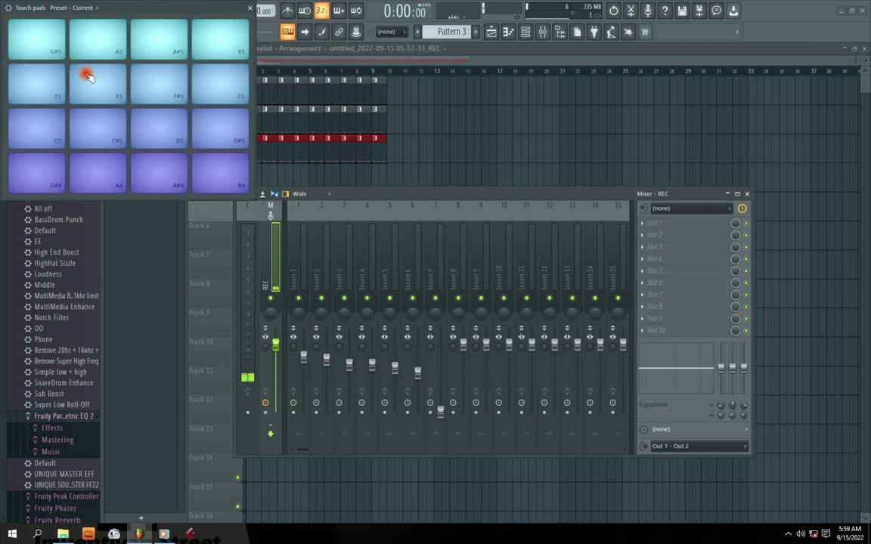
pyautogui.click(155, 37)
pyautogui.click(204, 115)
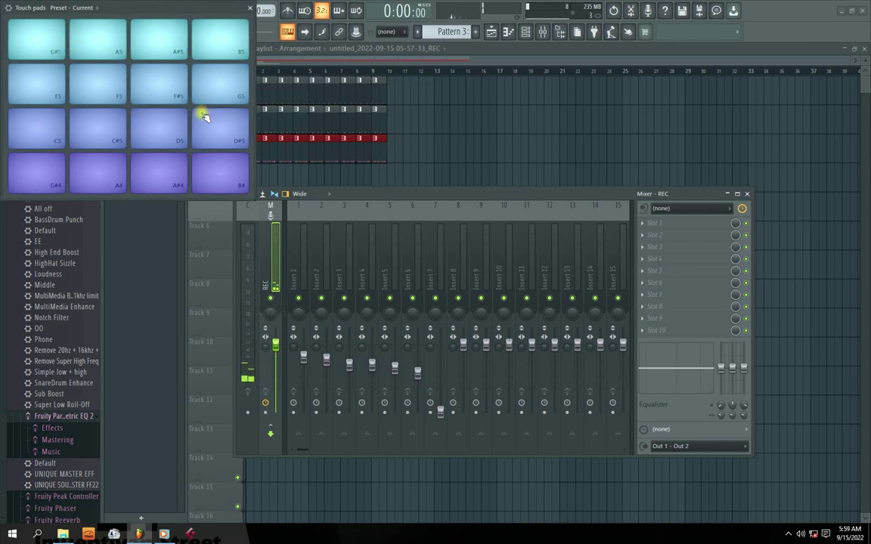
pyautogui.click(167, 151)
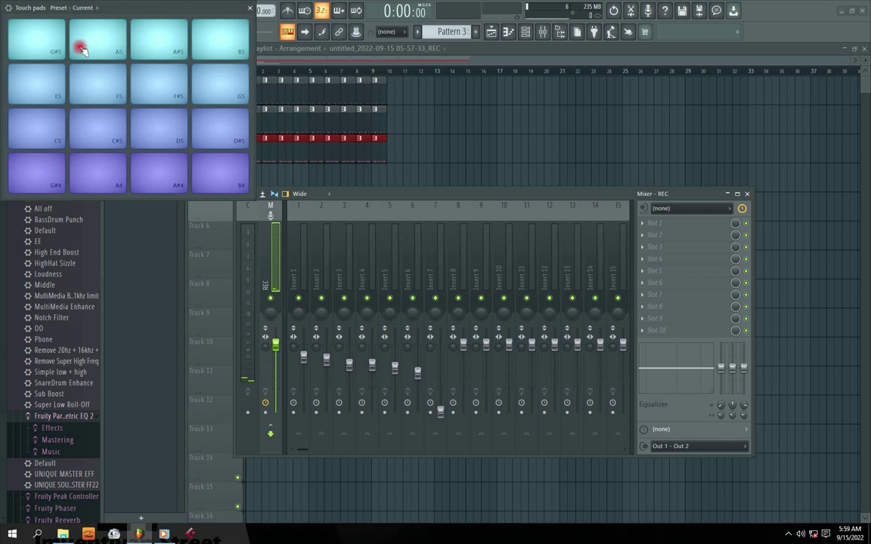
pyautogui.click(23, 38)
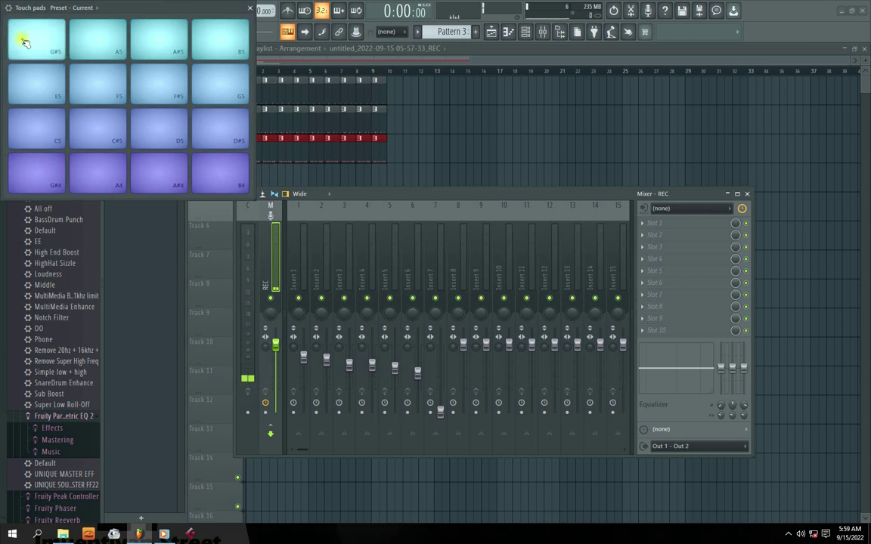
# Switch the touch controller to the Keys - 2 rows preset and play notes on both keyboard rows.
pyautogui.click(99, 8)
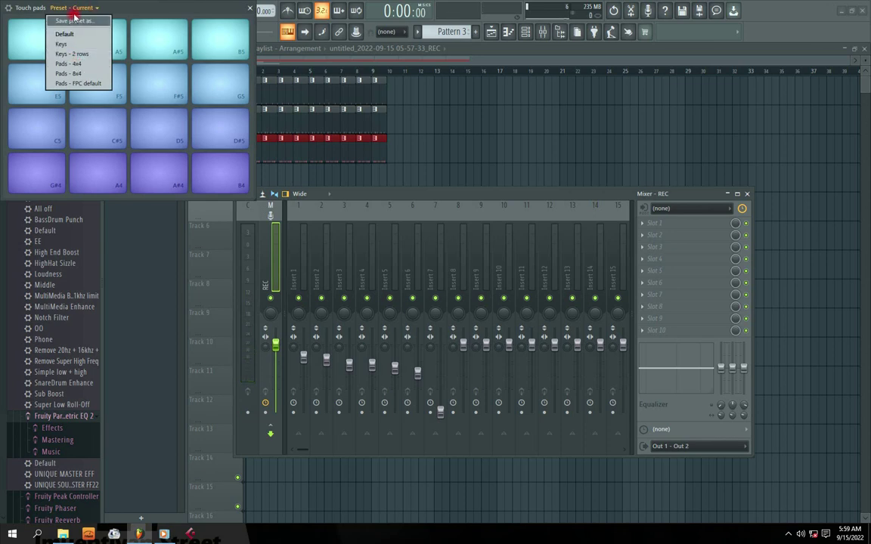
pyautogui.click(64, 54)
pyautogui.moveTo(169, 226)
pyautogui.mouseDown()
pyautogui.moveTo(192, 257)
pyautogui.moveTo(320, 288)
pyautogui.moveTo(354, 270)
pyautogui.moveTo(580, 269)
pyautogui.mouseUp()
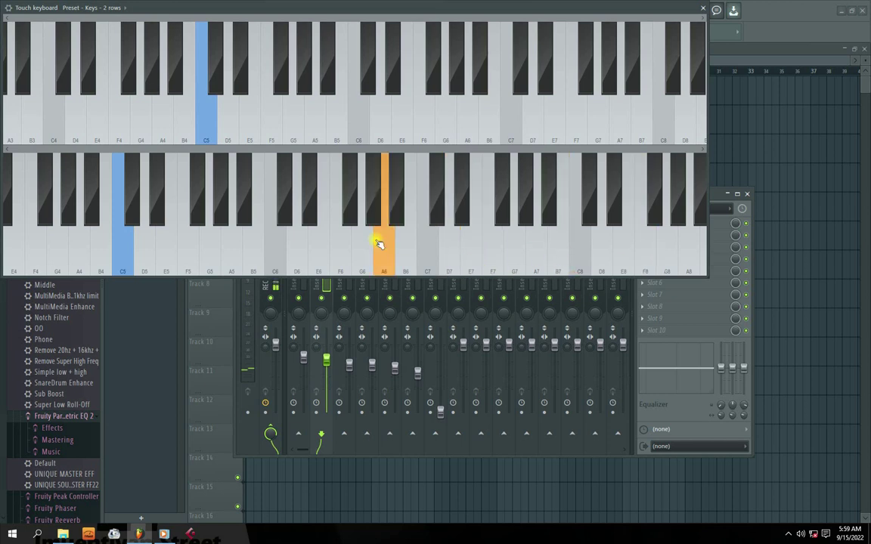
pyautogui.click(161, 120)
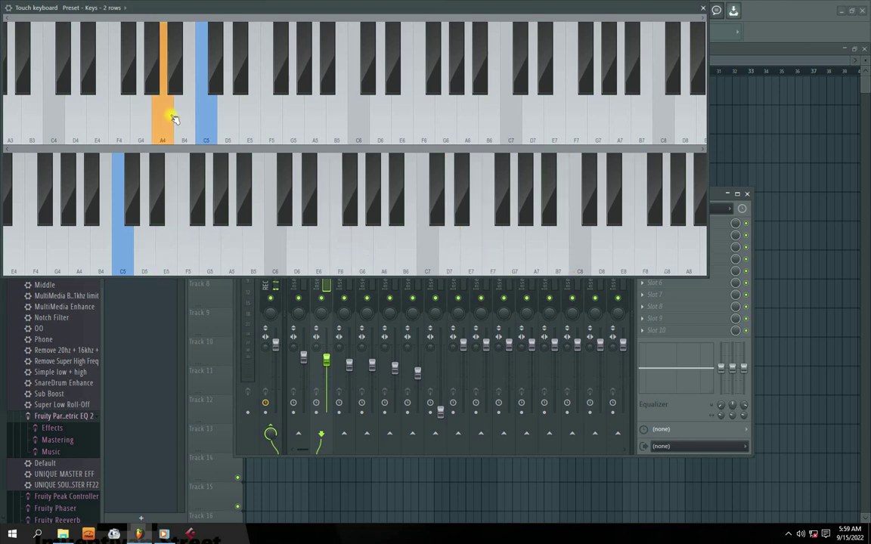
# Close the touch controller and open the shop for FL Studio upgrades and plugins, dismissing and reopening its dialog once.
pyautogui.click(703, 9)
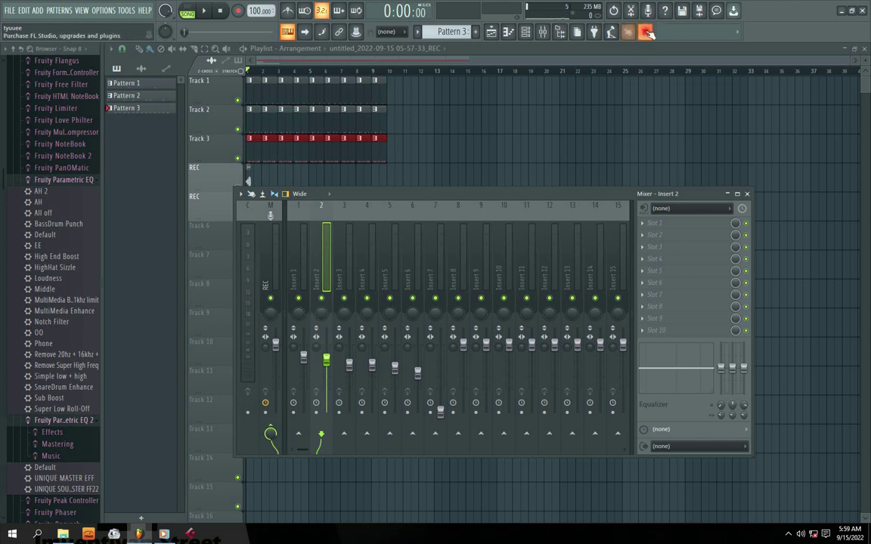
pyautogui.click(644, 35)
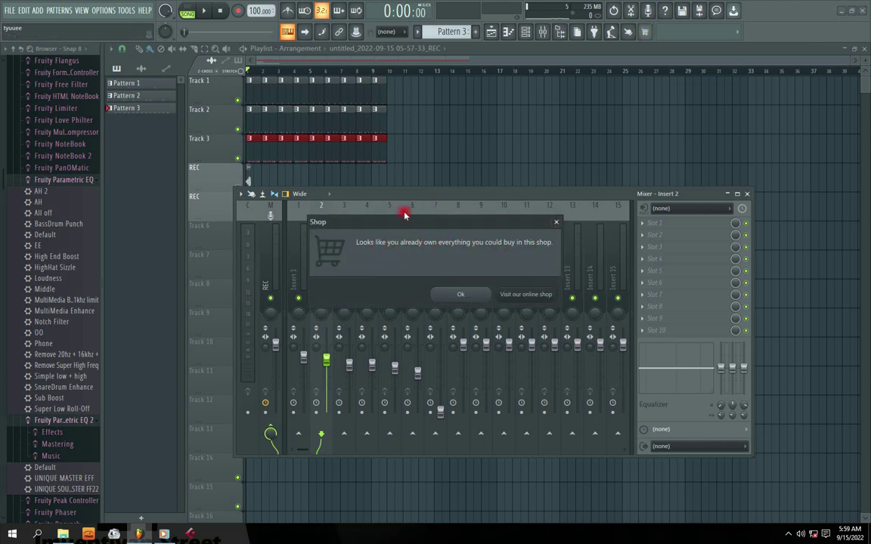
pyautogui.moveTo(397, 222); pyautogui.dragTo(427, 223)
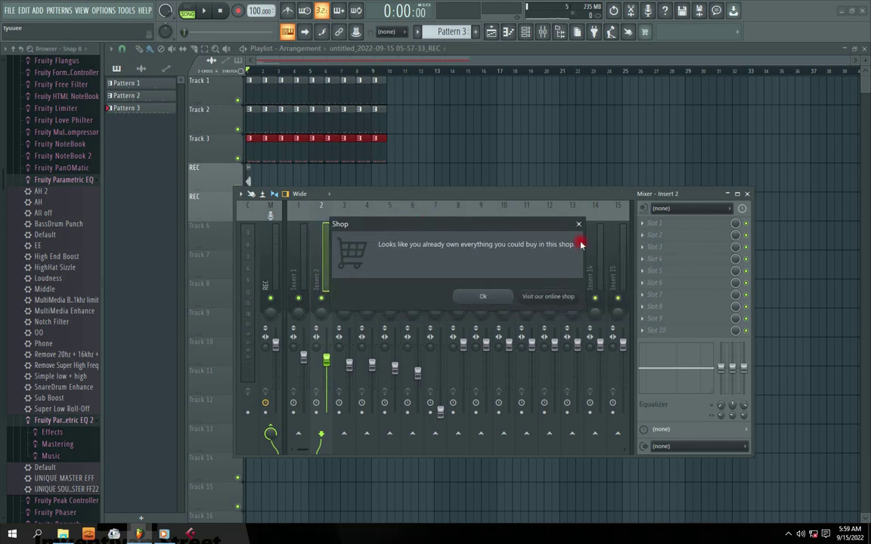
pyautogui.click(578, 225)
pyautogui.click(580, 30)
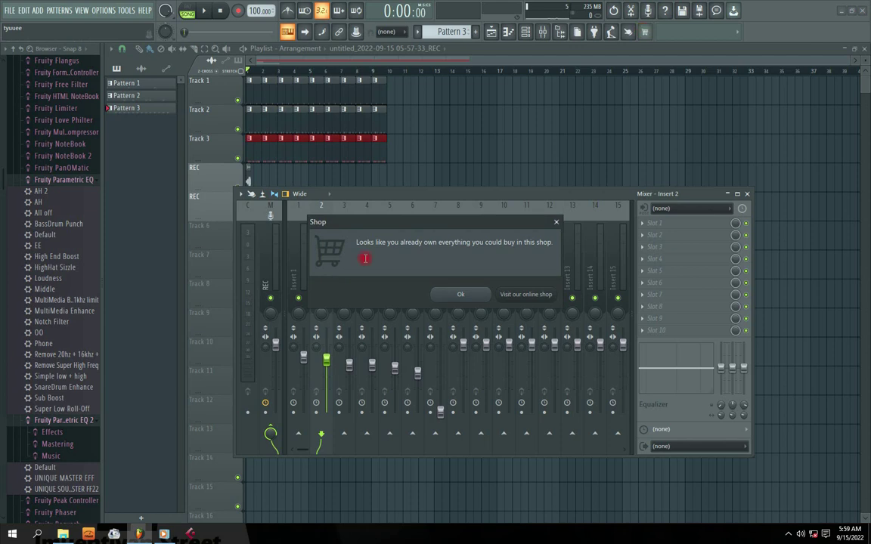
pyautogui.moveTo(453, 221)
pyautogui.mouseDown()
pyautogui.moveTo(432, 224)
pyautogui.moveTo(451, 229)
pyautogui.mouseUp()
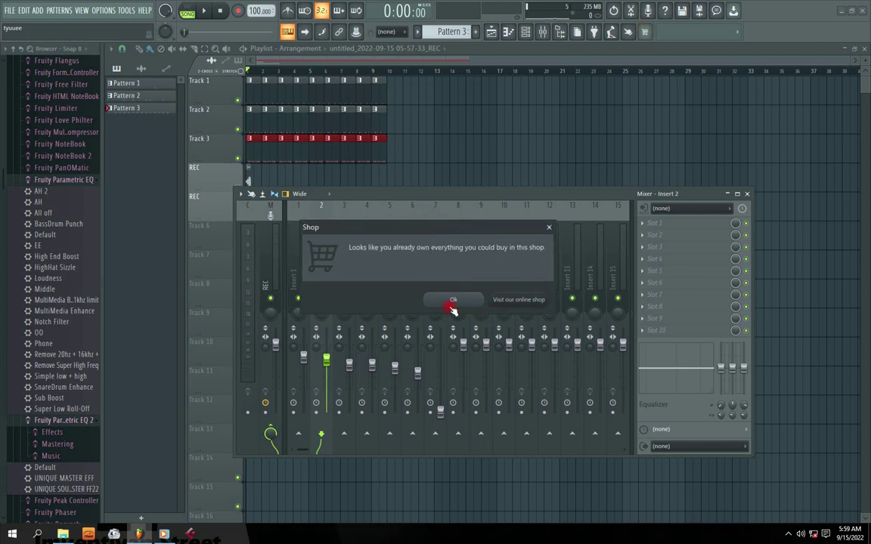
pyautogui.moveTo(438, 230); pyautogui.dragTo(481, 223)
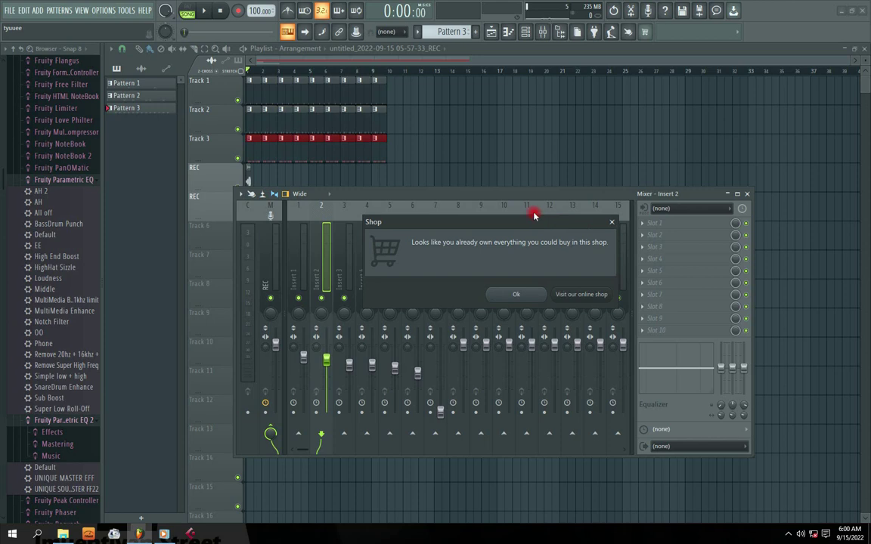
pyautogui.moveTo(477, 229); pyautogui.dragTo(352, 203)
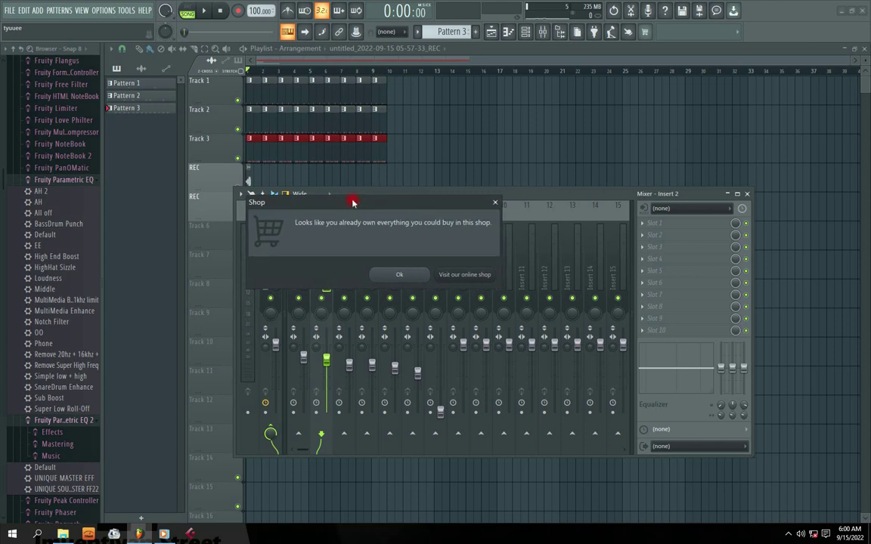
pyautogui.moveTo(342, 212); pyautogui.dragTo(364, 202)
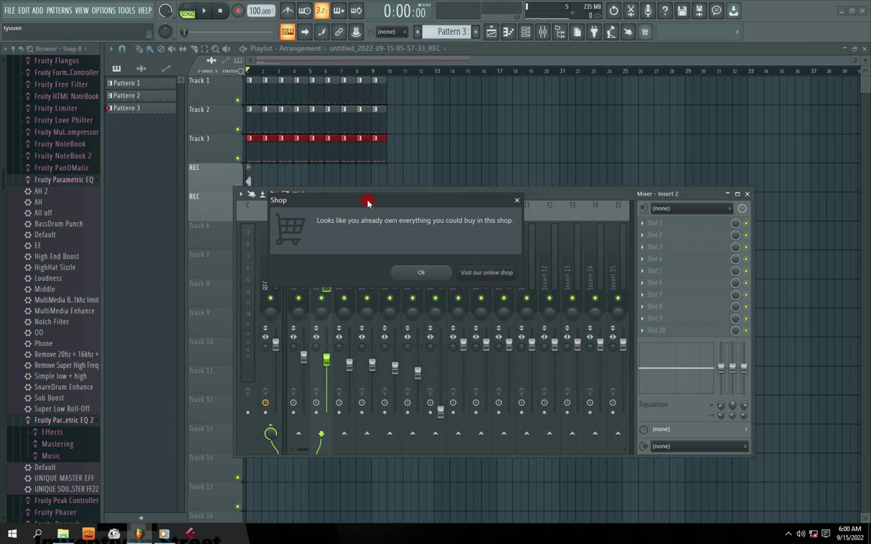
pyautogui.moveTo(367, 202); pyautogui.dragTo(373, 202)
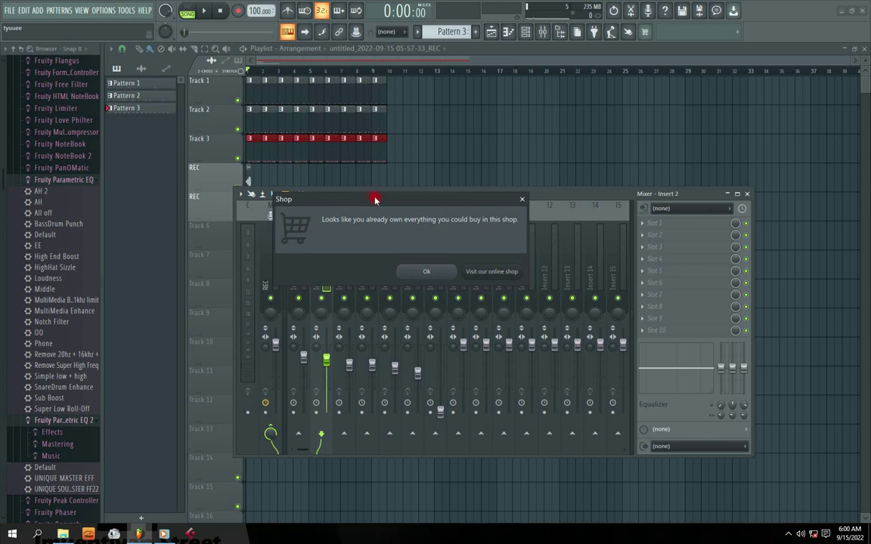
pyautogui.moveTo(381, 200); pyautogui.dragTo(370, 169)
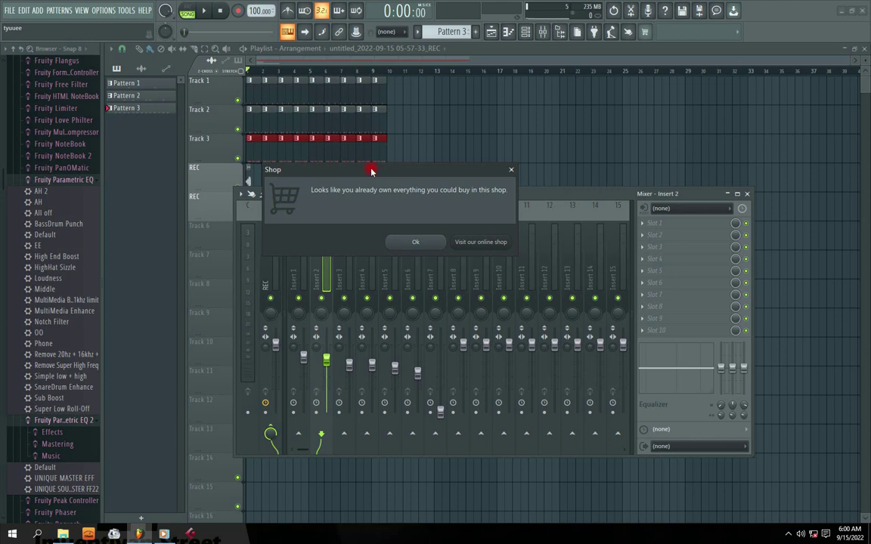
pyautogui.moveTo(371, 170)
pyautogui.mouseDown()
pyautogui.moveTo(383, 172)
pyautogui.moveTo(371, 174)
pyautogui.mouseUp()
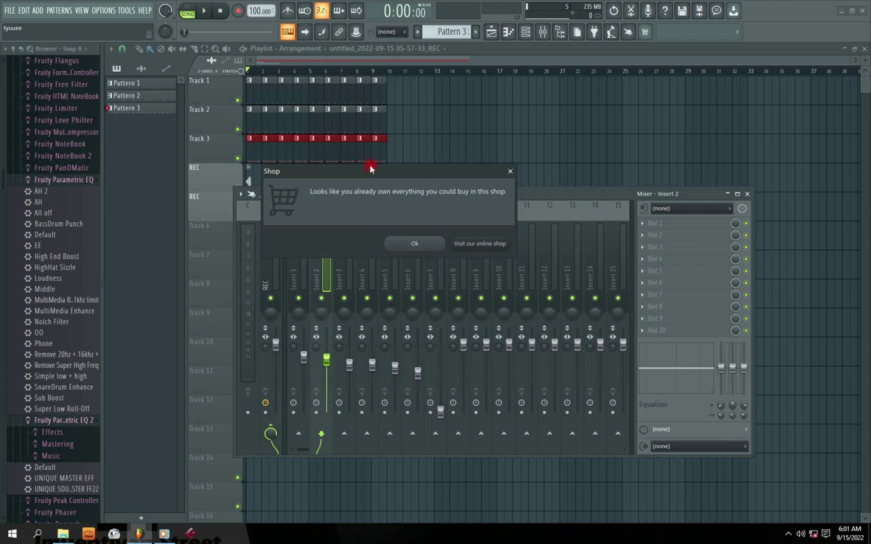
pyautogui.moveTo(370, 170); pyautogui.dragTo(403, 176)
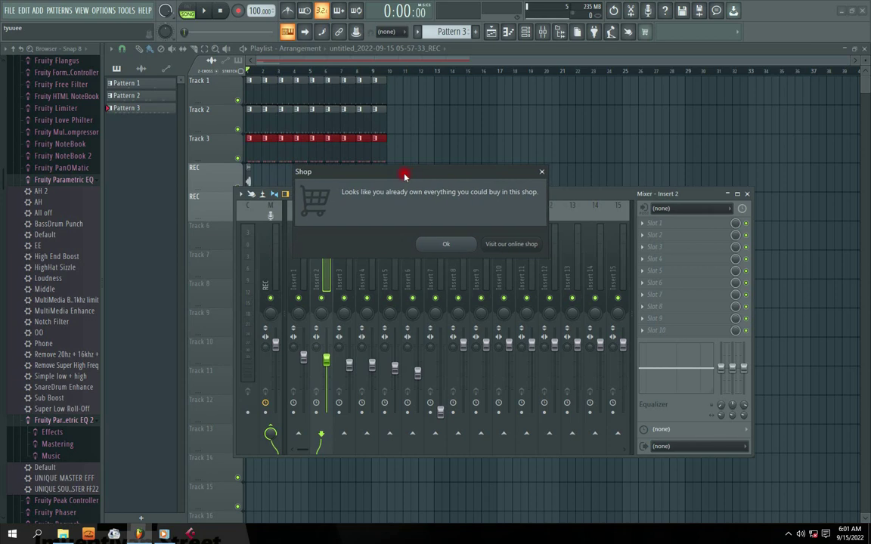